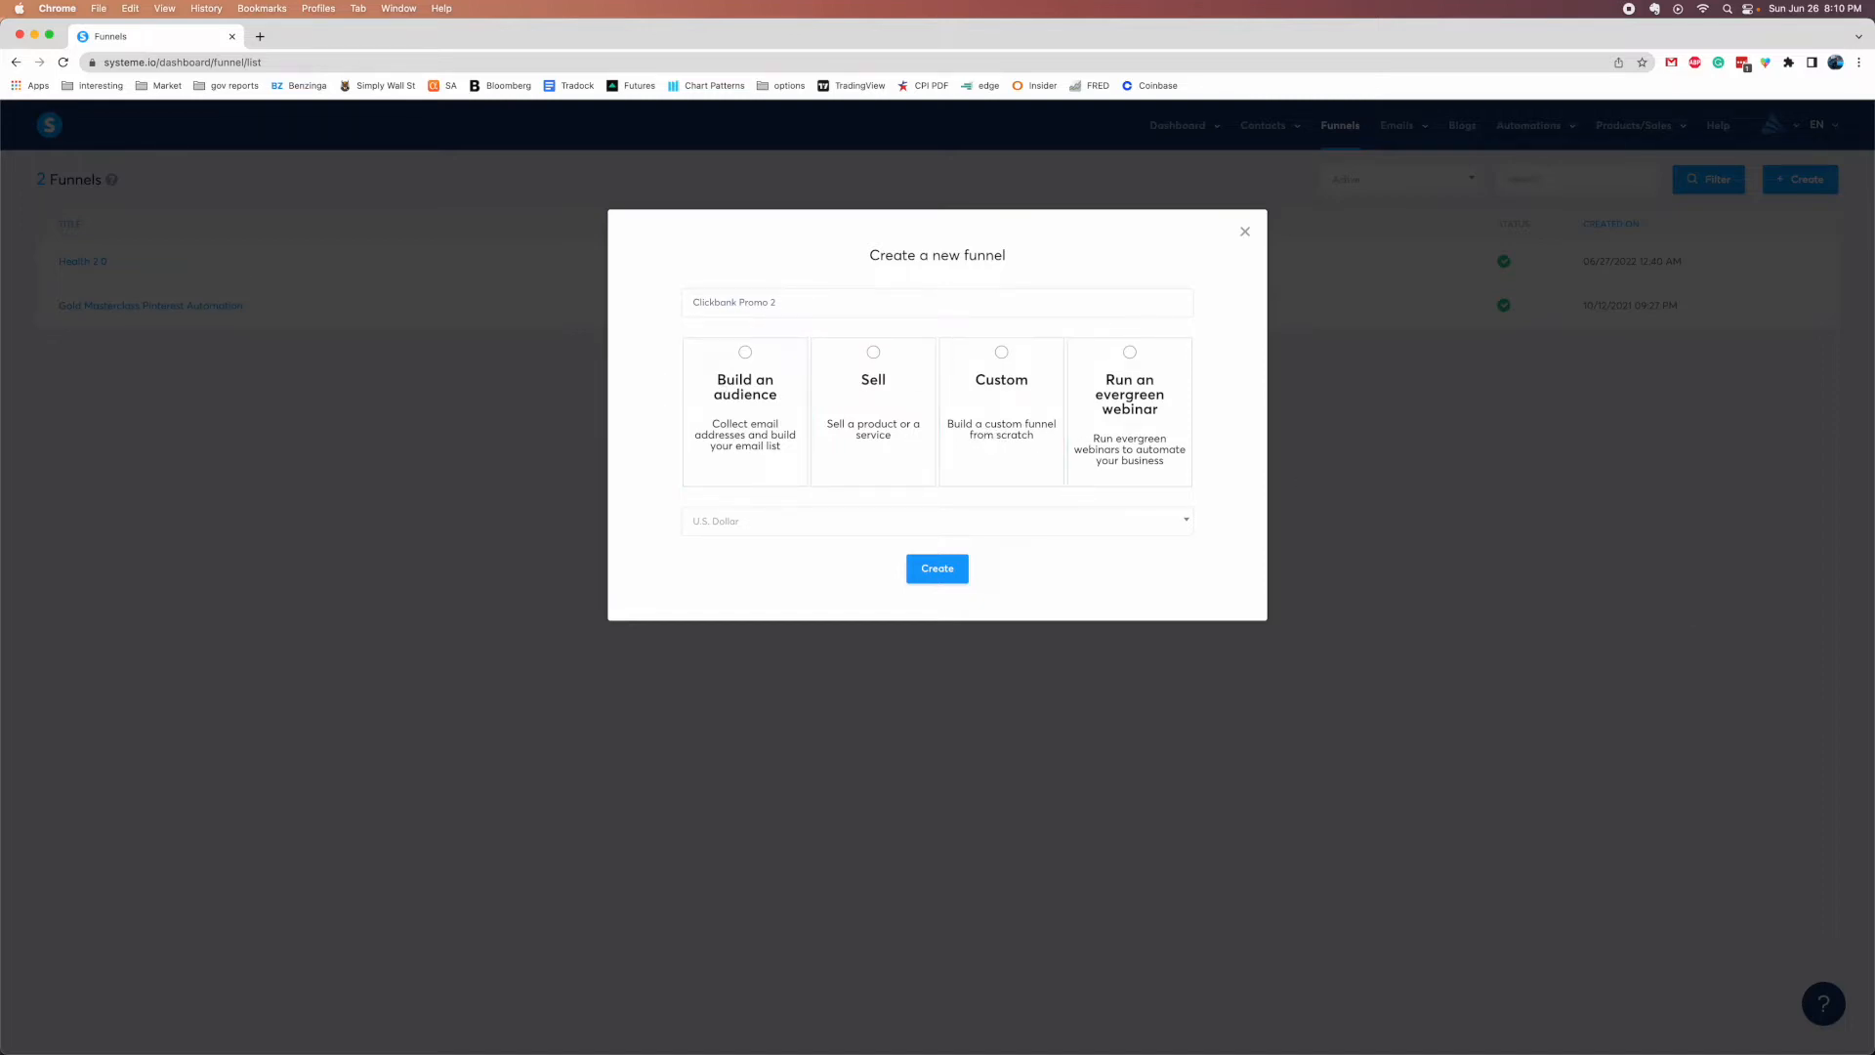
# Create the Clickbank Promo 2 funnel with the Build an audience goal and U.S. Dollar currency
pyautogui.press('super+Tab')
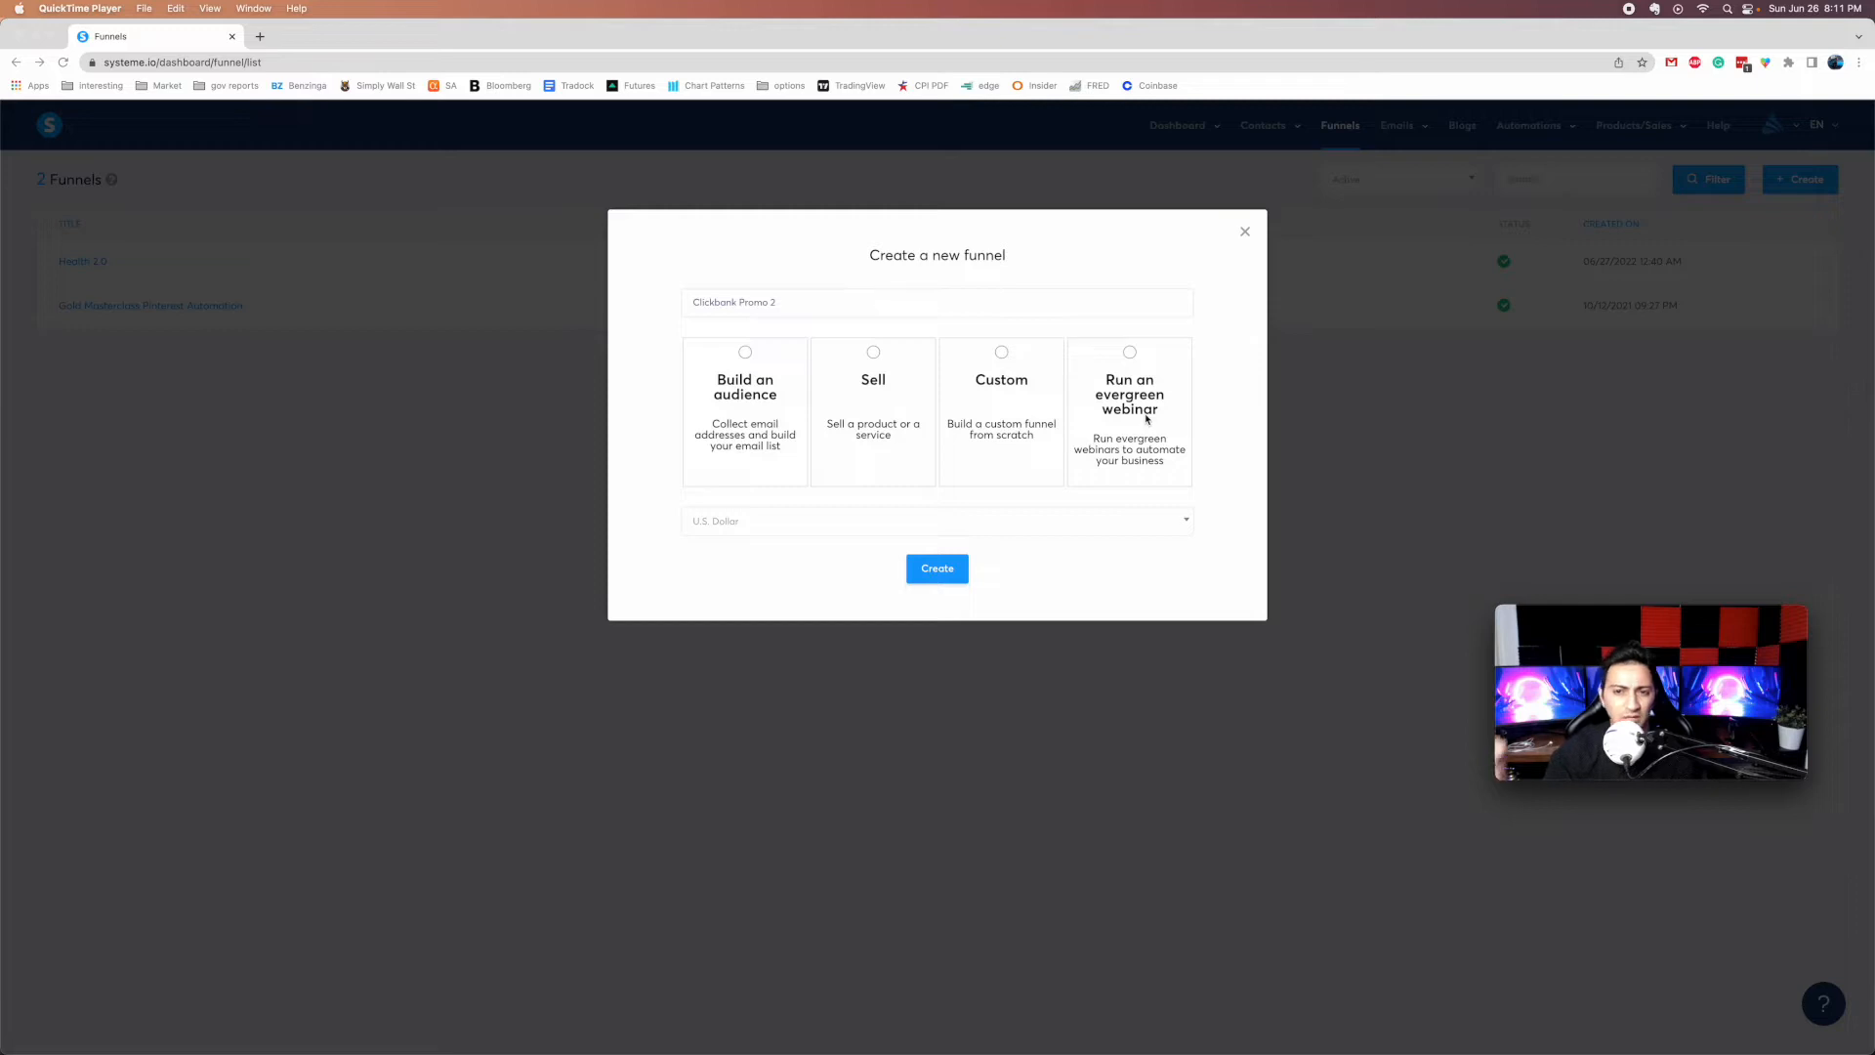
pyautogui.click(741, 434)
pyautogui.click(748, 403)
pyautogui.click(936, 569)
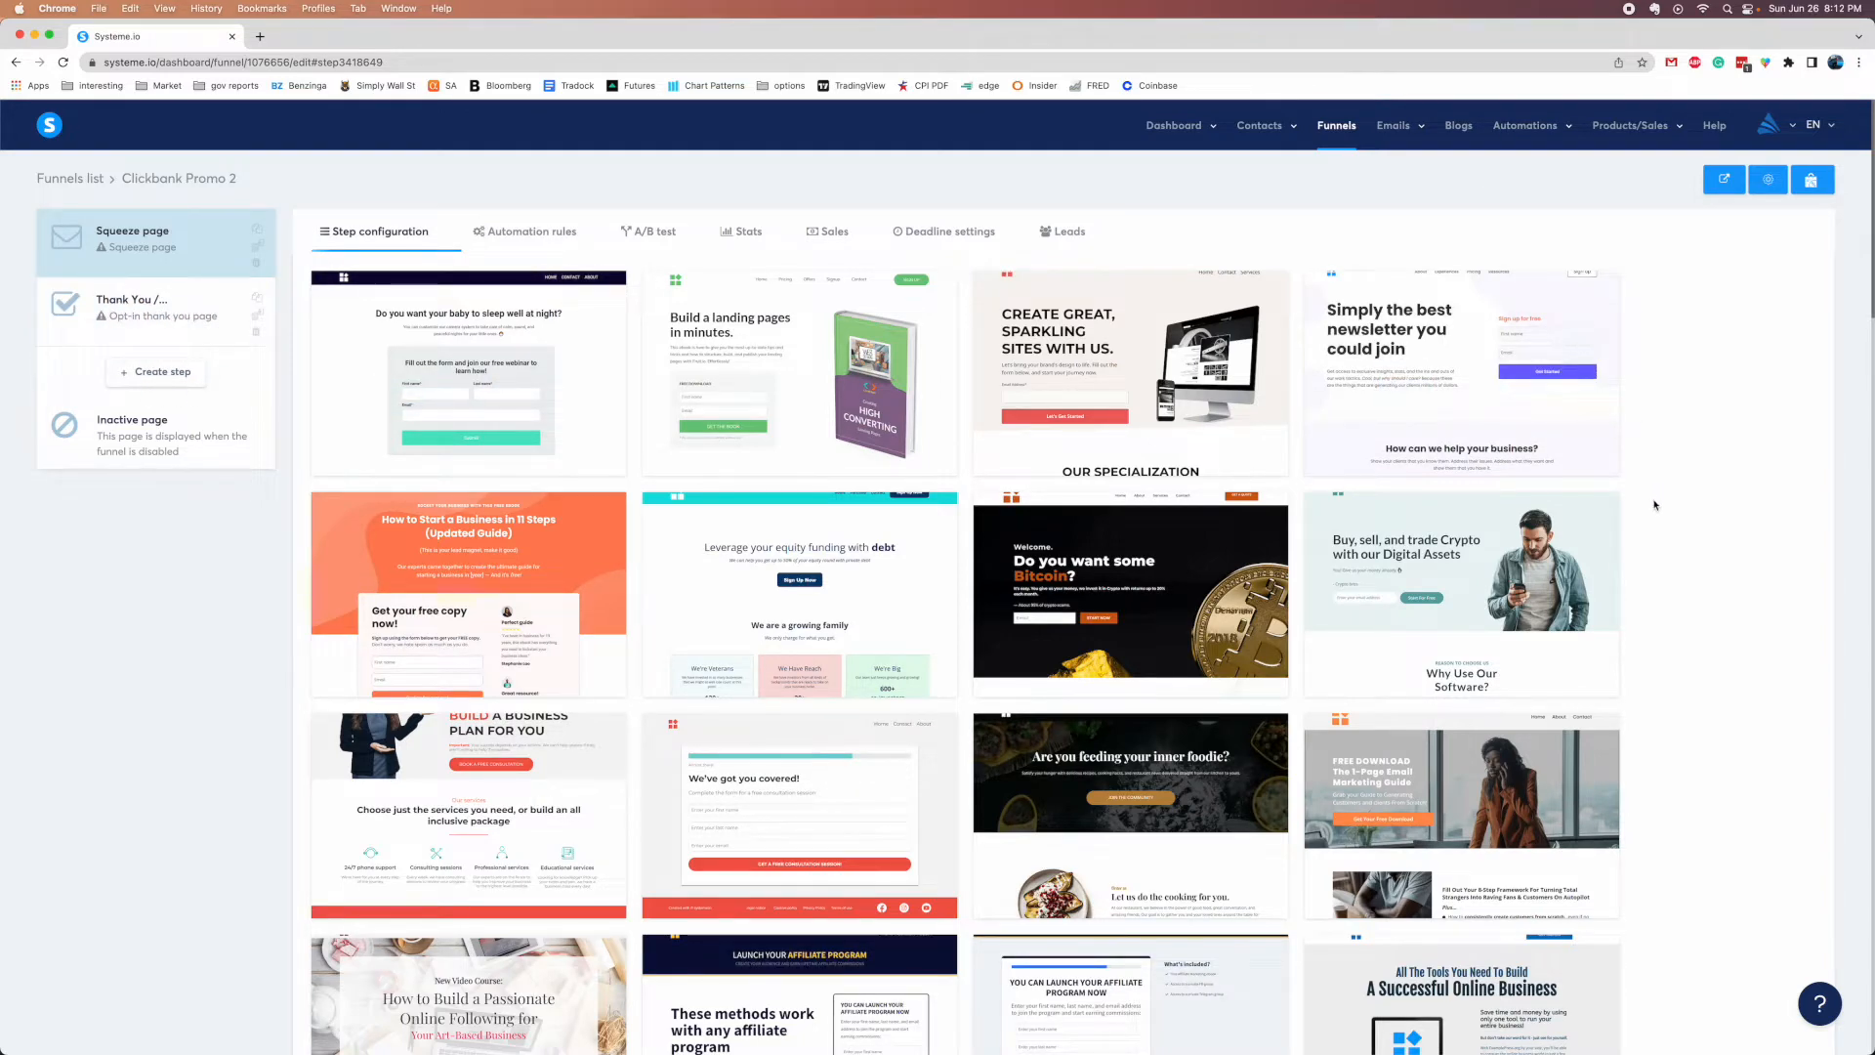
# Browse the squeeze page templates, preview the "You can launch your affiliate program now" sign-up form template and apply it
pyautogui.scroll(-7, 1655, 504)
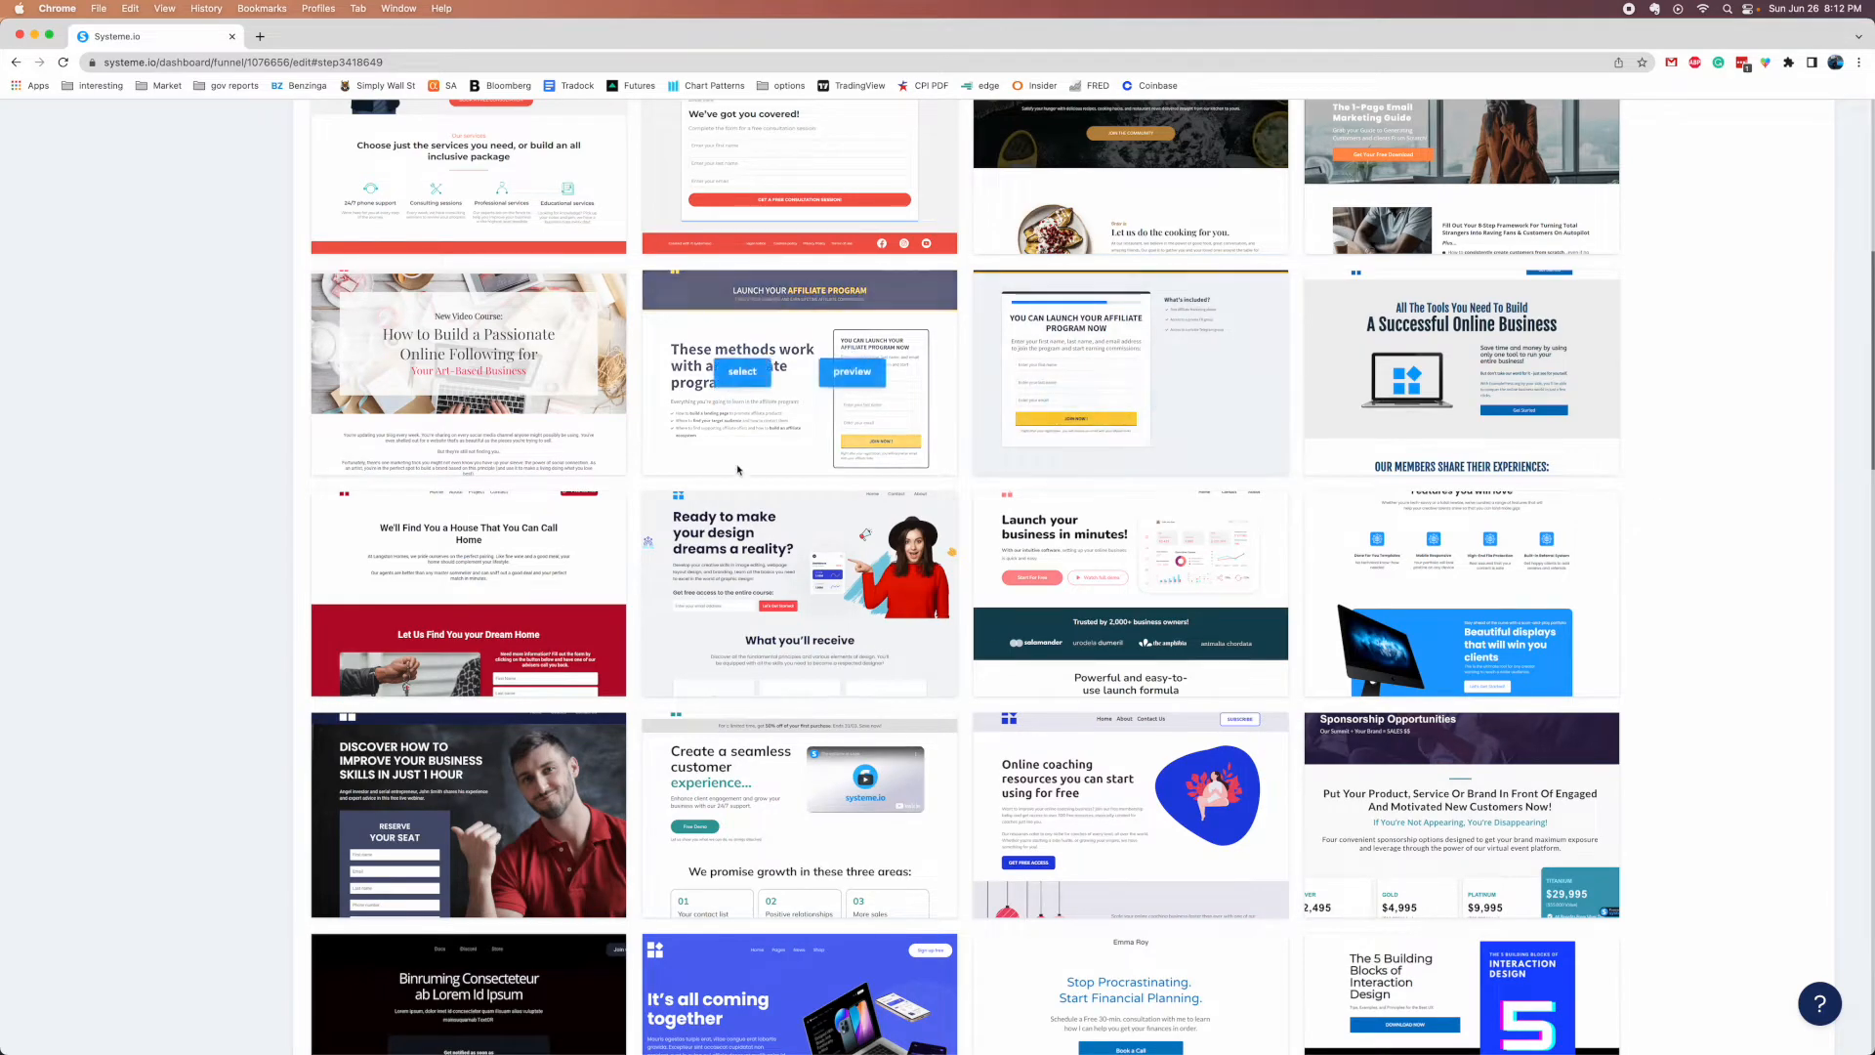
pyautogui.scroll(2, 837, 483)
pyautogui.scroll(-7, 837, 482)
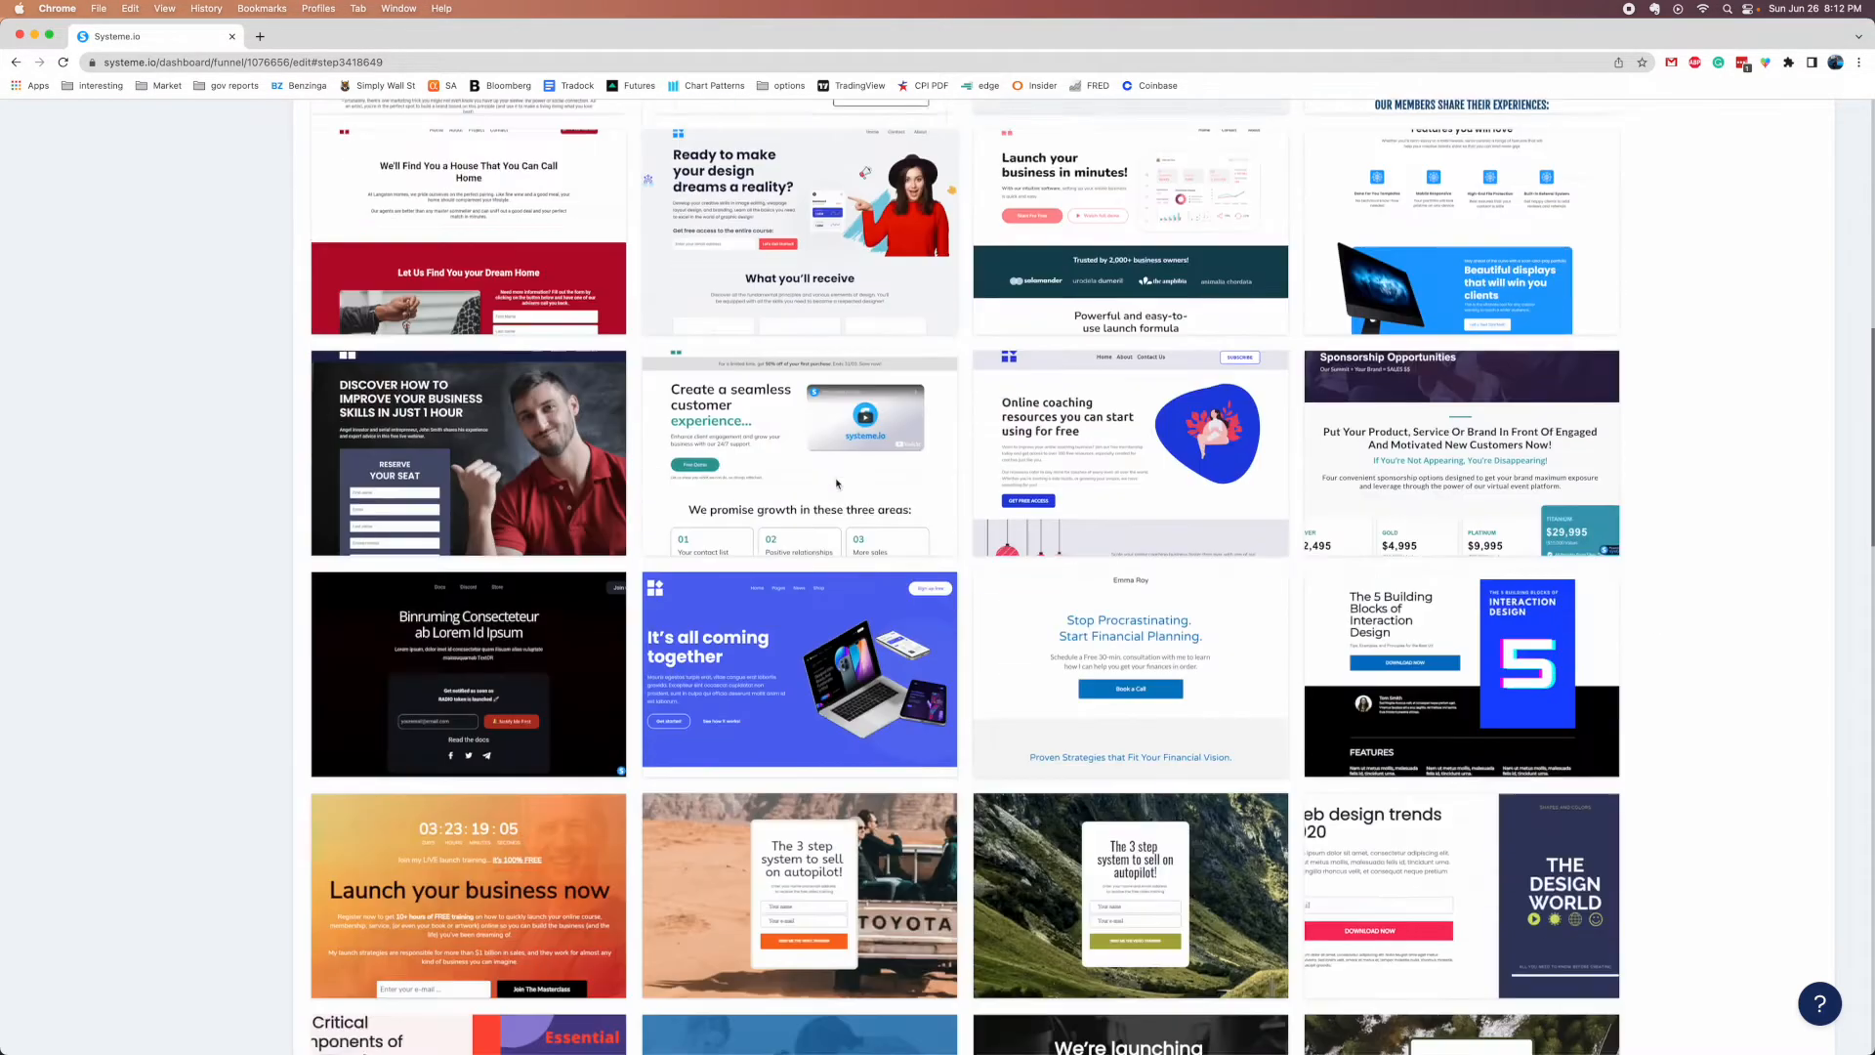
pyautogui.scroll(4, 838, 481)
pyautogui.scroll(-10, 837, 480)
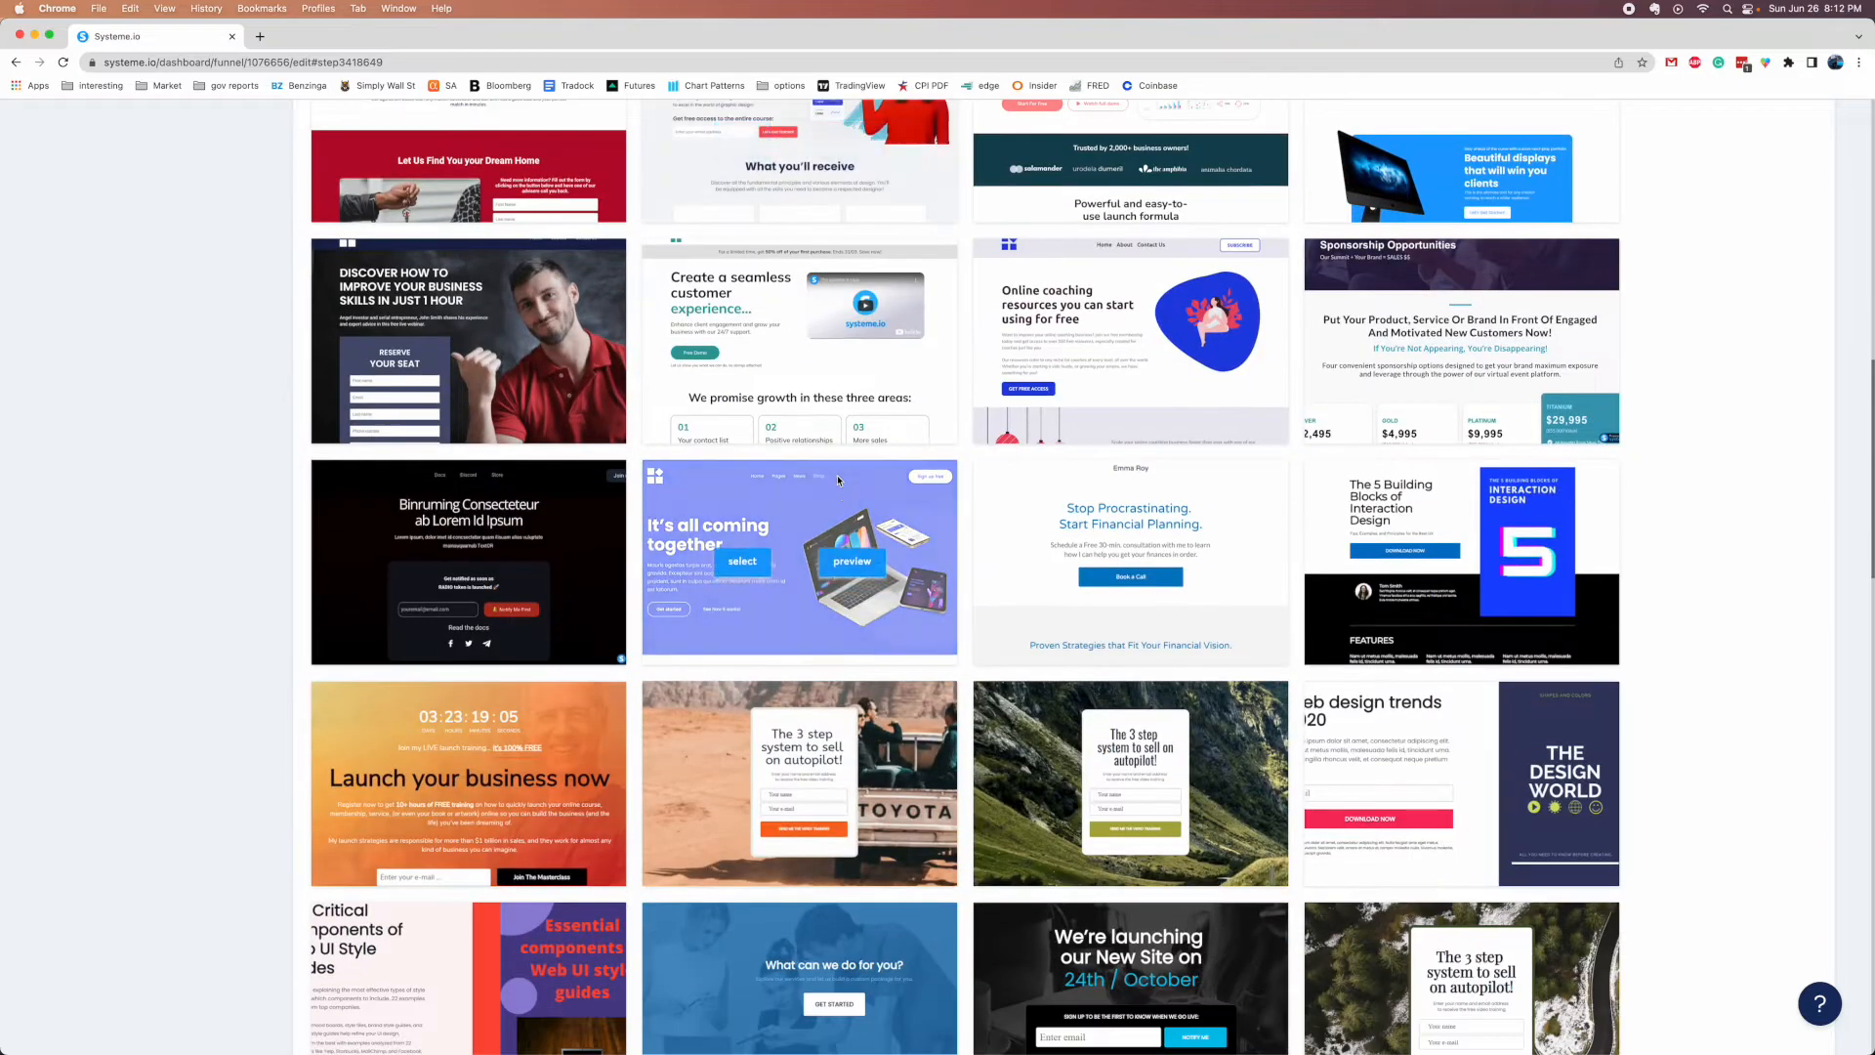
pyautogui.scroll(-5, 838, 481)
pyautogui.scroll(15, 838, 481)
pyautogui.scroll(3, 837, 481)
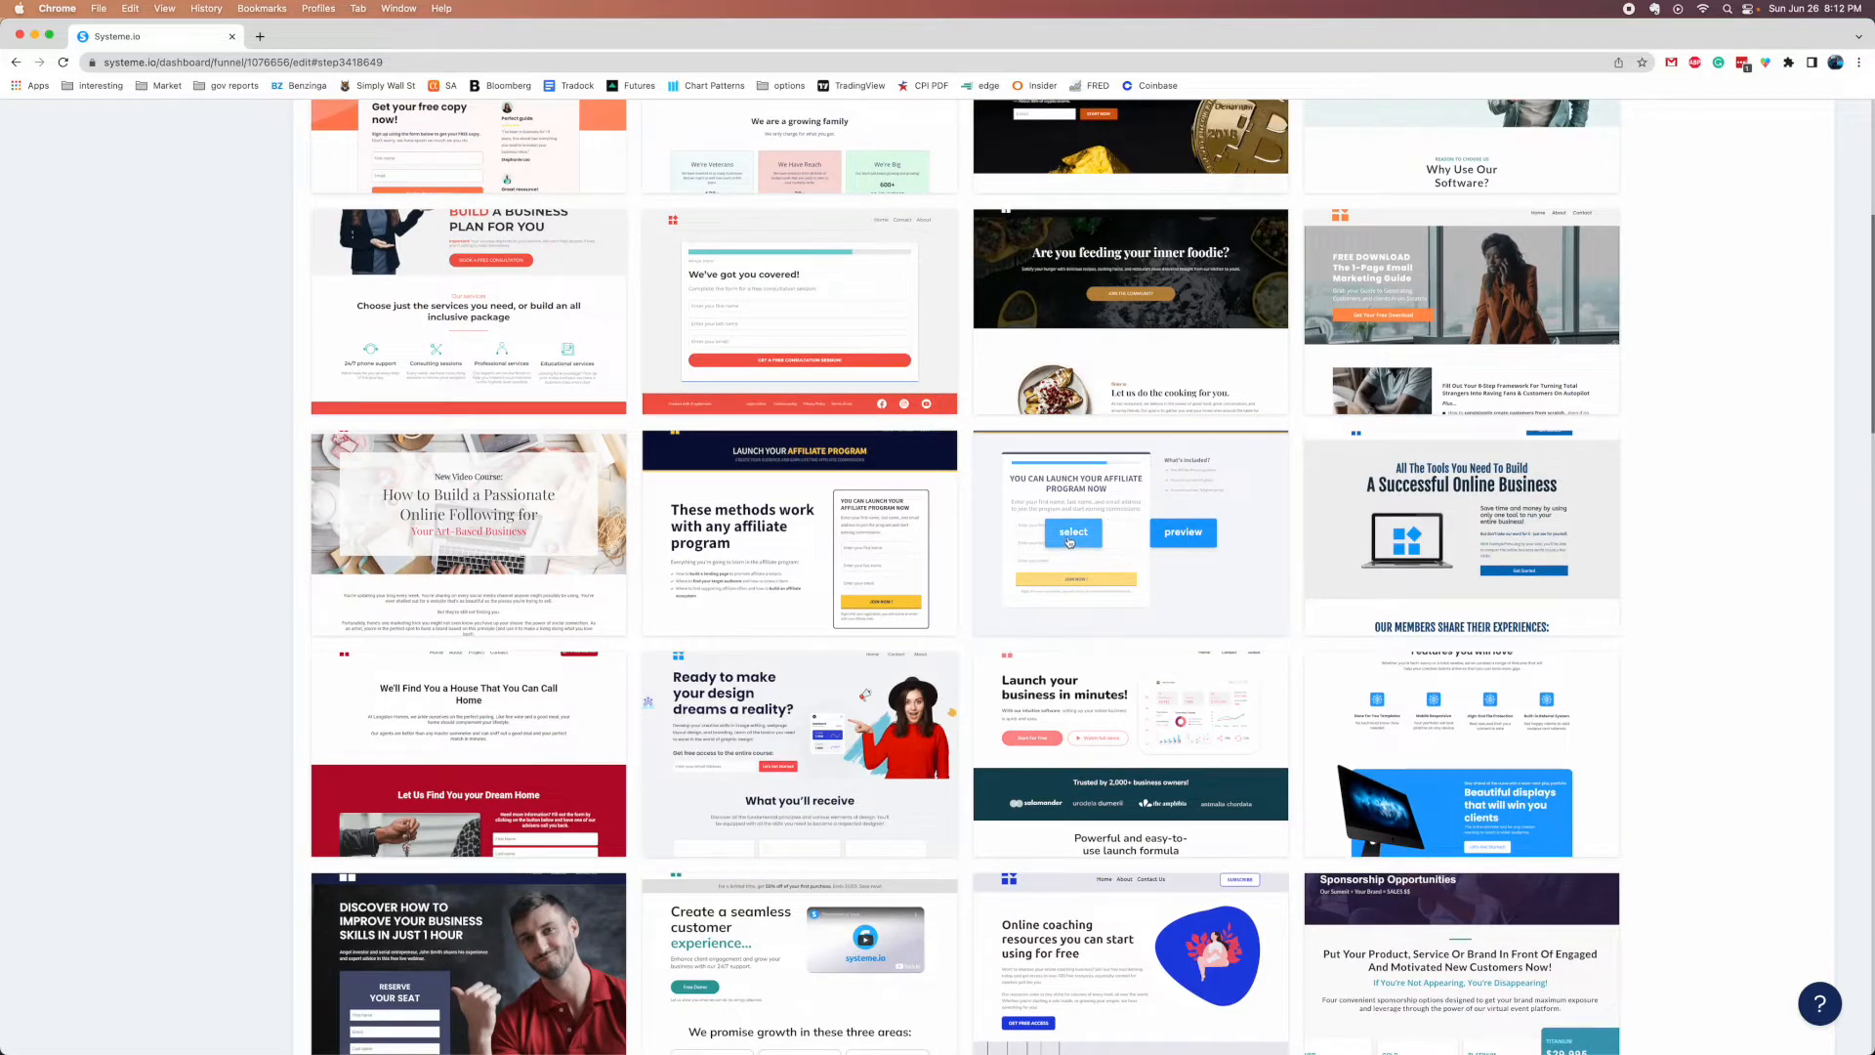
pyautogui.click(1207, 534)
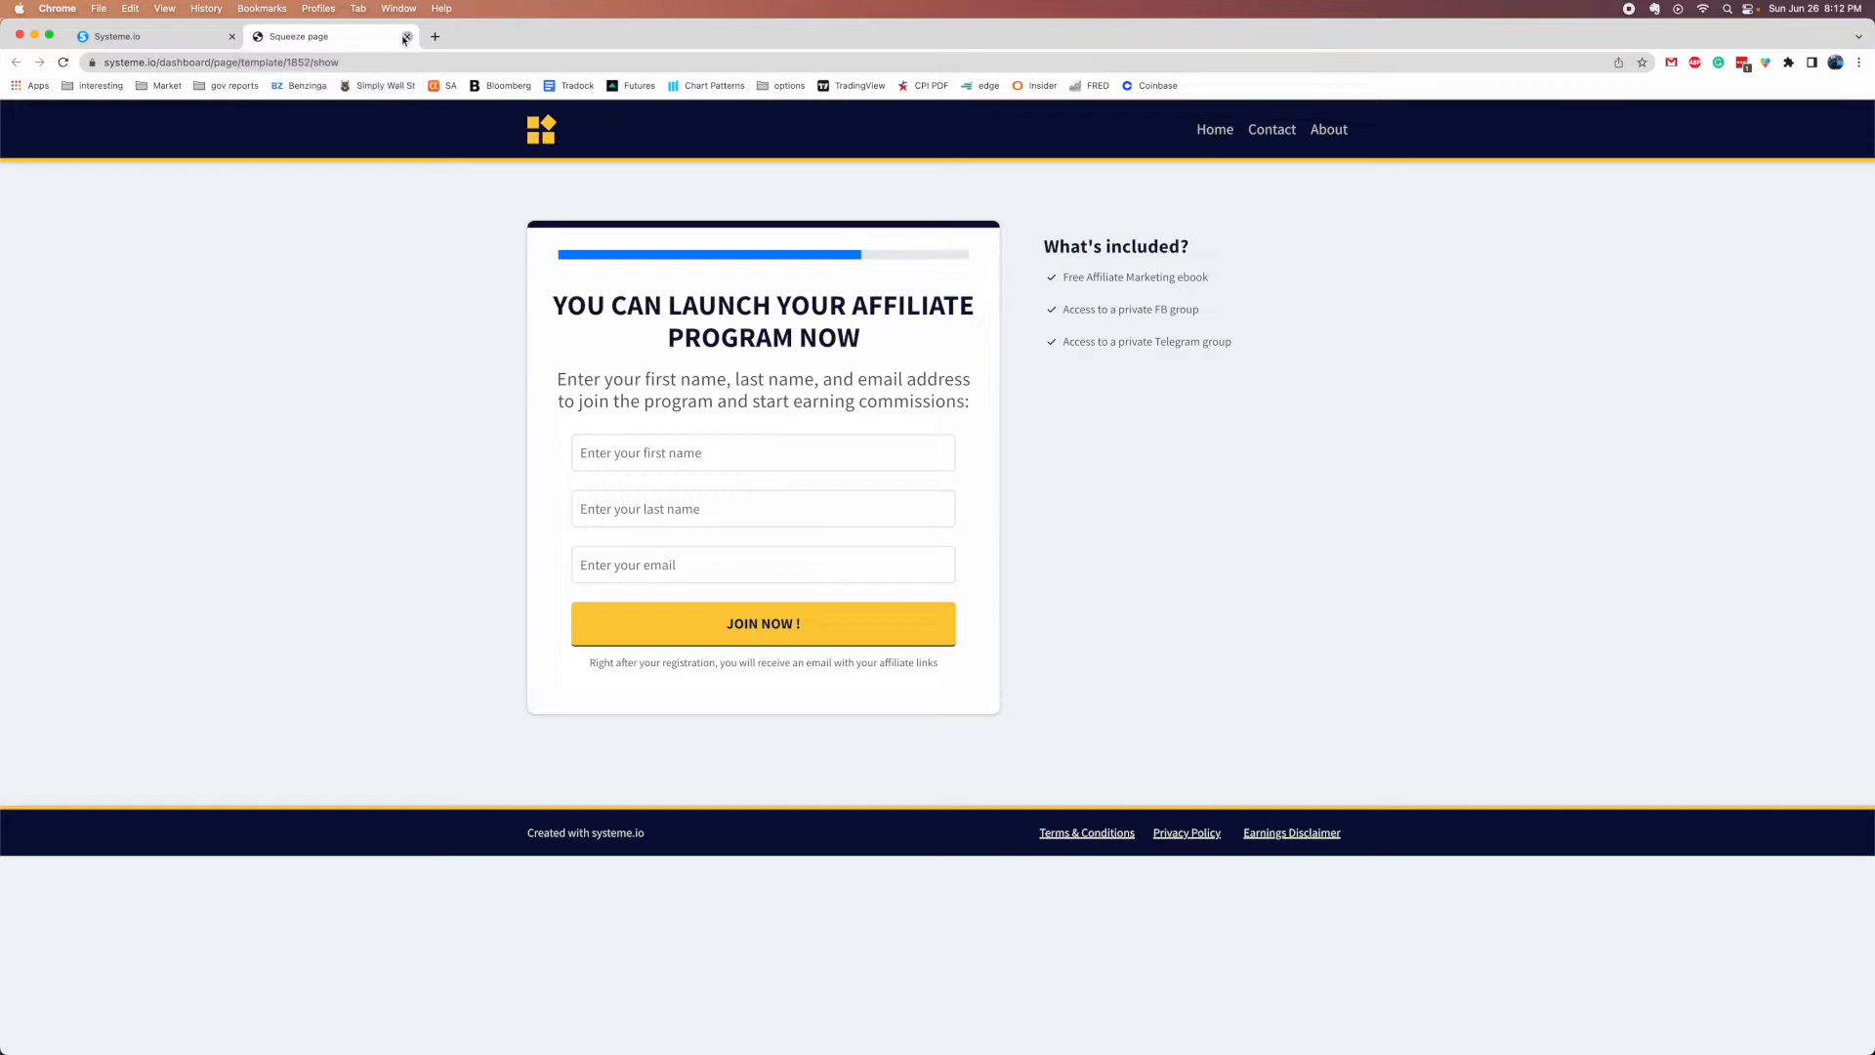
pyautogui.click(407, 37)
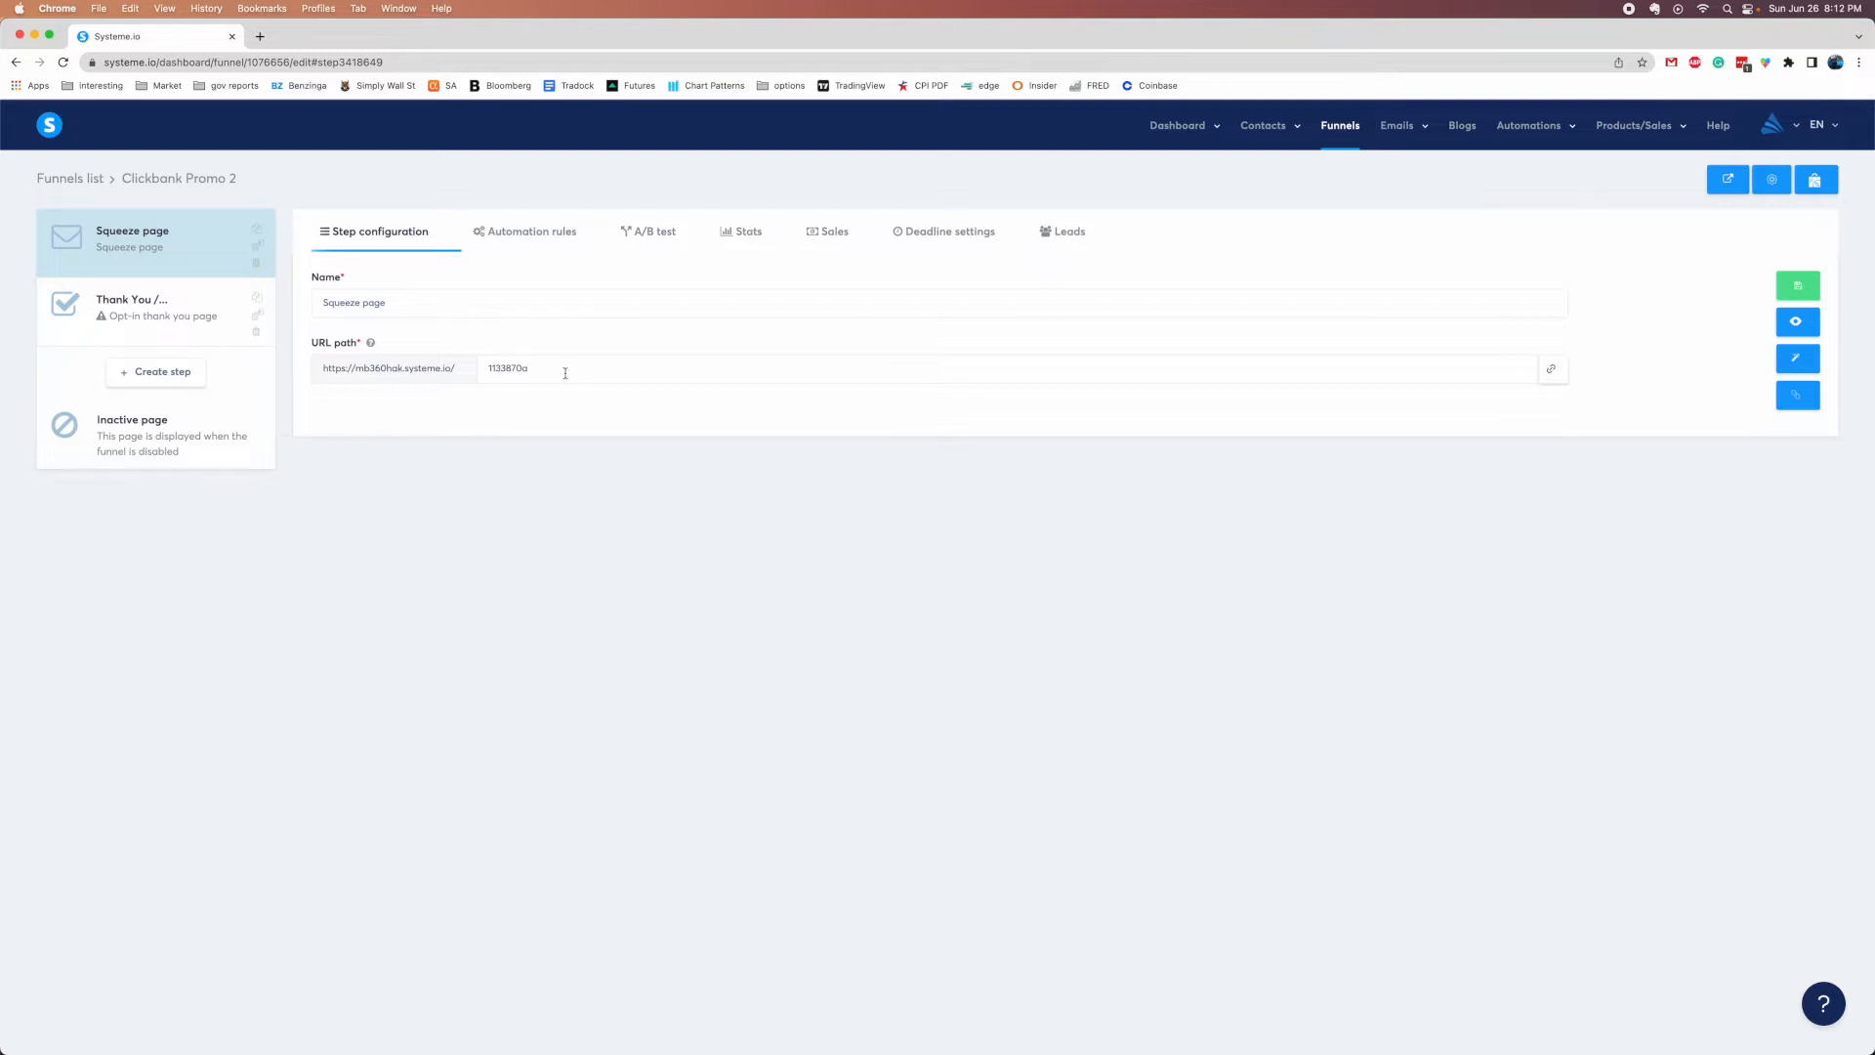
# Review the squeeze page's URL path and the triggers available for a new automation rule
pyautogui.doubleClick(518, 369)
pyautogui.click(576, 444)
pyautogui.click(524, 244)
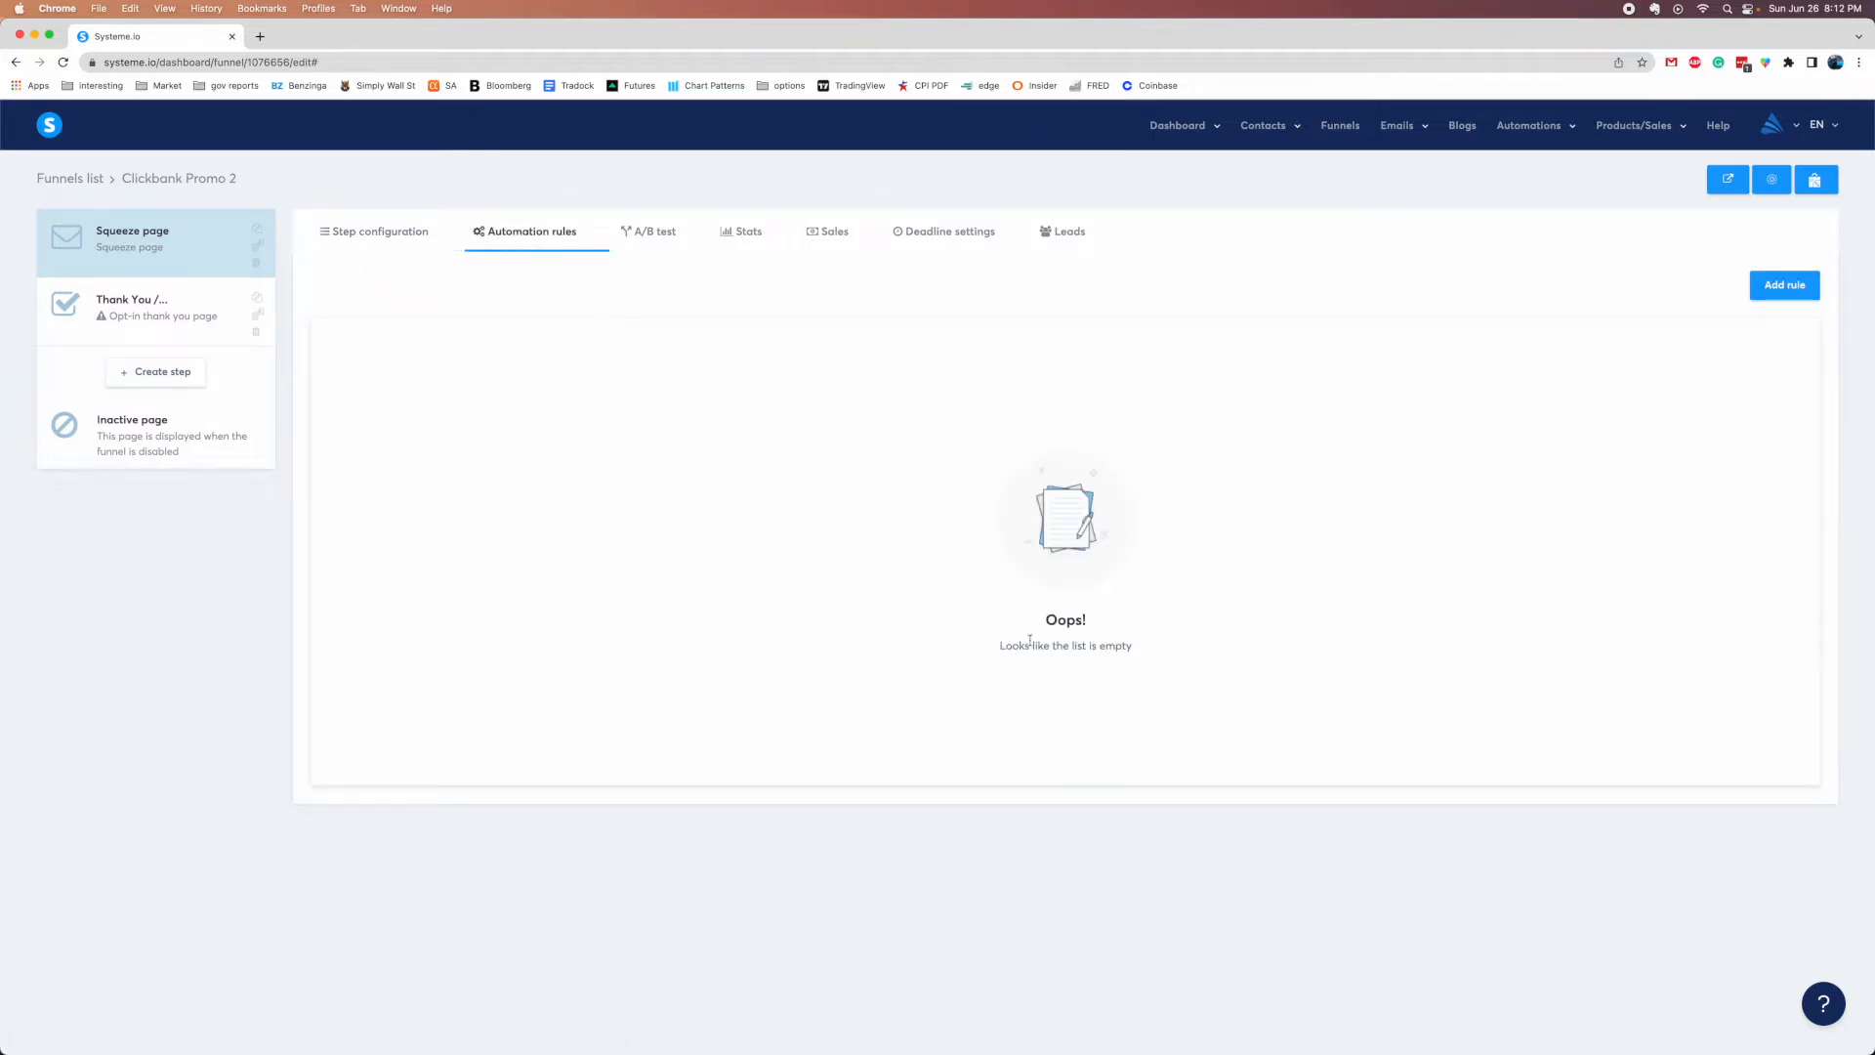
pyautogui.click(1784, 286)
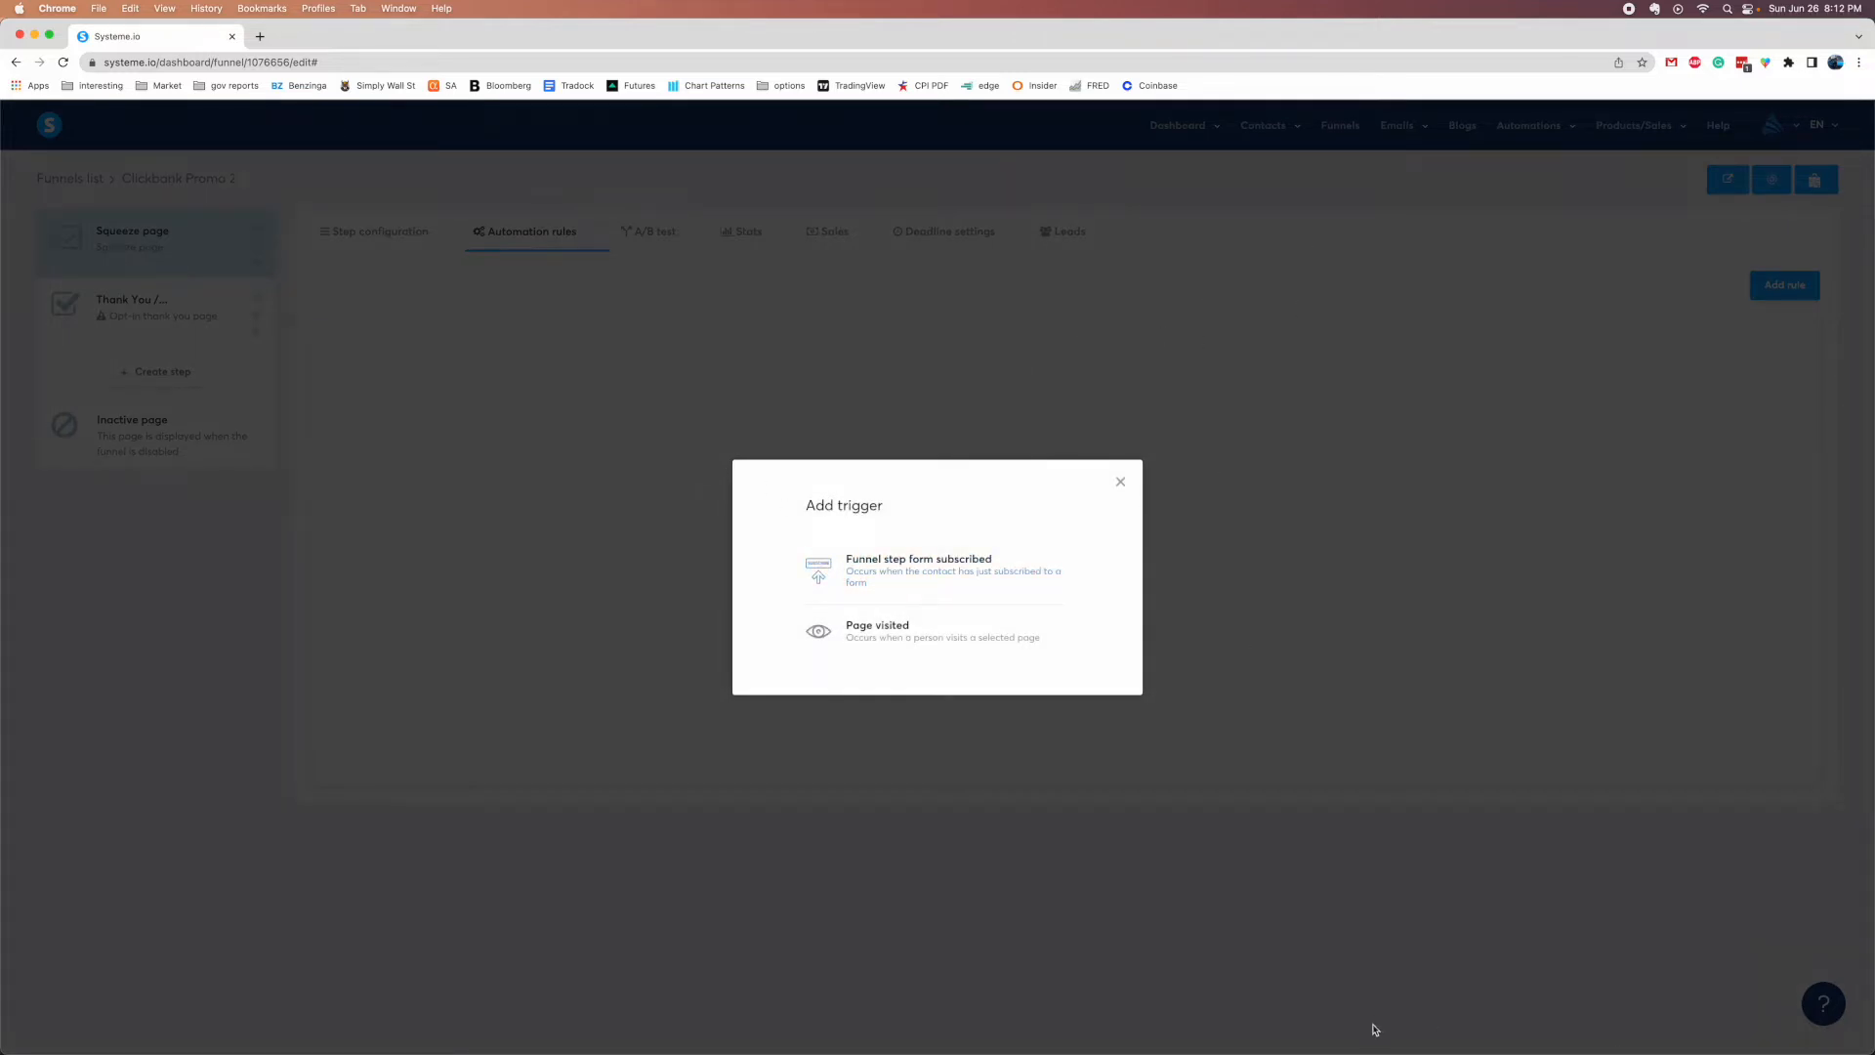
pyautogui.click(1275, 1023)
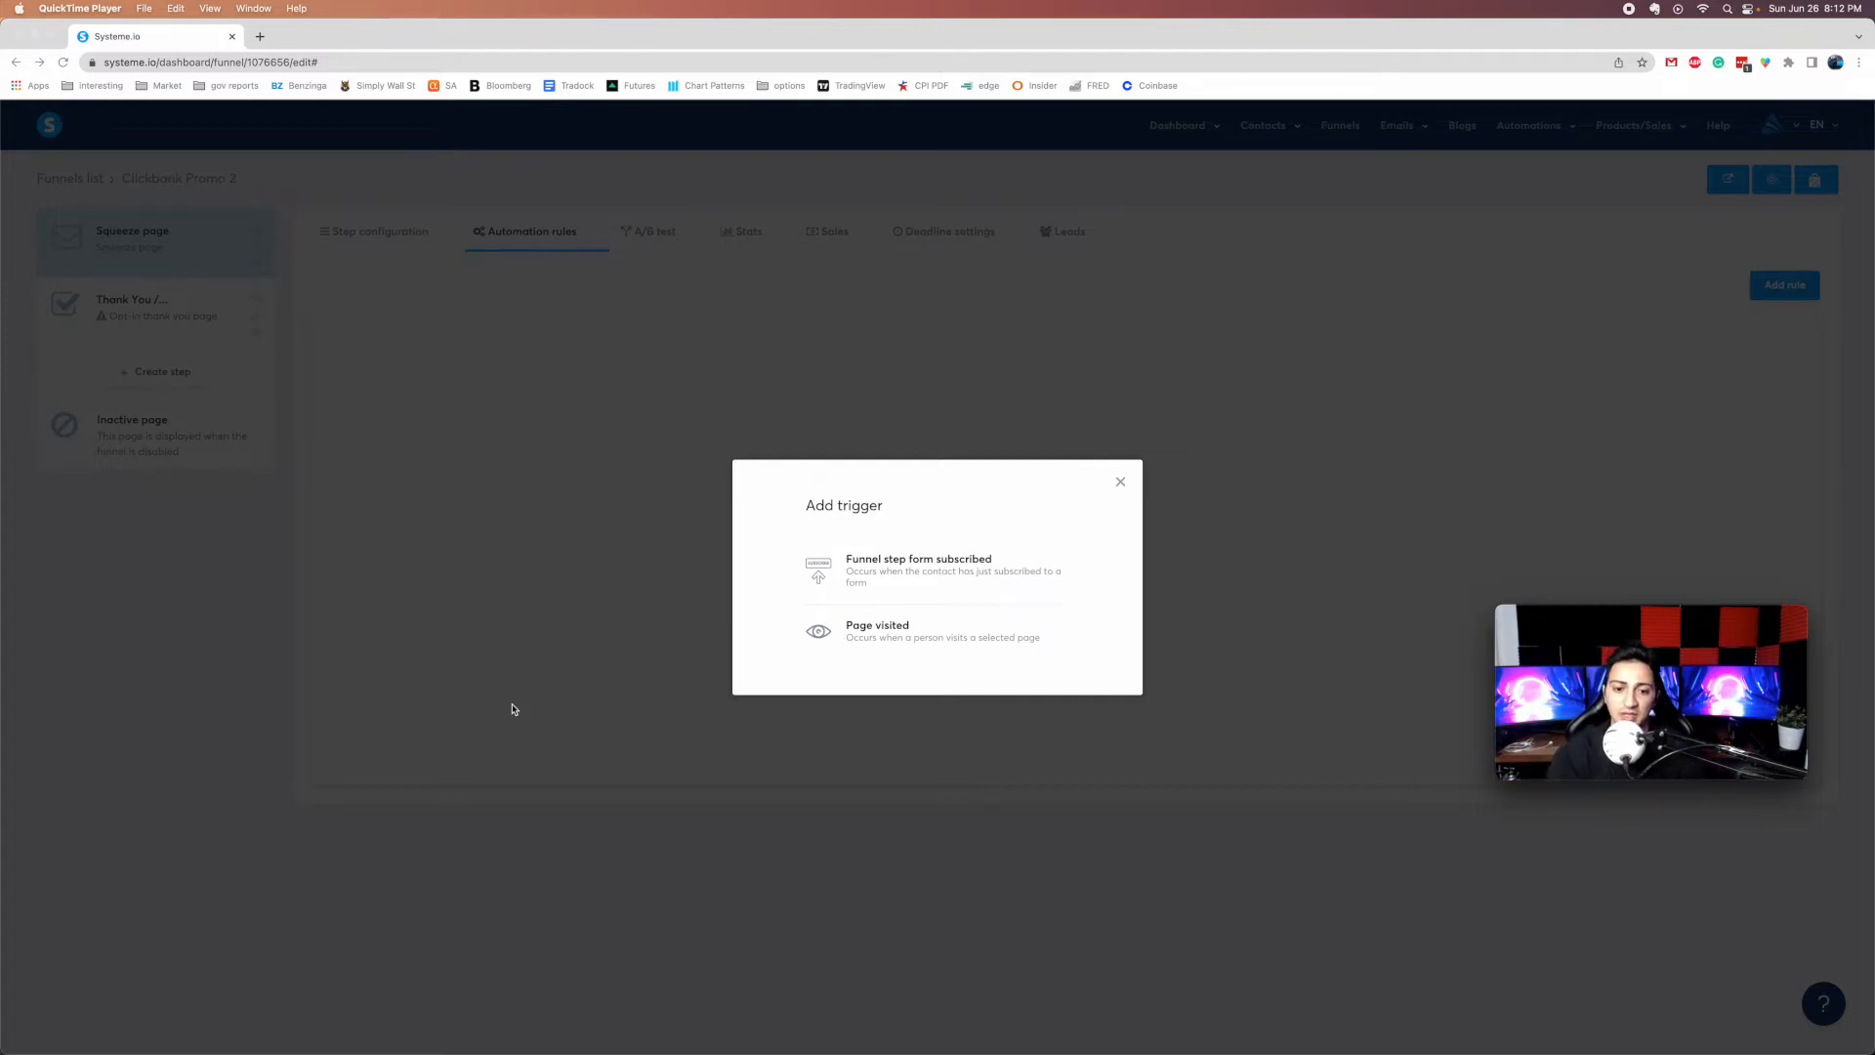
pyautogui.click(882, 667)
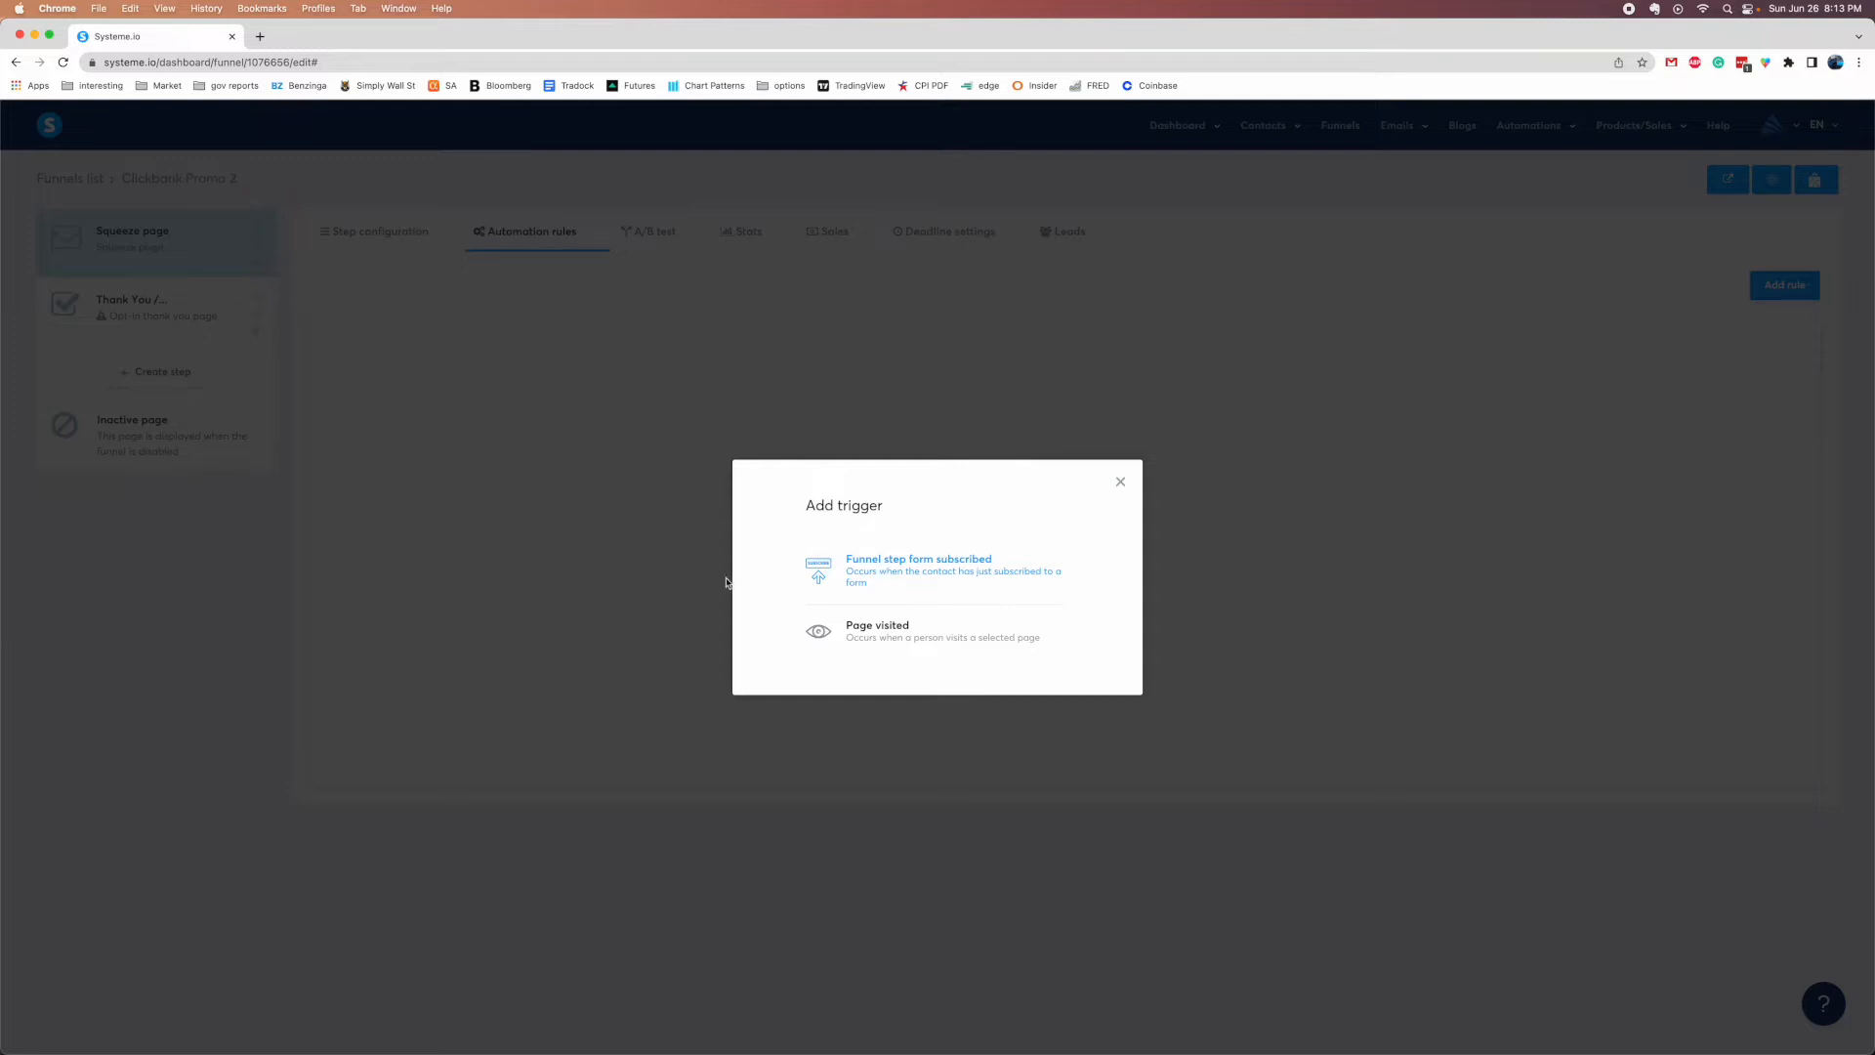
pyautogui.click(641, 553)
# Review the funnel's A/B test, stats, sales, deadline settings and leads sections
pyautogui.click(661, 238)
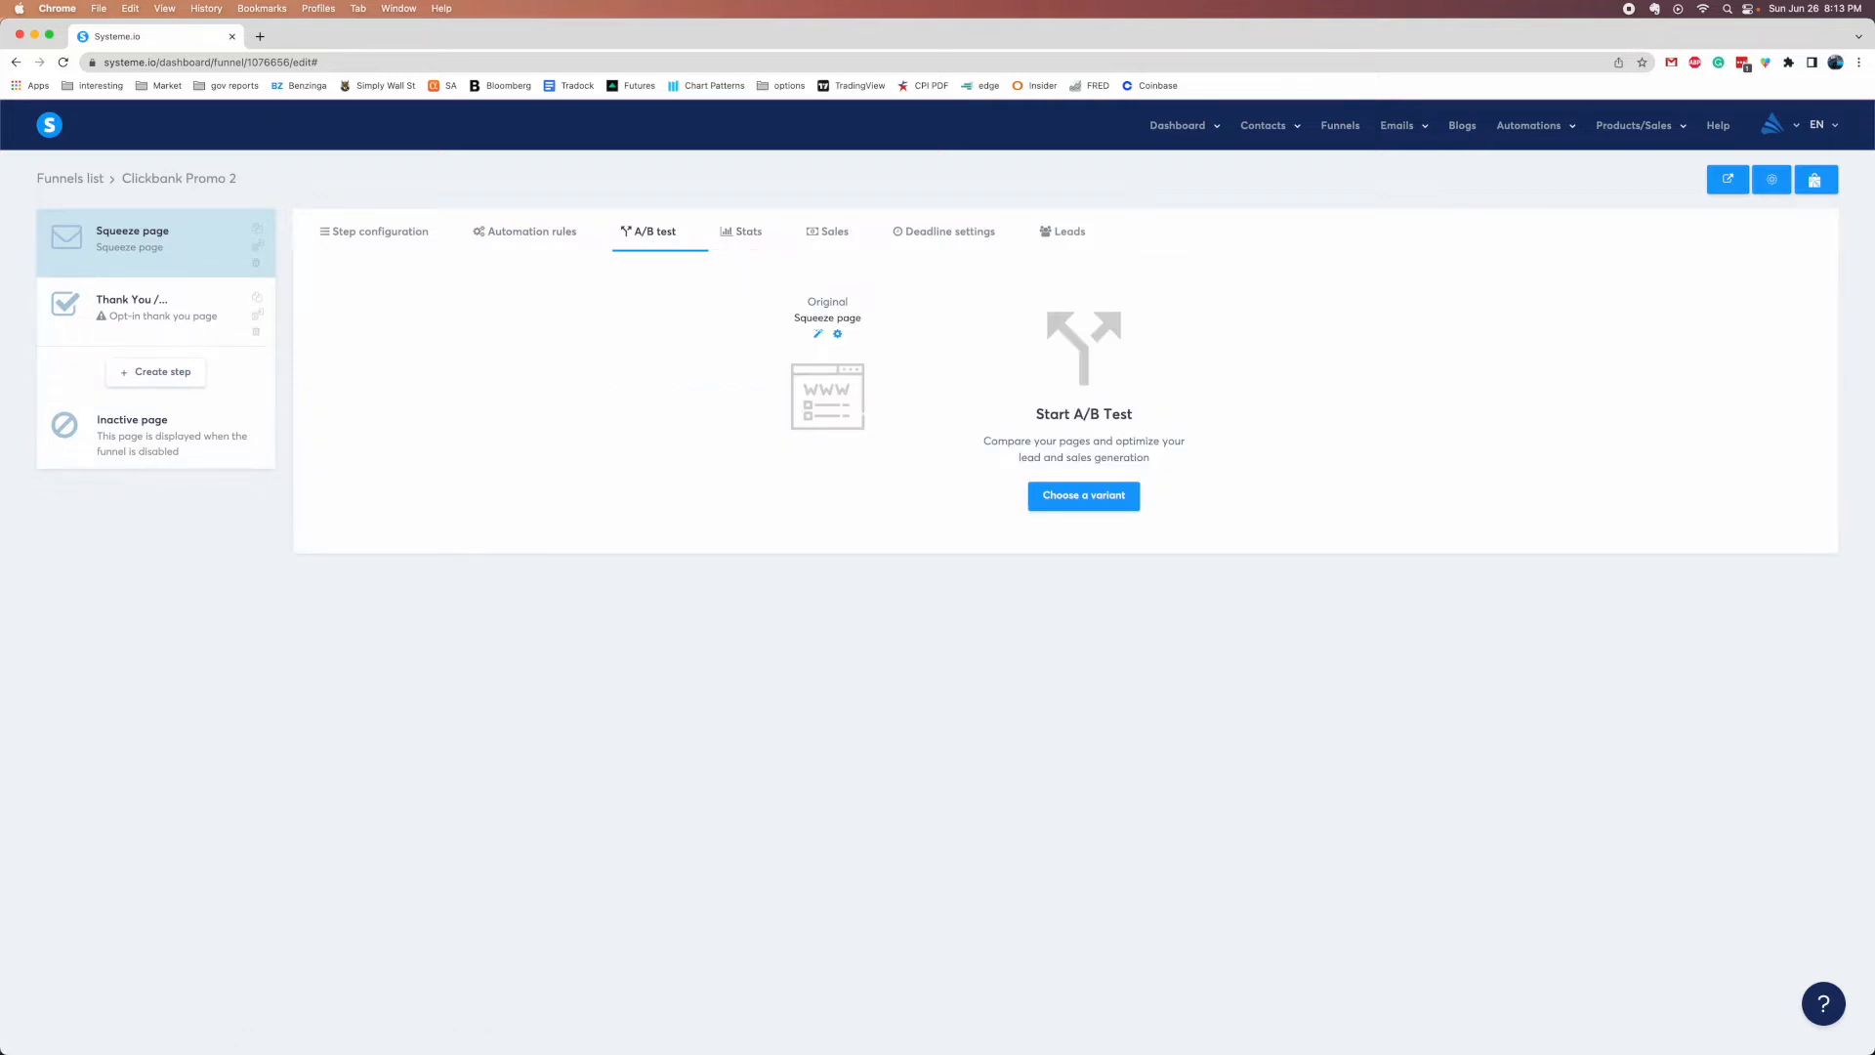
pyautogui.click(1267, 1019)
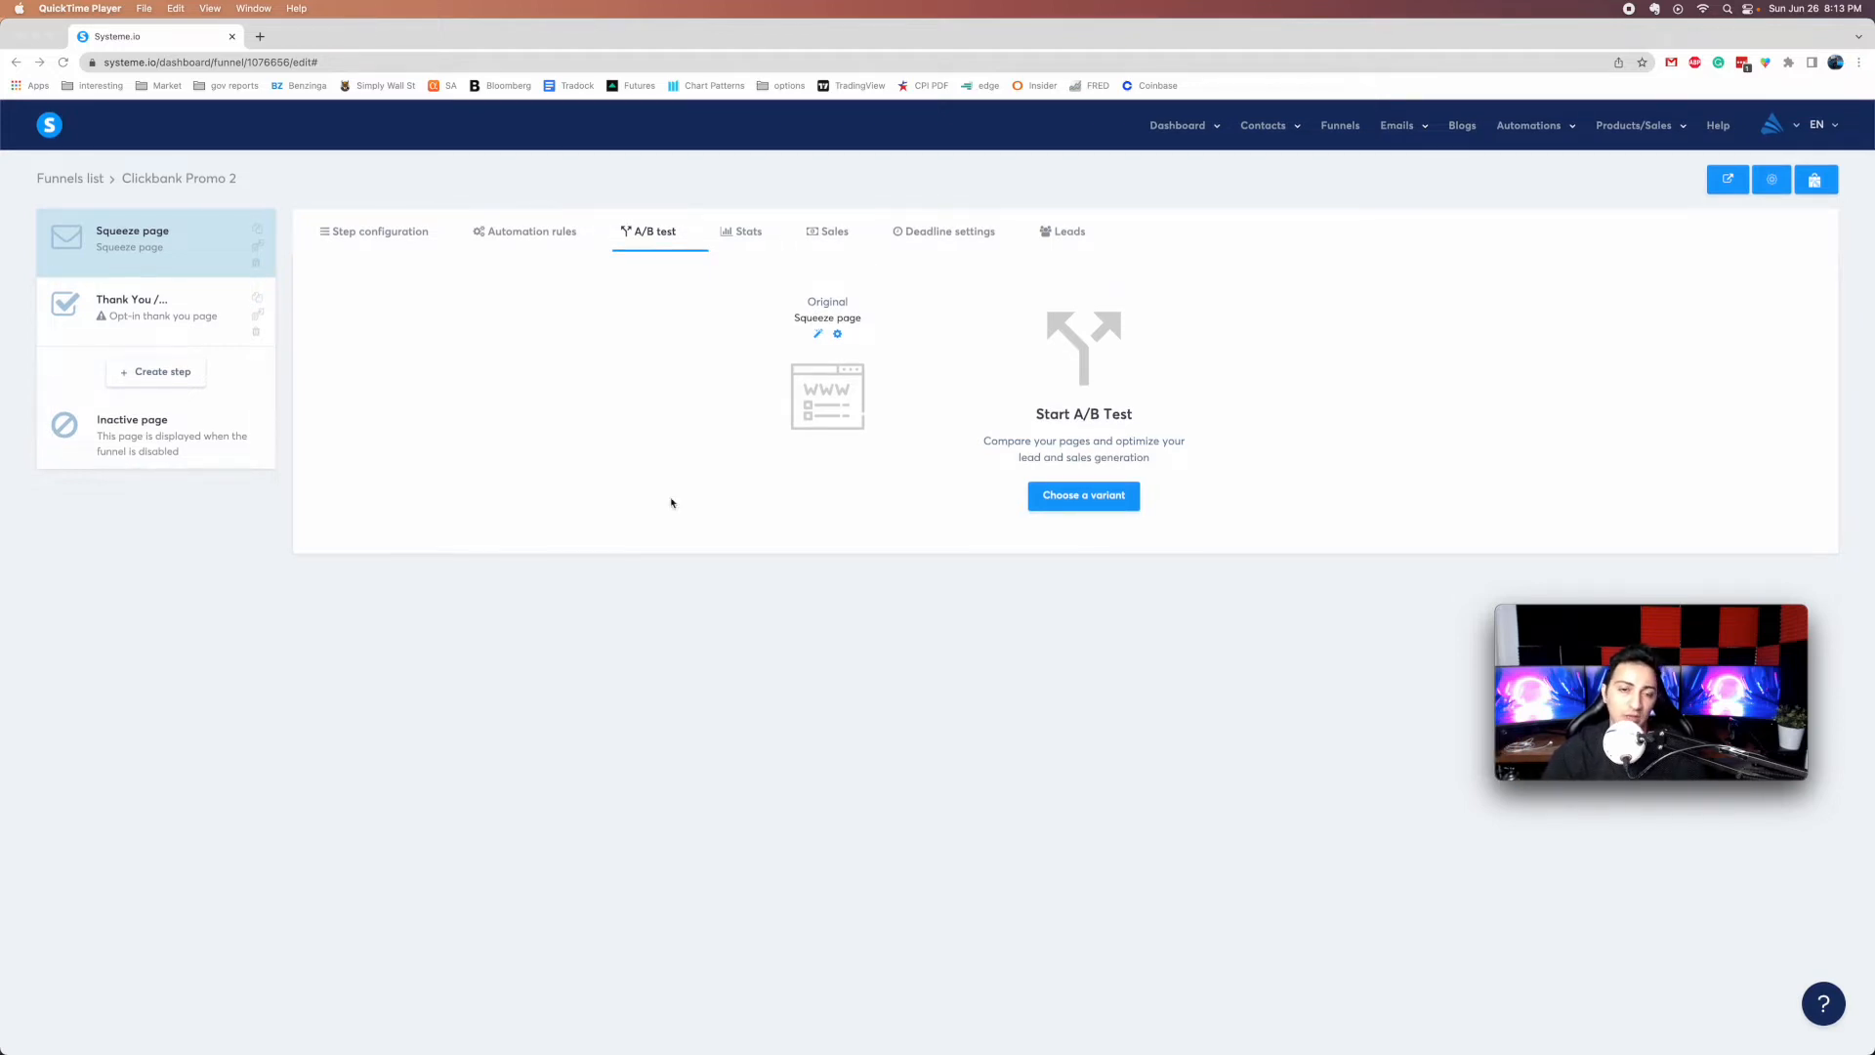
pyautogui.click(747, 232)
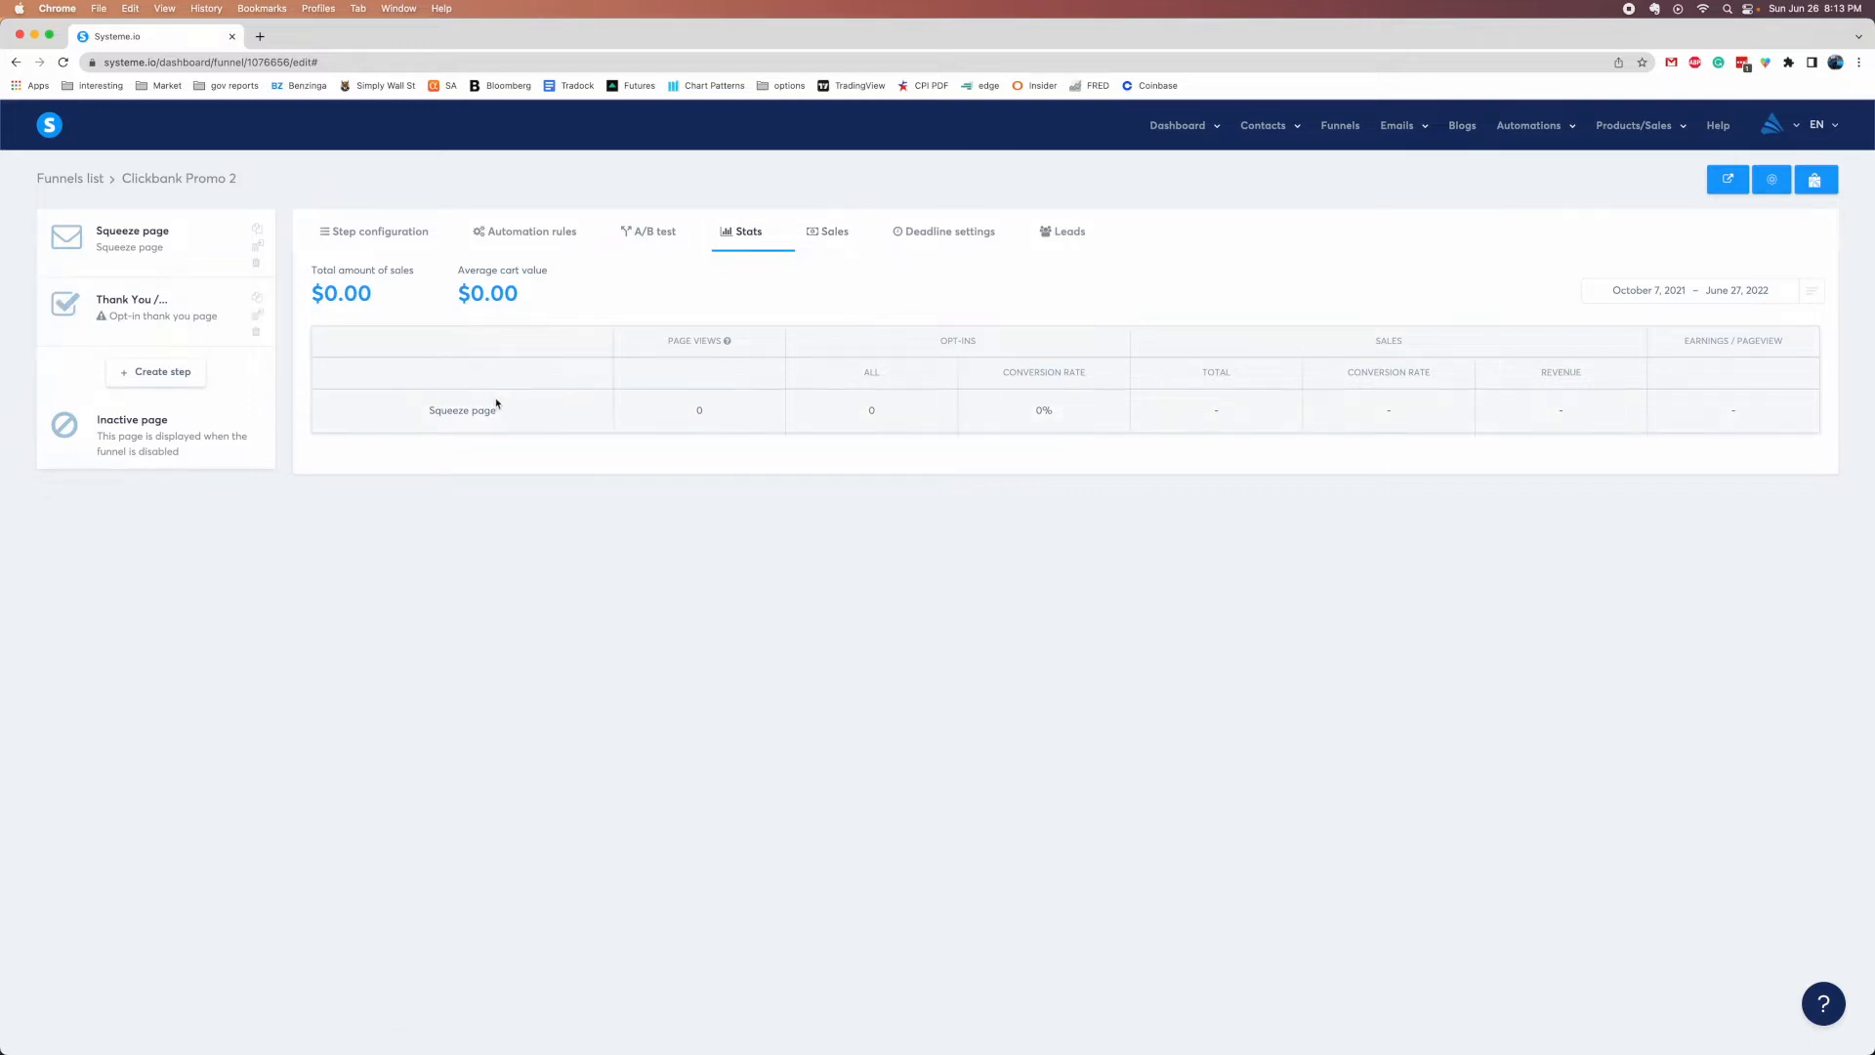
pyautogui.click(835, 237)
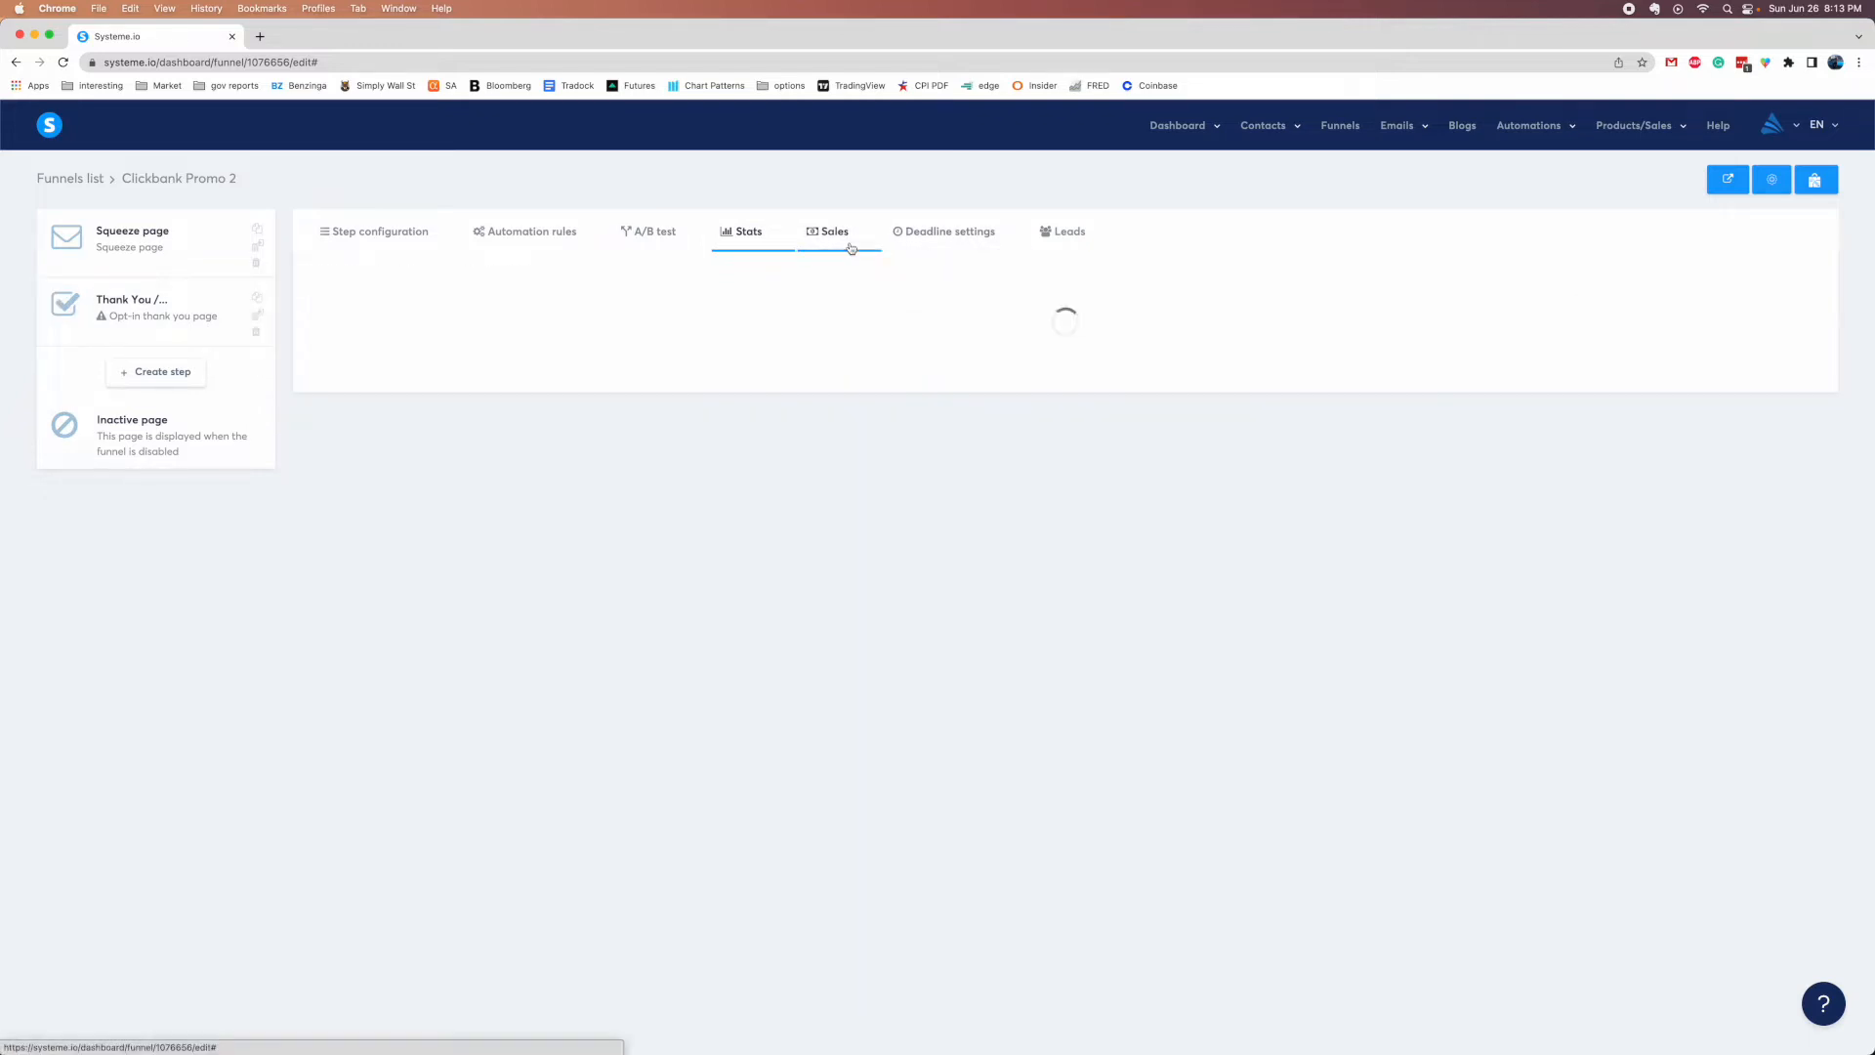
pyautogui.click(934, 243)
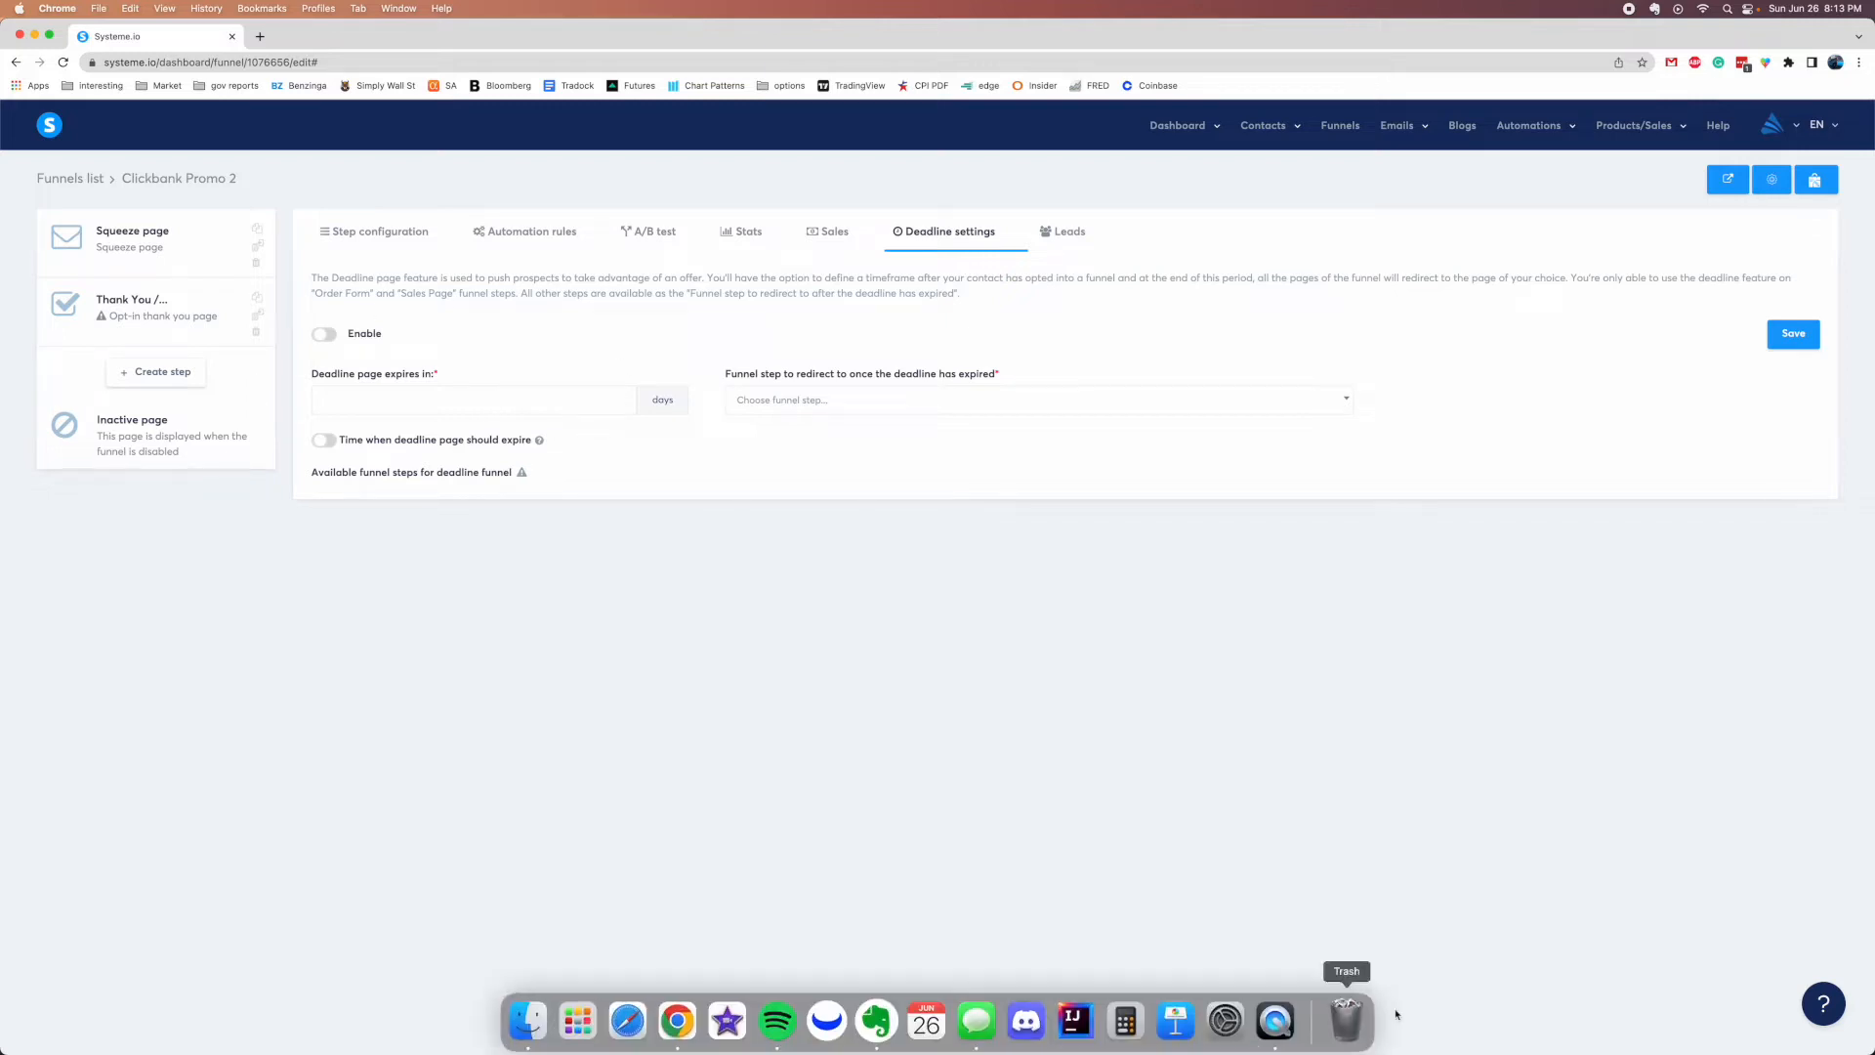
pyautogui.click(1277, 1018)
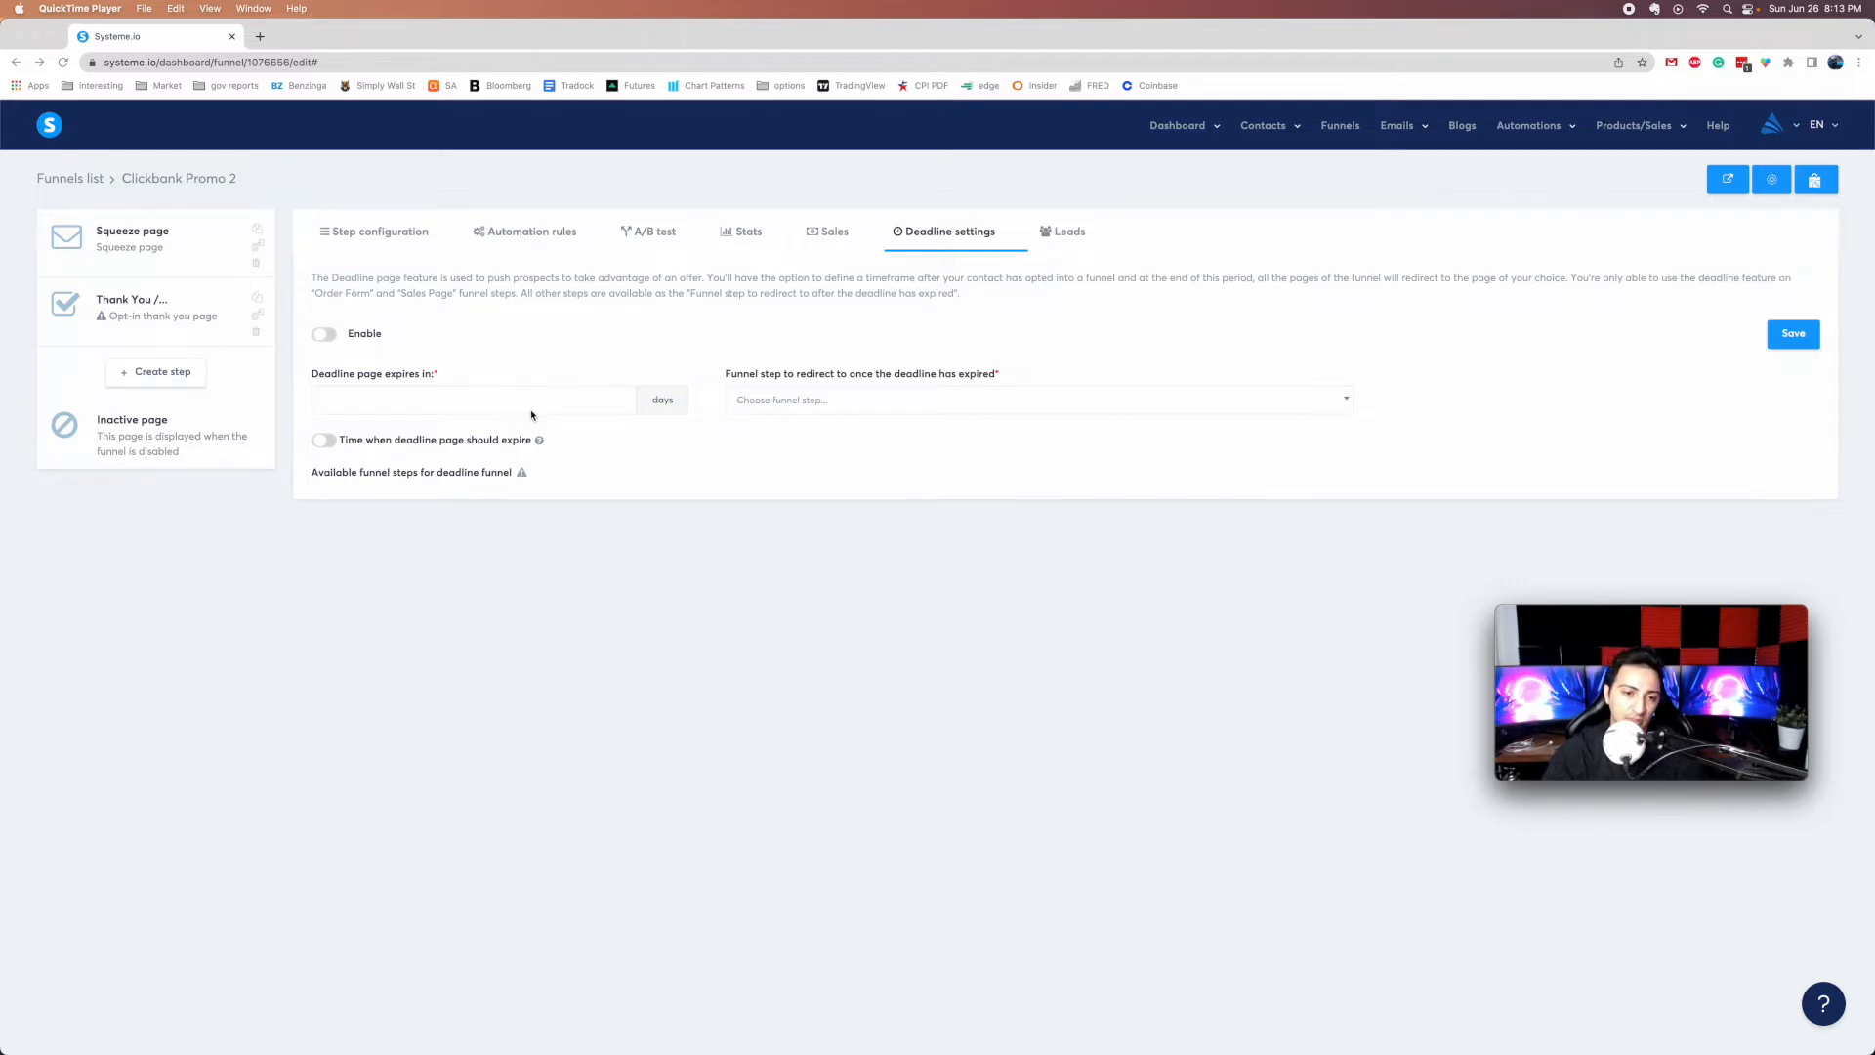
pyautogui.click(879, 412)
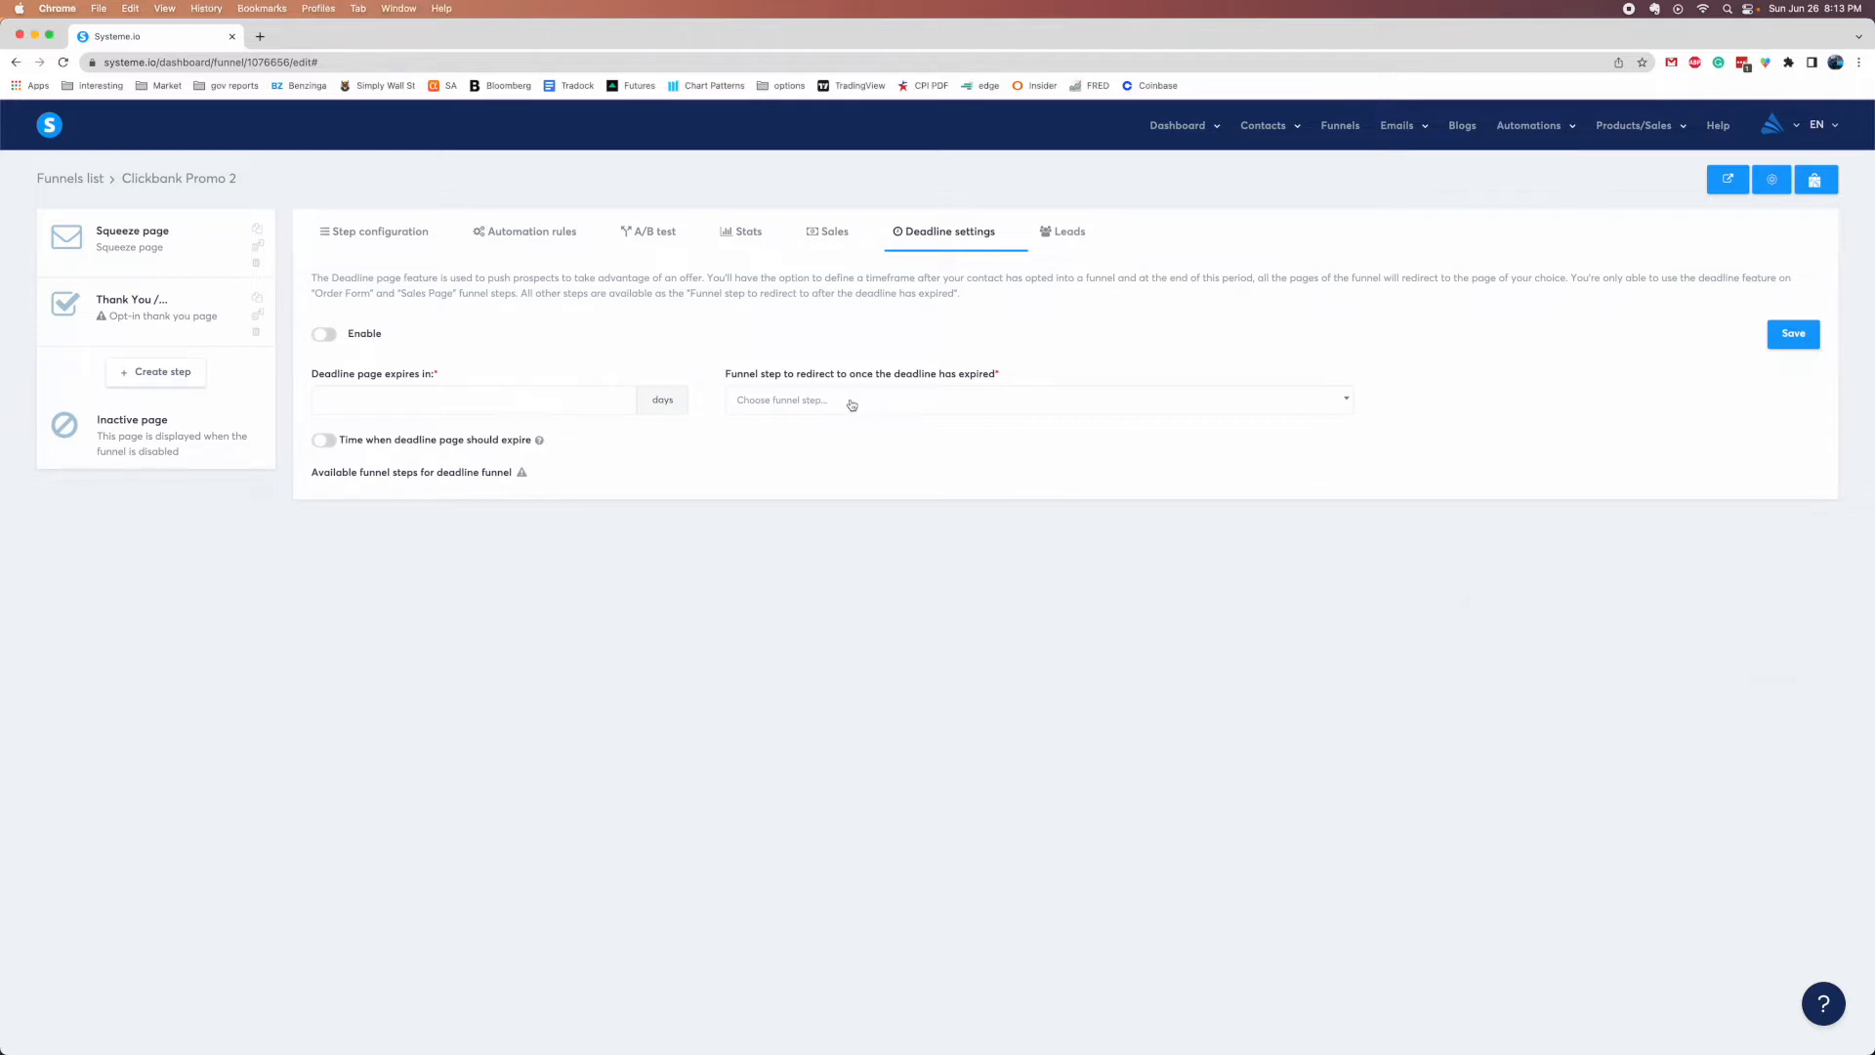
pyautogui.click(801, 566)
pyautogui.click(1071, 230)
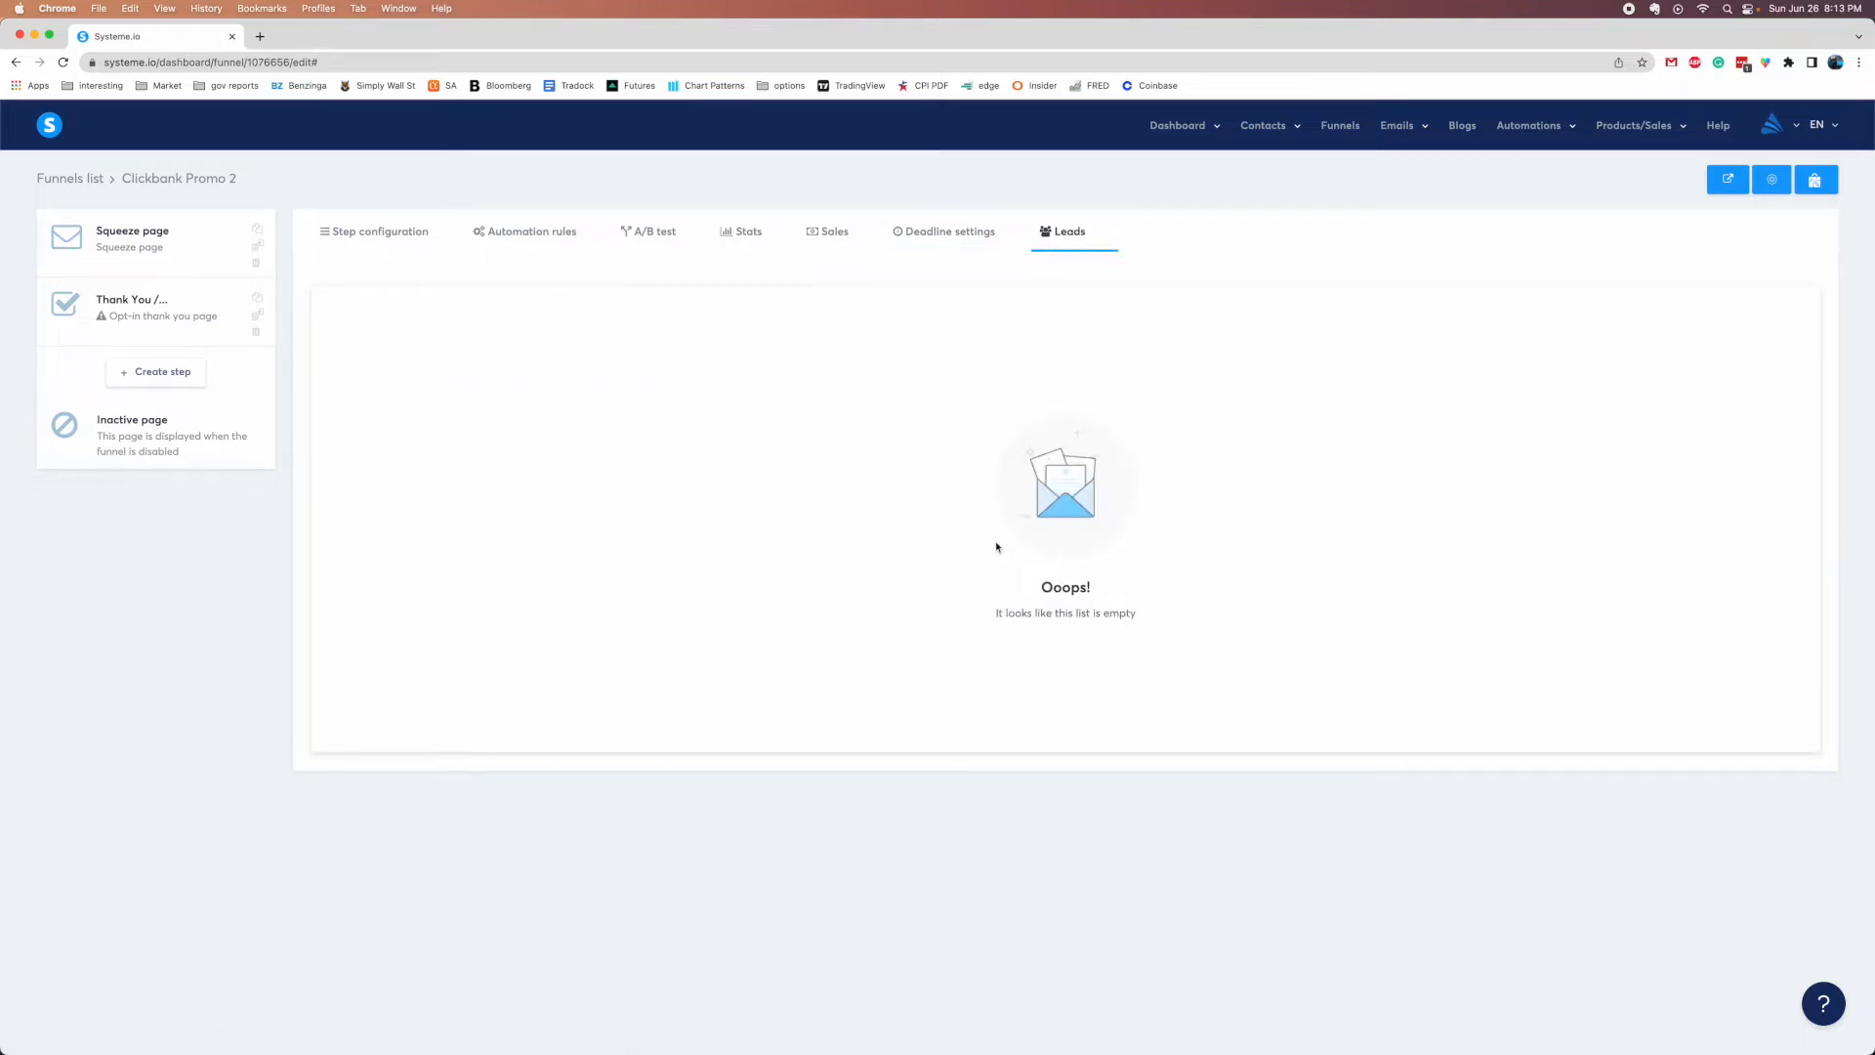
# Review the squeeze page's name and URL path in its step configuration, and open the page in the editor
pyautogui.click(350, 237)
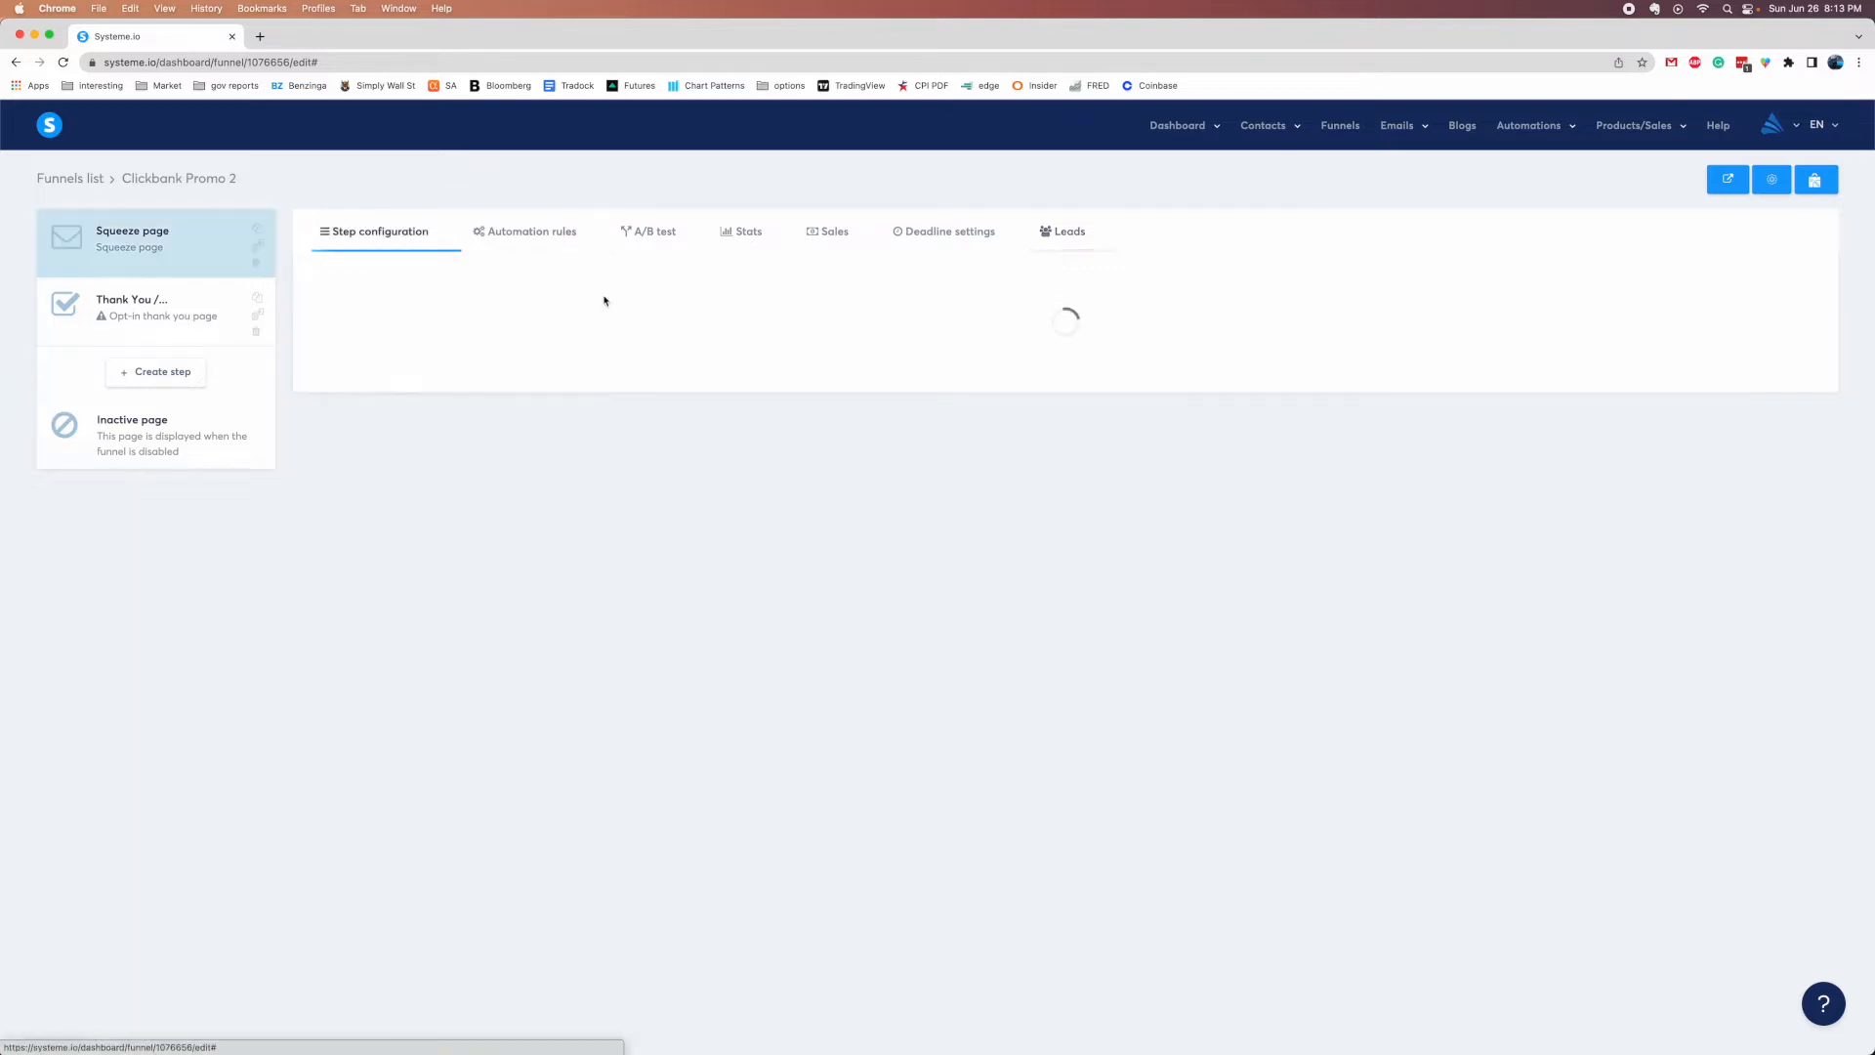
pyautogui.moveTo(396, 303); pyautogui.dragTo(321, 303)
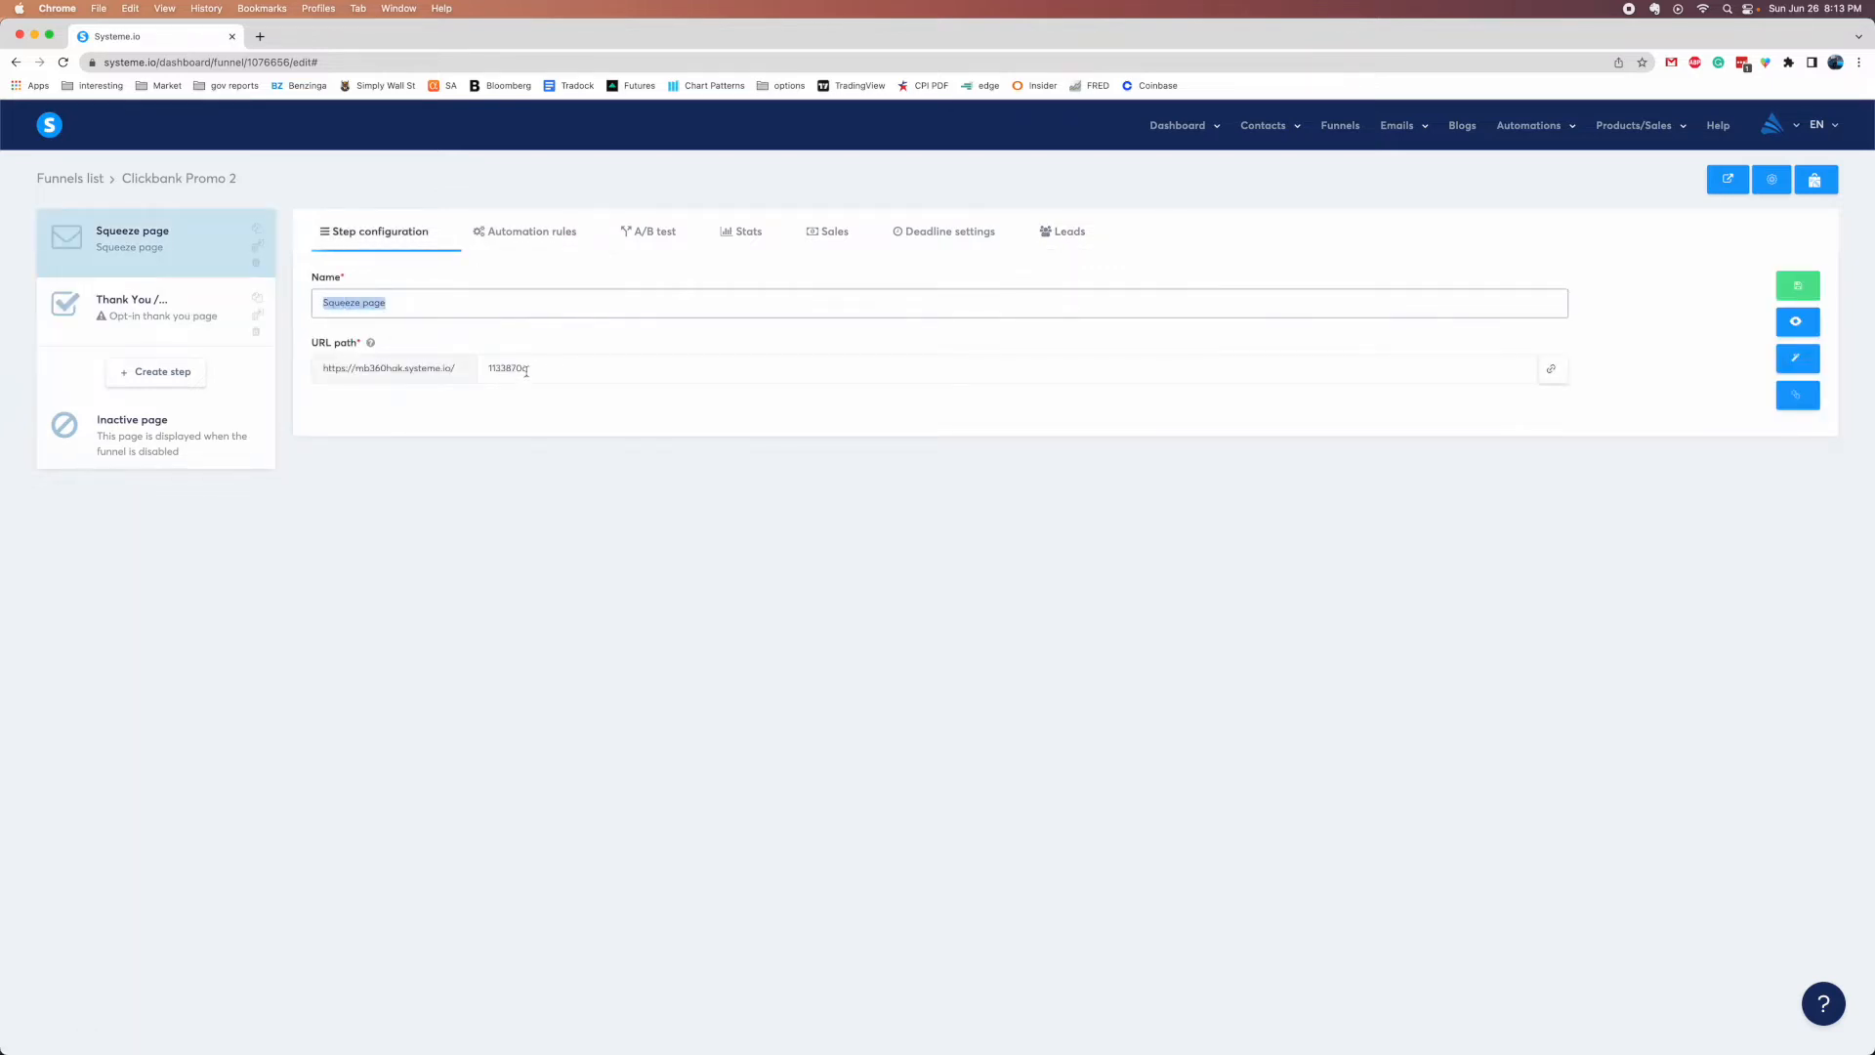
pyautogui.moveTo(660, 366); pyautogui.dragTo(506, 347)
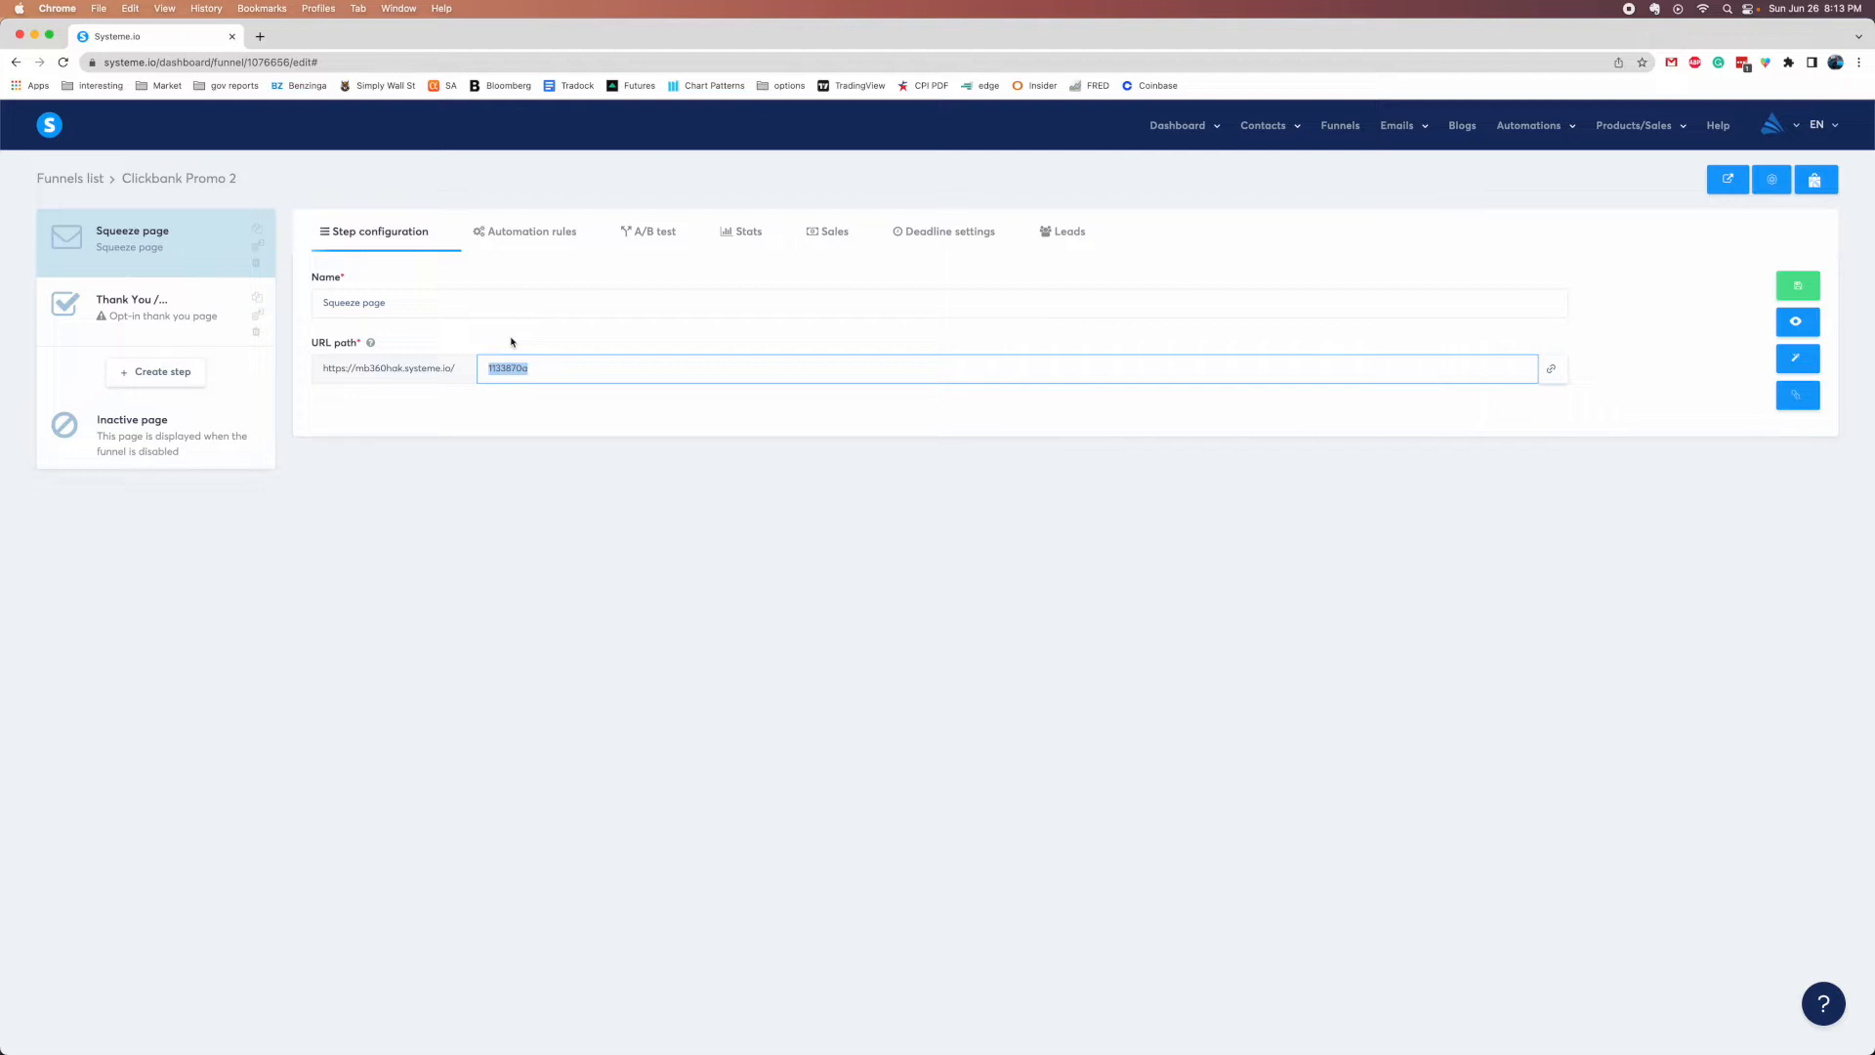
pyautogui.click(1111, 352)
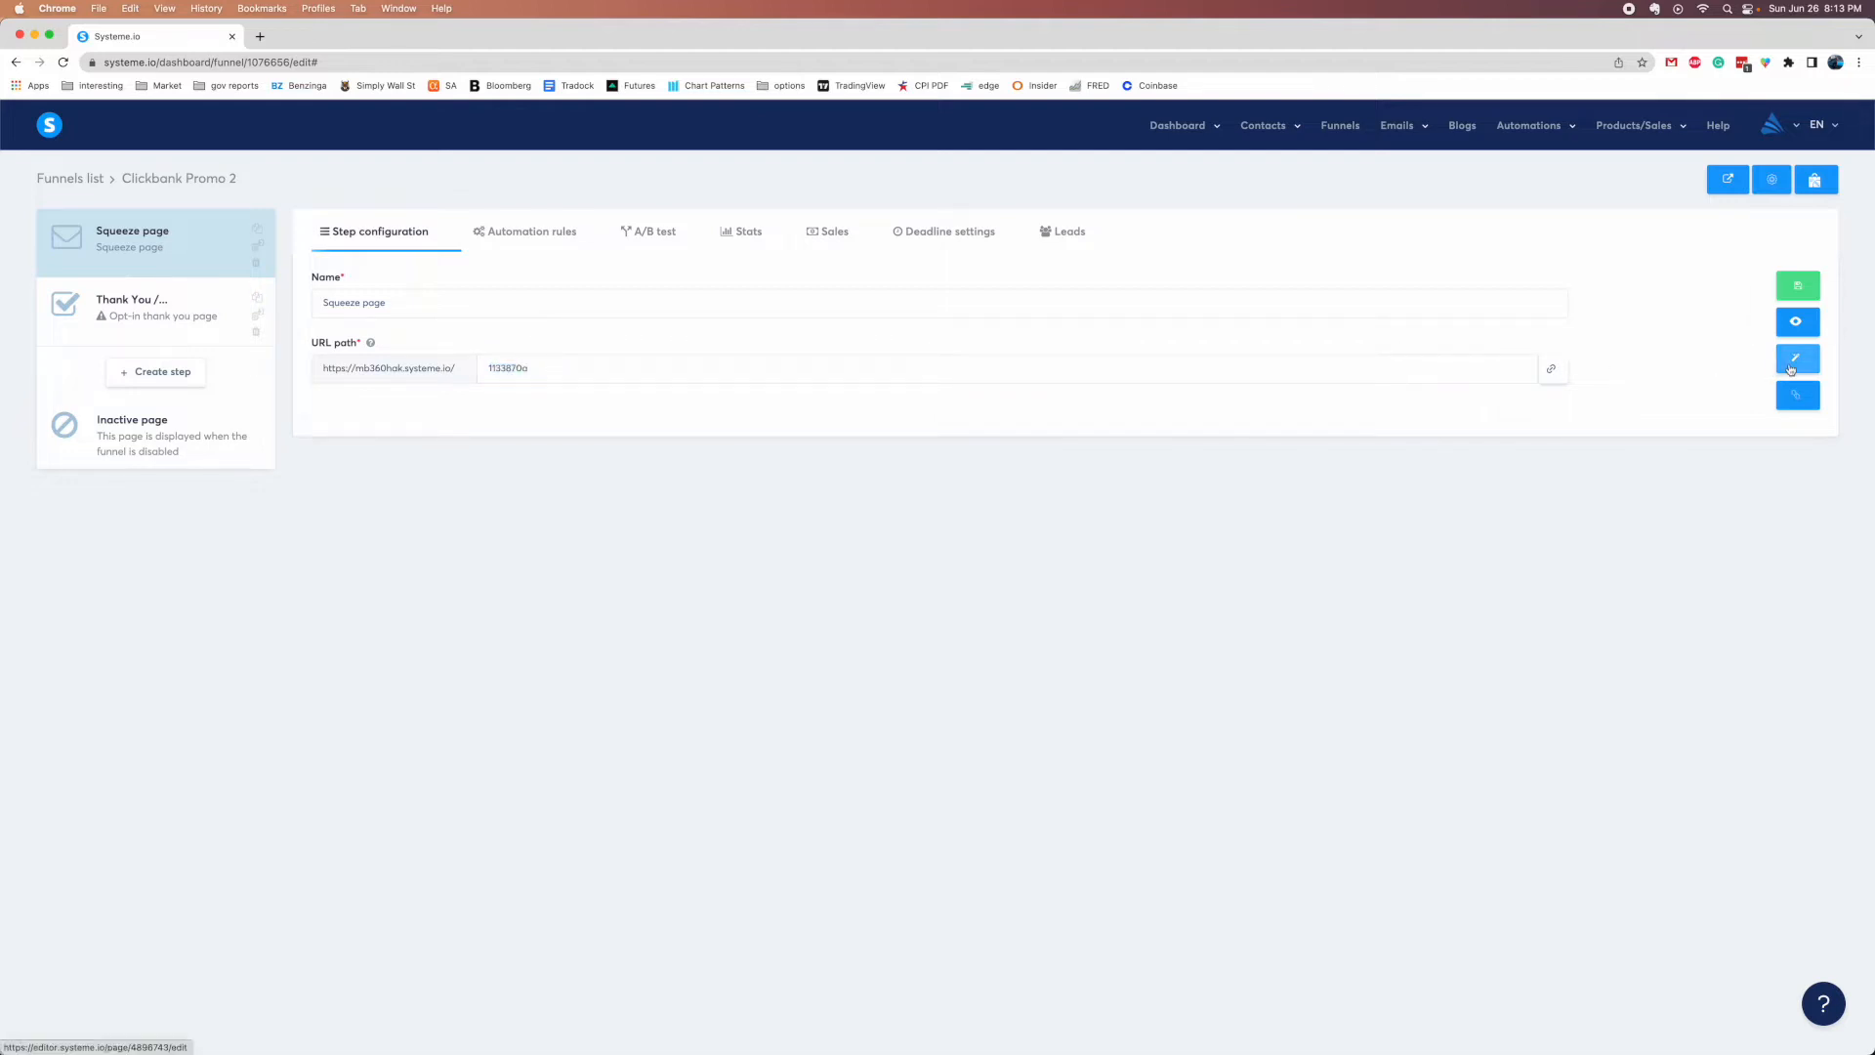
pyautogui.click(1796, 361)
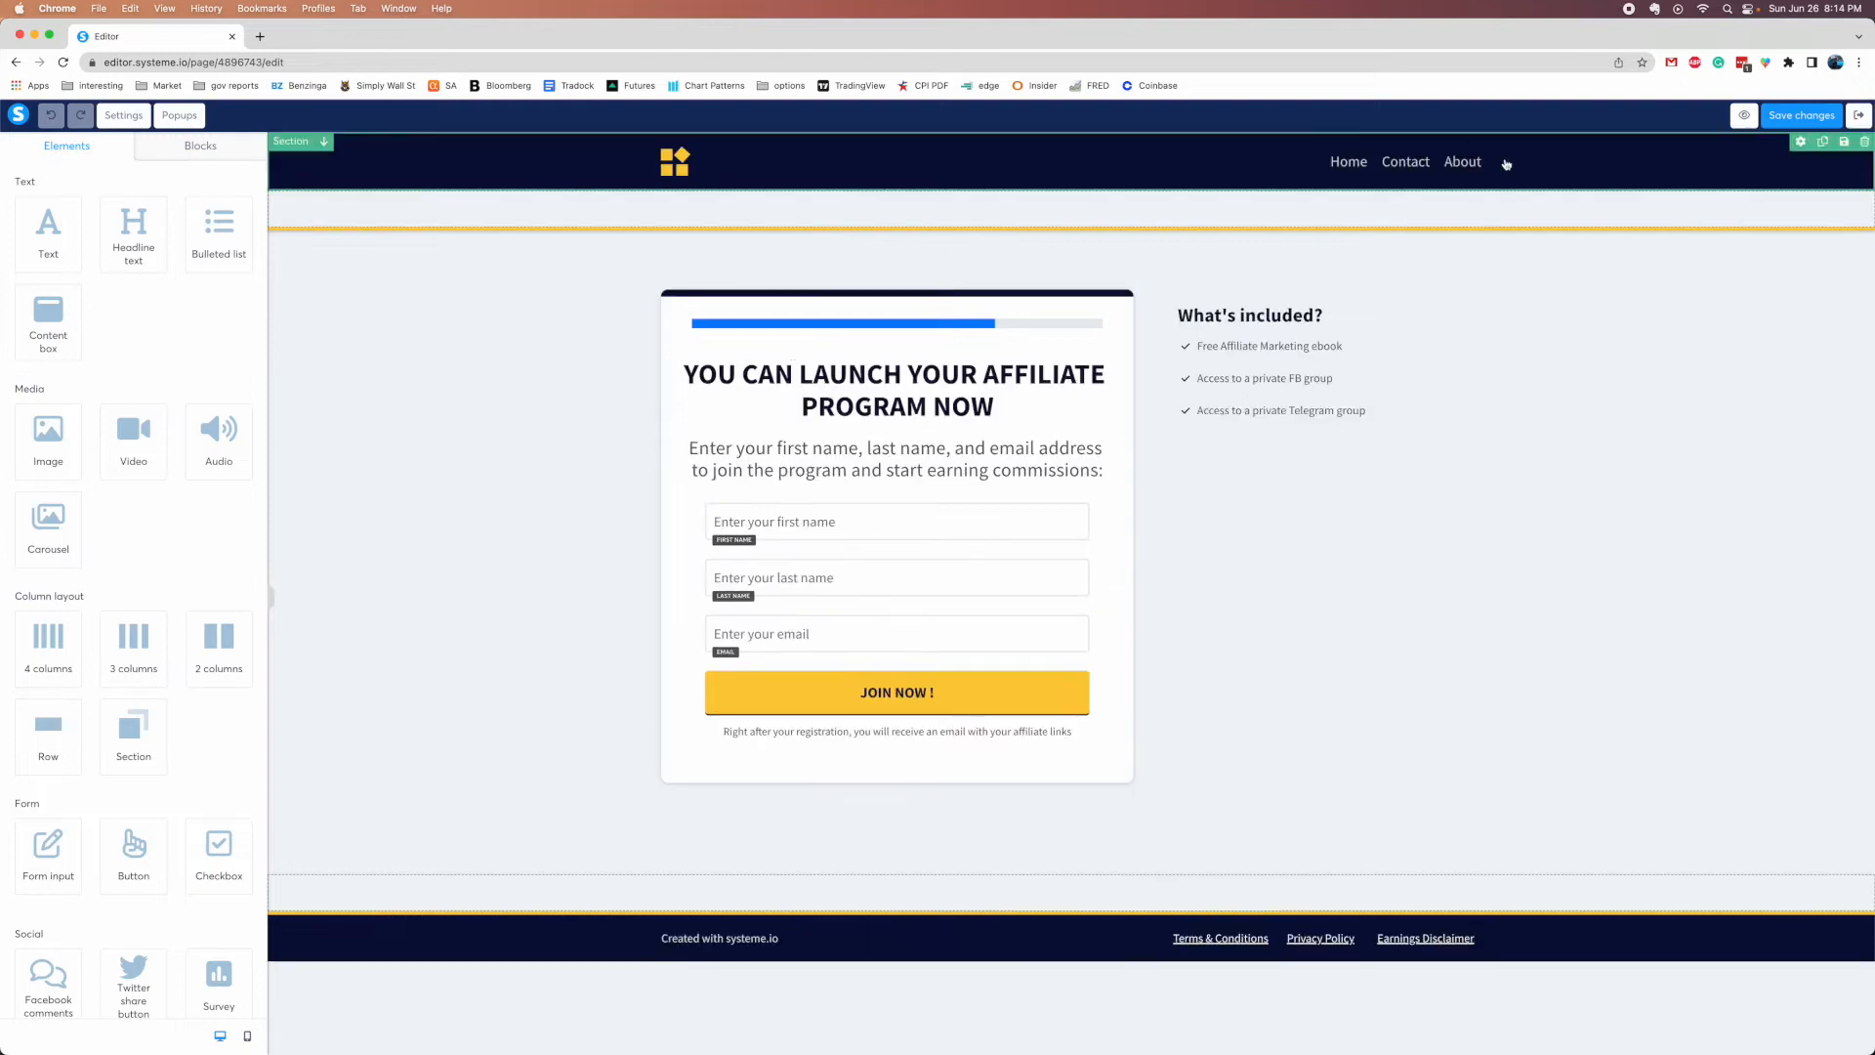
# Delete the navigation header, its yellow-bordered row and the leftover empty section above the sign-up form
pyautogui.click(1864, 141)
pyautogui.click(1057, 146)
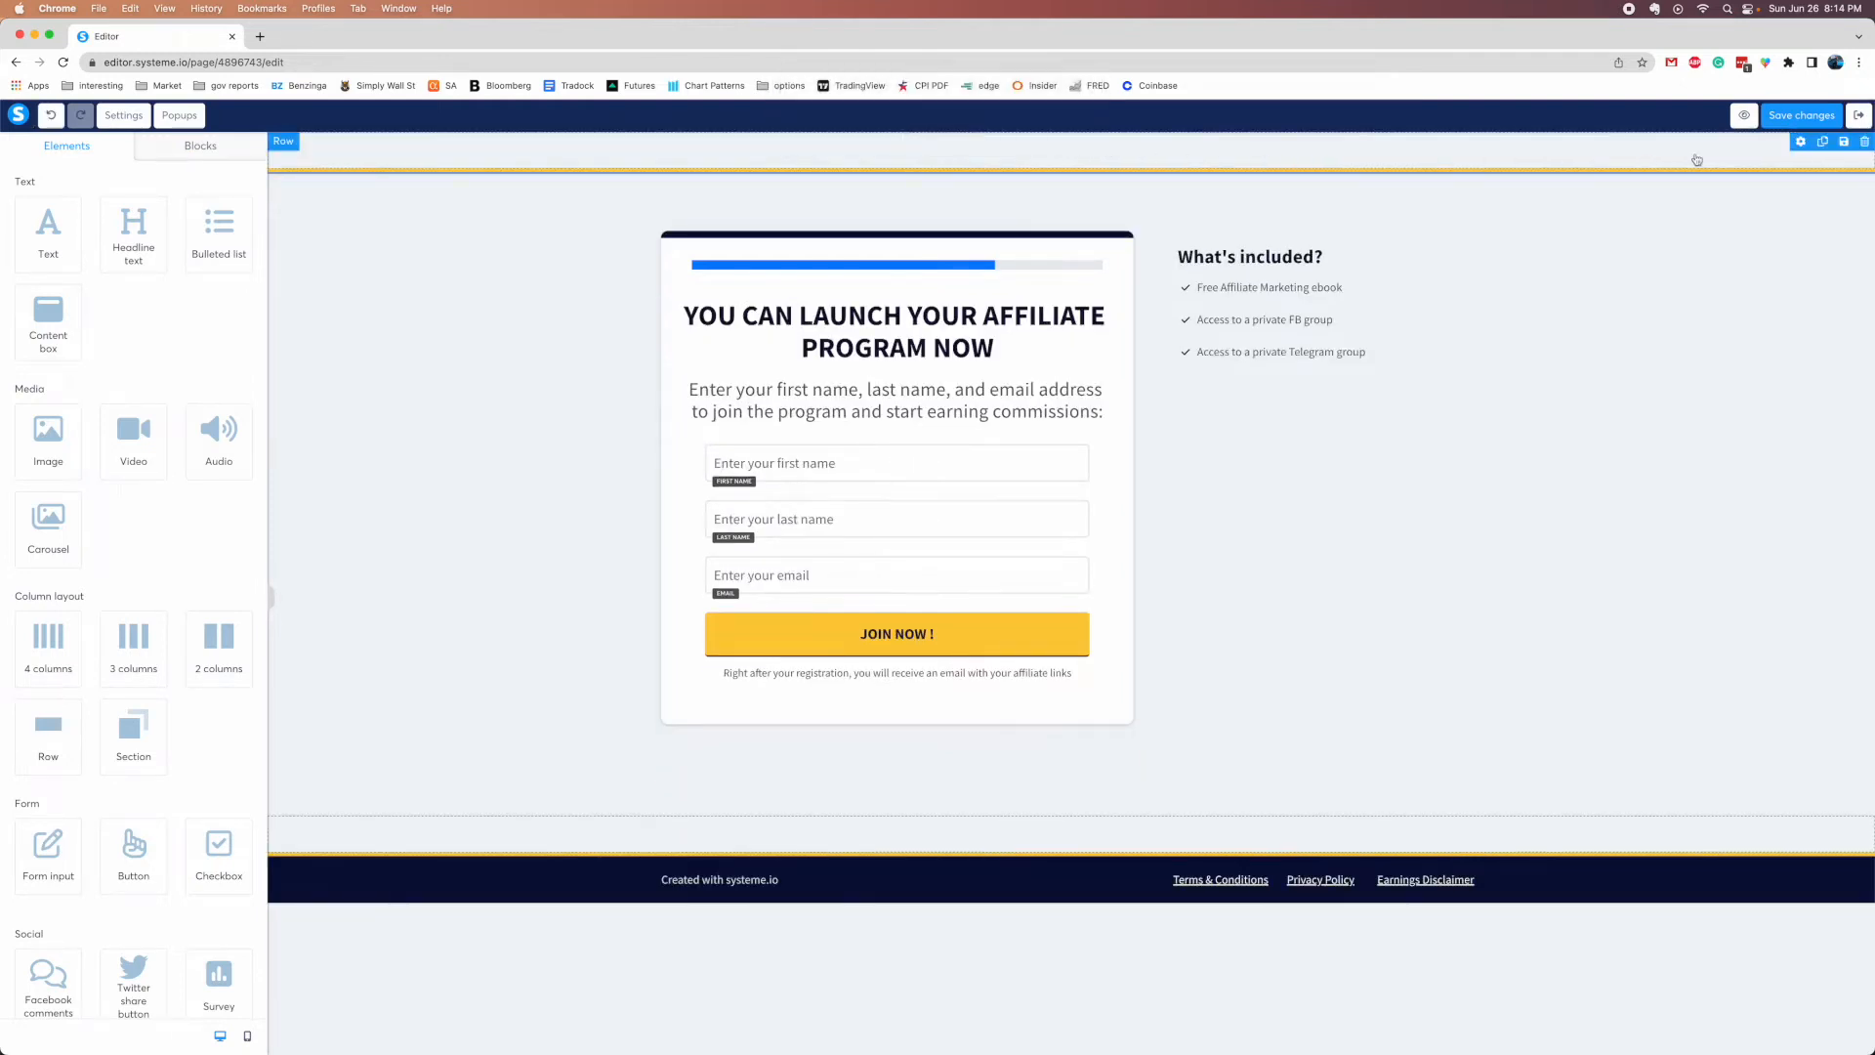
pyautogui.click(1864, 142)
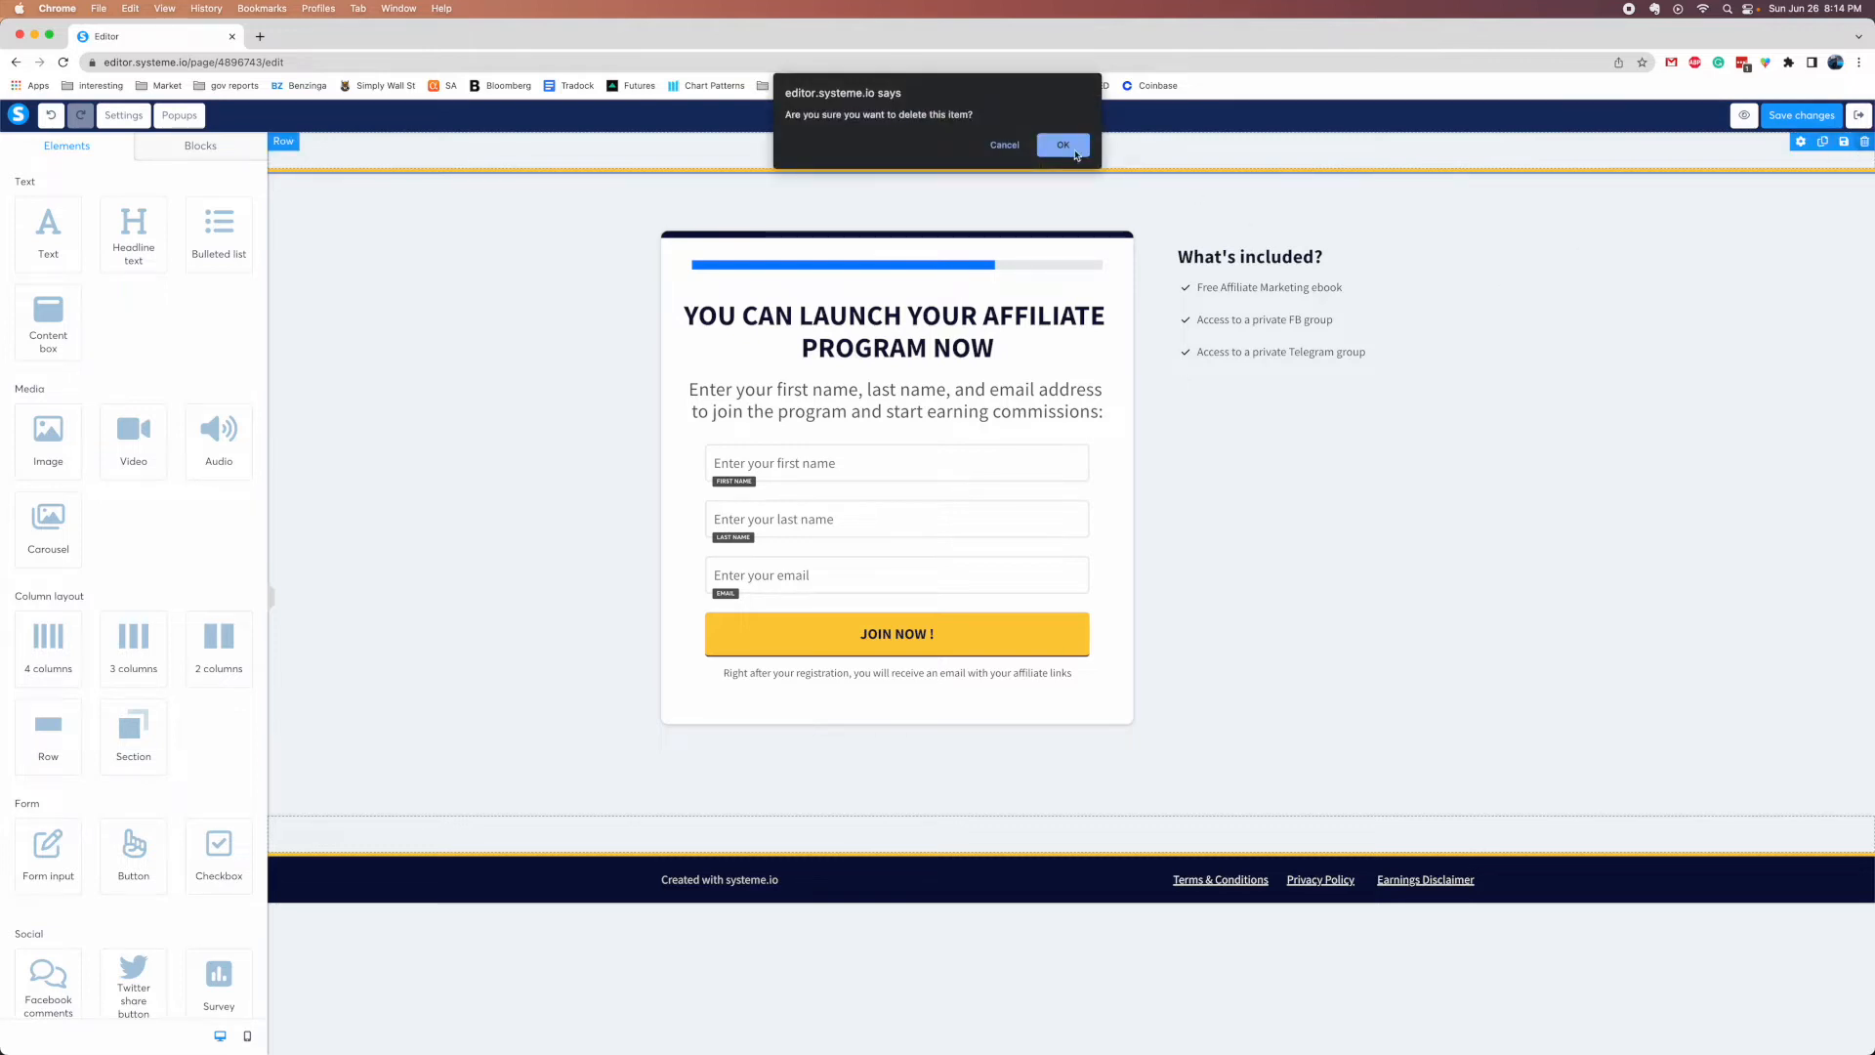
pyautogui.click(1063, 146)
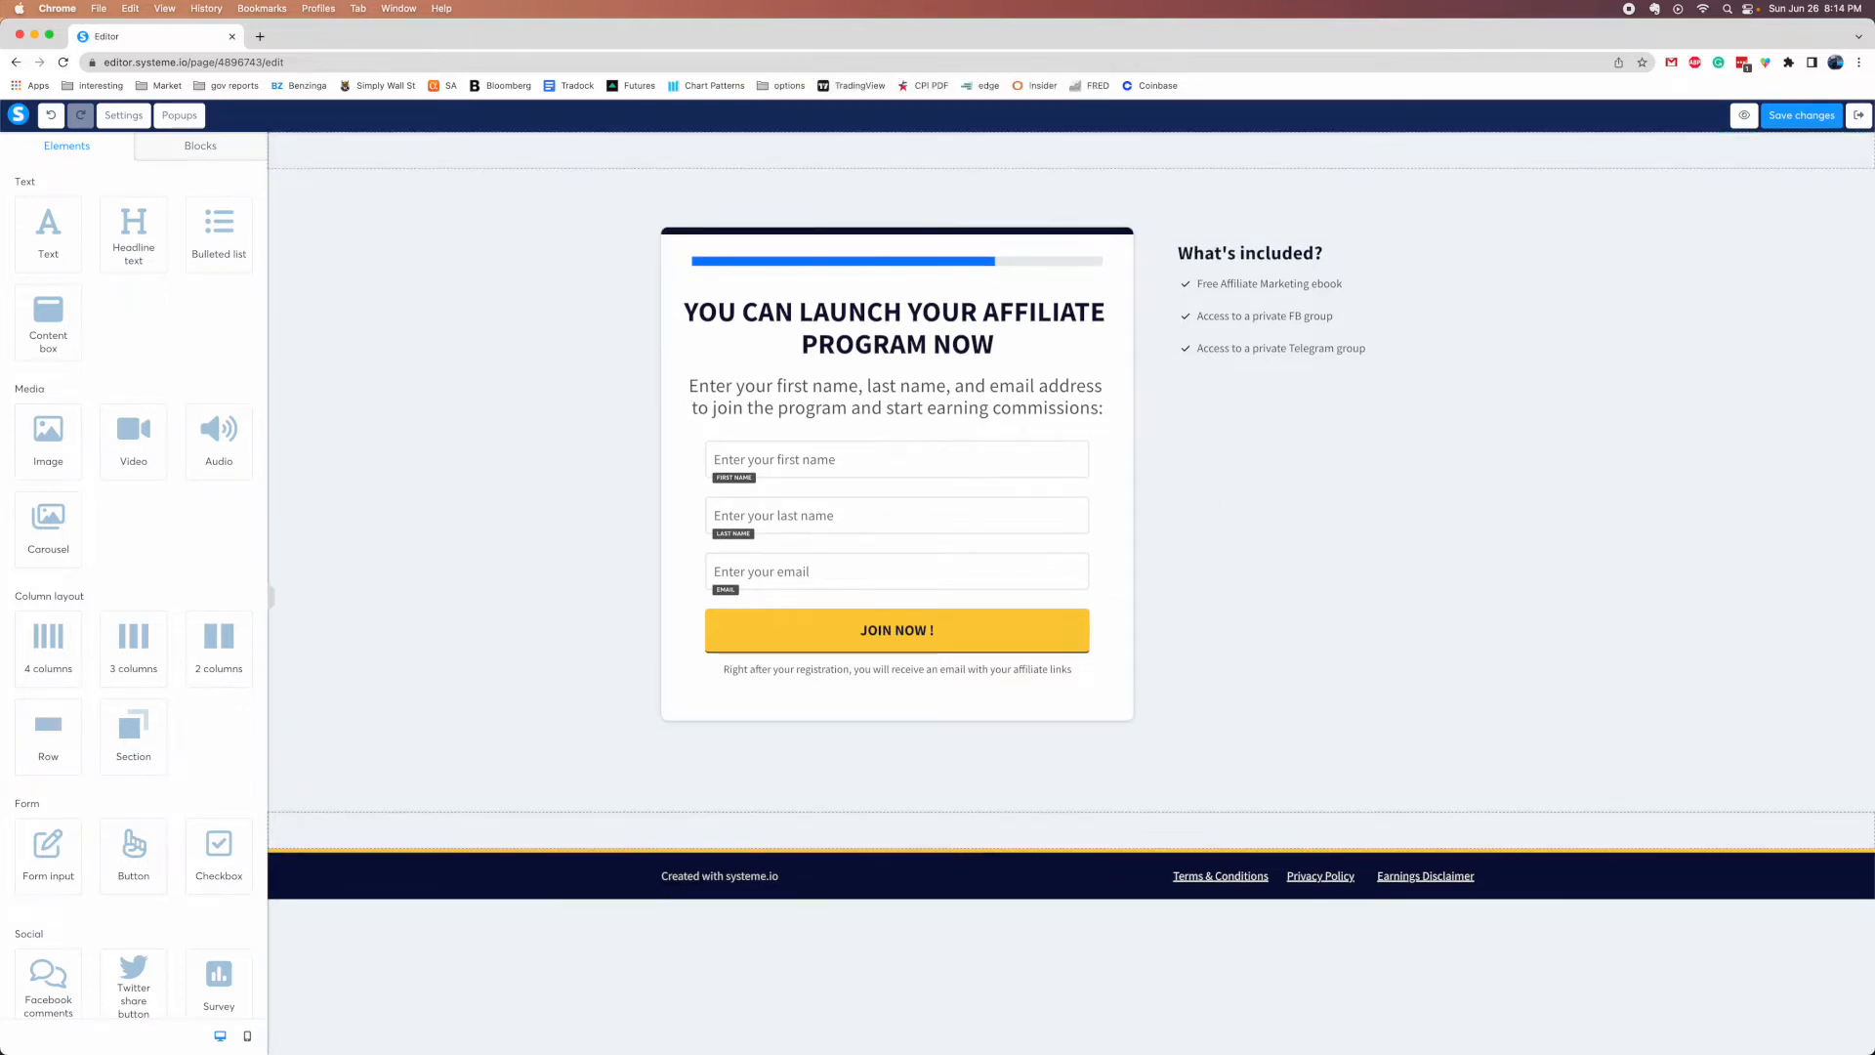
pyautogui.click(1865, 141)
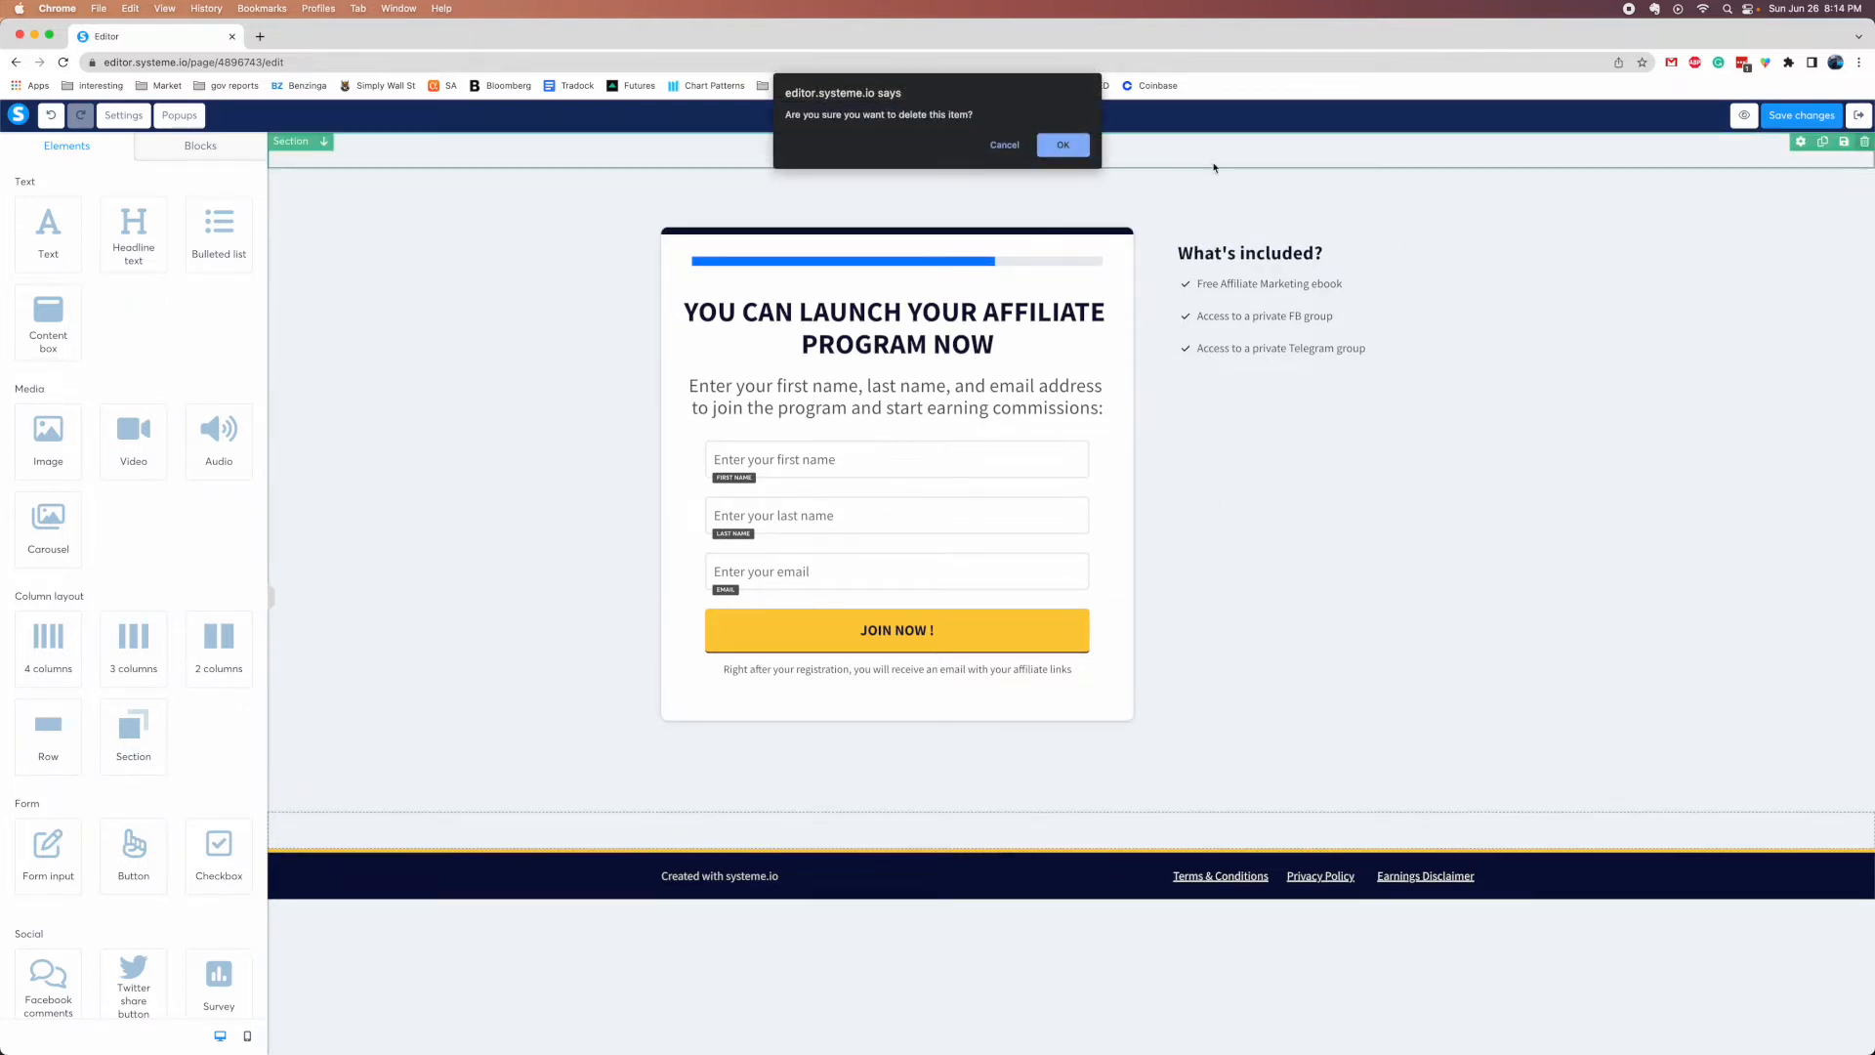
pyautogui.click(1062, 145)
# Set the top padding of the section holding the sign-up form to 39
pyautogui.click(580, 252)
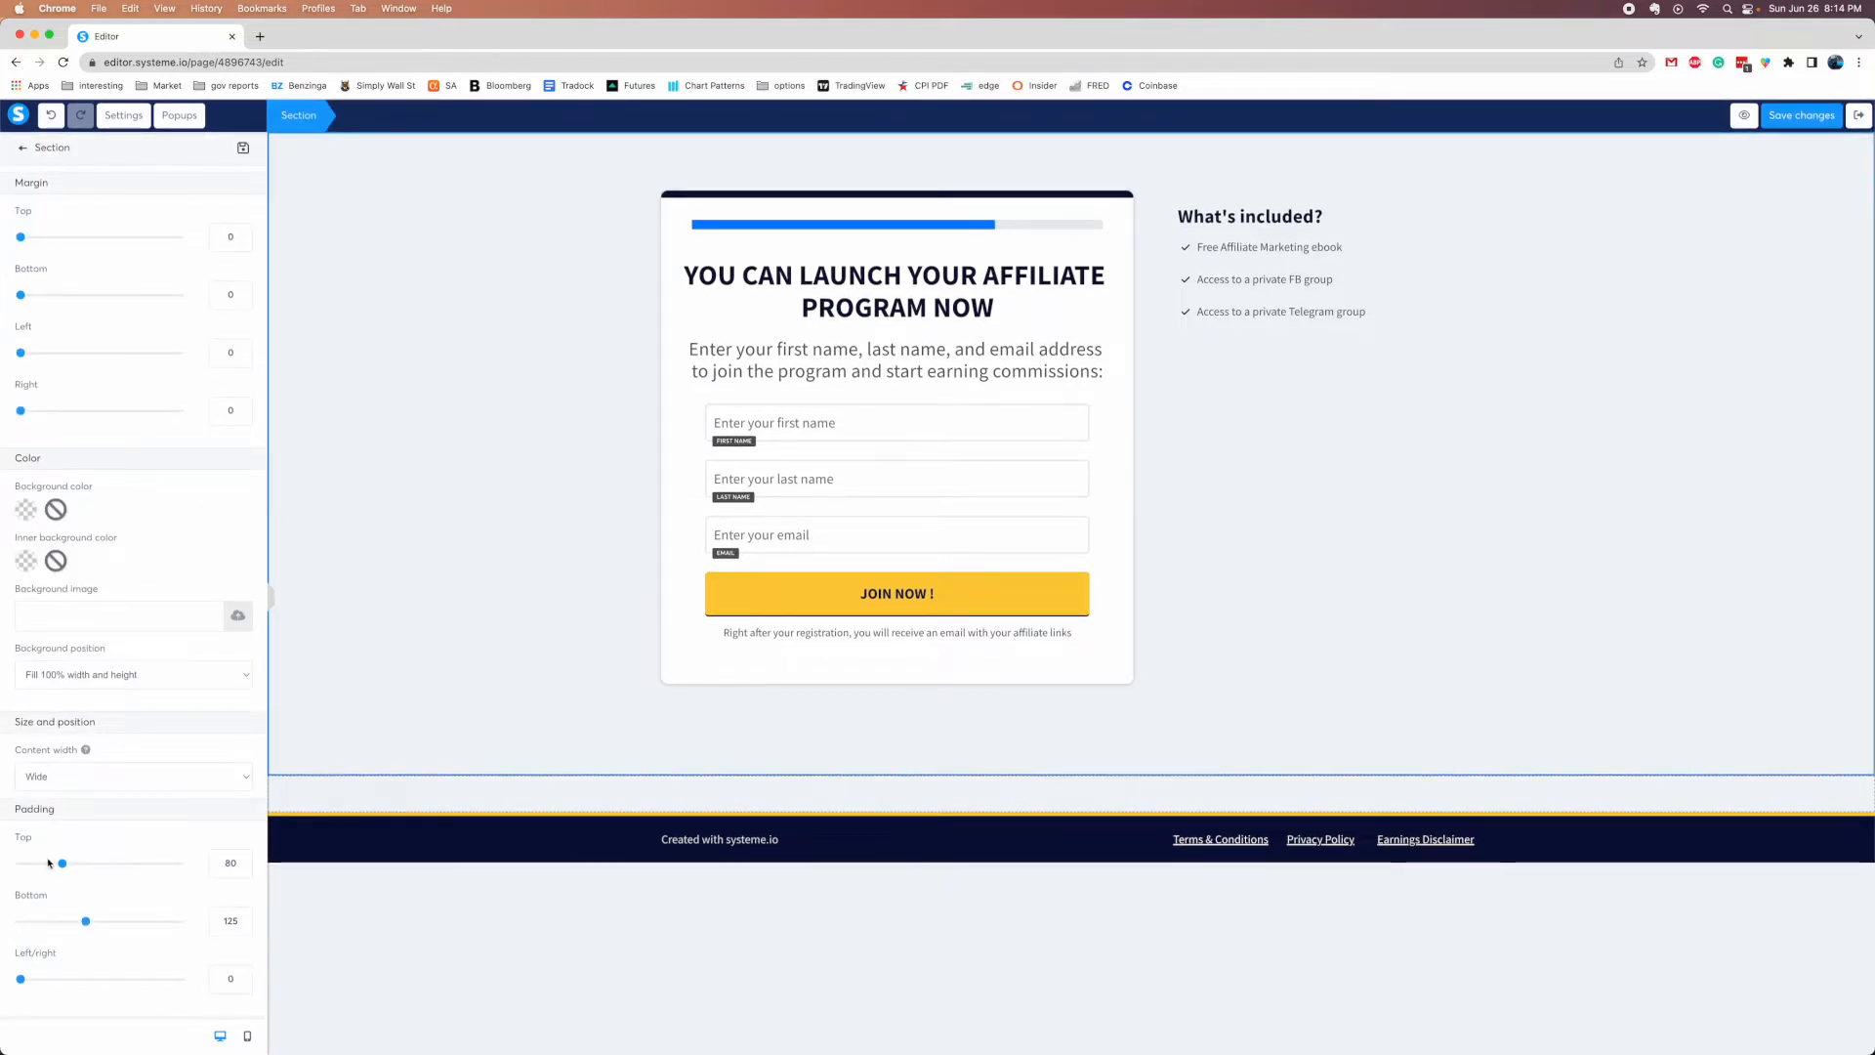
pyautogui.moveTo(62, 864); pyautogui.dragTo(40, 867)
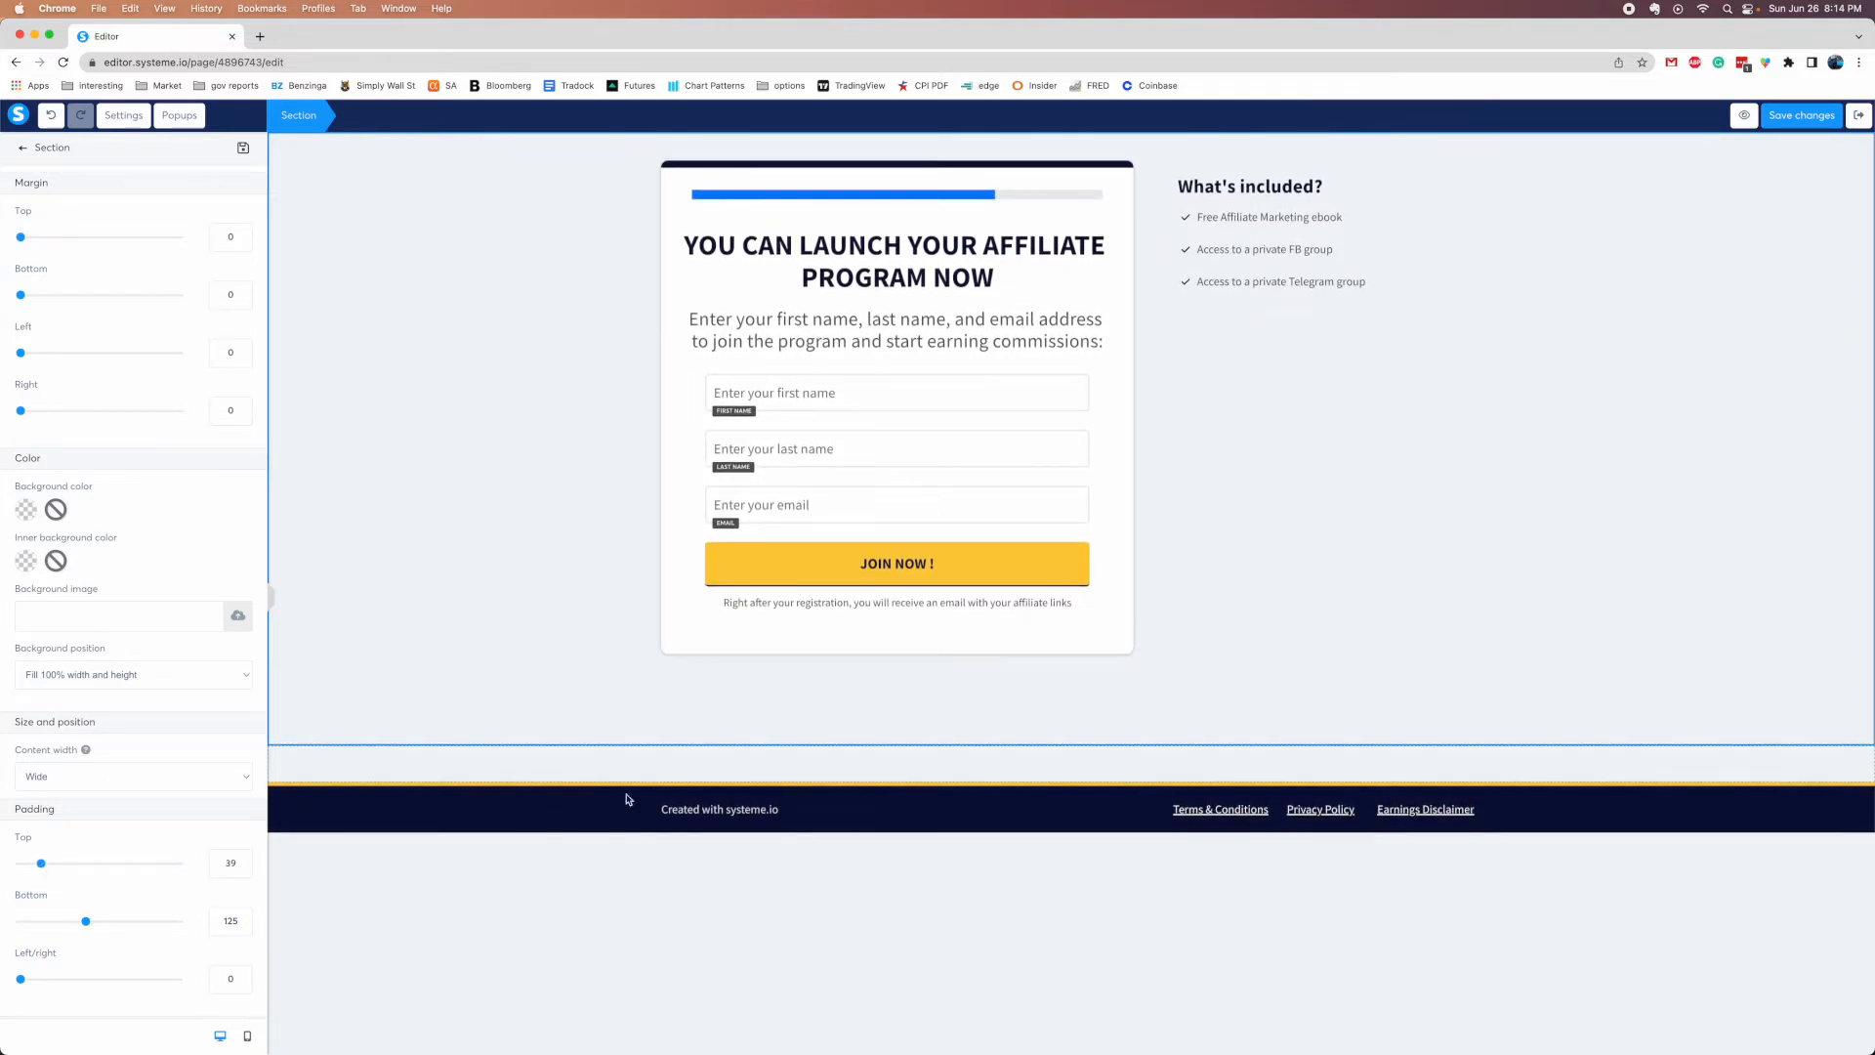
# Delete the footer section, the yellow-bordered row and the leftover empty section below the sign-up form
pyautogui.click(1865, 775)
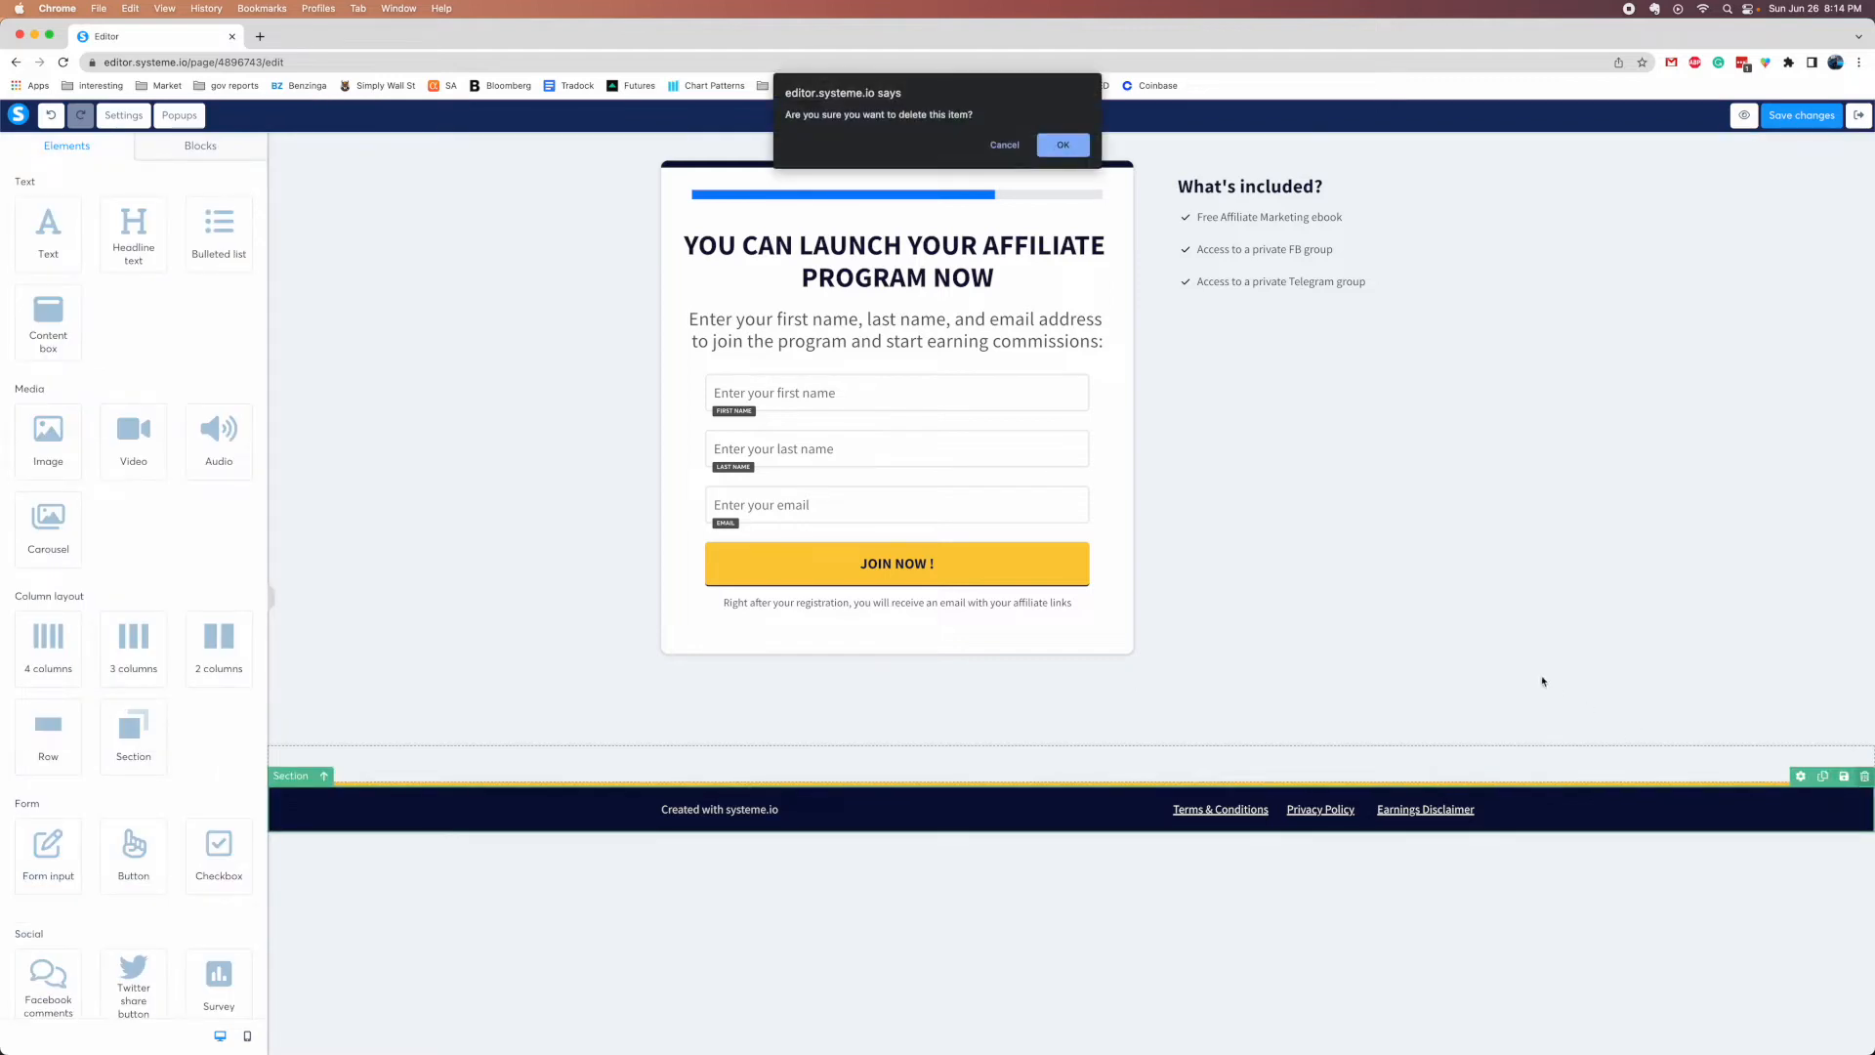
pyautogui.click(1063, 144)
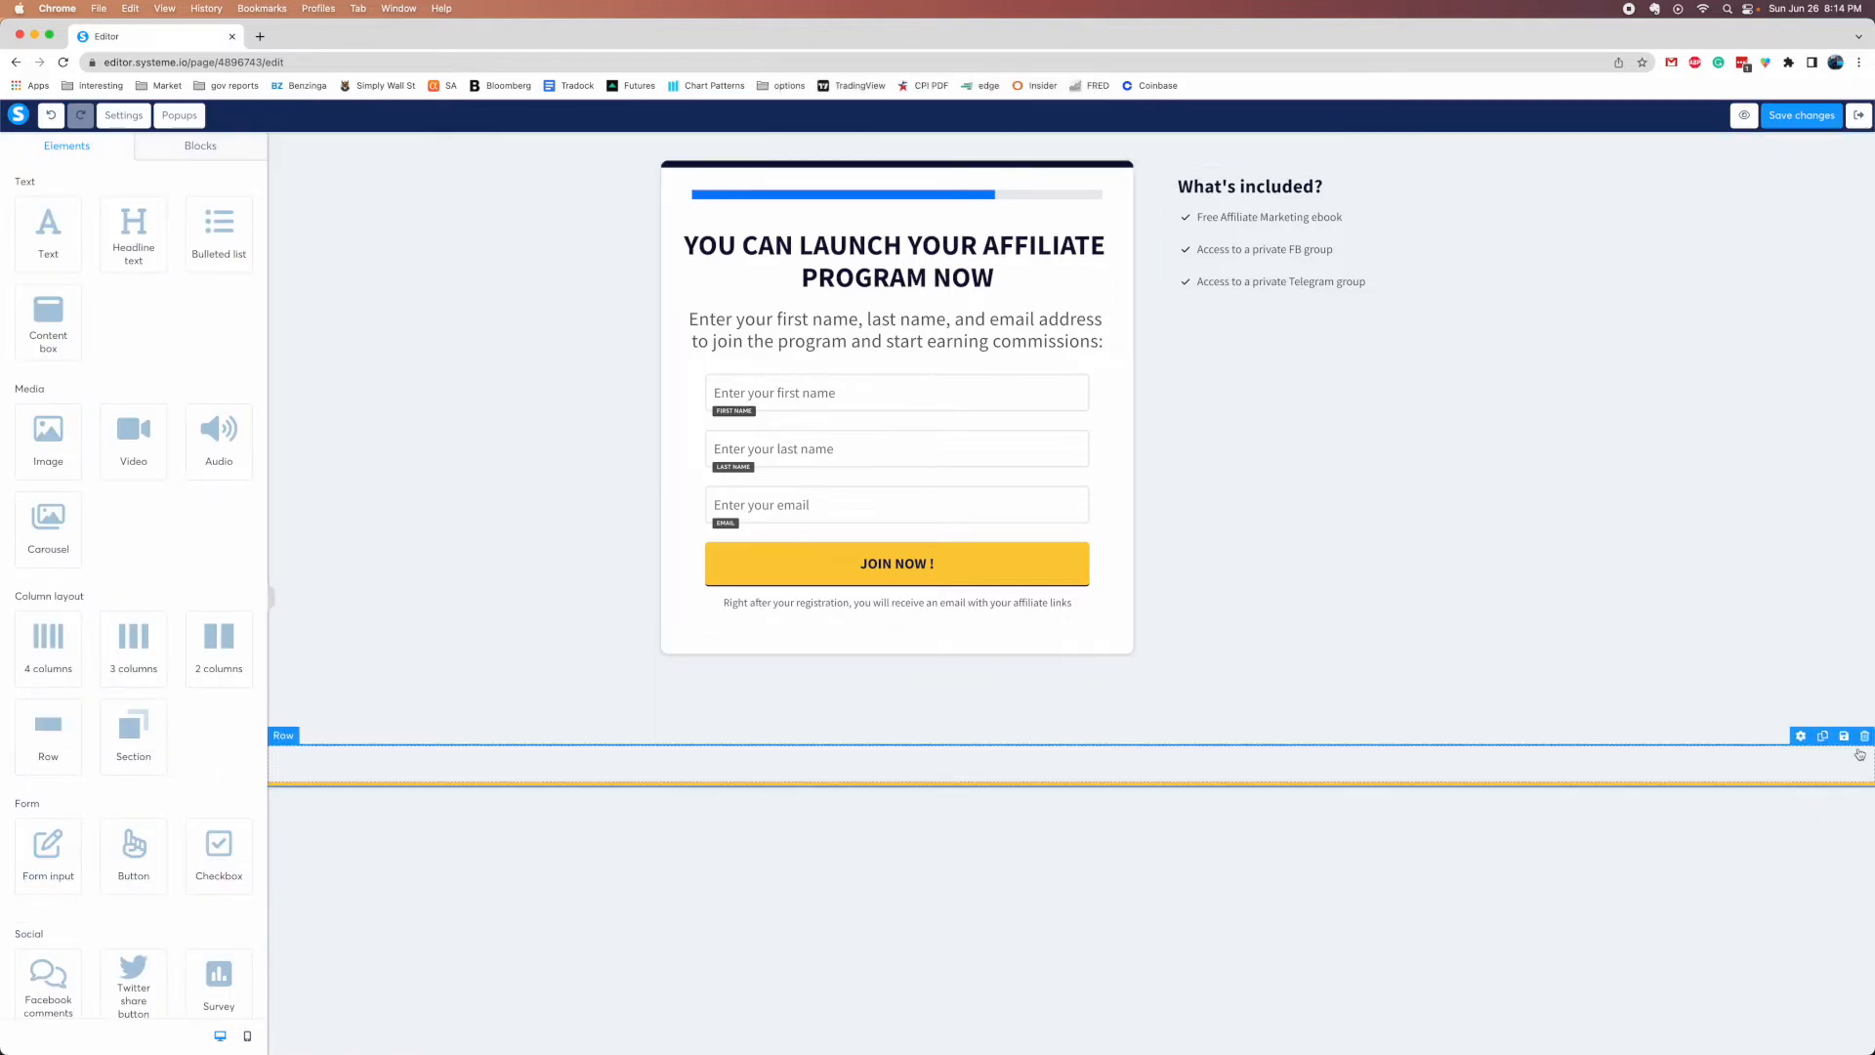
pyautogui.click(1063, 137)
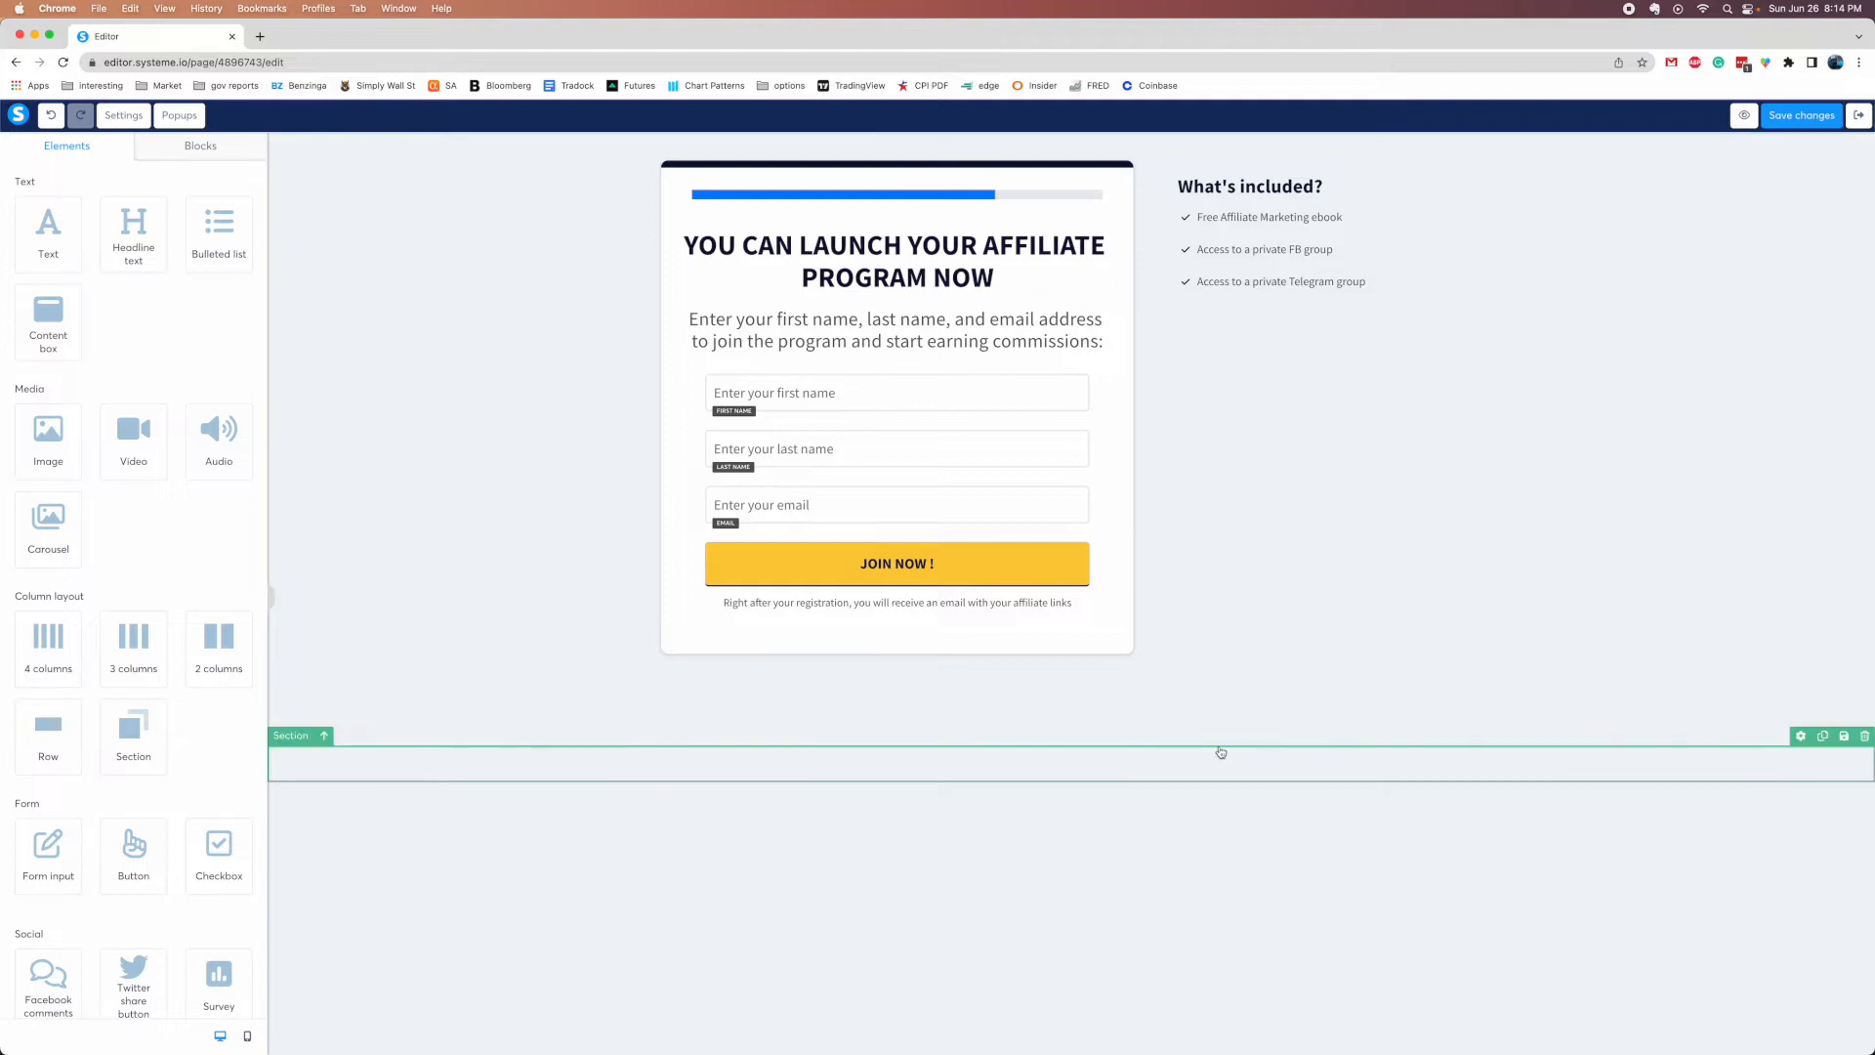
pyautogui.click(1865, 738)
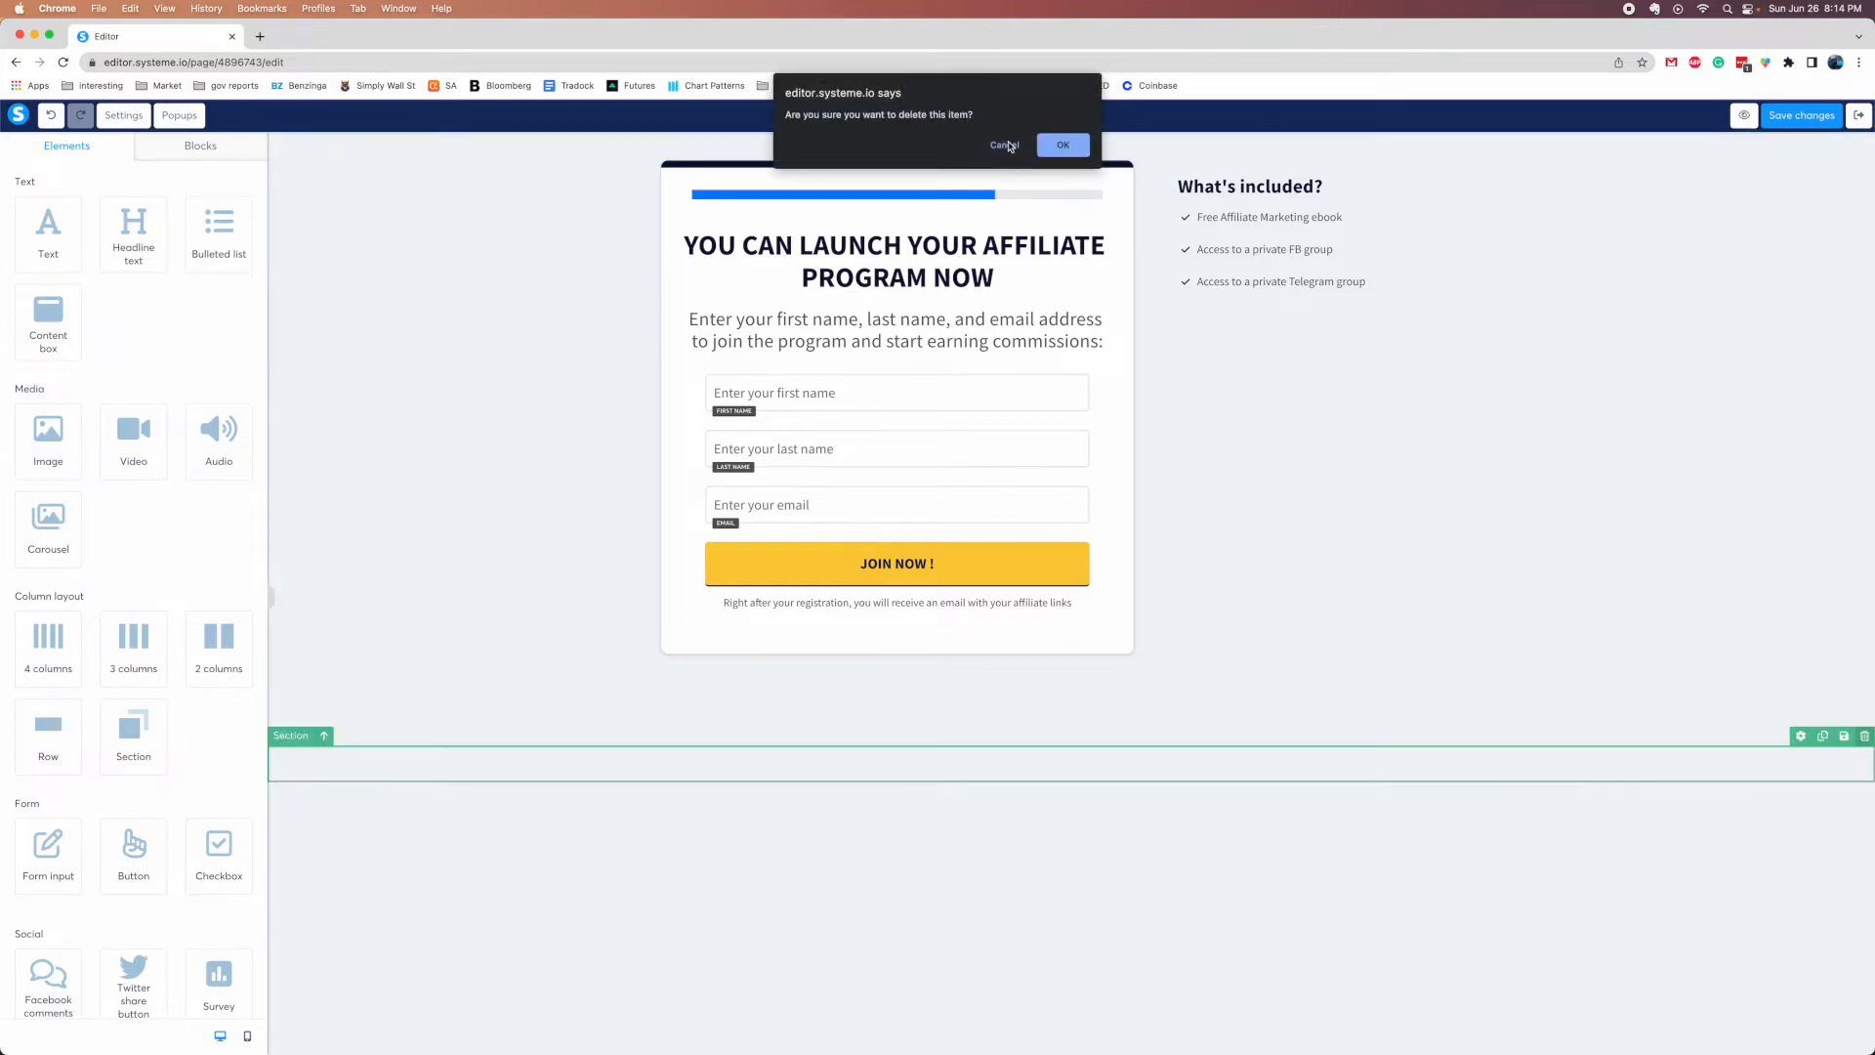
pyautogui.click(1072, 151)
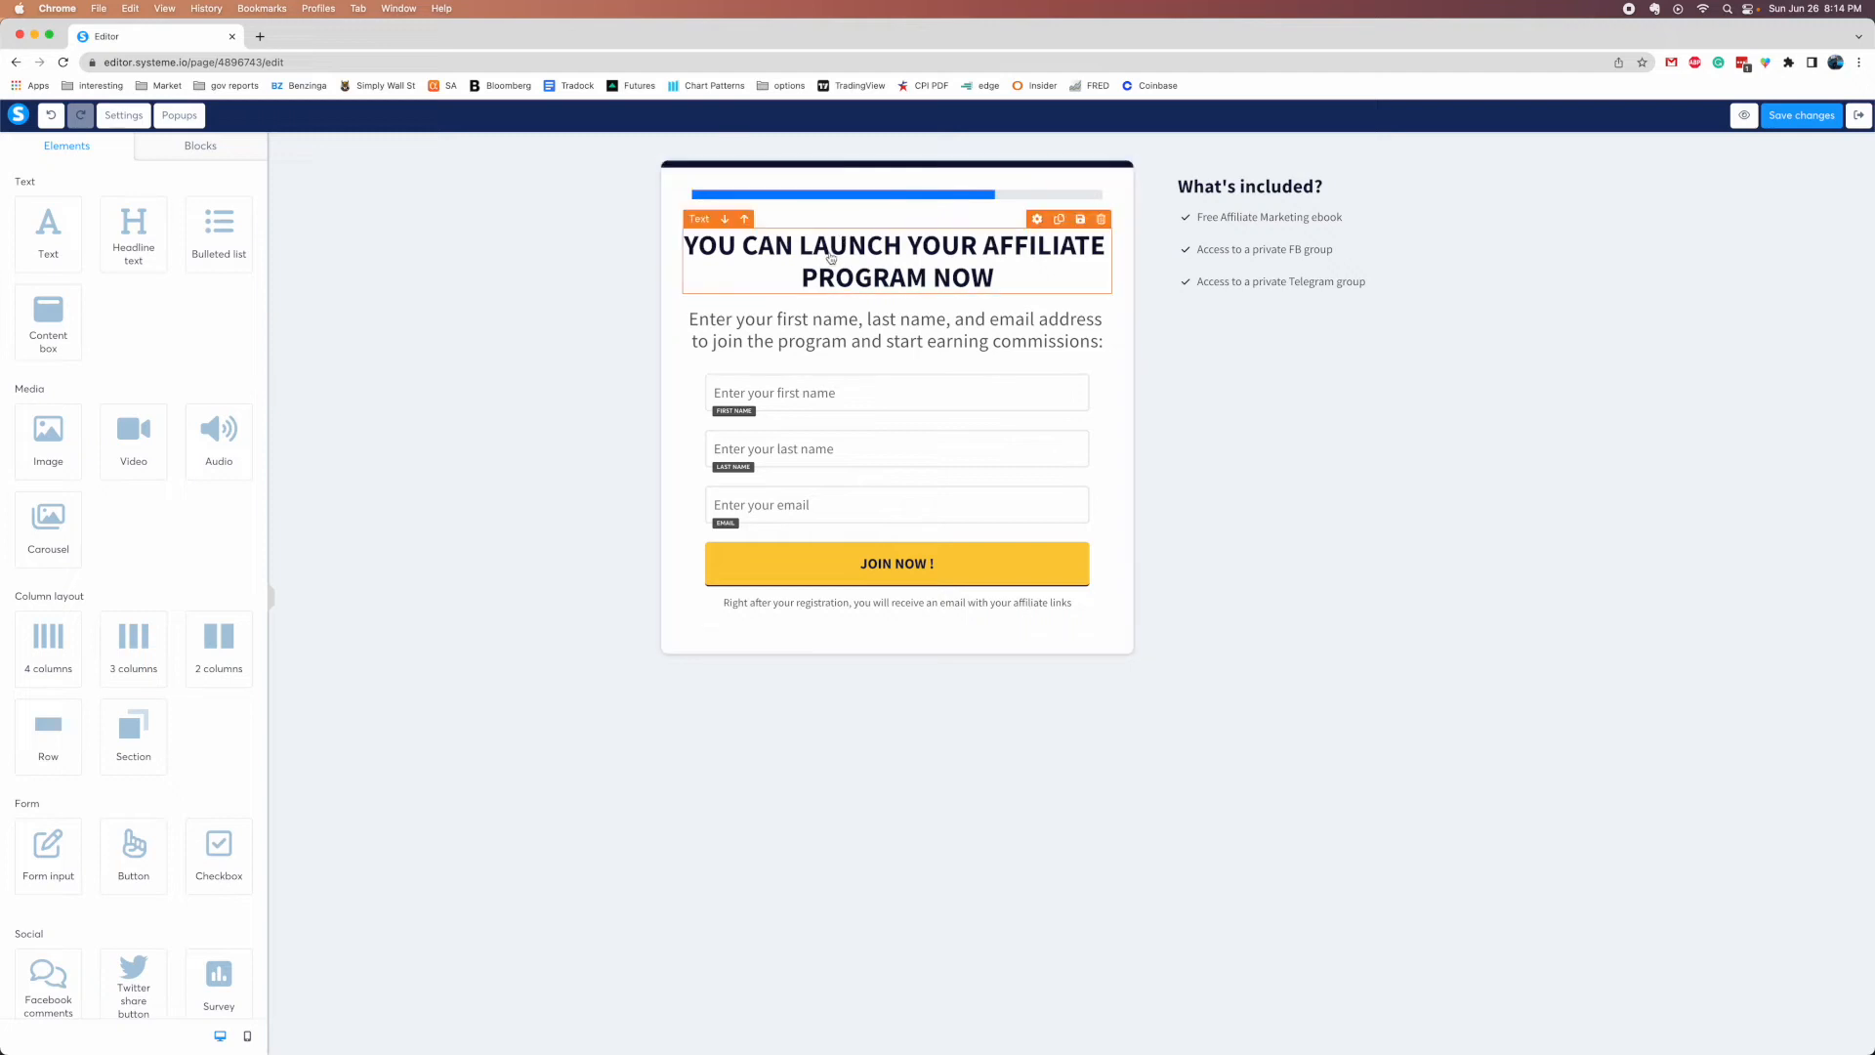
# Replace the form's headline with "Step by Step system to earn up to $450 a day using simple 3 page eBooks!"
pyautogui.click(969, 278)
pyautogui.moveTo(995, 279); pyautogui.dragTo(661, 247)
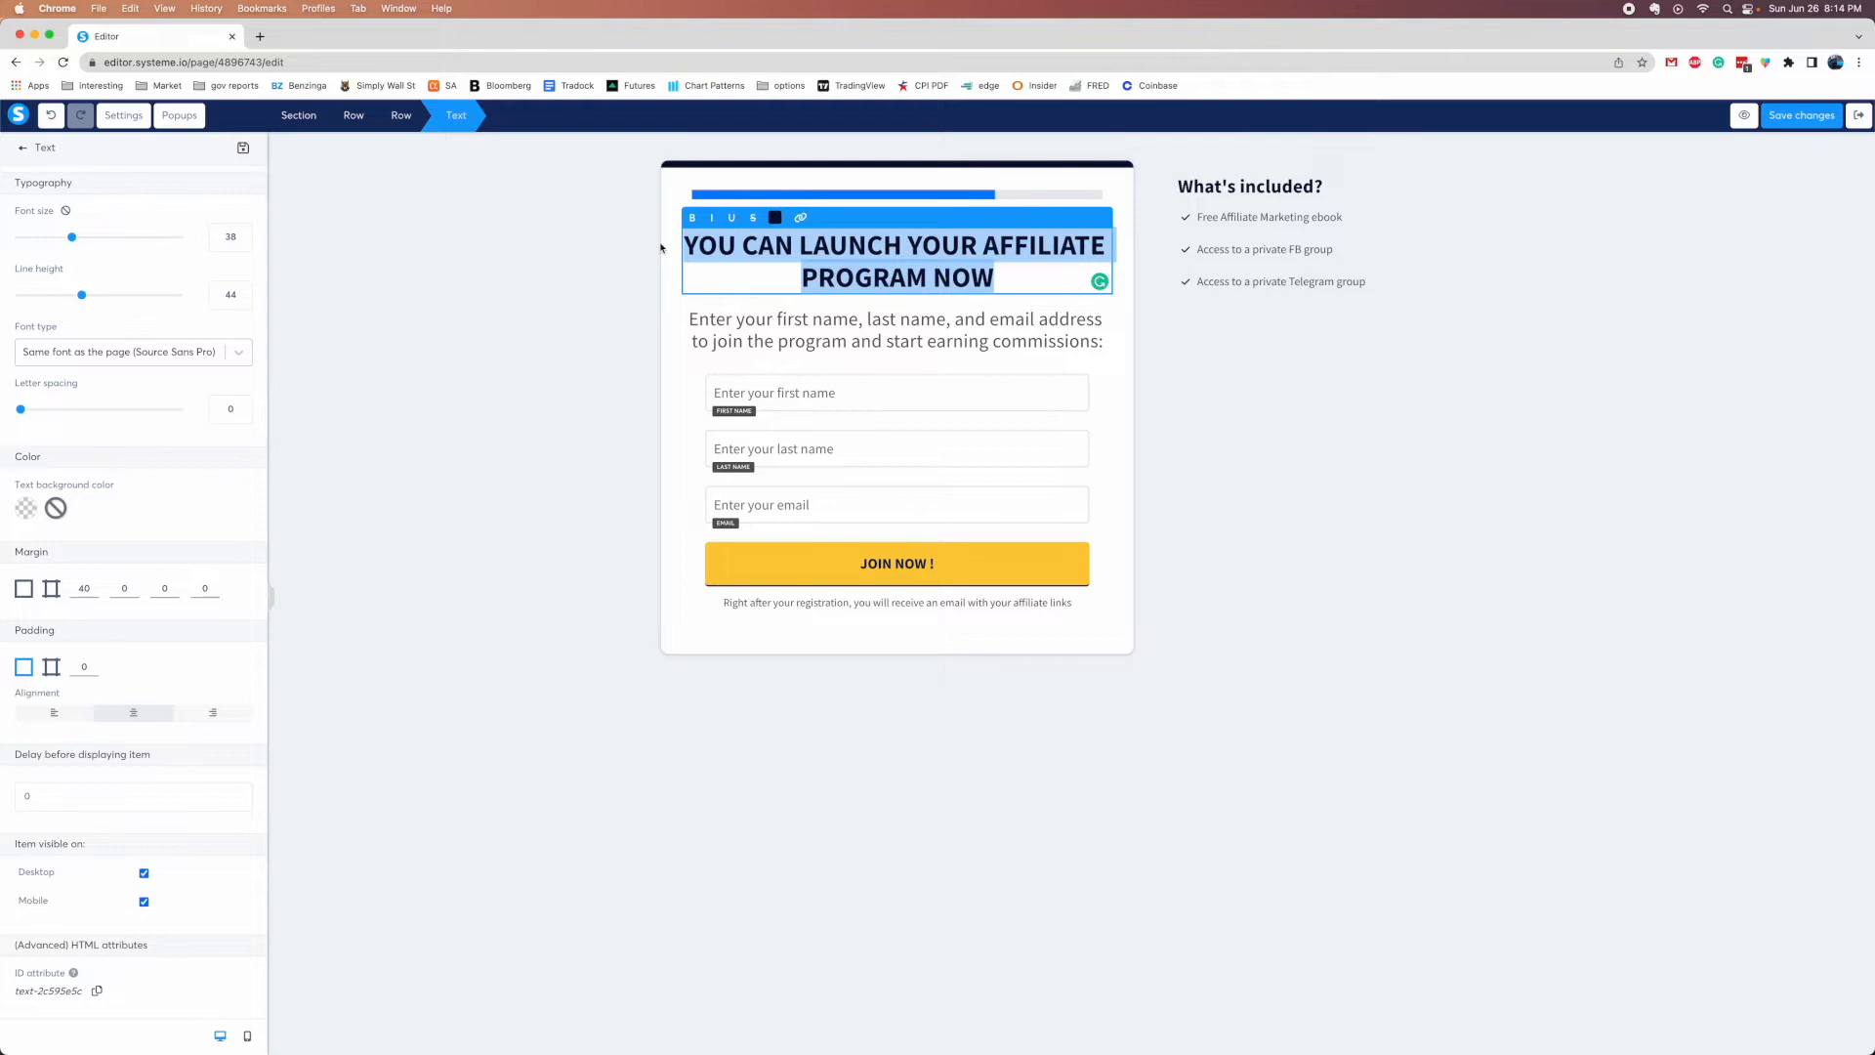
pyautogui.write('S')
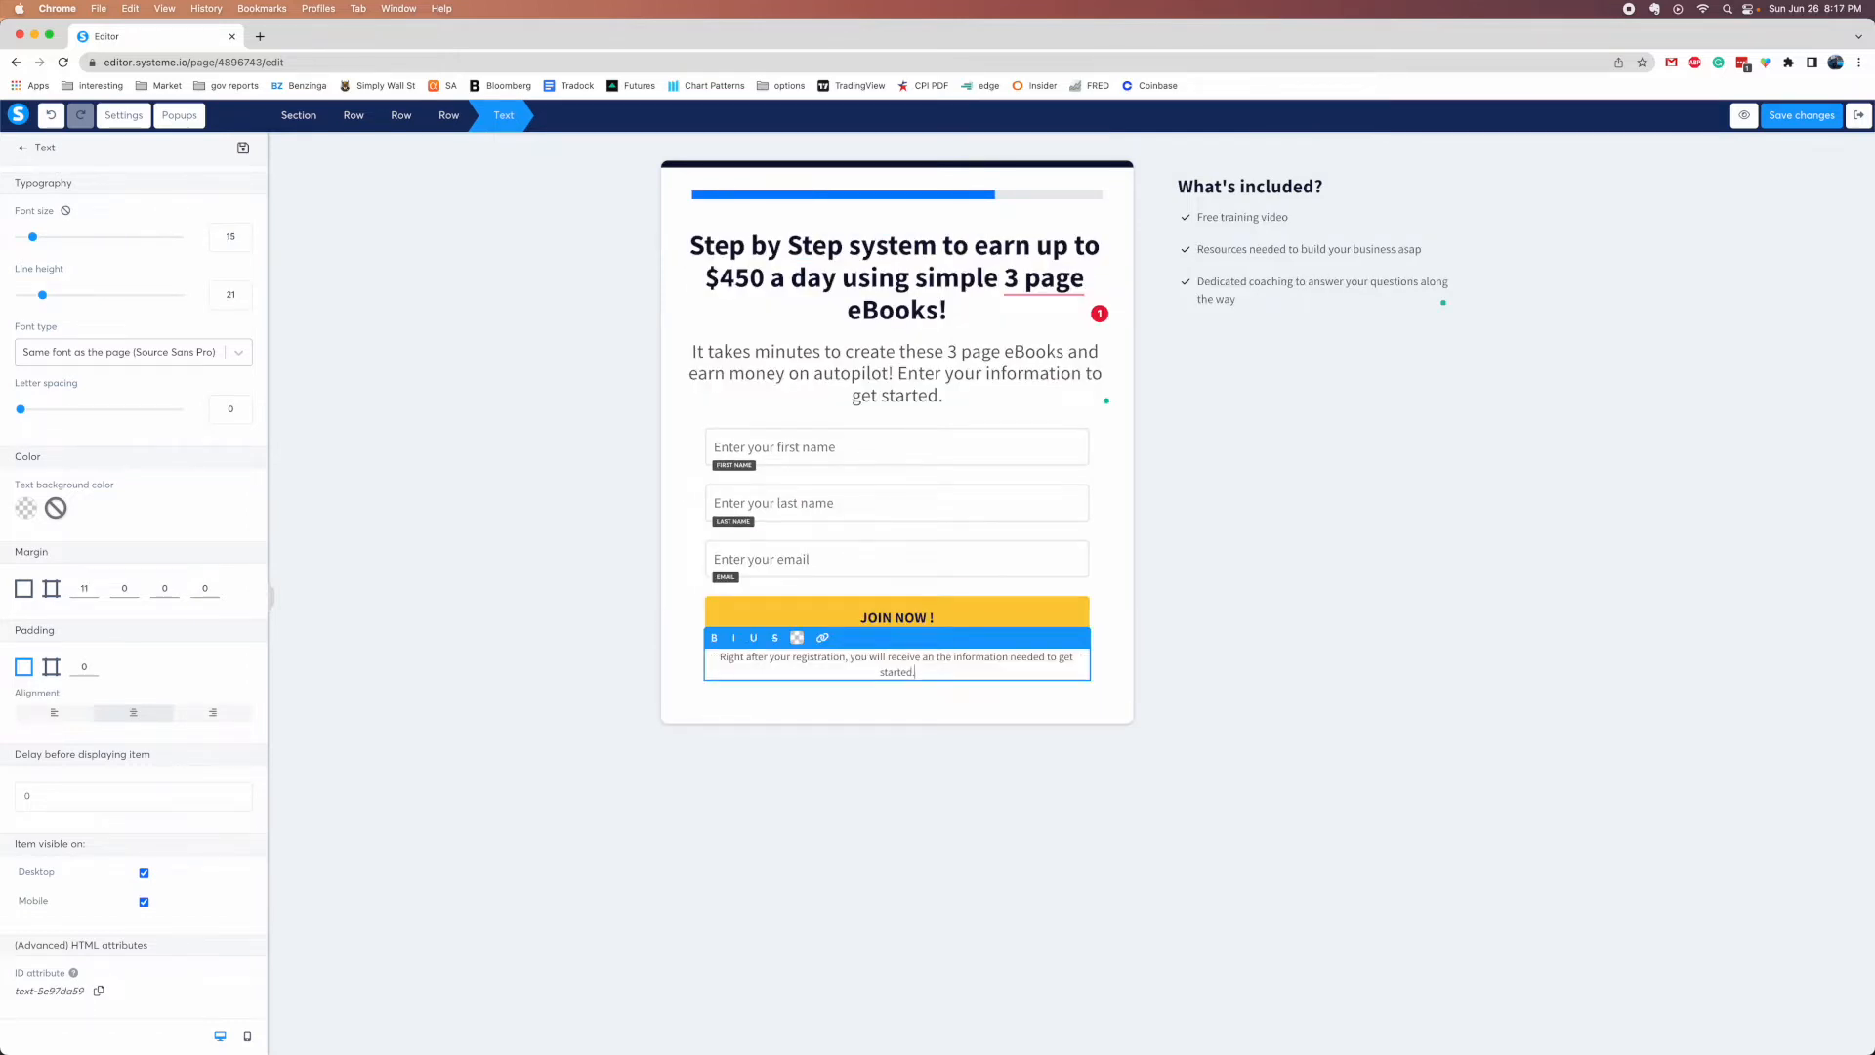
pyautogui.click(1534, 678)
# Change the text of the yellow JOIN NOW ! button to "Instant Access"
pyautogui.click(938, 620)
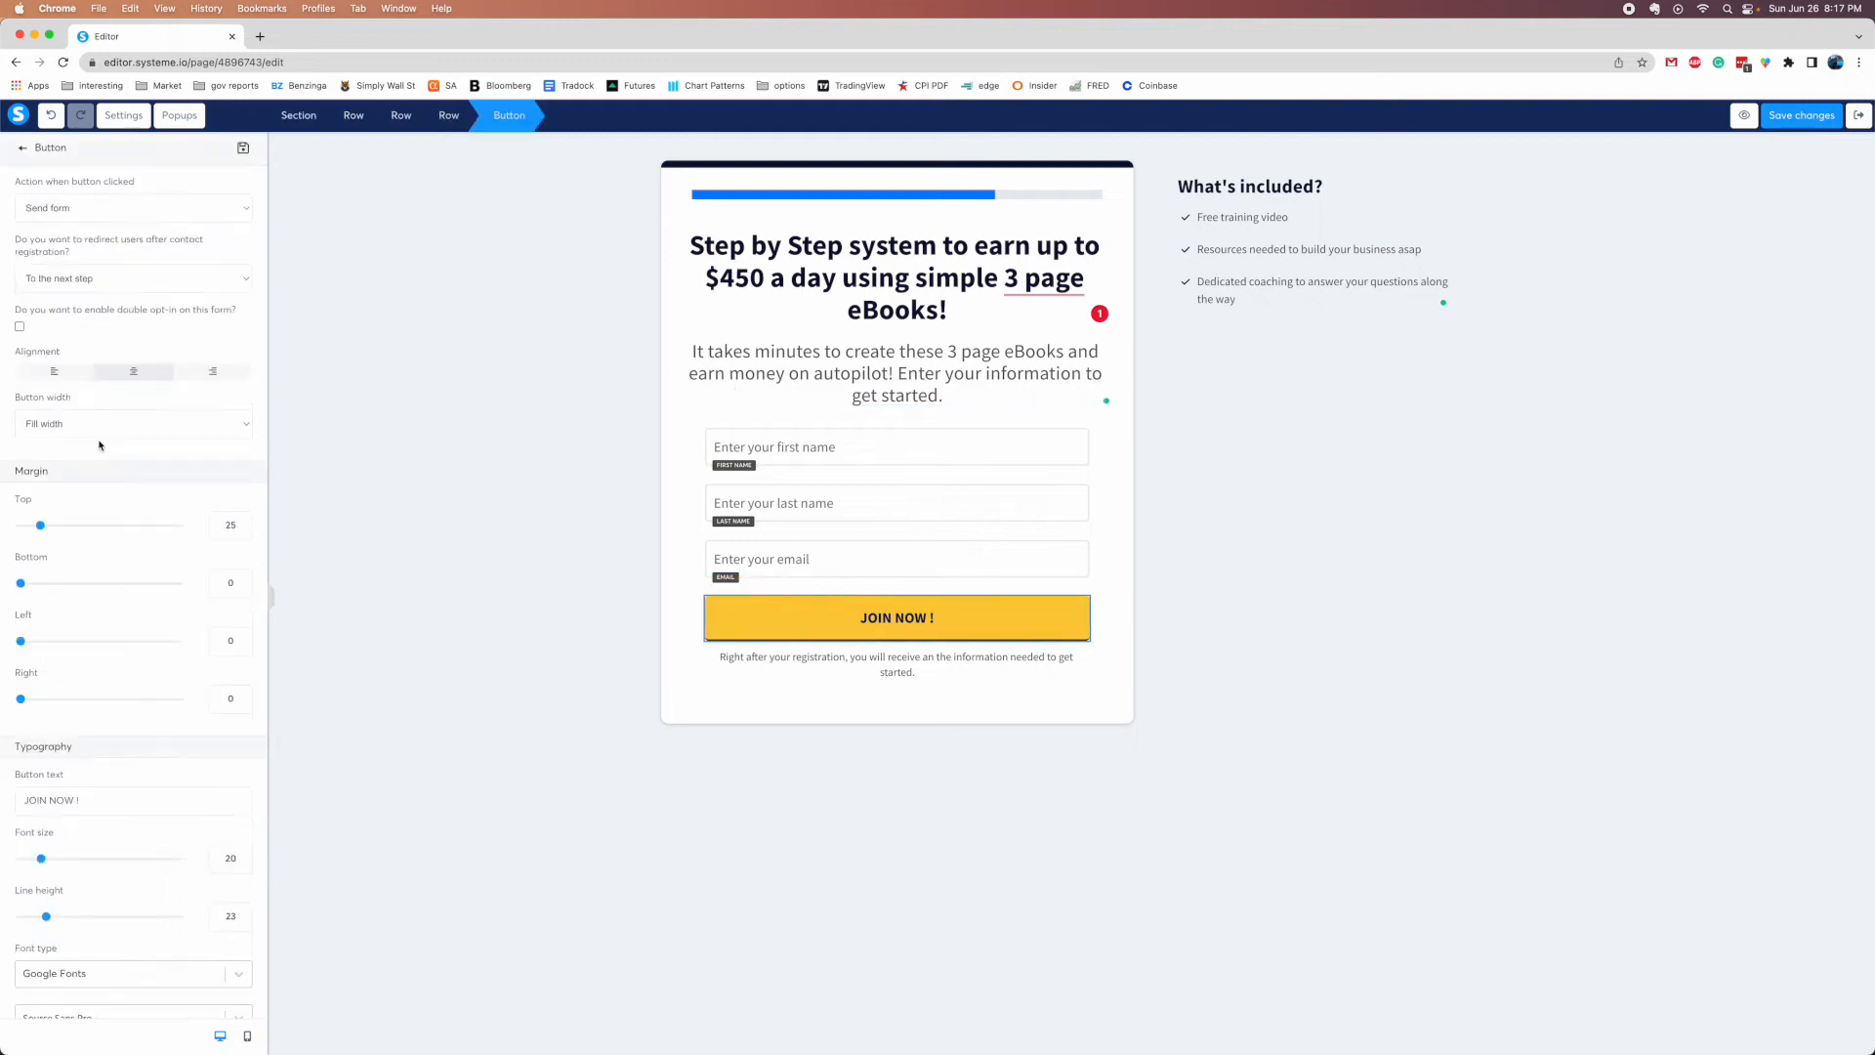
pyautogui.scroll(-10, 140, 527)
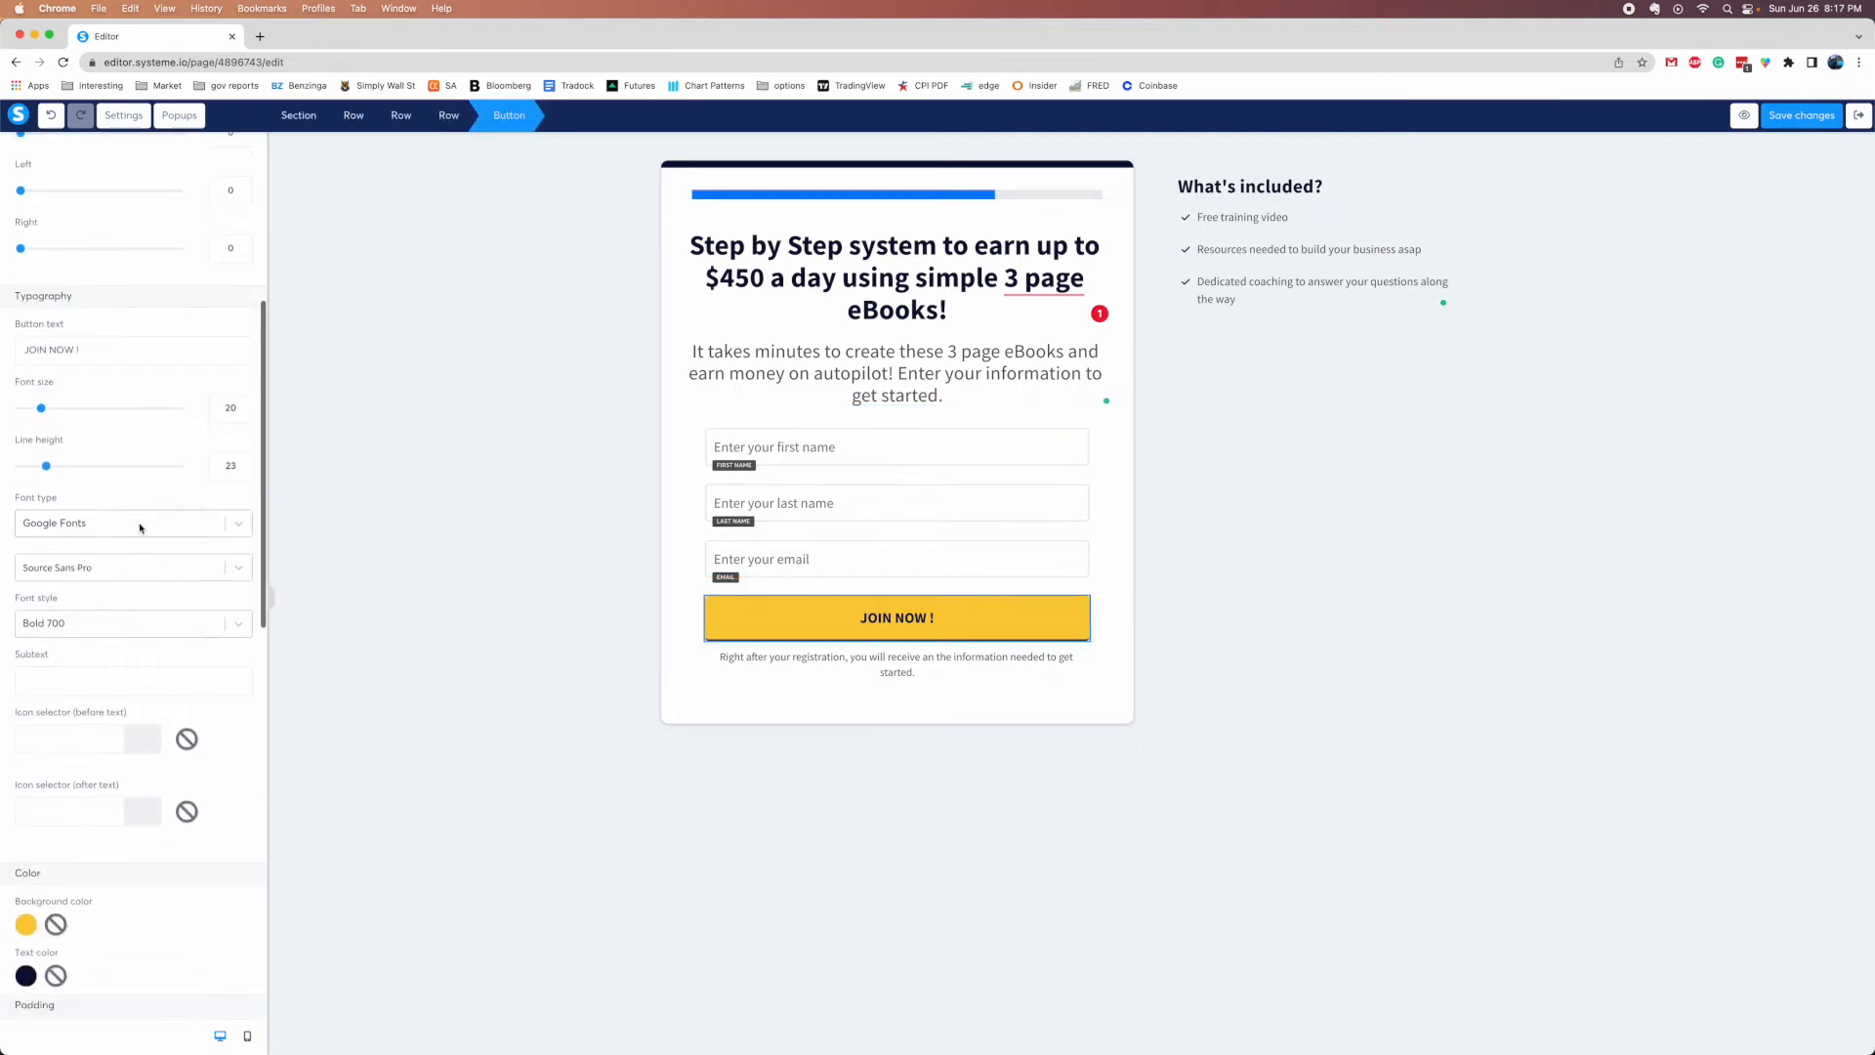
pyautogui.scroll(-5, 105, 632)
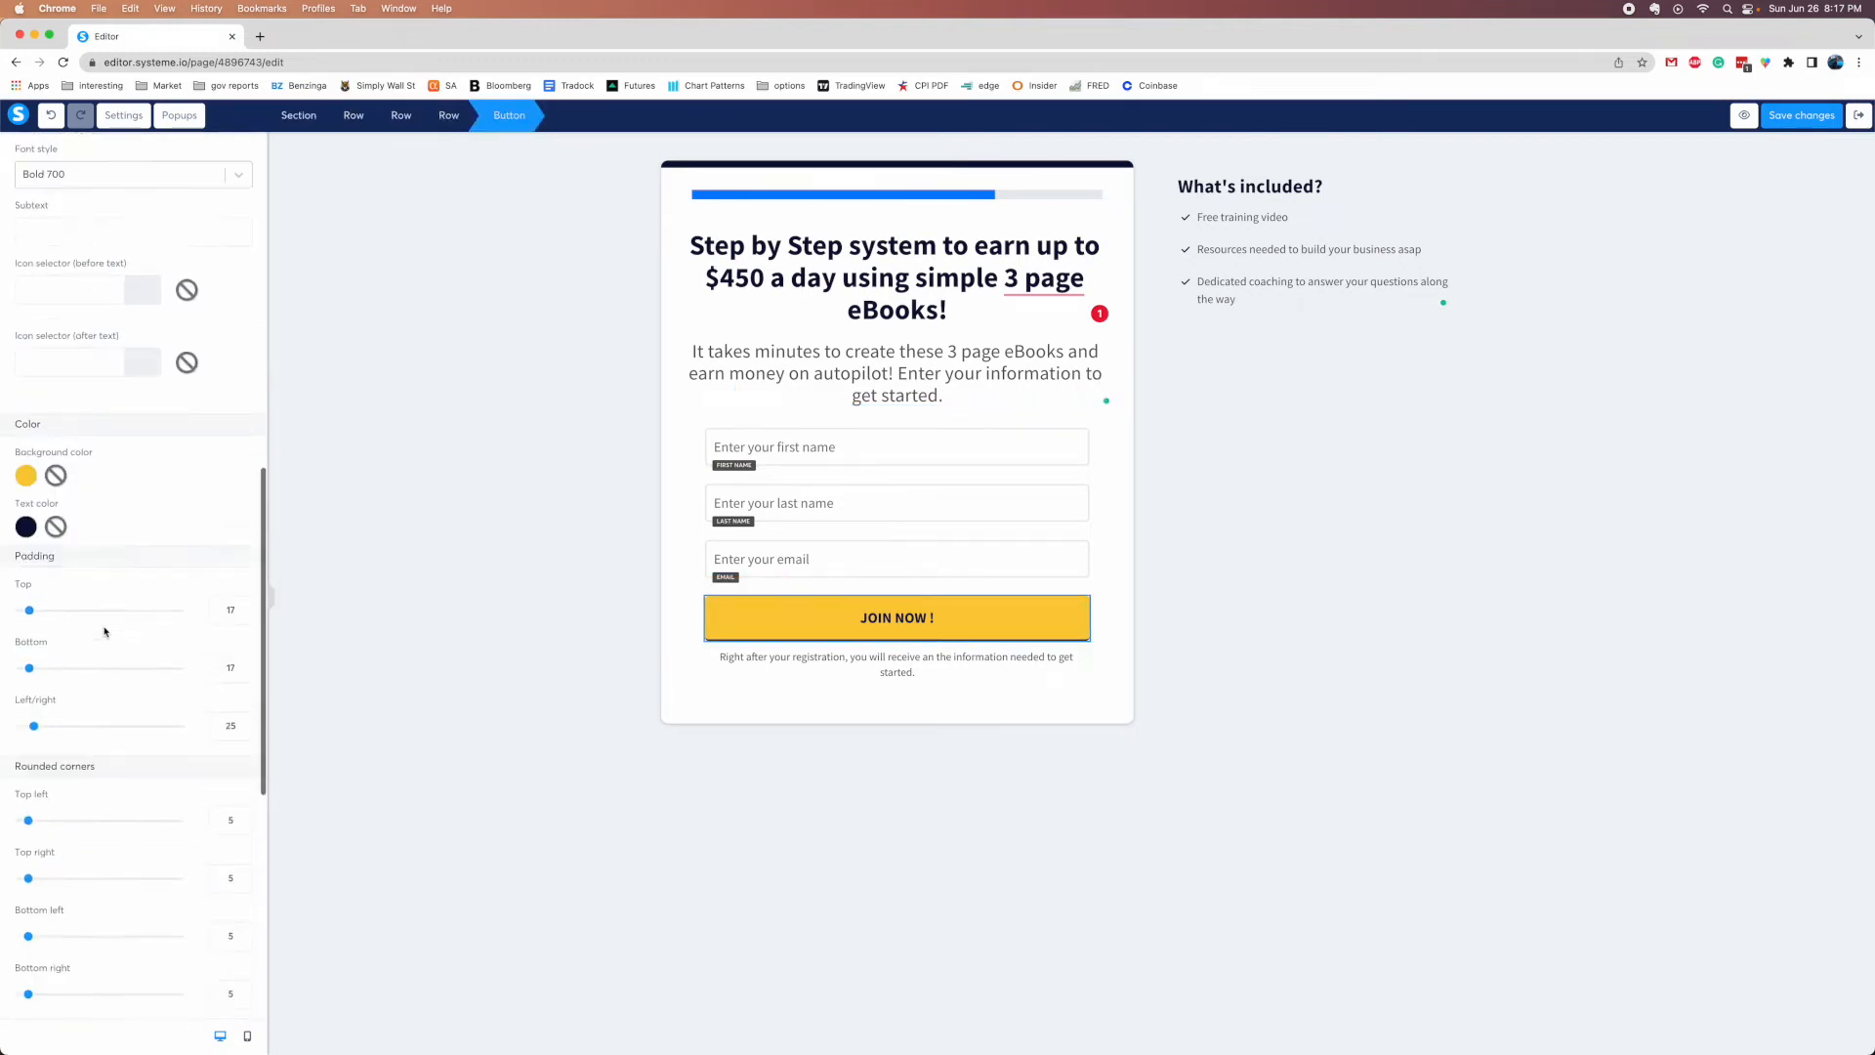
pyautogui.scroll(10, 98, 468)
pyautogui.moveTo(93, 317); pyautogui.dragTo(2, 321)
pyautogui.write('Instant')
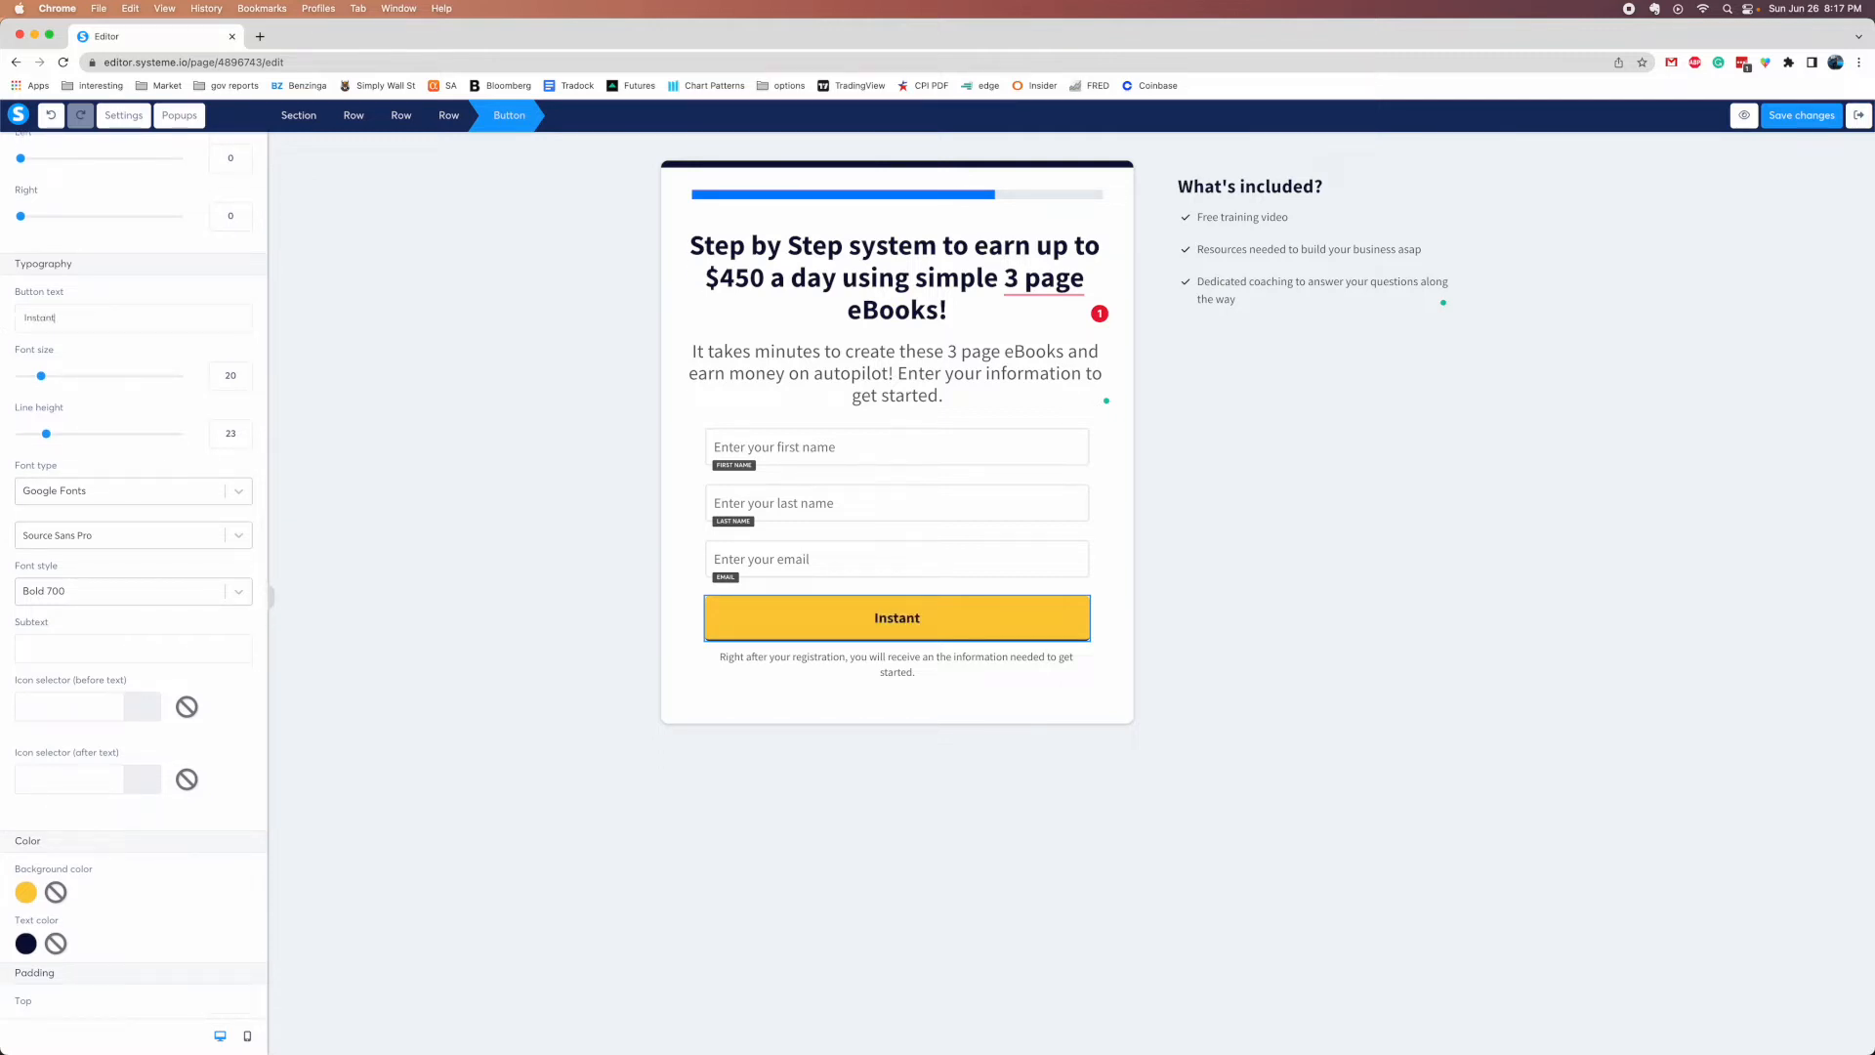
pyautogui.write(' Accesss')
pyautogui.press('BackSpace')
pyautogui.click(450, 394)
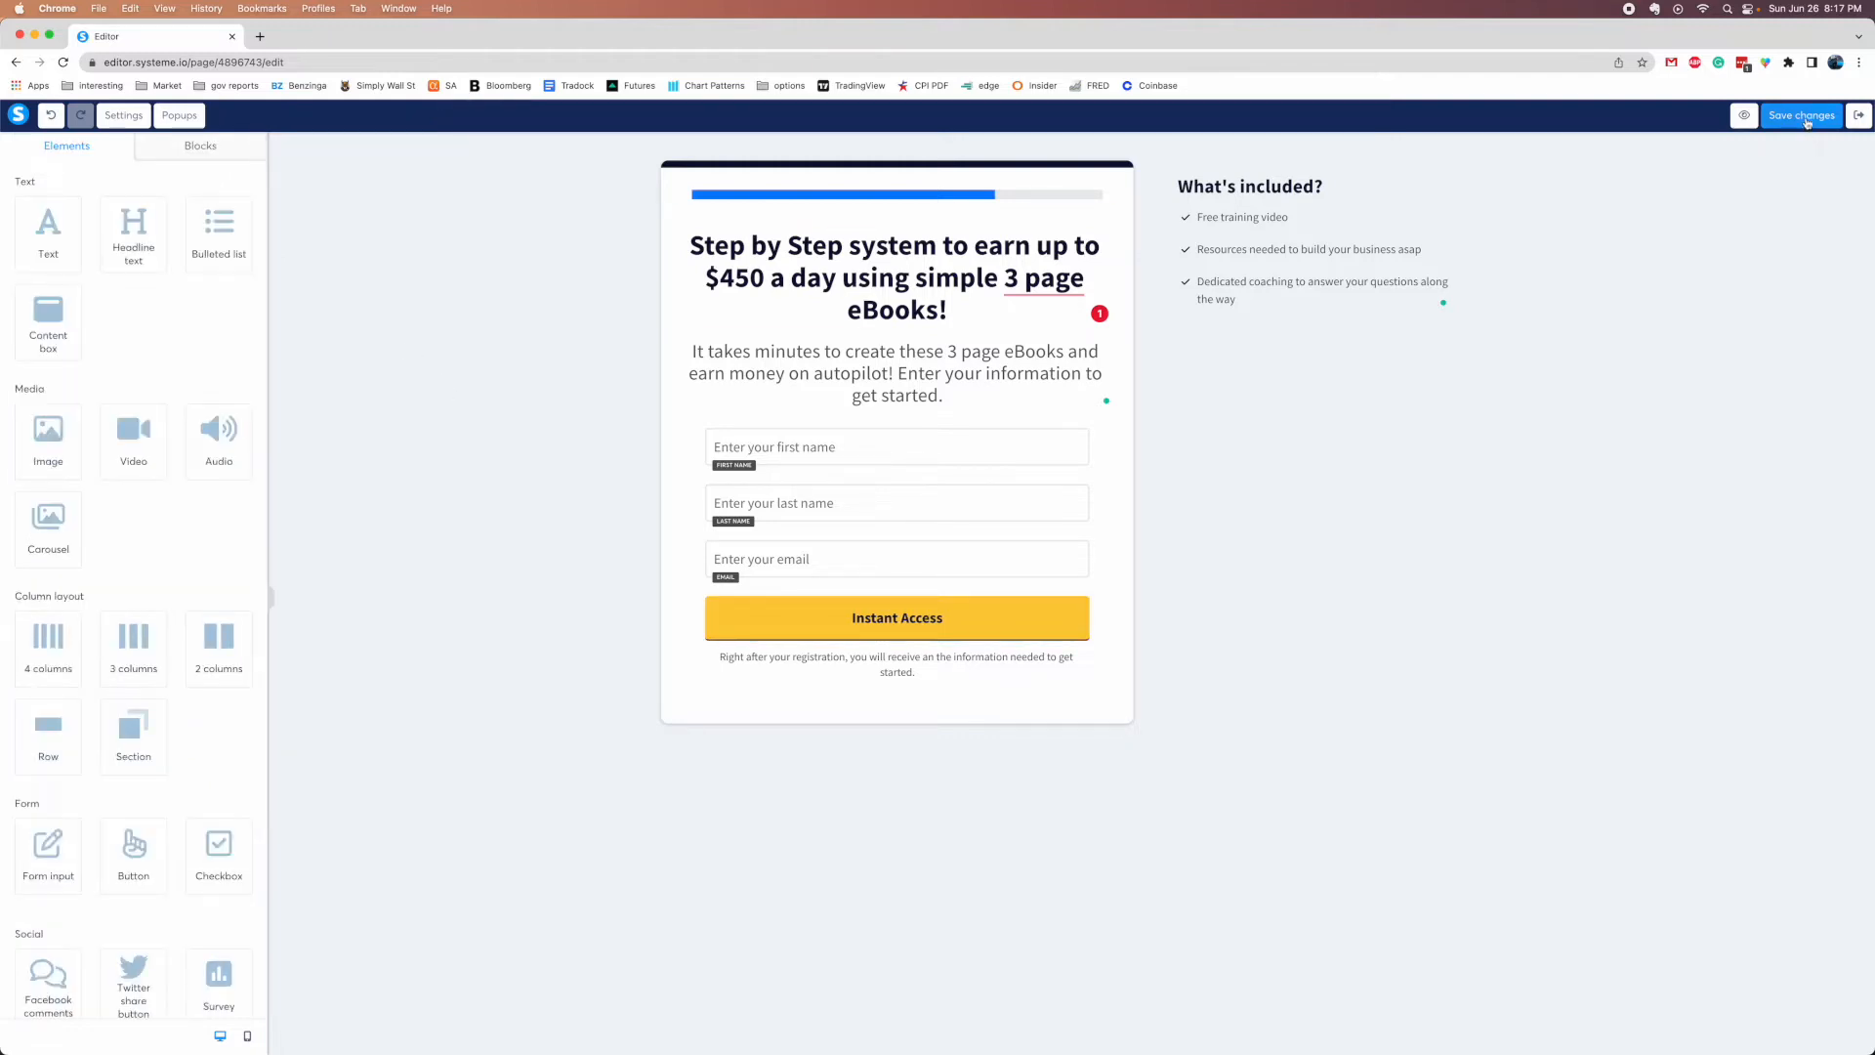
# Save the squeeze page changes, check the page in preview mode and close the preview
pyautogui.click(1830, 123)
pyautogui.click(1728, 115)
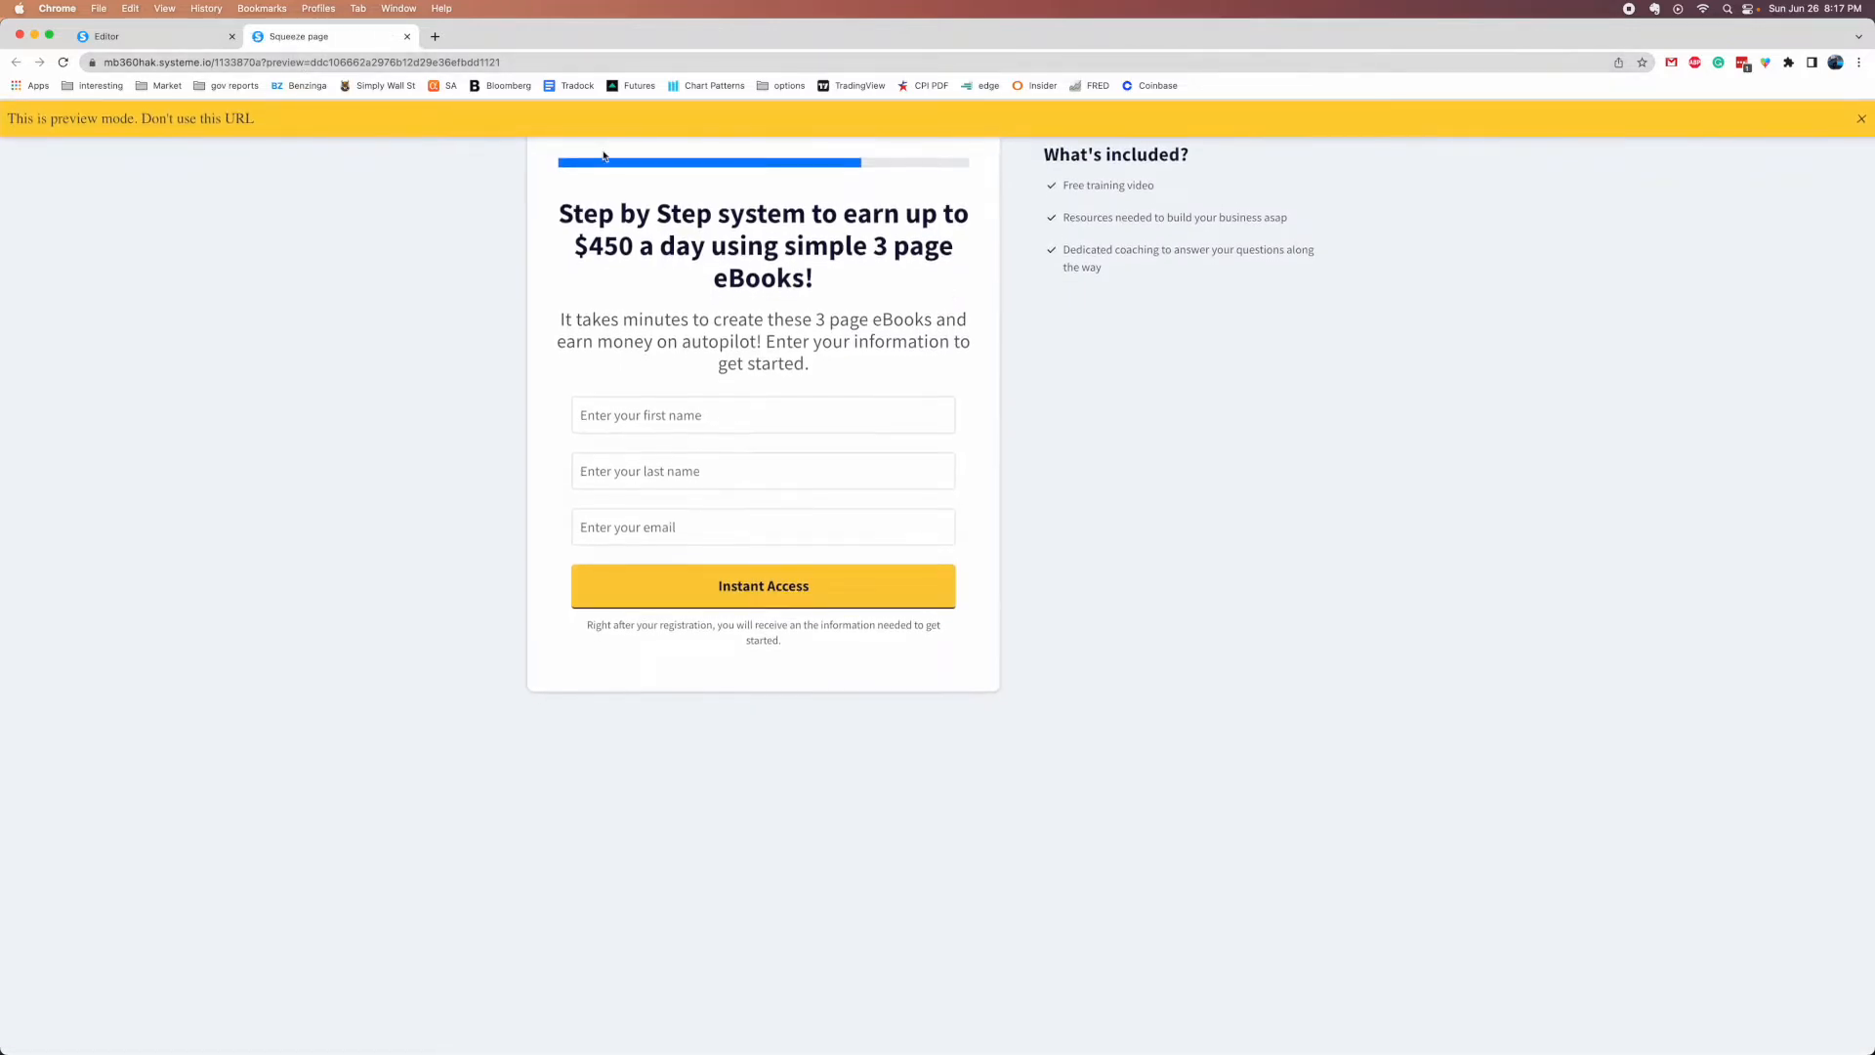
pyautogui.click(156, 36)
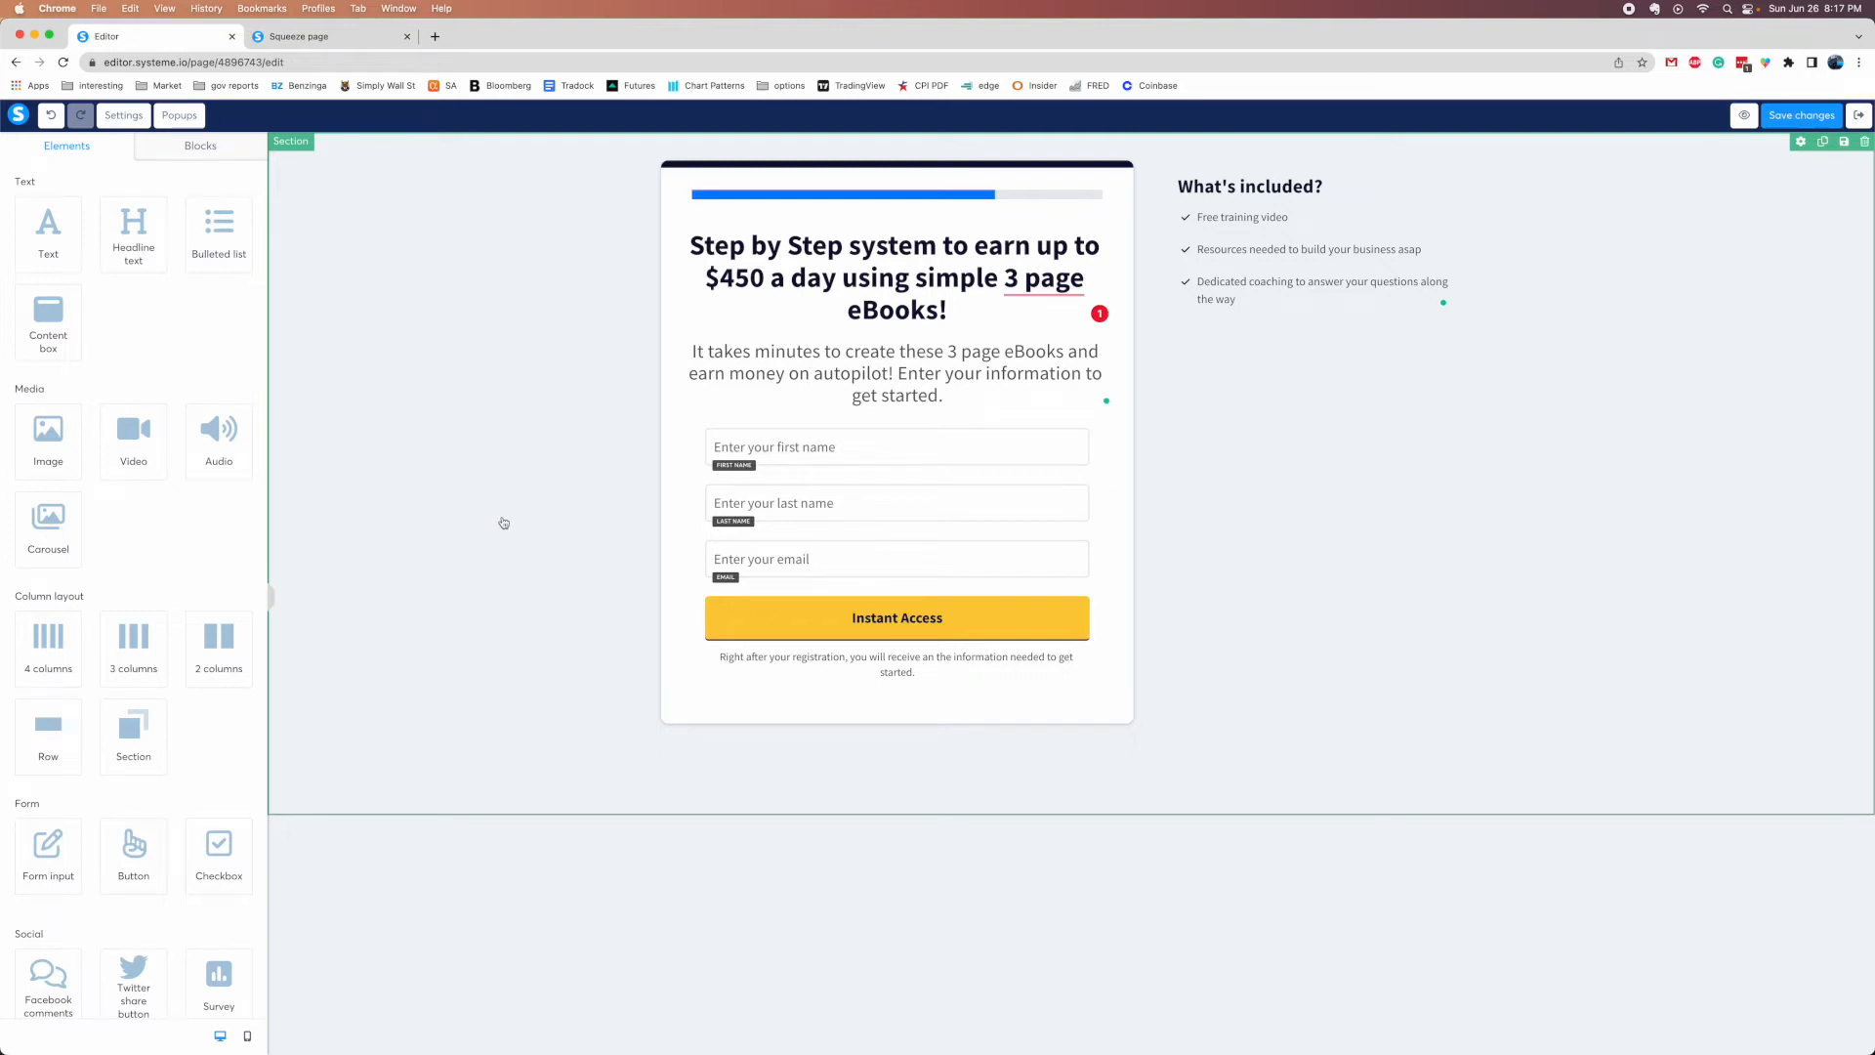
pyautogui.click(406, 37)
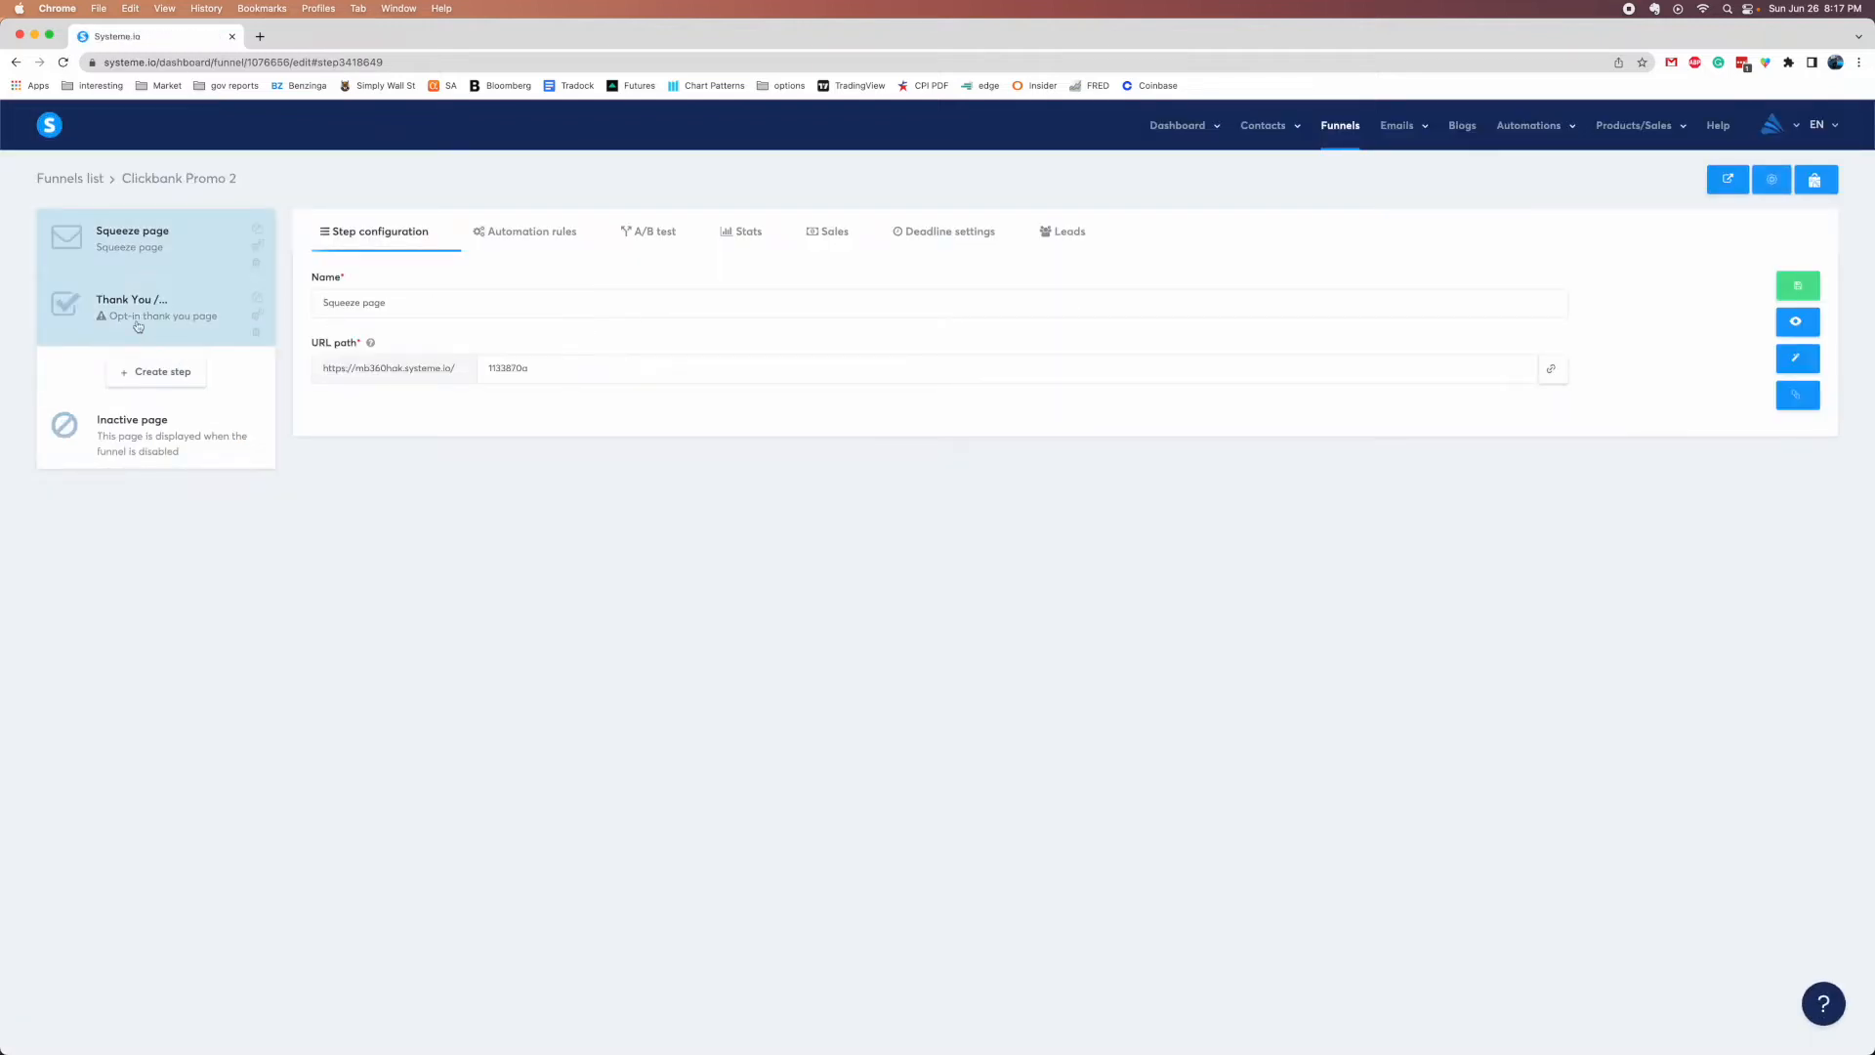
# Browse the templates for the funnel's thank-you step and preview the "Thanks for subscribing!" one with a video and ebook download
pyautogui.click(137, 326)
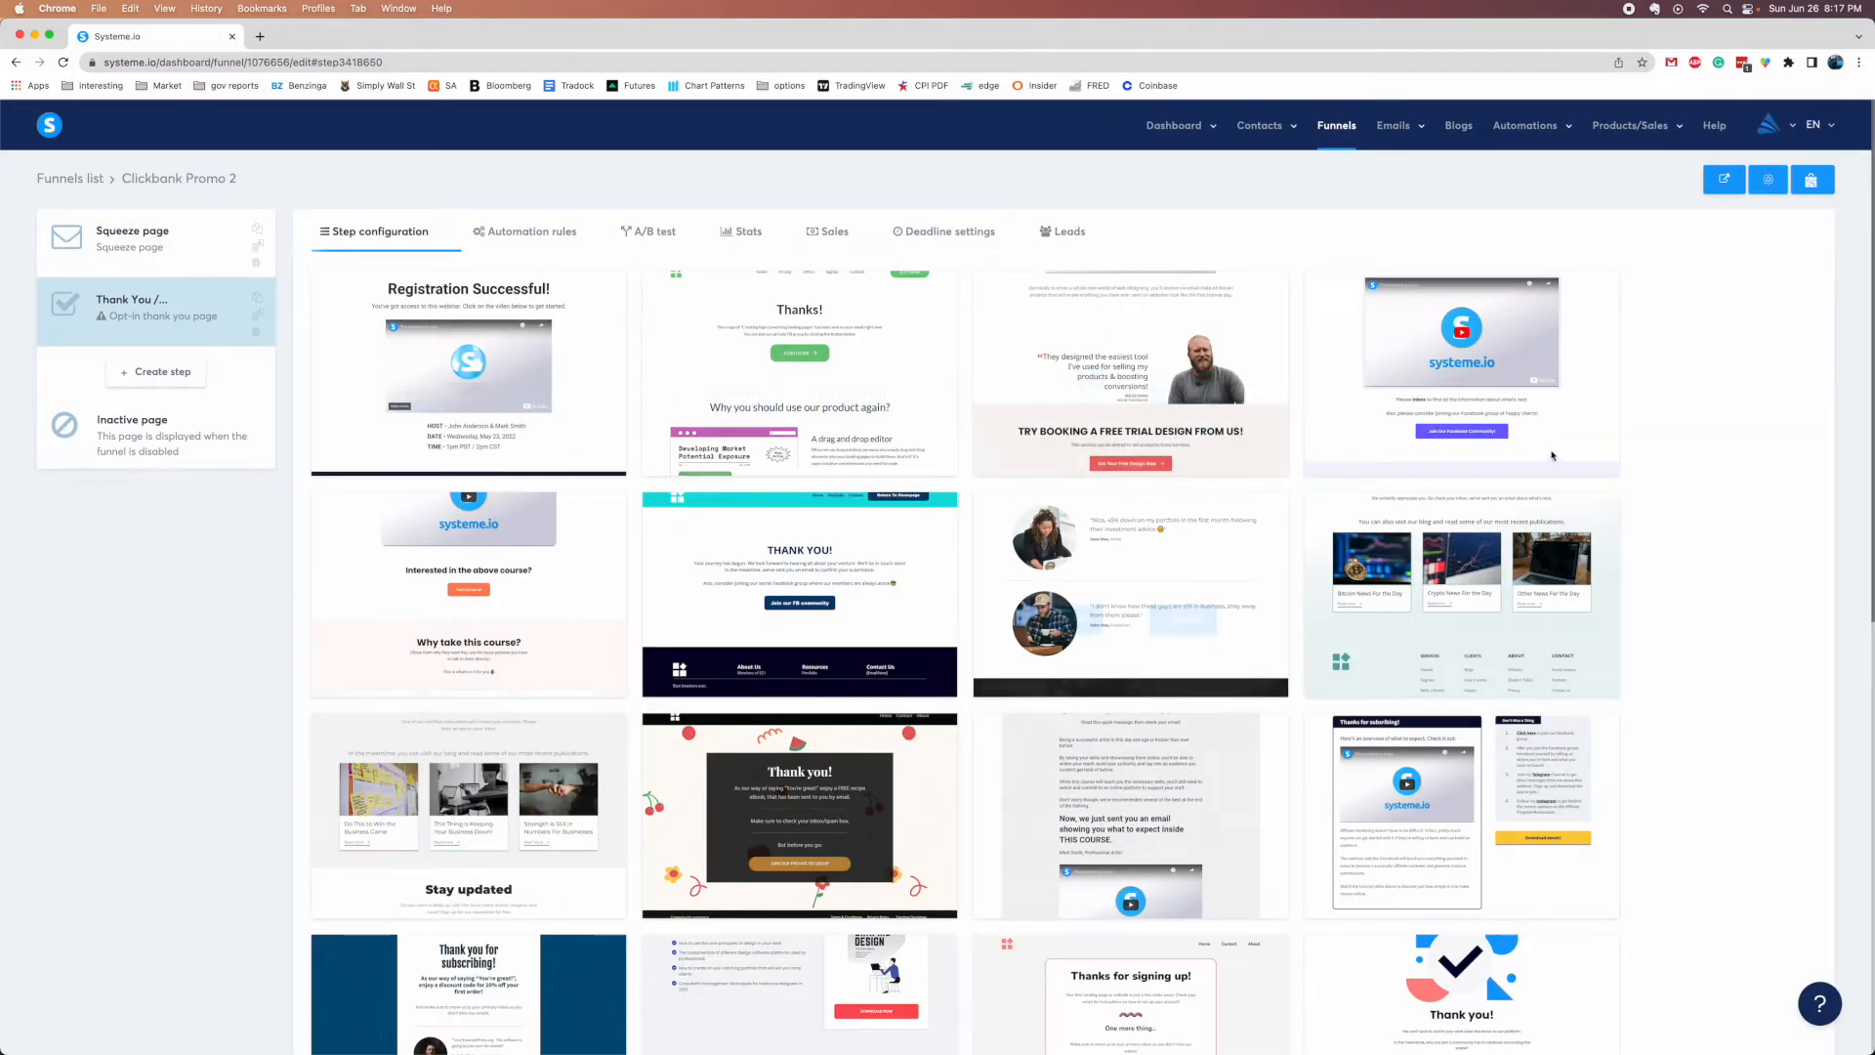
pyautogui.scroll(-5, 1064, 572)
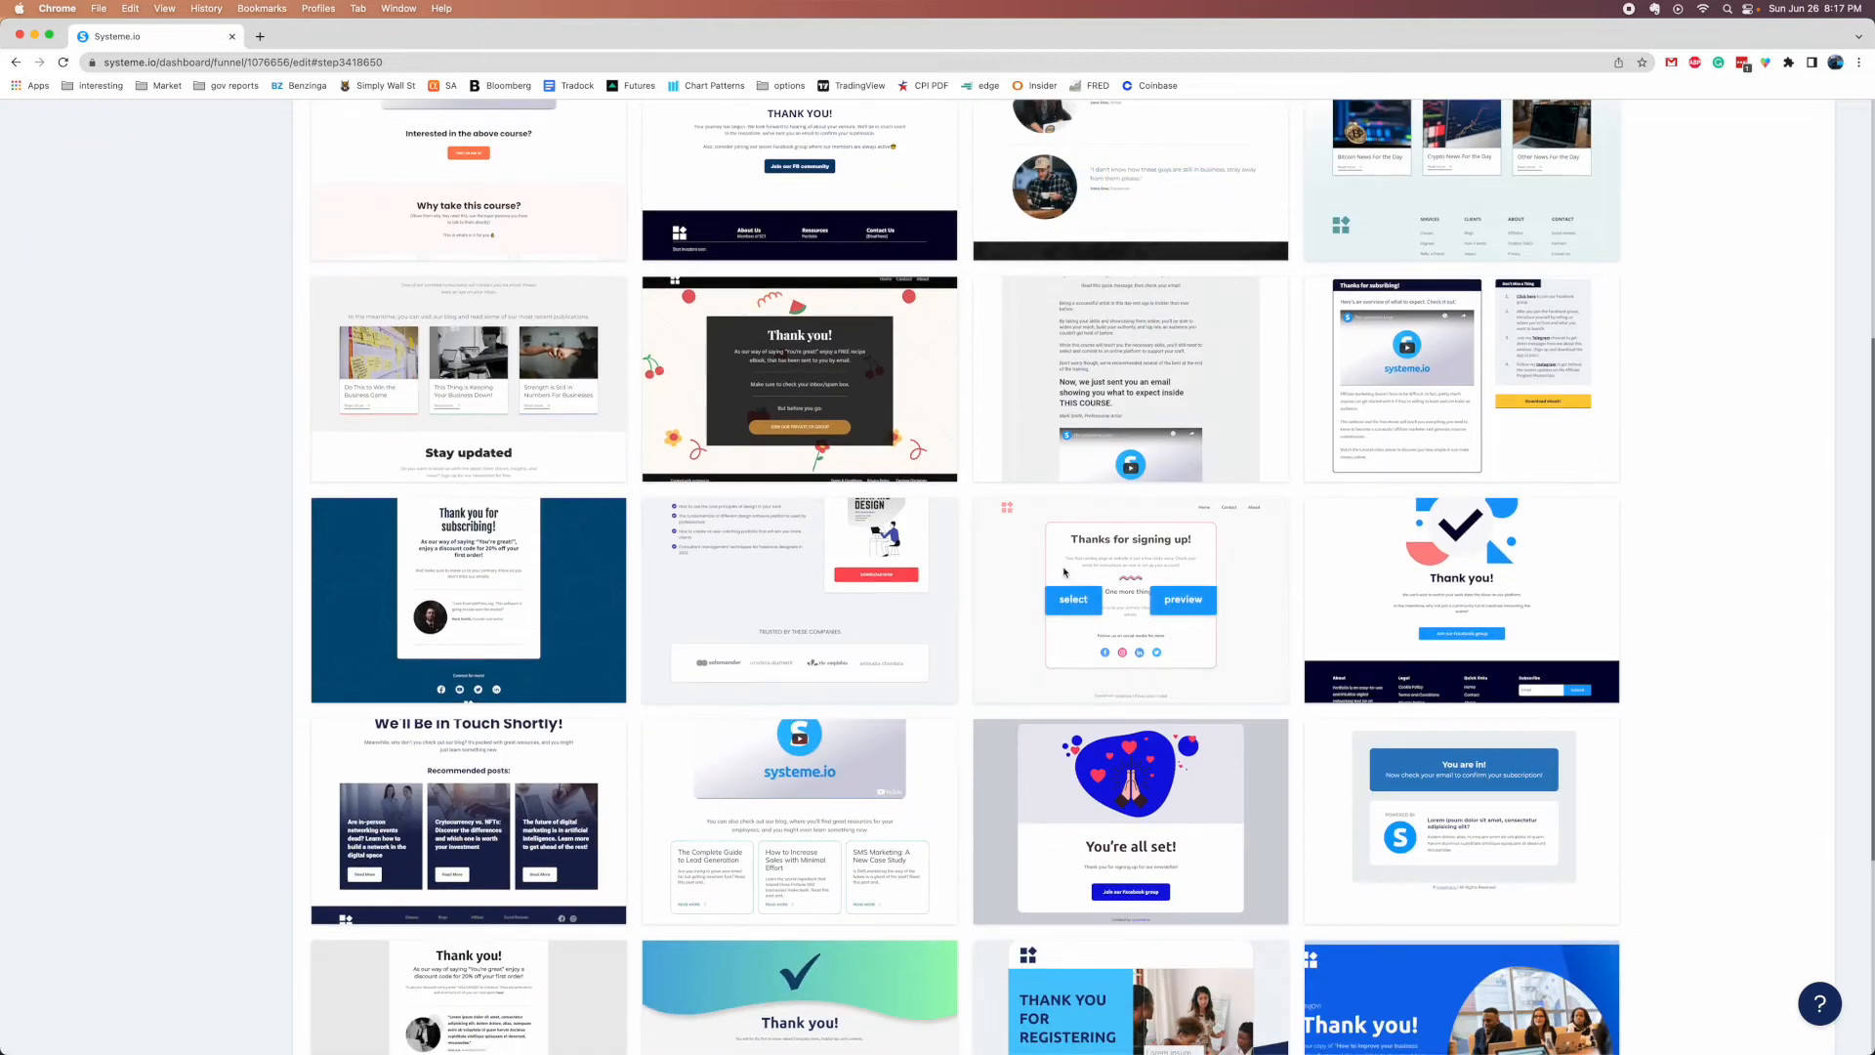
pyautogui.click(1512, 389)
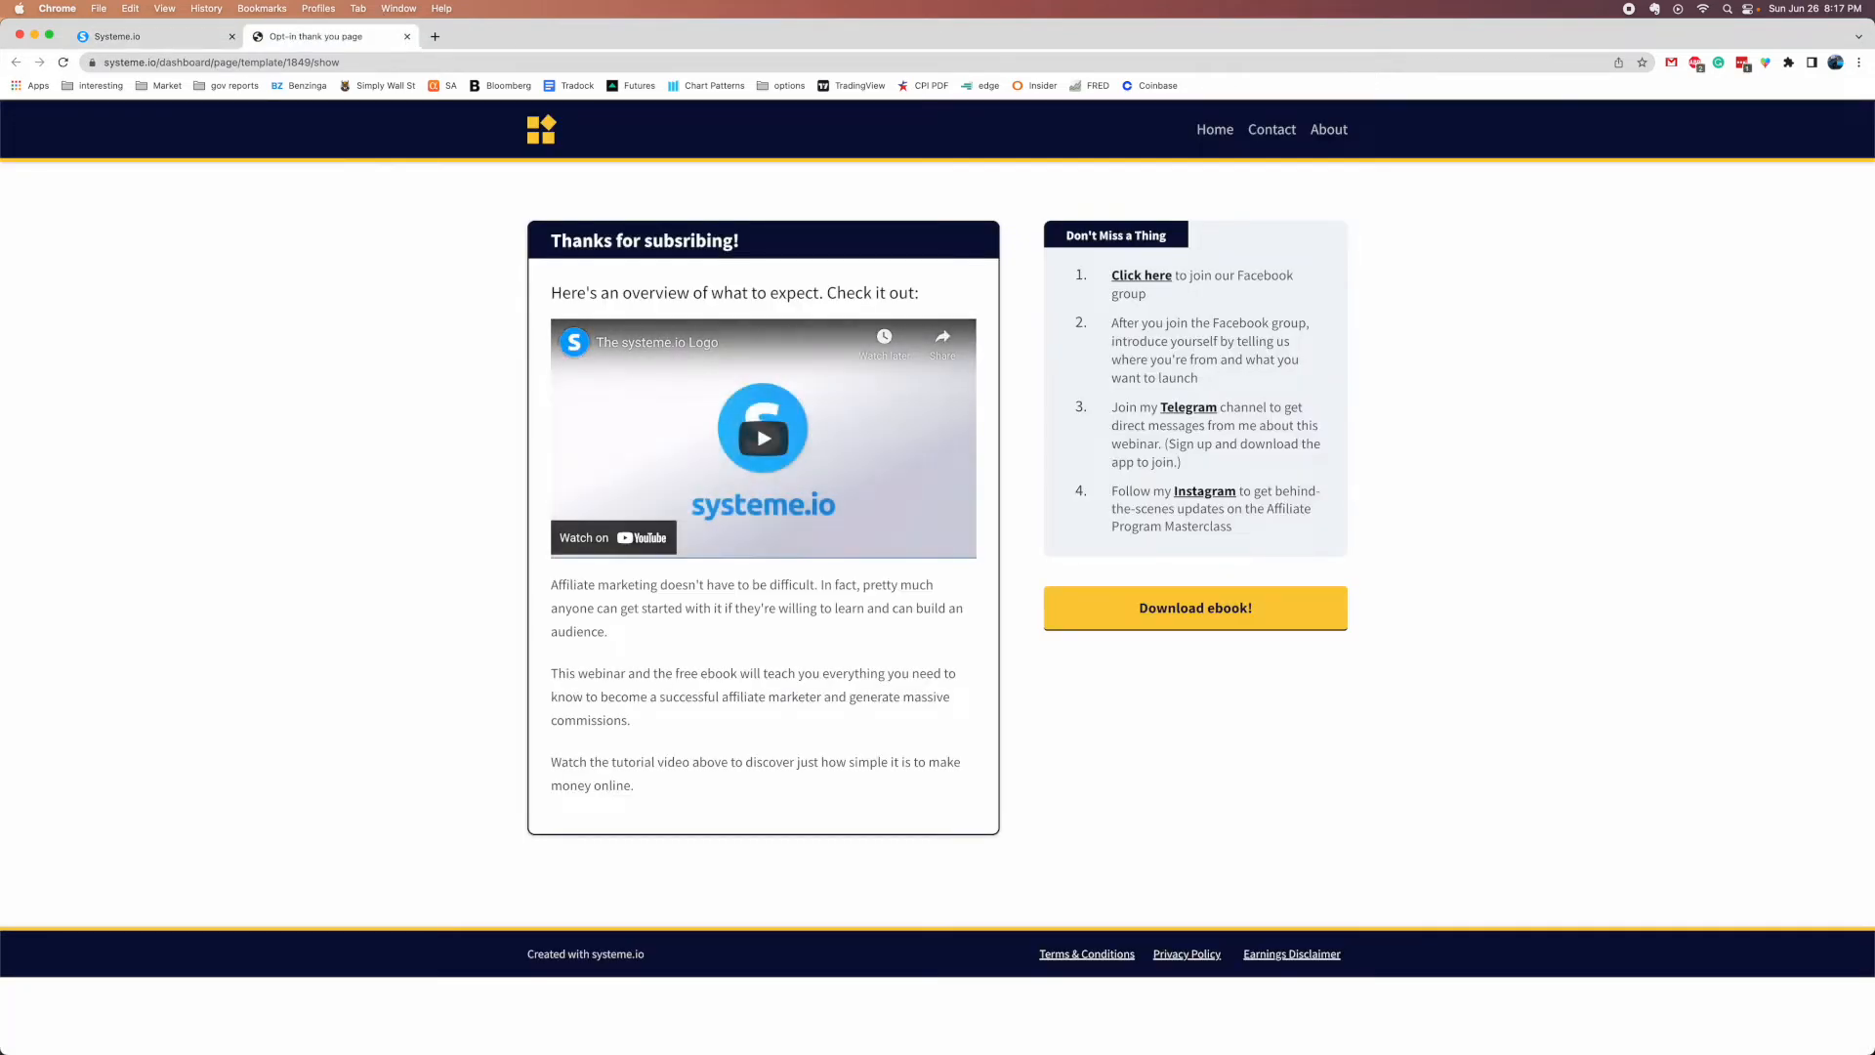
pyautogui.click(1275, 1021)
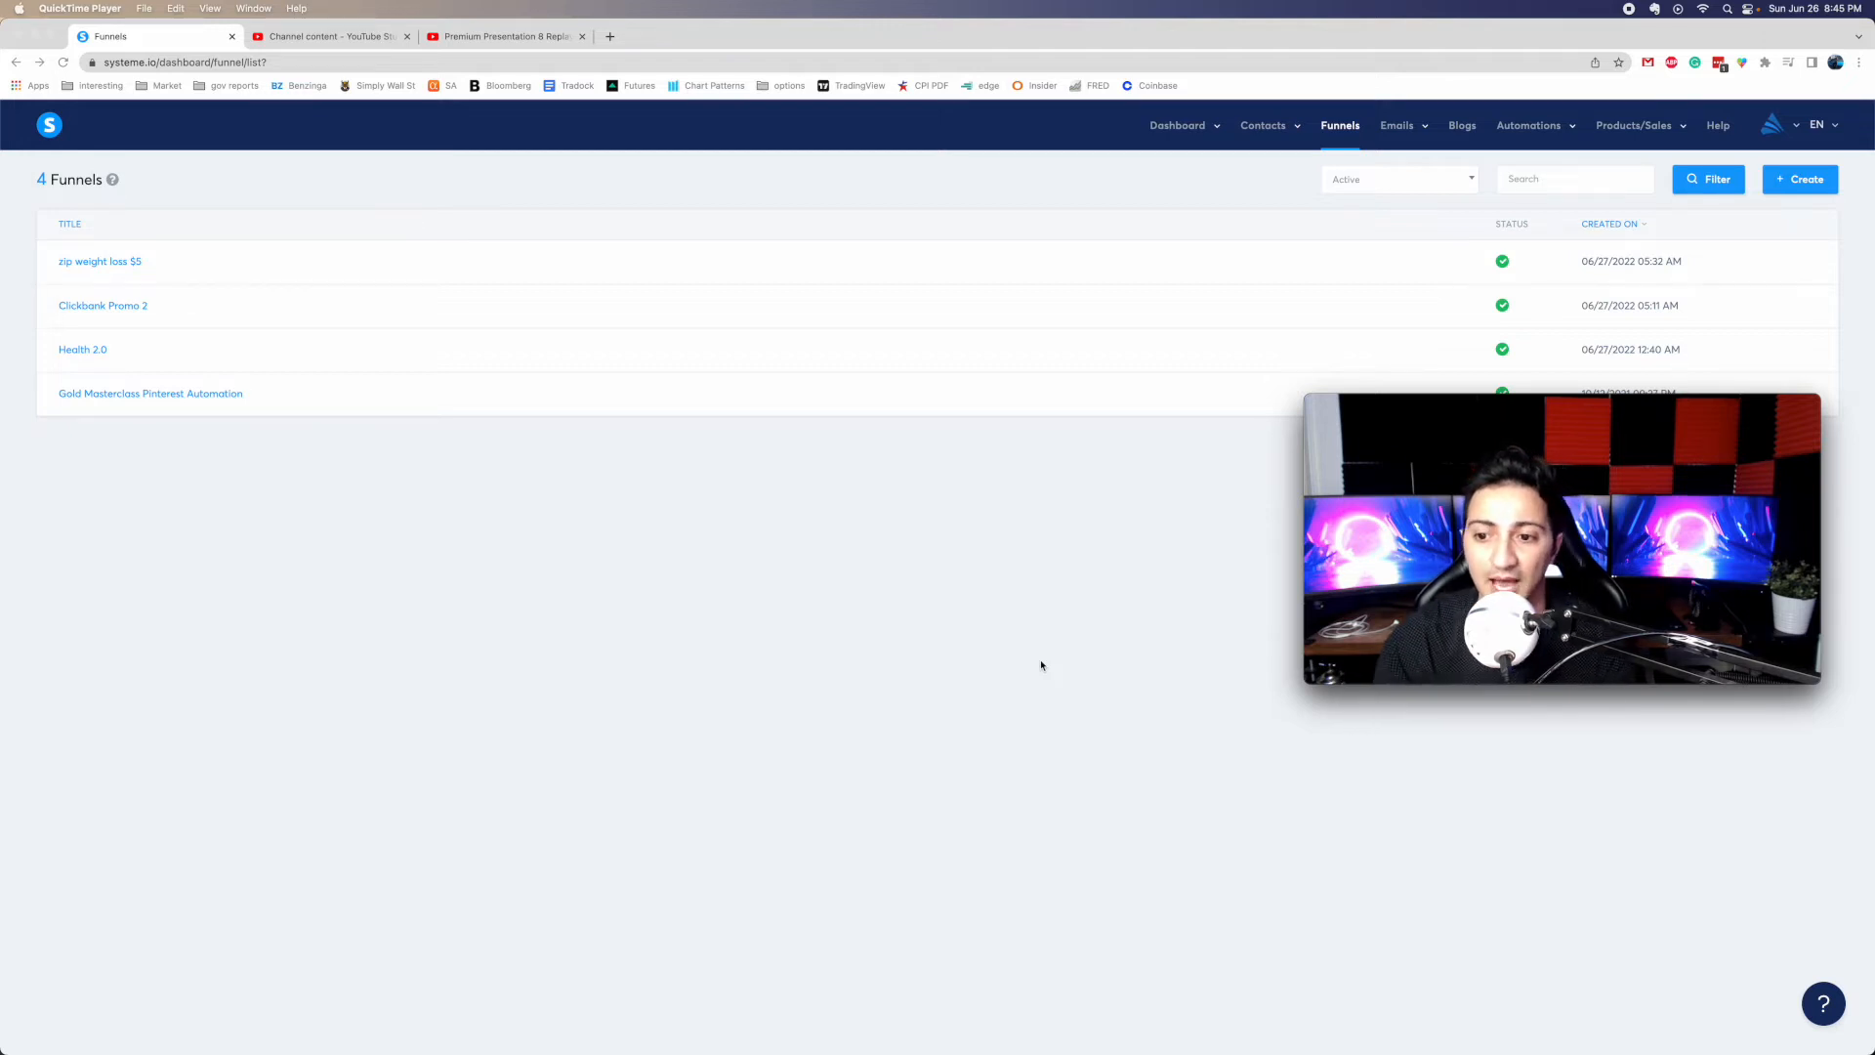
pyautogui.click(1070, 627)
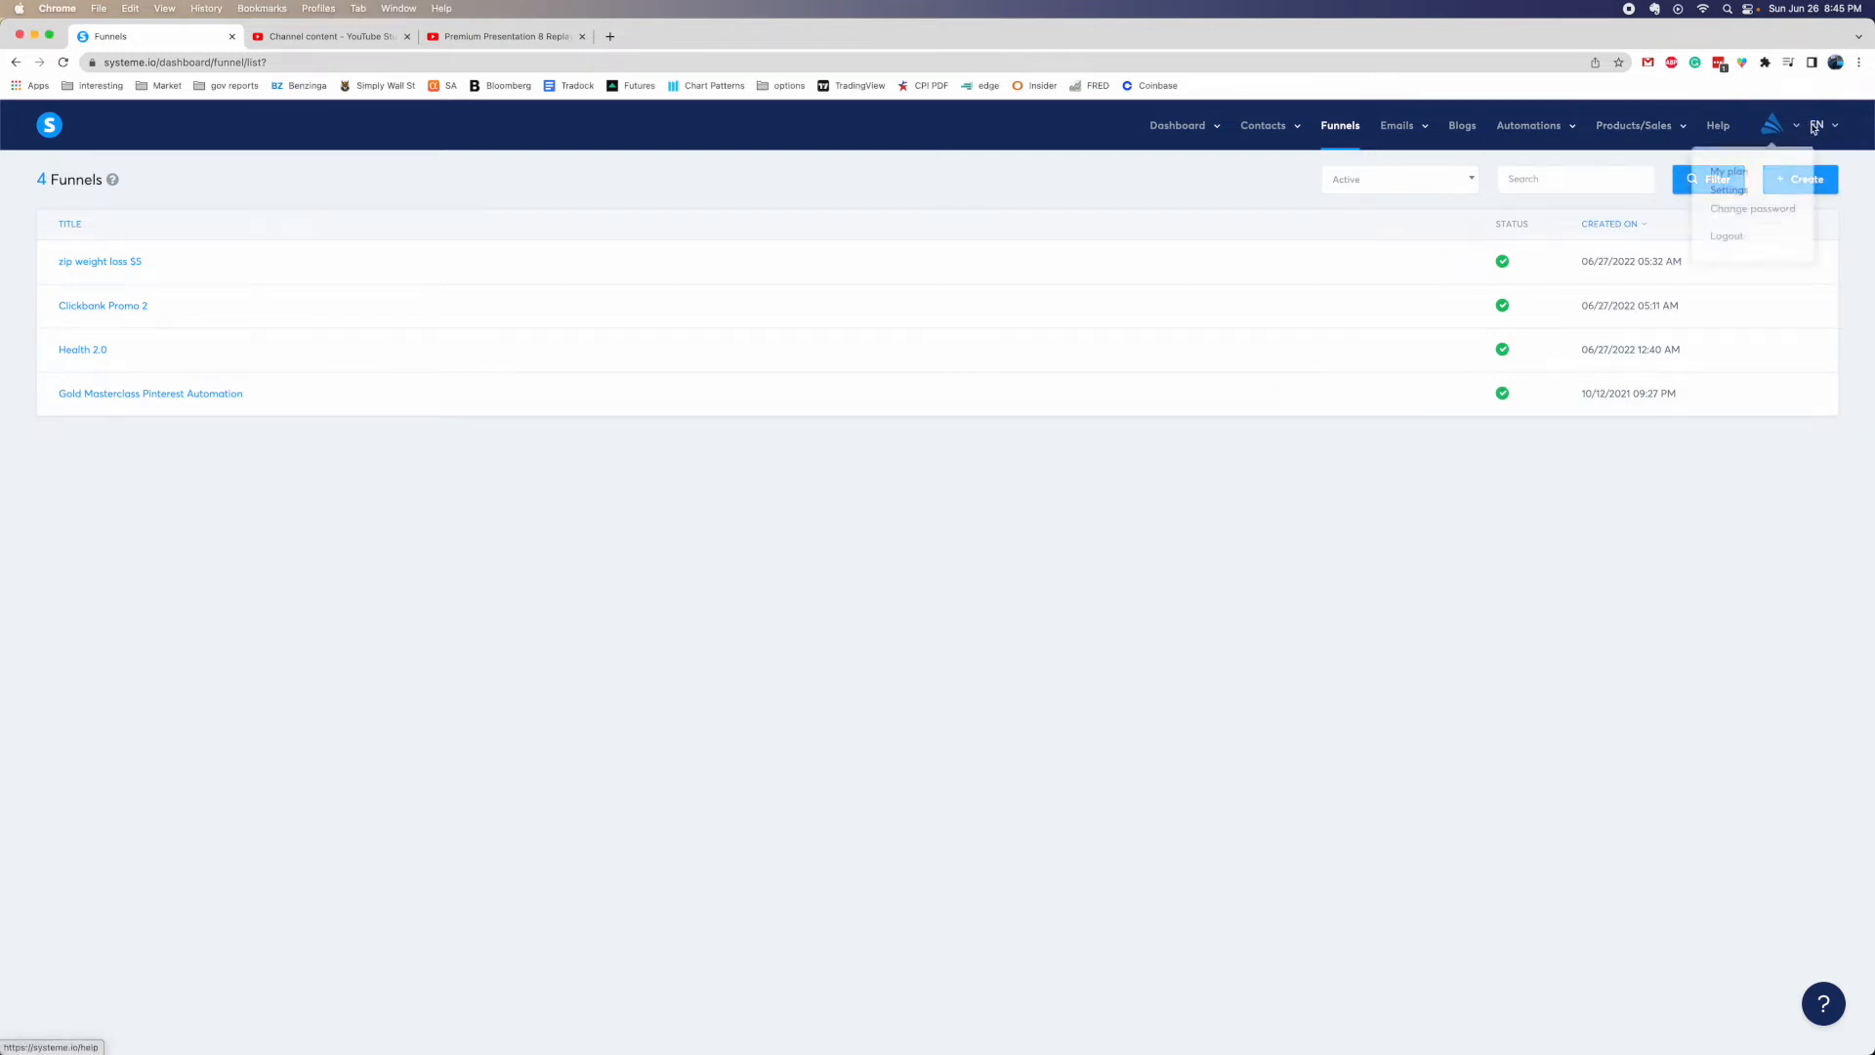
# Open the account settings and view the payment gateways
pyautogui.moveTo(1817, 126)
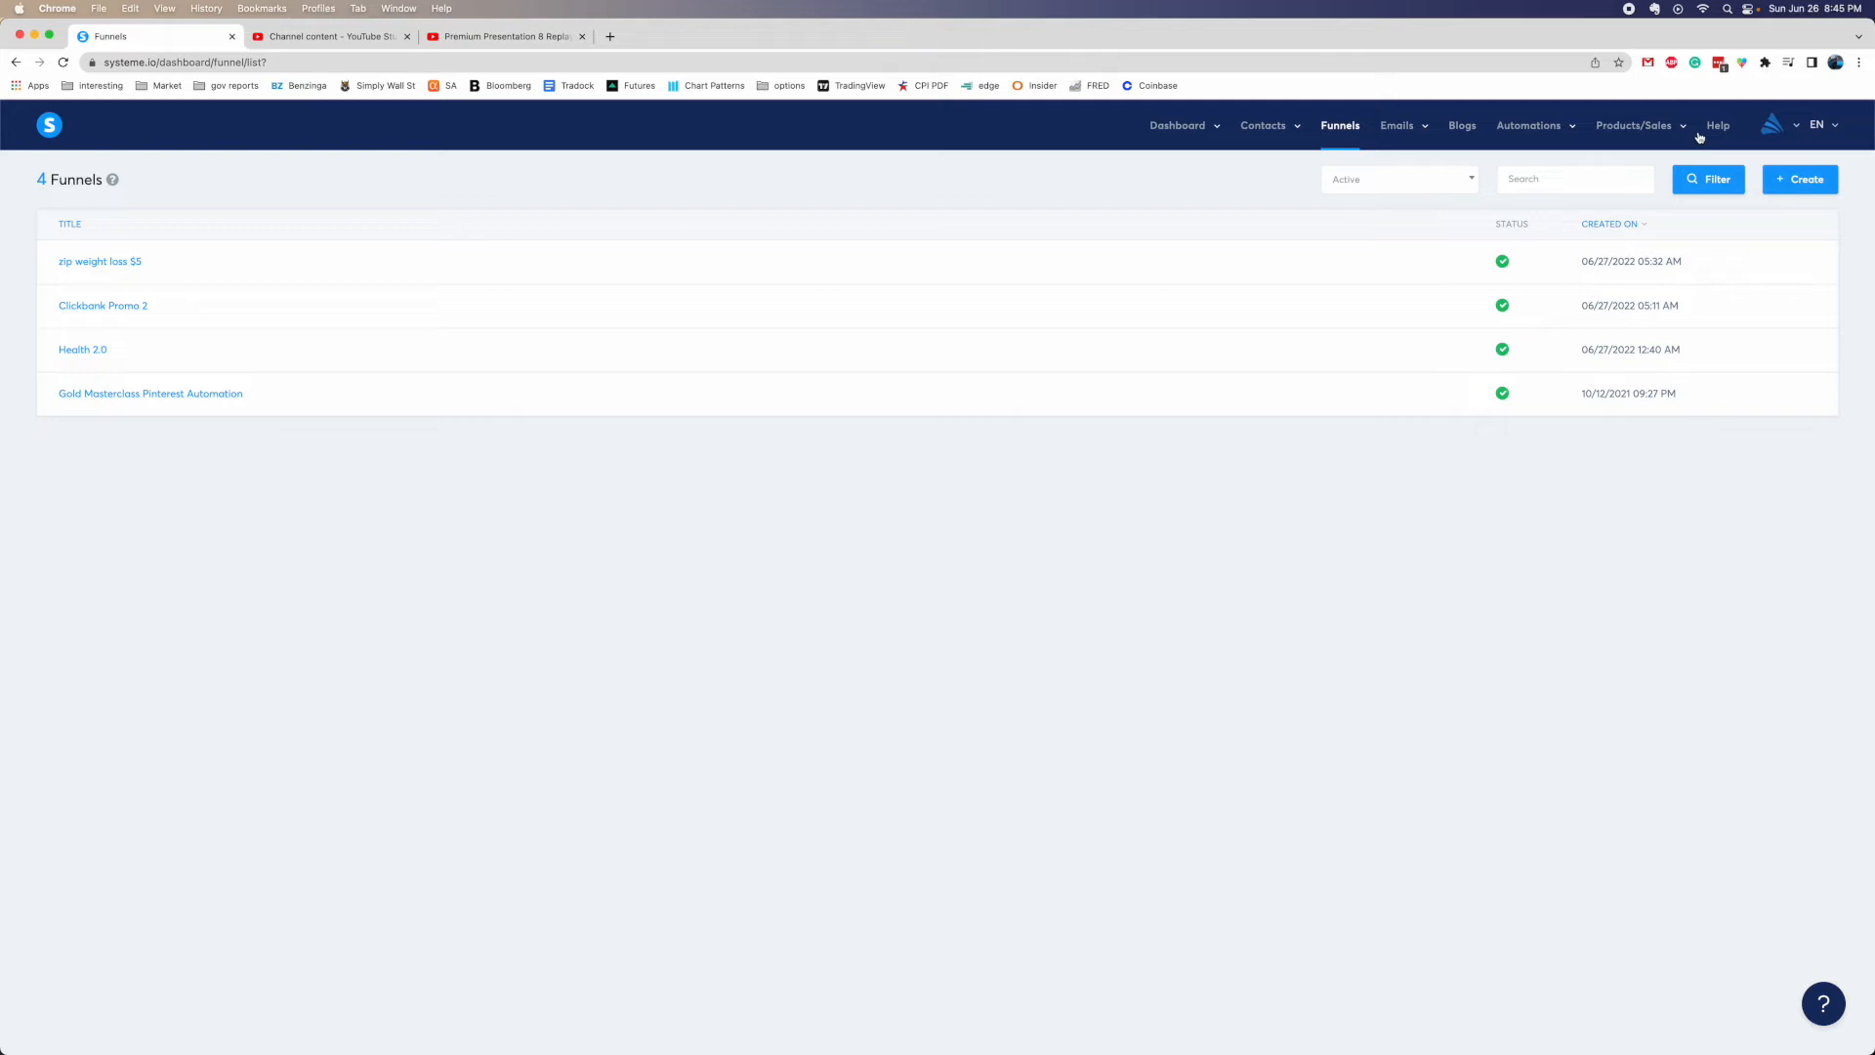
pyautogui.moveTo(1660, 138)
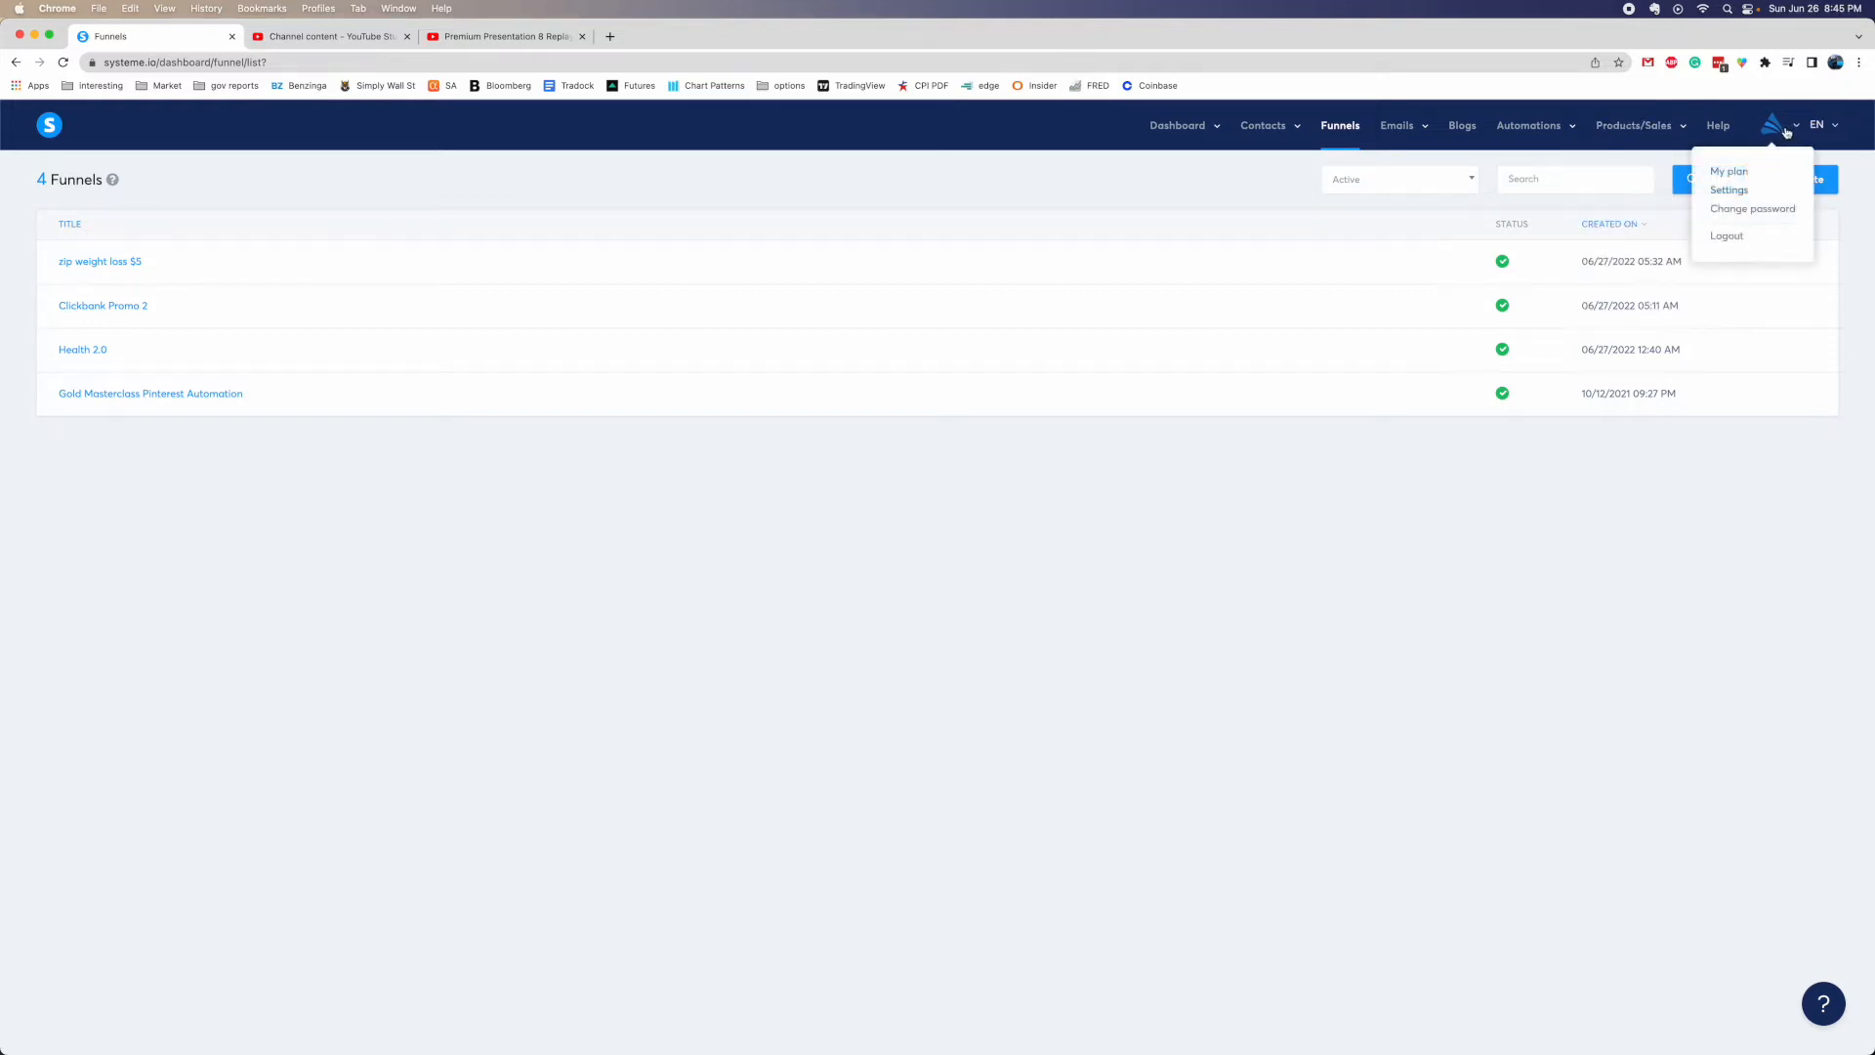
pyautogui.click(1731, 192)
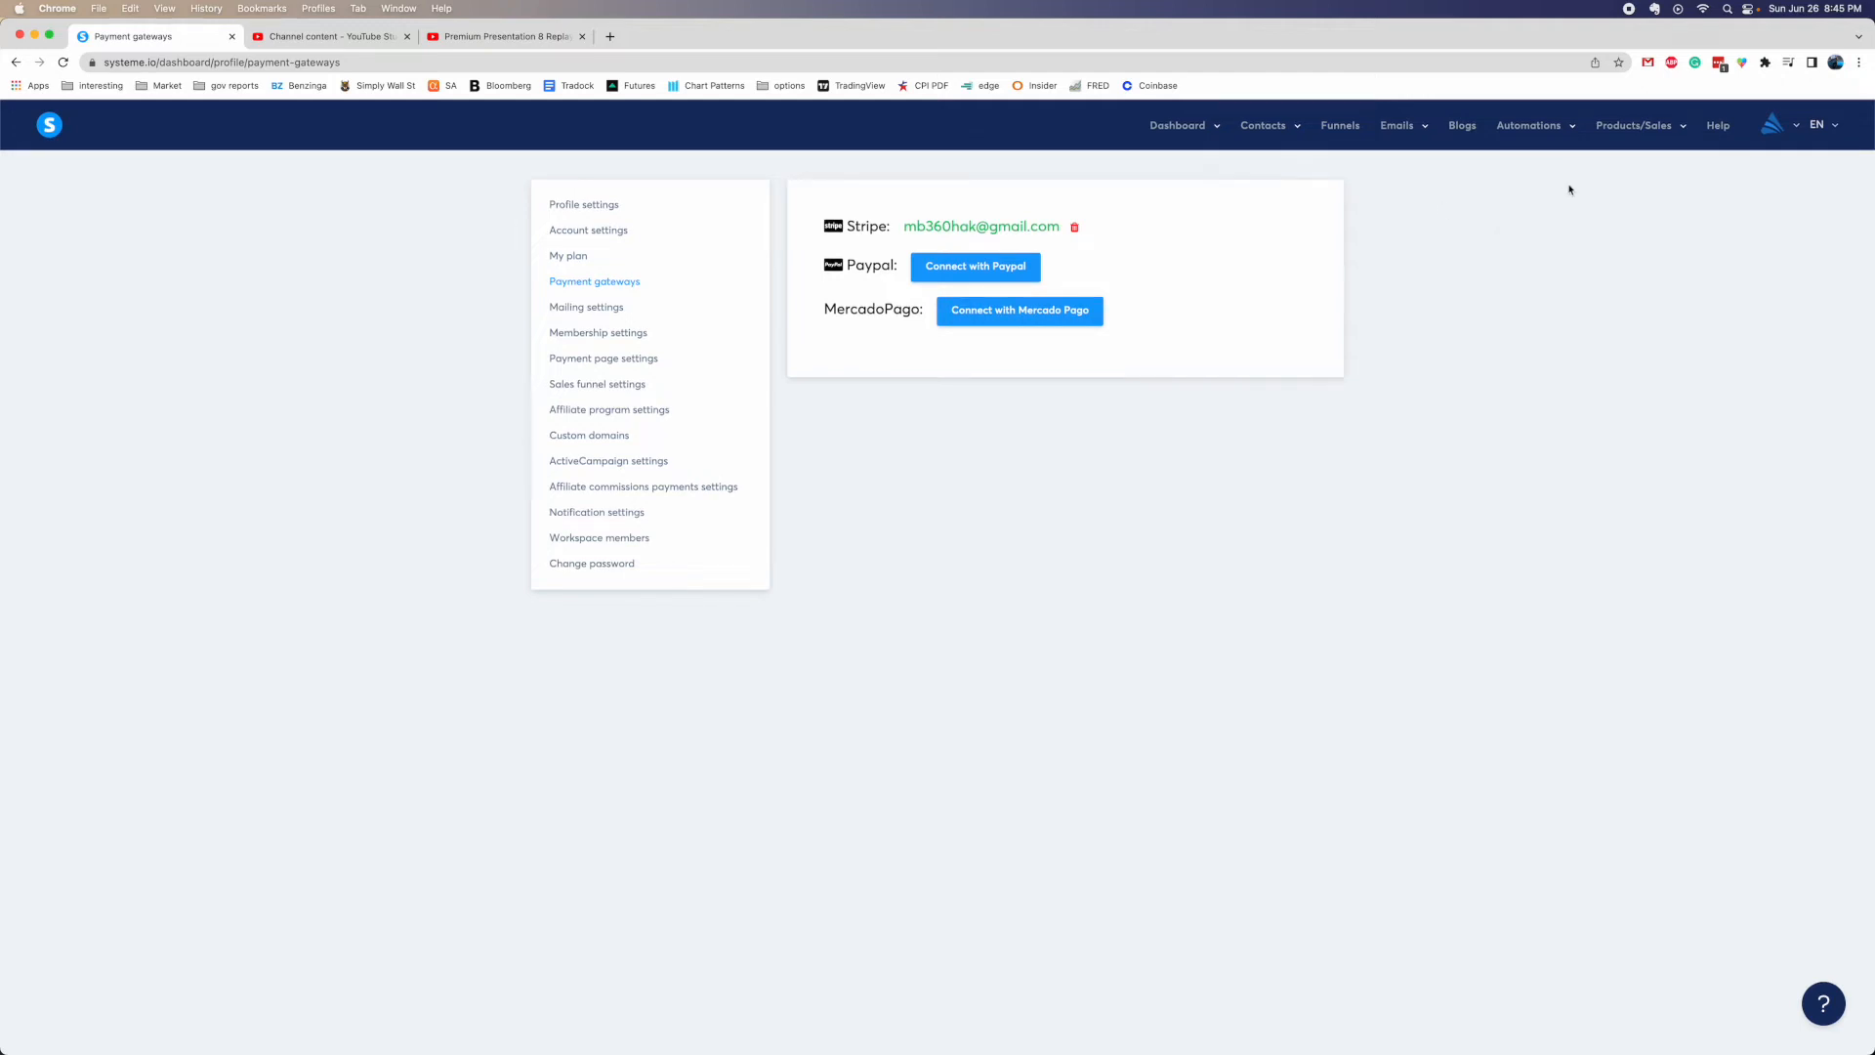
pyautogui.moveTo(1410, 135)
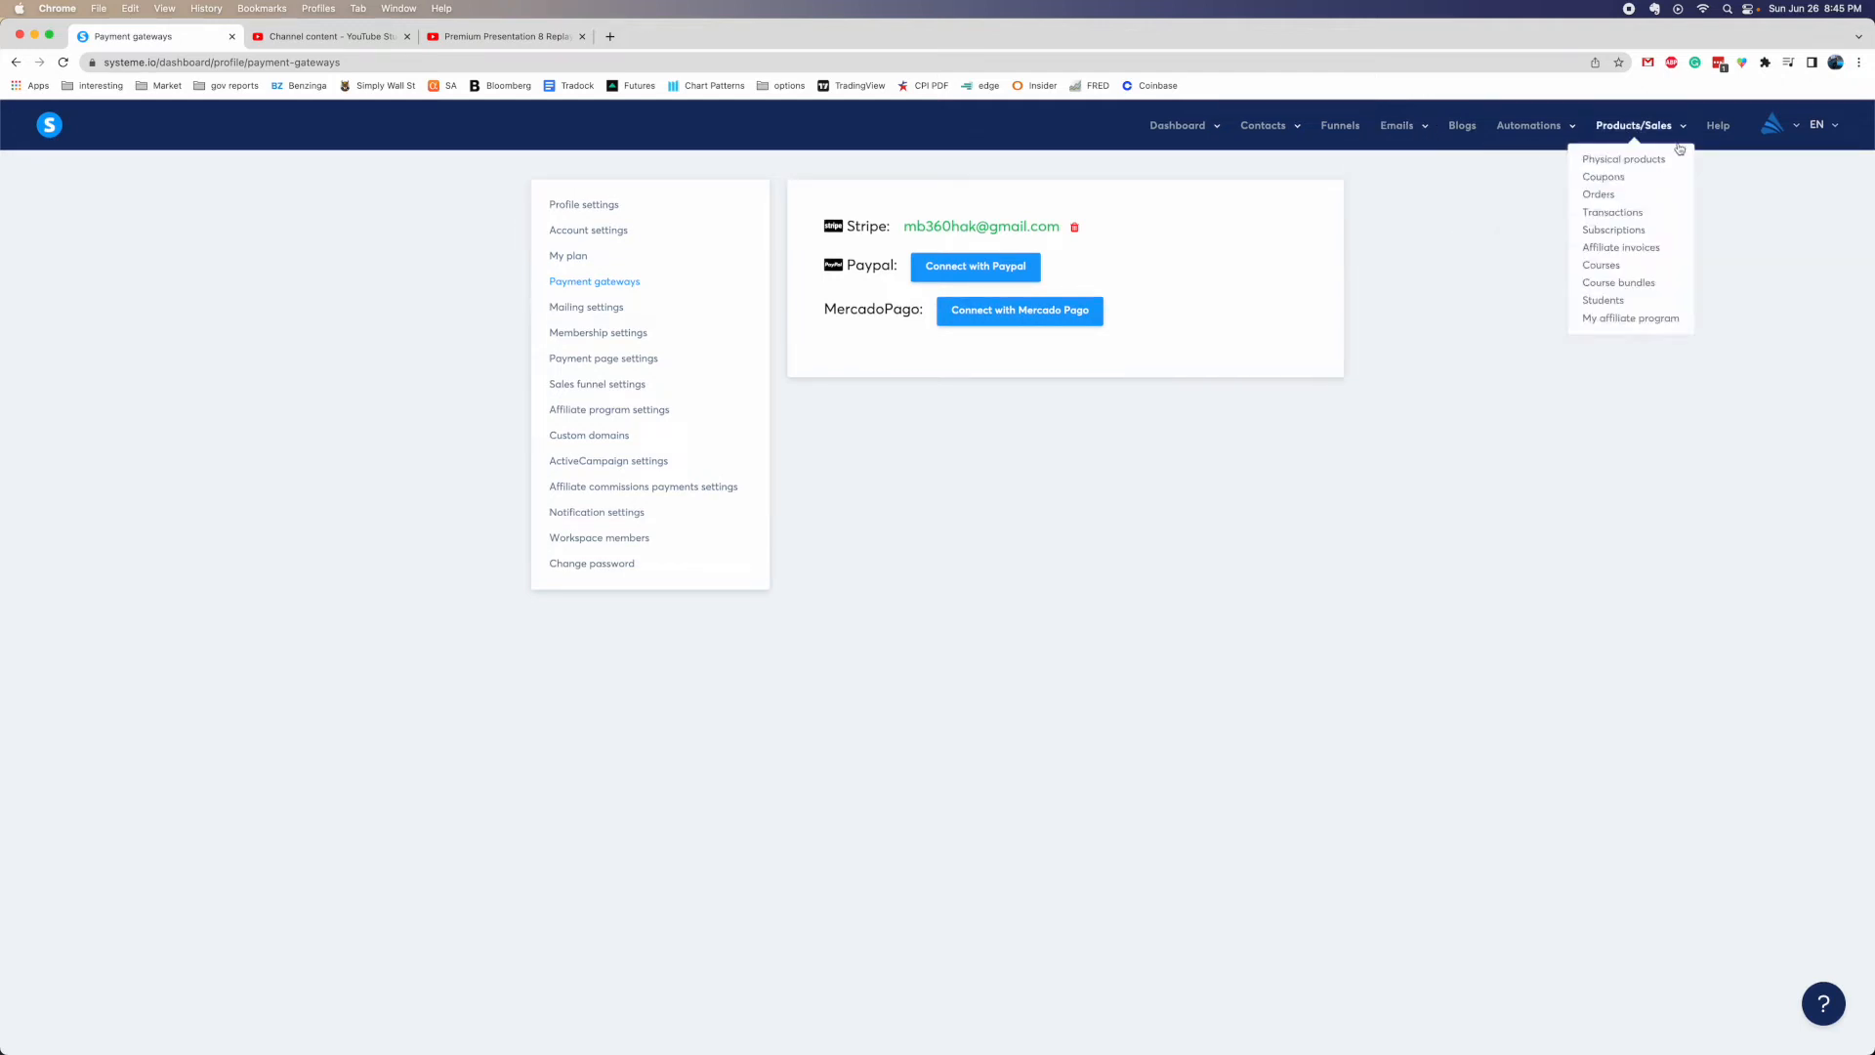
pyautogui.moveTo(1123, 1053)
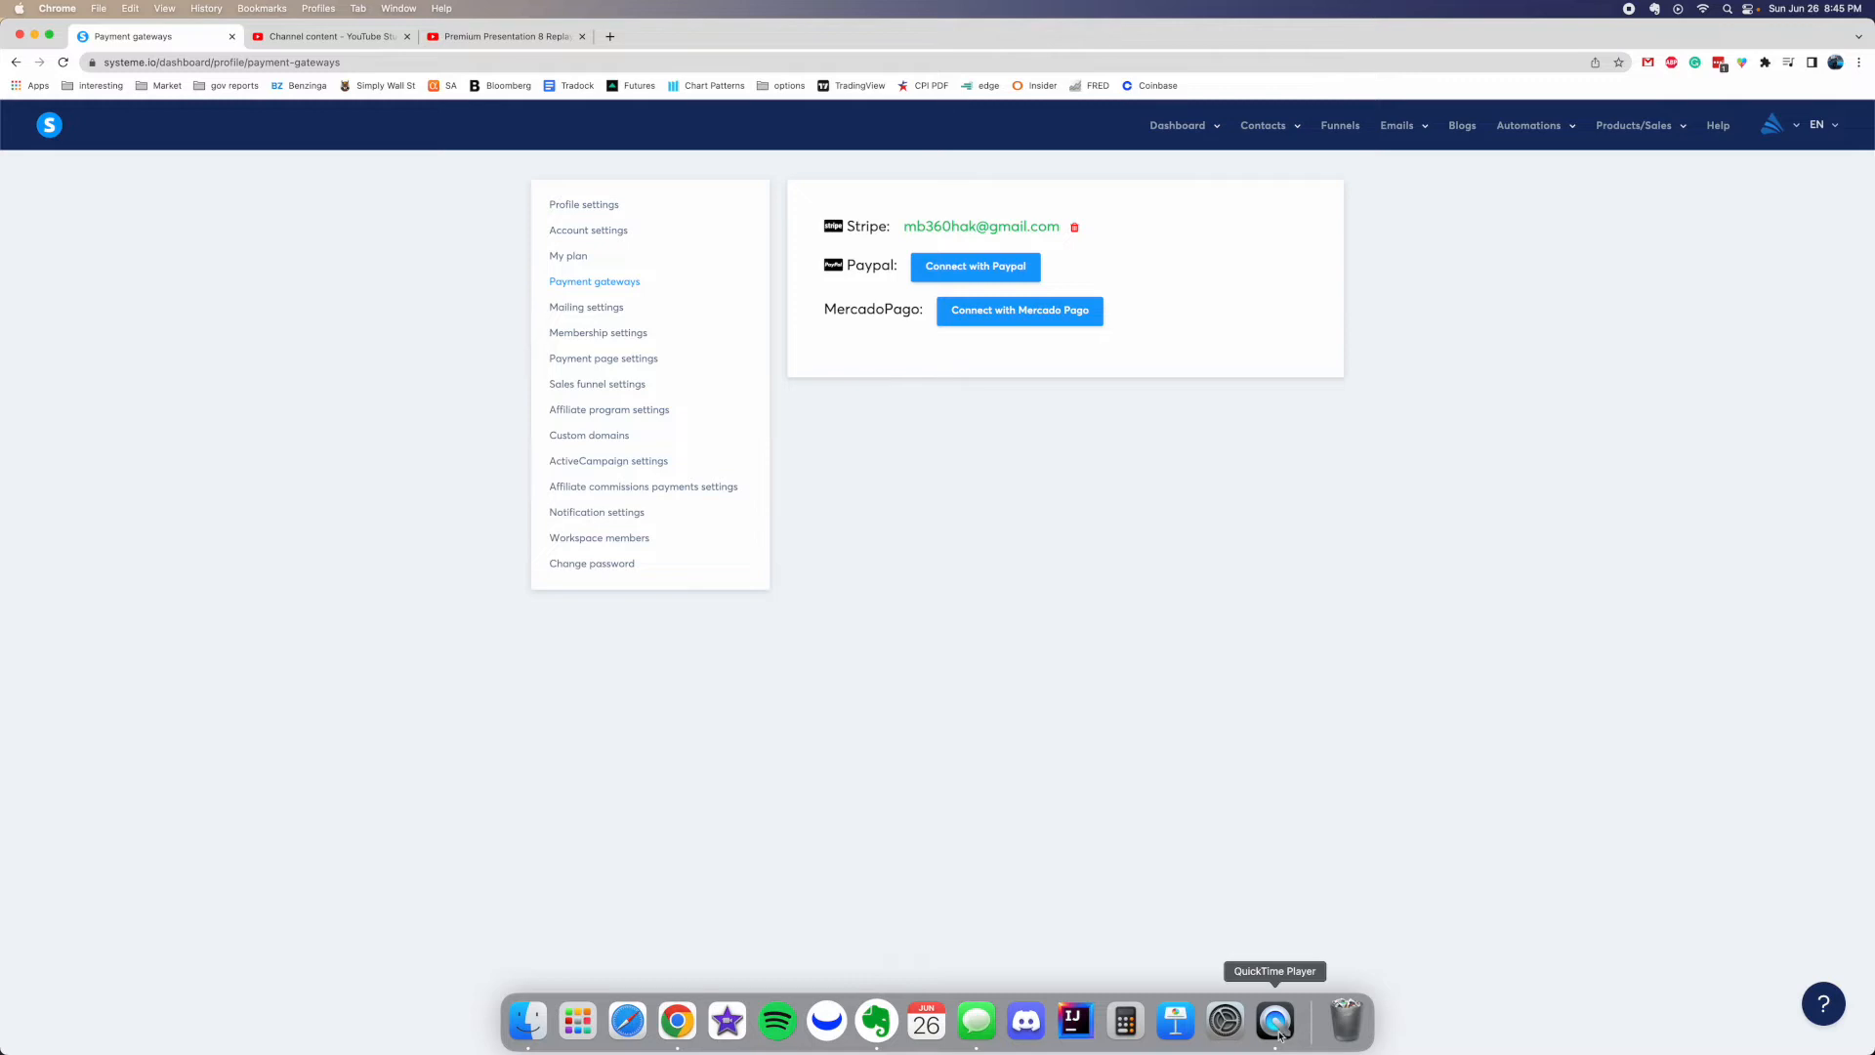
pyautogui.click(1276, 1026)
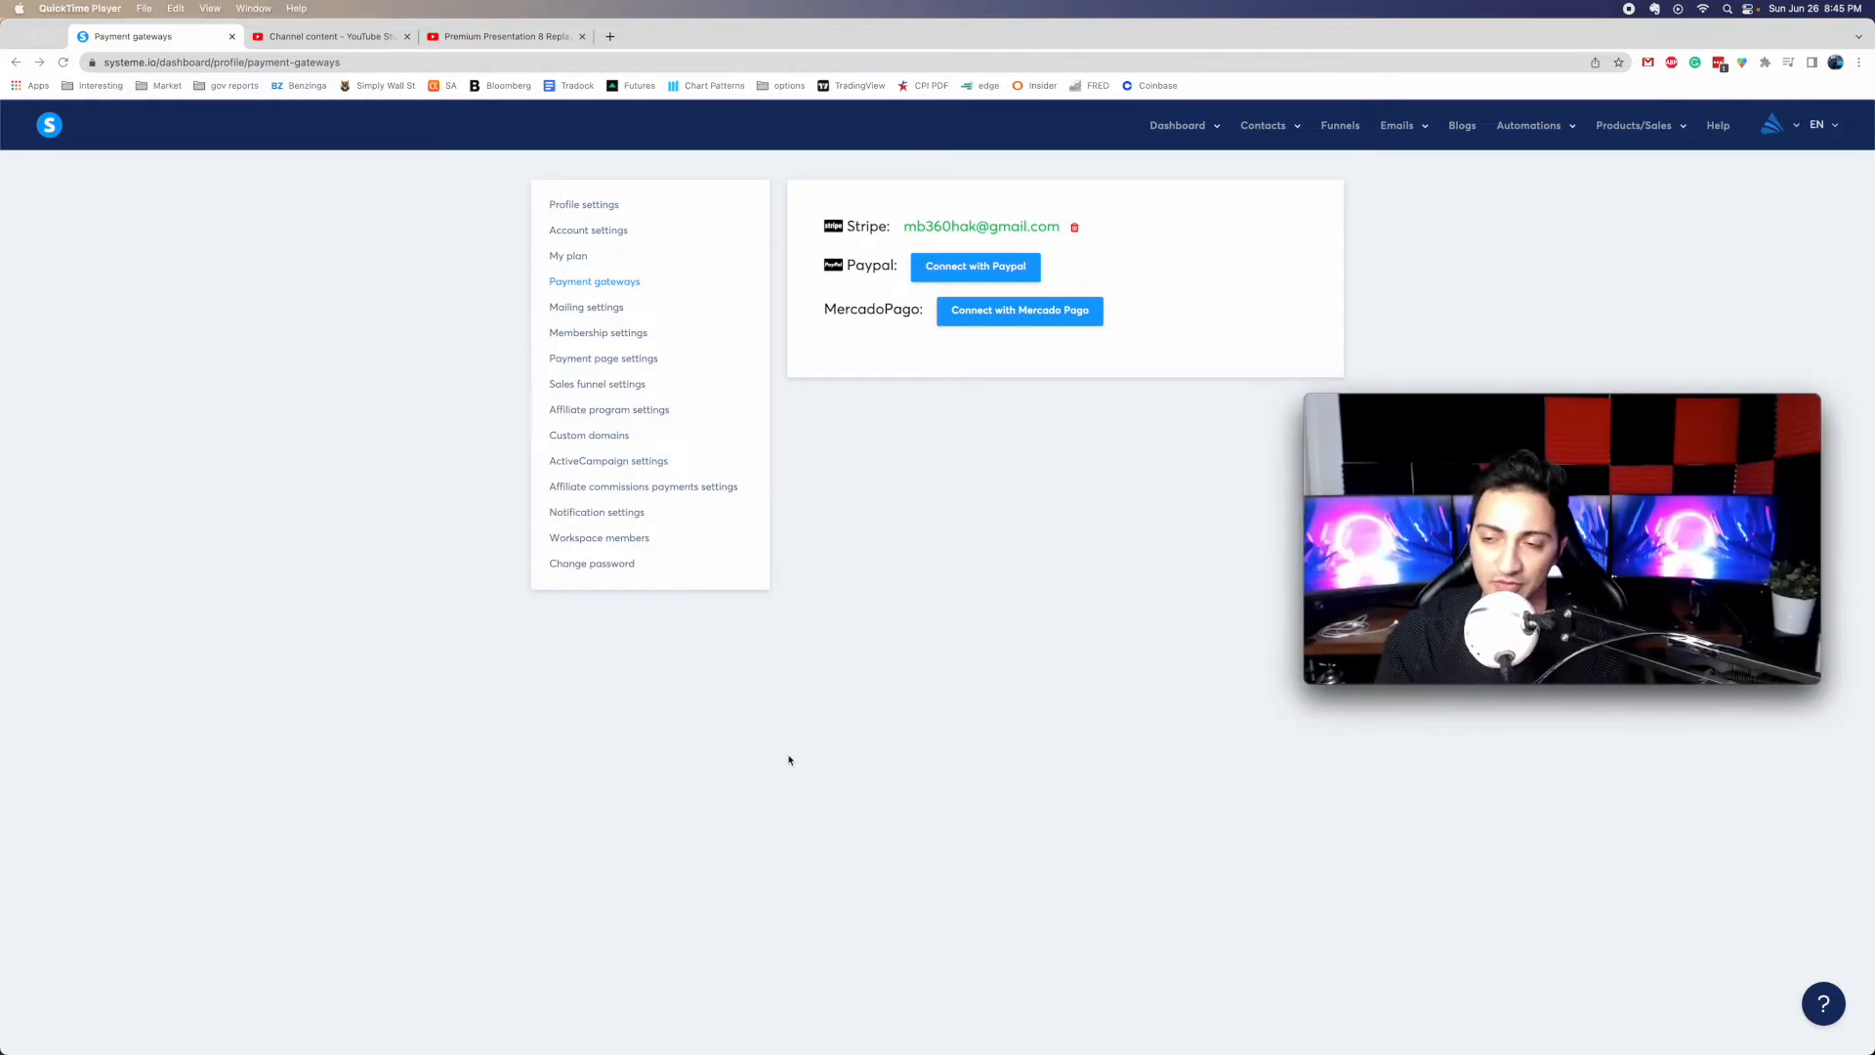
# Open the list of courses and start a new course, looking over its creation form
pyautogui.click(1629, 150)
pyautogui.moveTo(1631, 141)
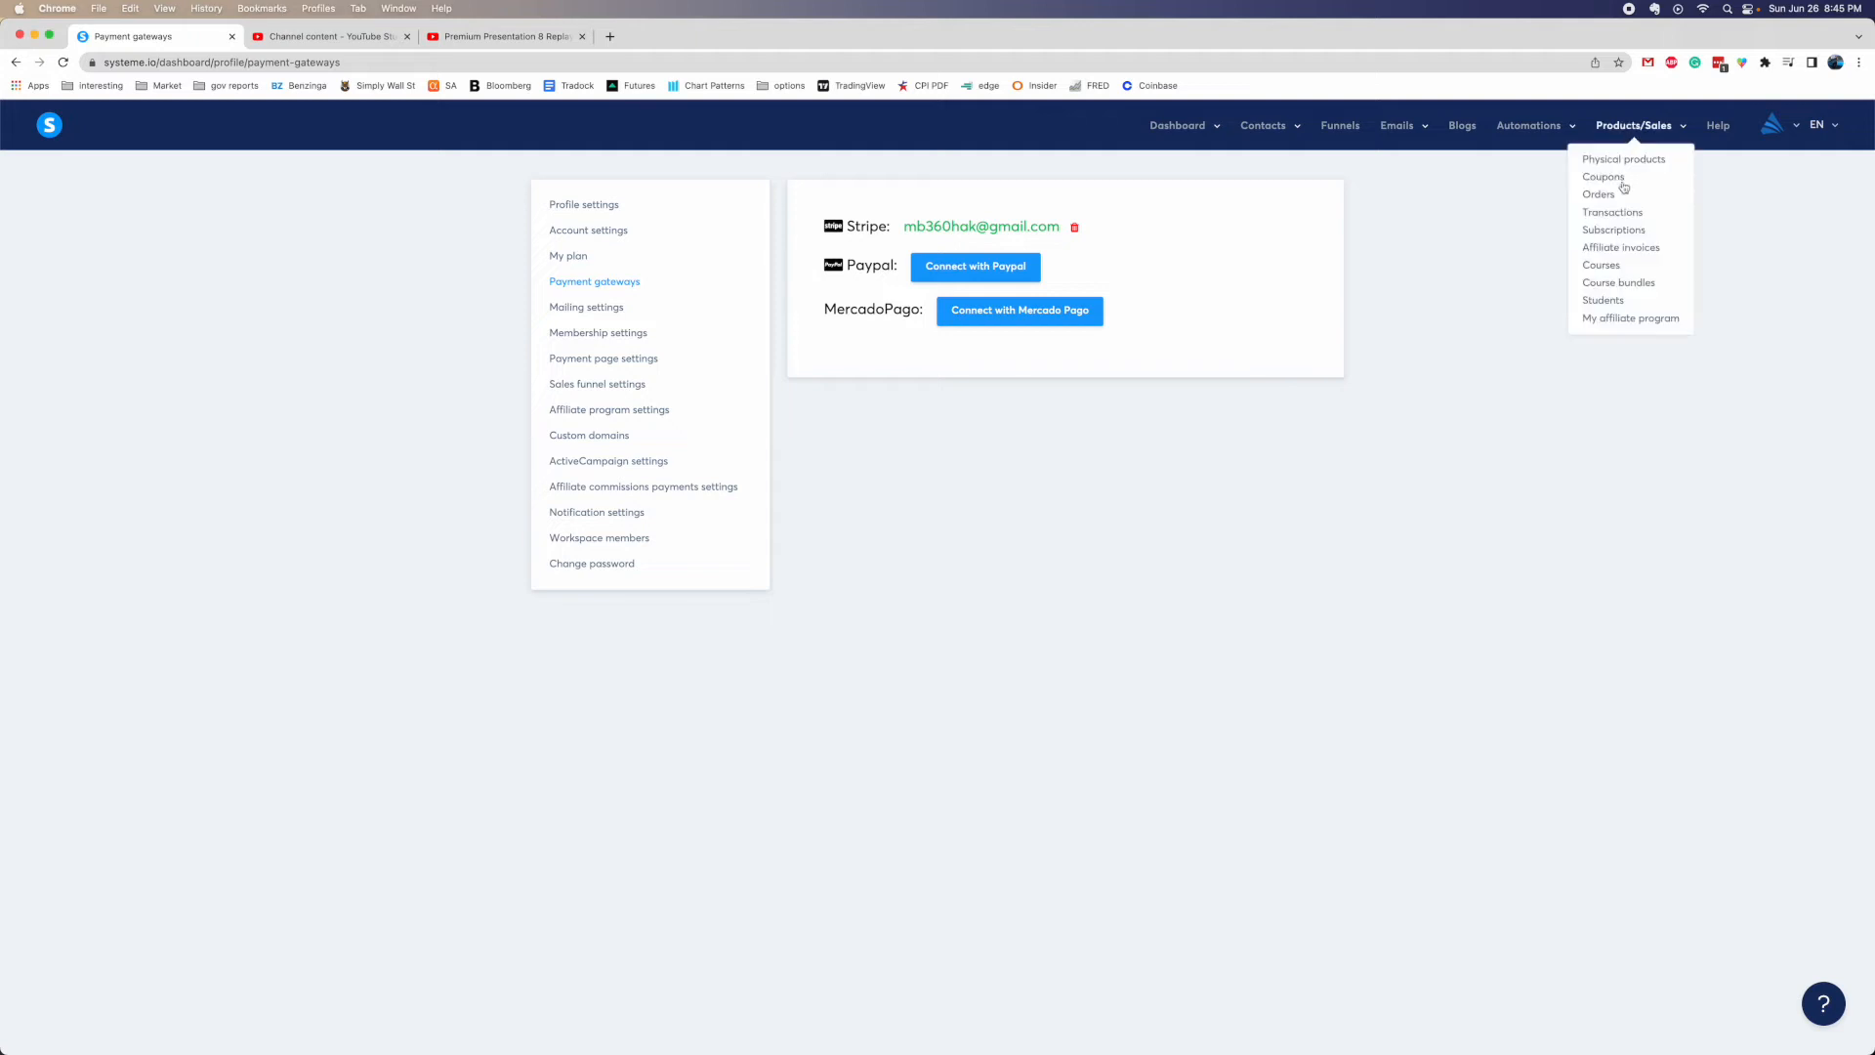
pyautogui.click(1598, 270)
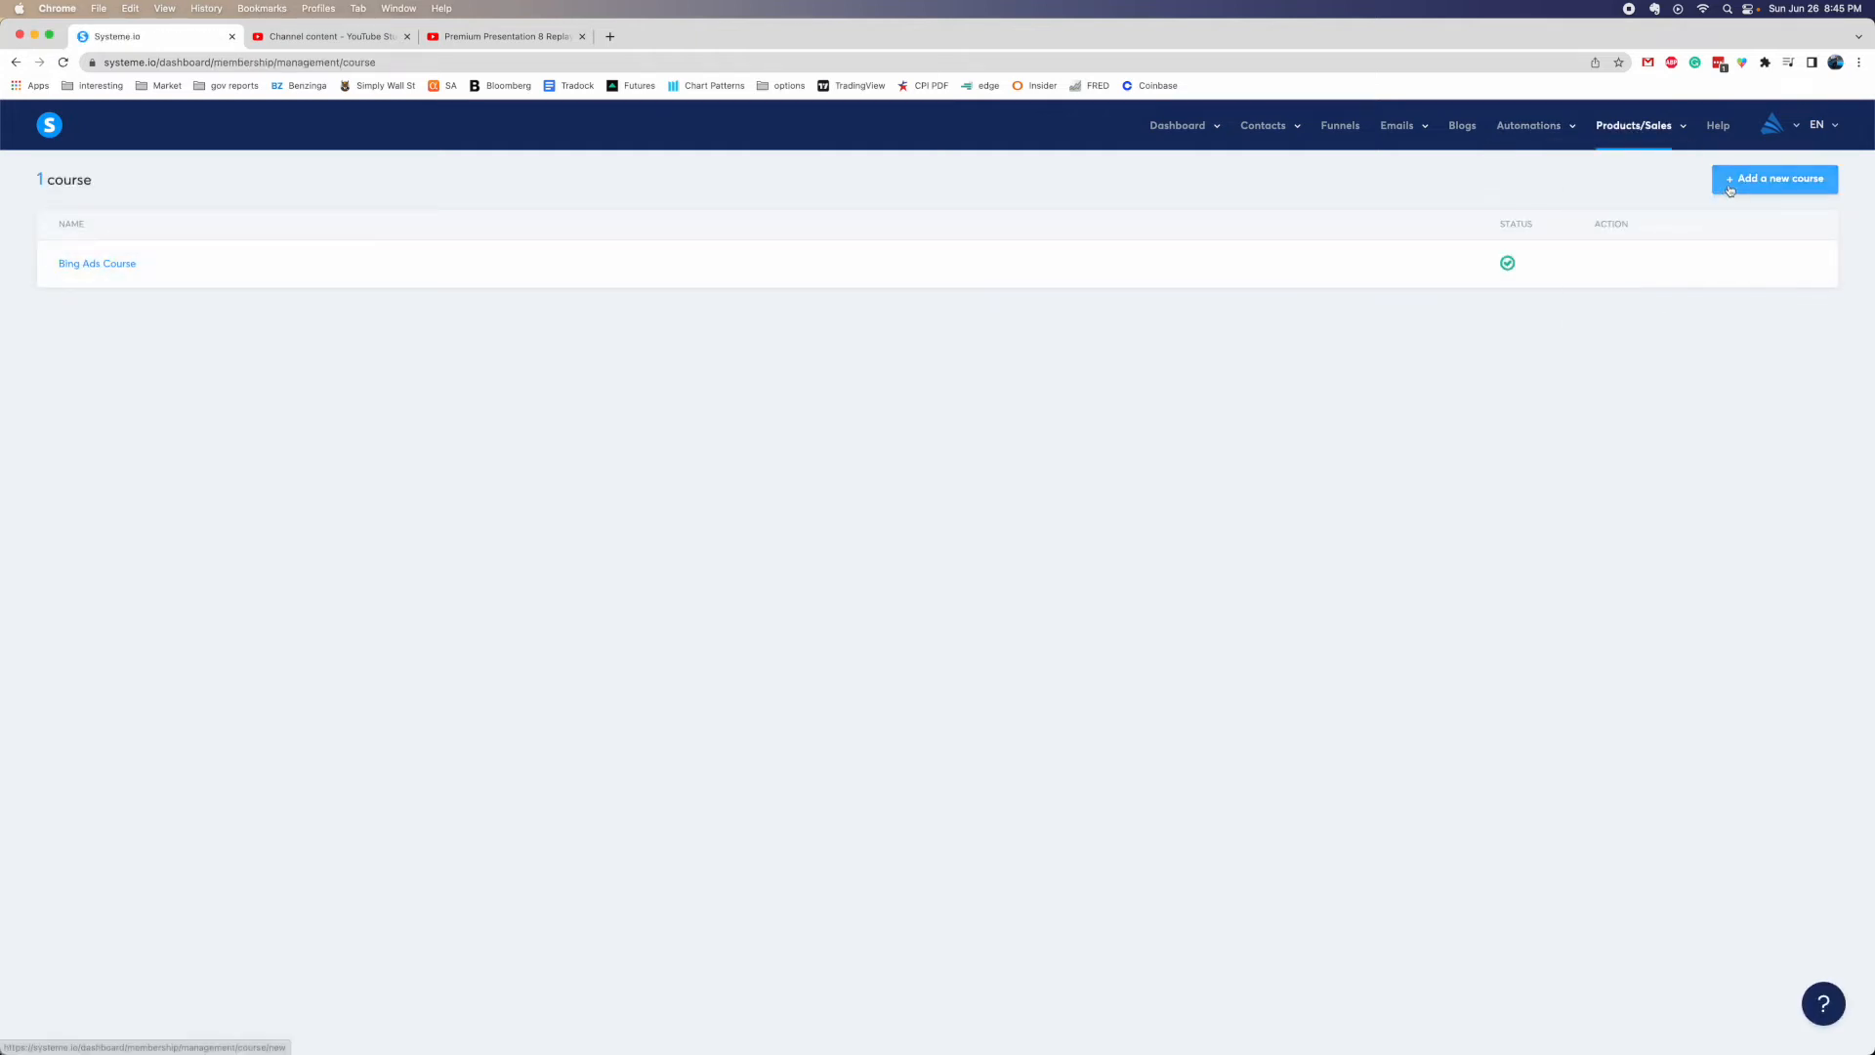
pyautogui.click(1761, 184)
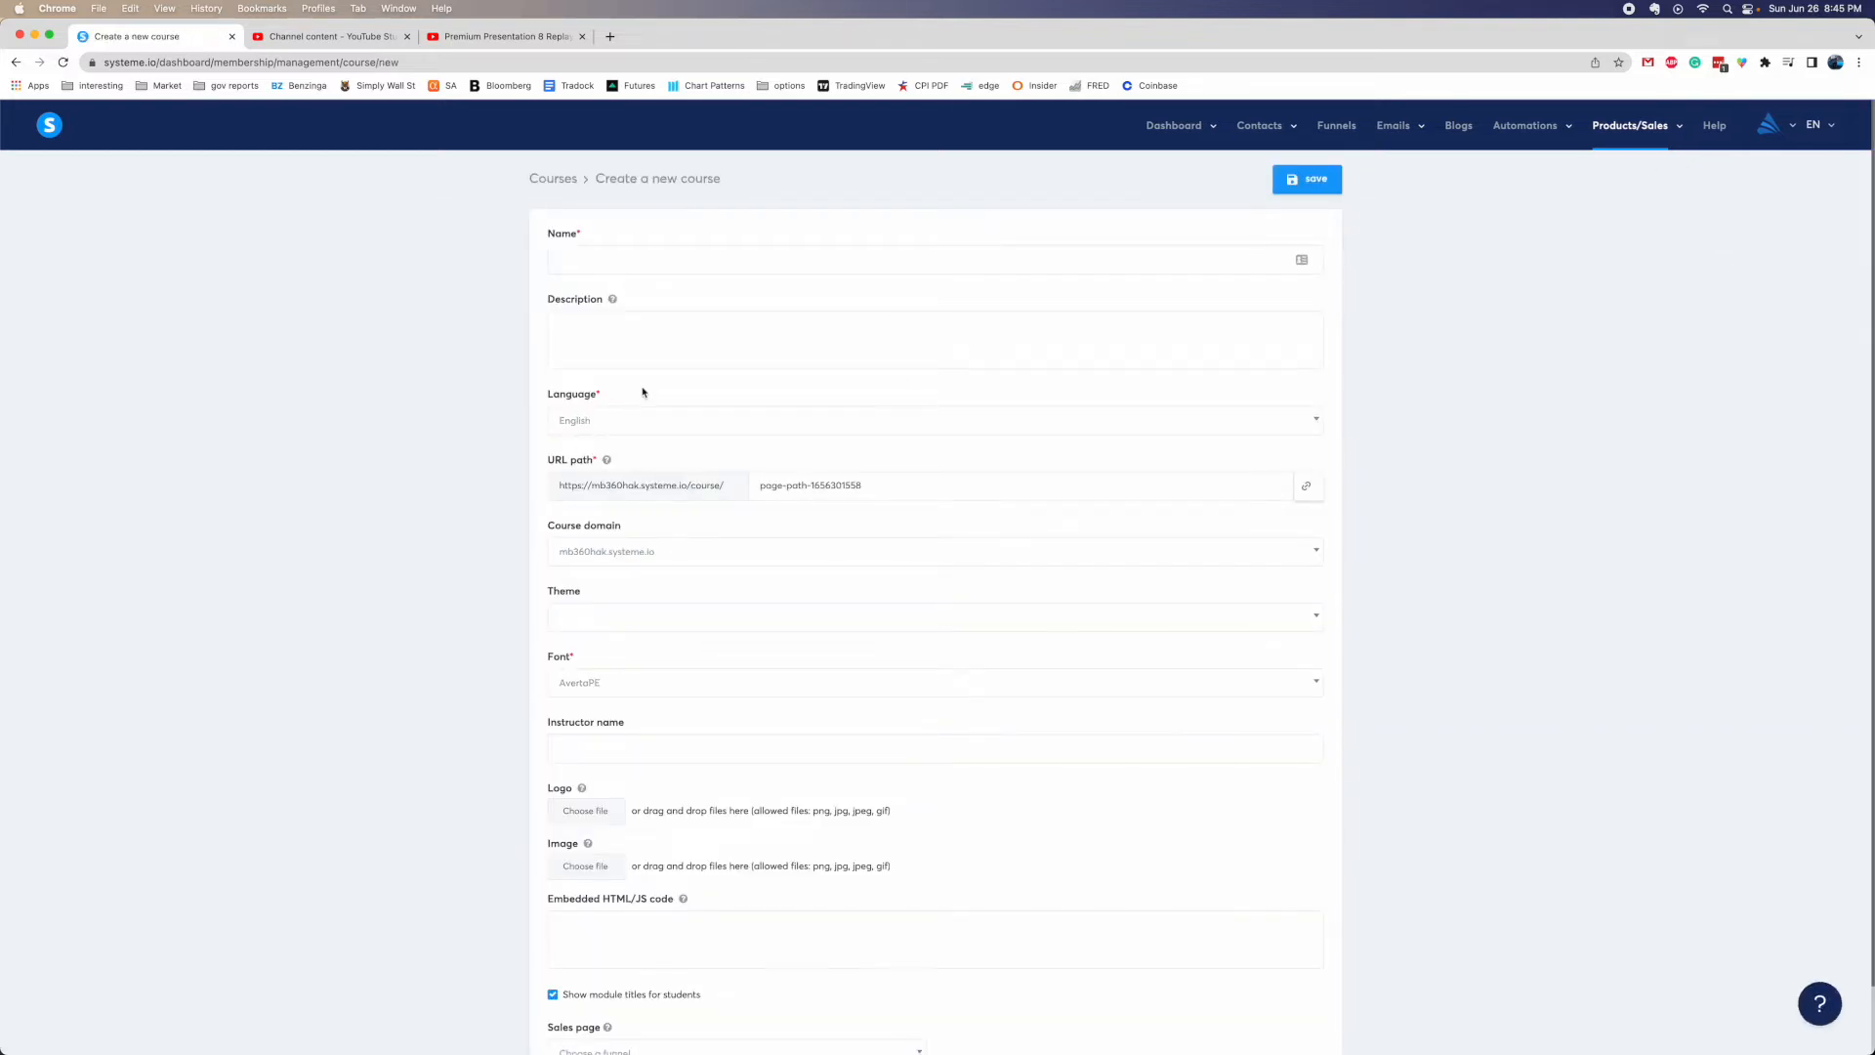
pyautogui.scroll(-2, 657, 489)
pyautogui.scroll(2, 654, 489)
# Name the course "New System" and describe it as "How to build a successful email marketing business"
pyautogui.click(623, 260)
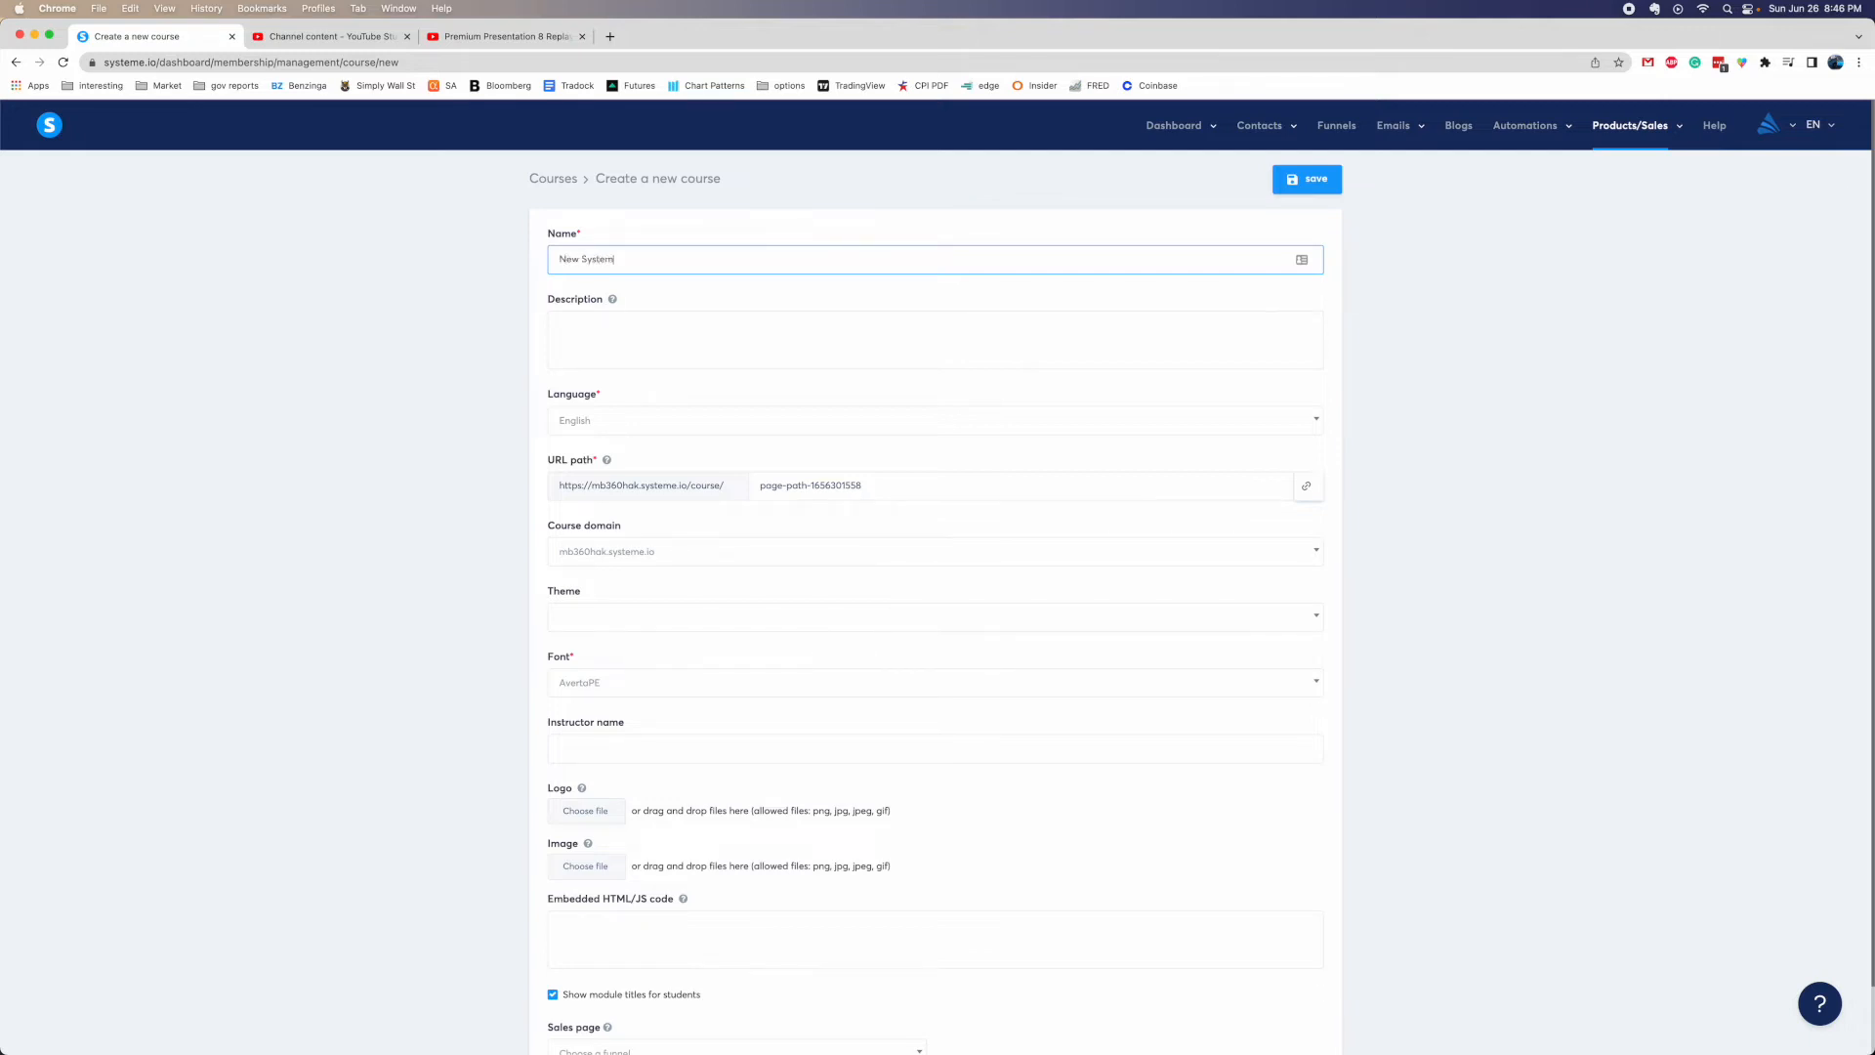
pyautogui.click(604, 343)
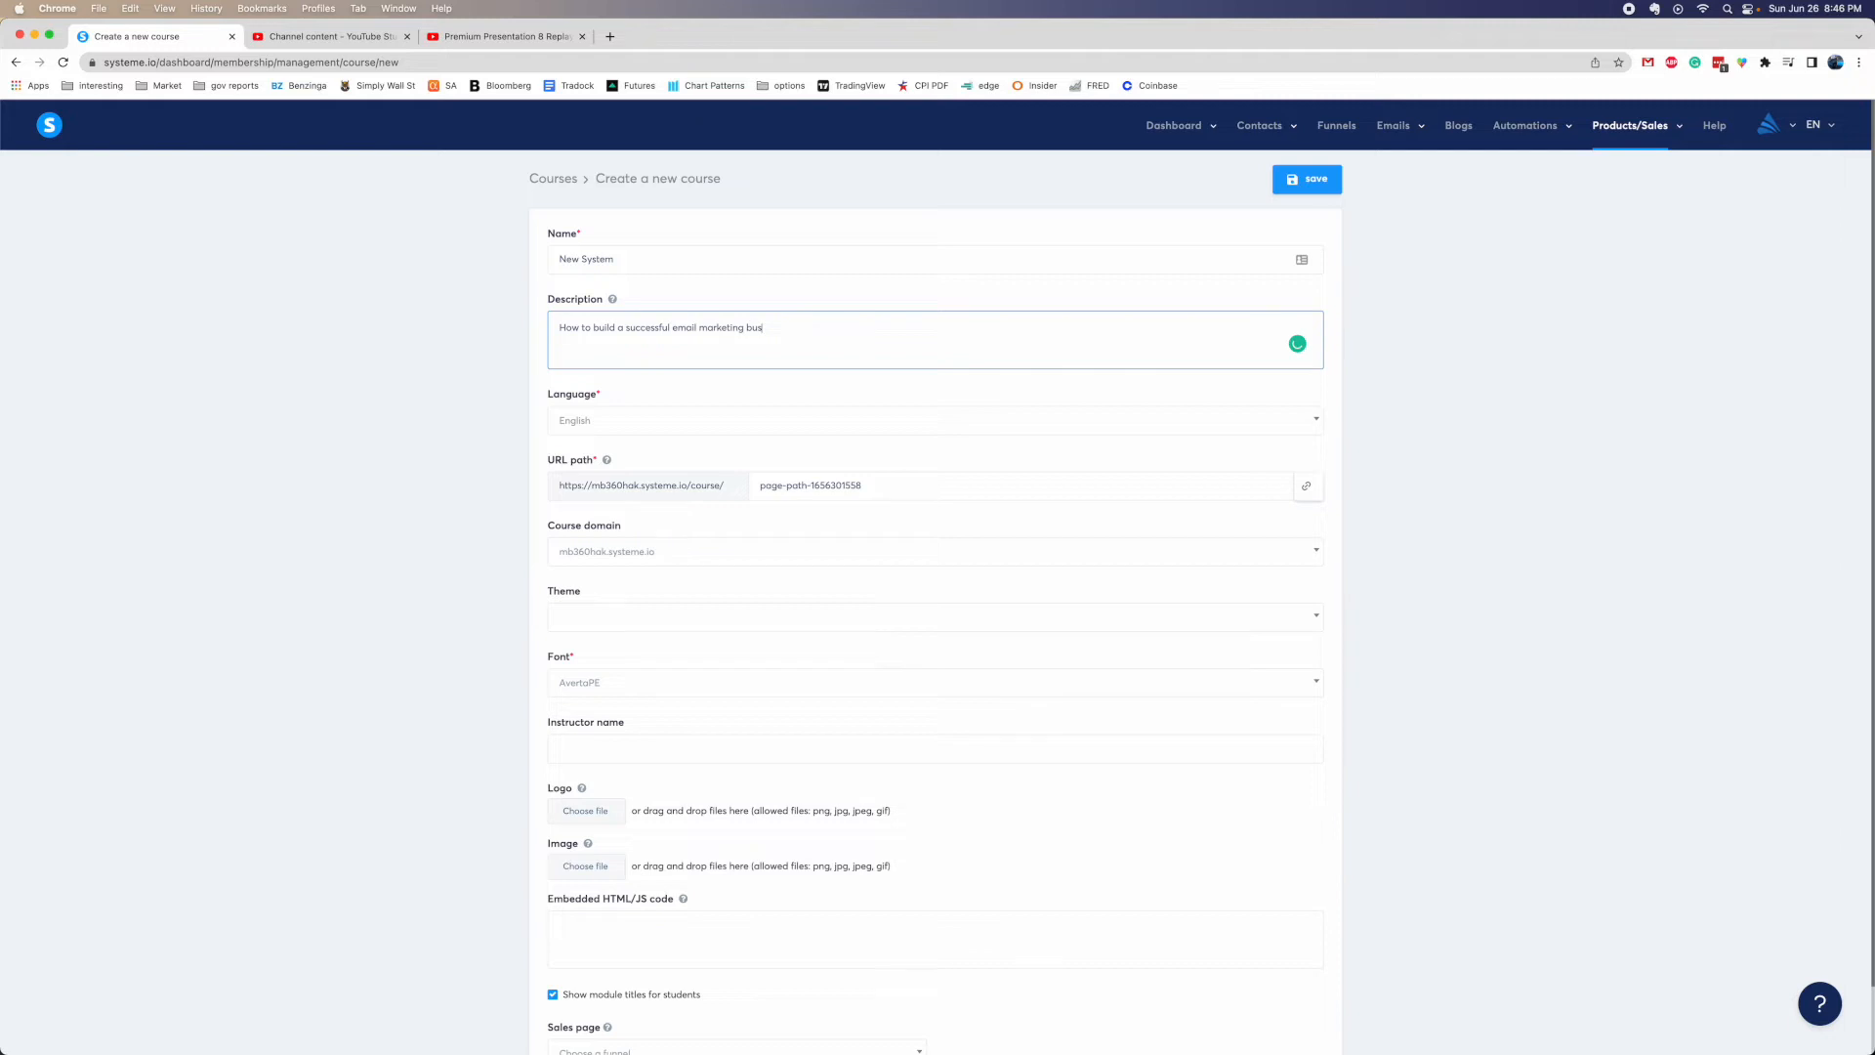
pyautogui.click(478, 461)
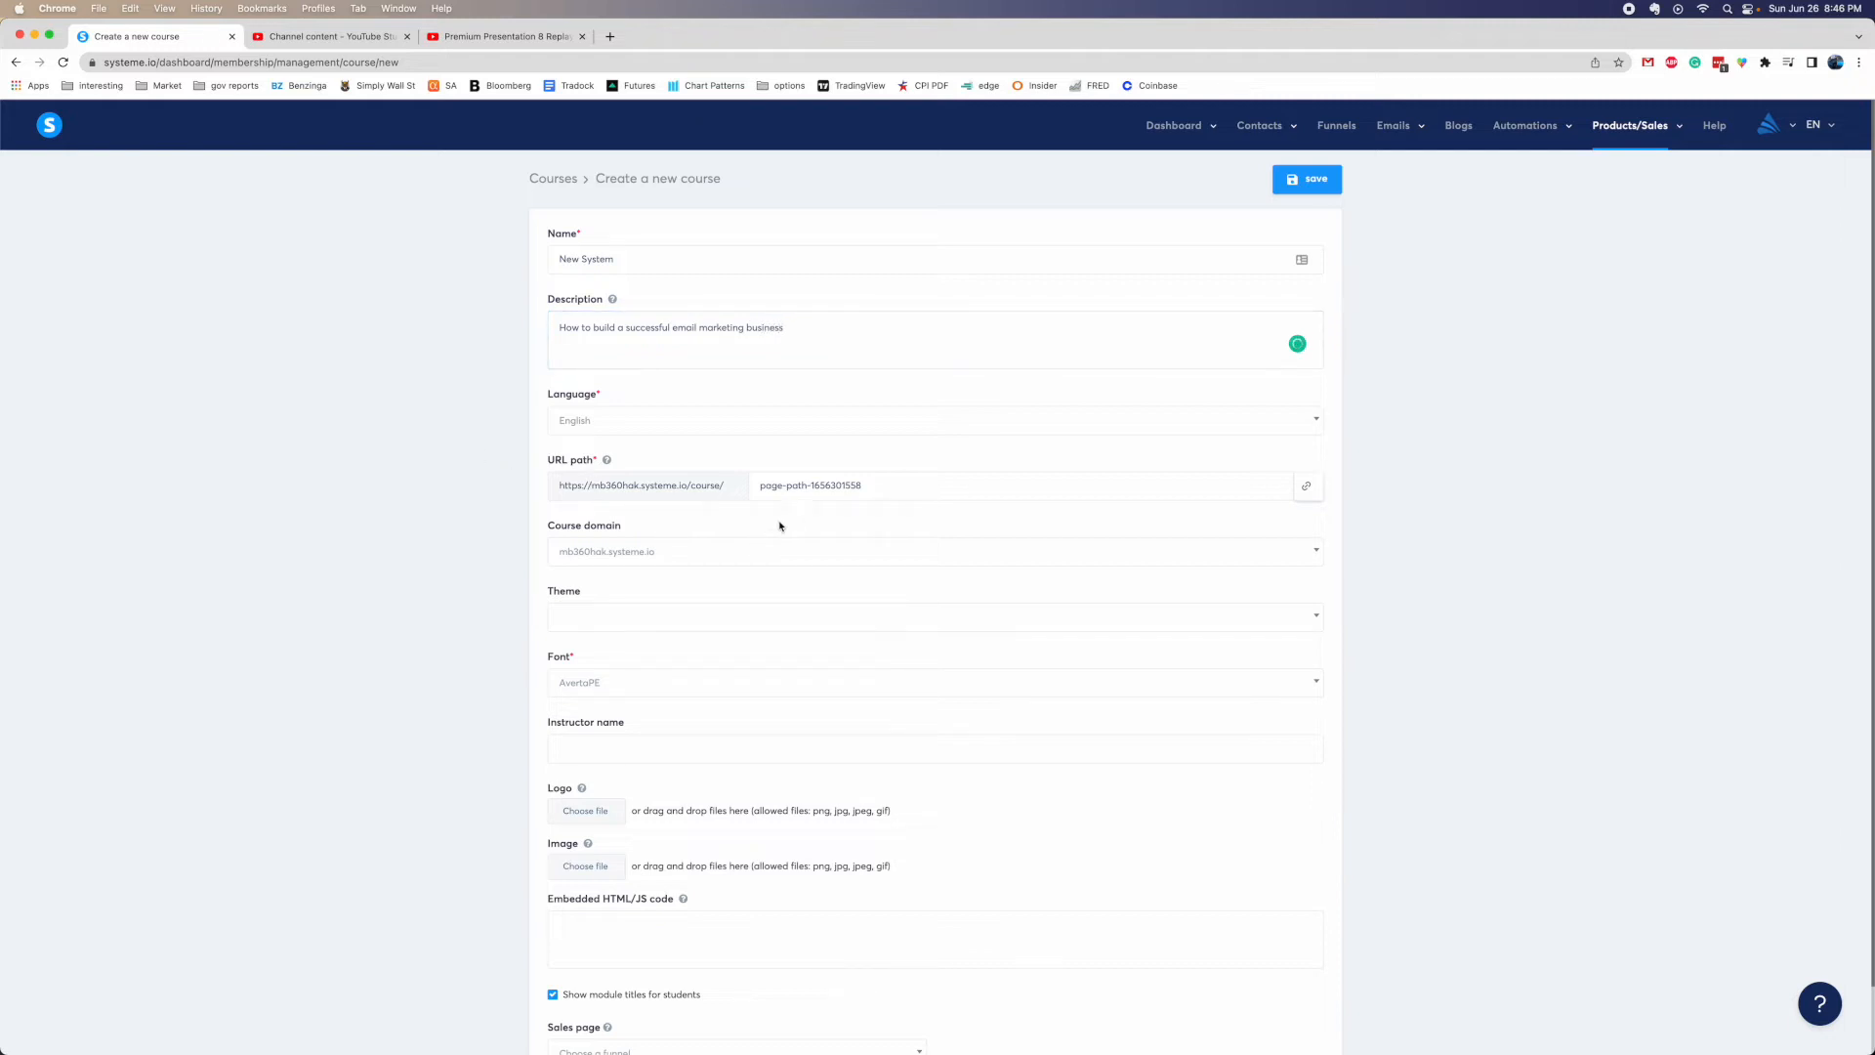
# Set the course theme to Beige and enter the instructor's name
pyautogui.scroll(-2, 778, 444)
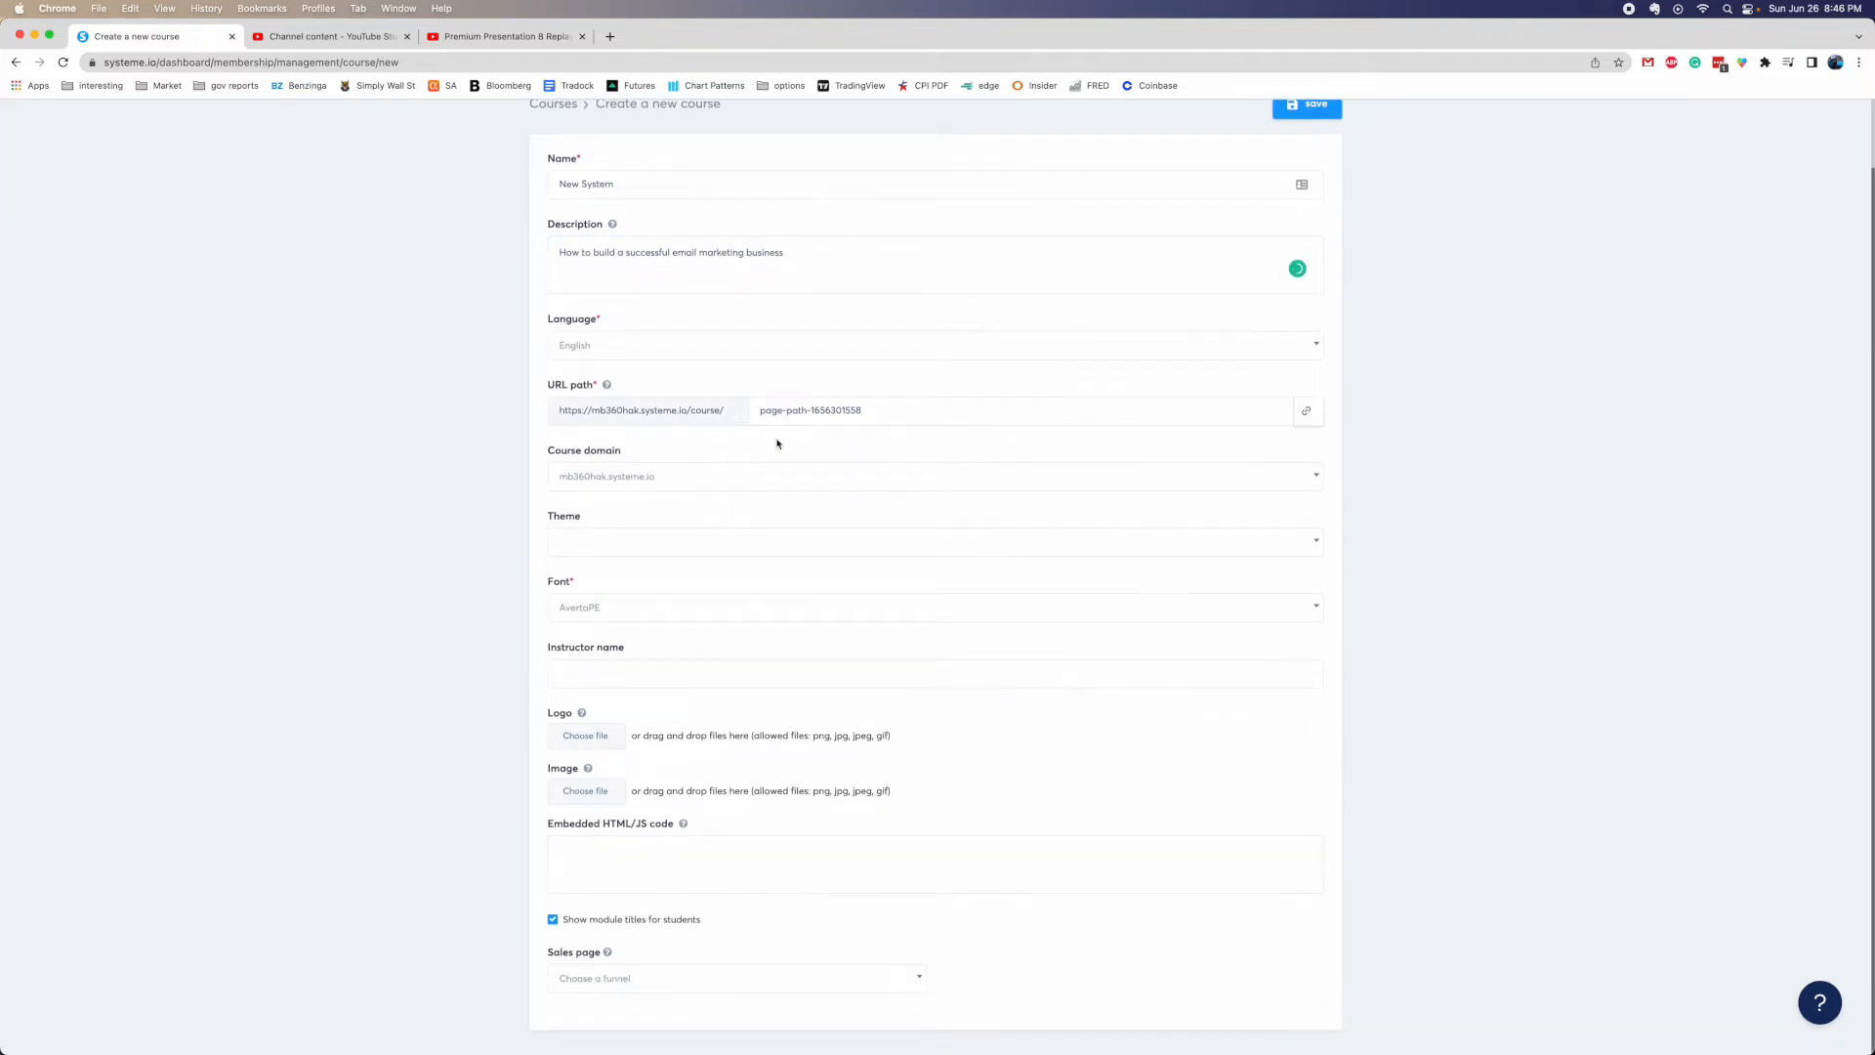
pyautogui.click(673, 488)
pyautogui.click(608, 488)
pyautogui.click(598, 544)
pyautogui.click(452, 544)
pyautogui.click(704, 547)
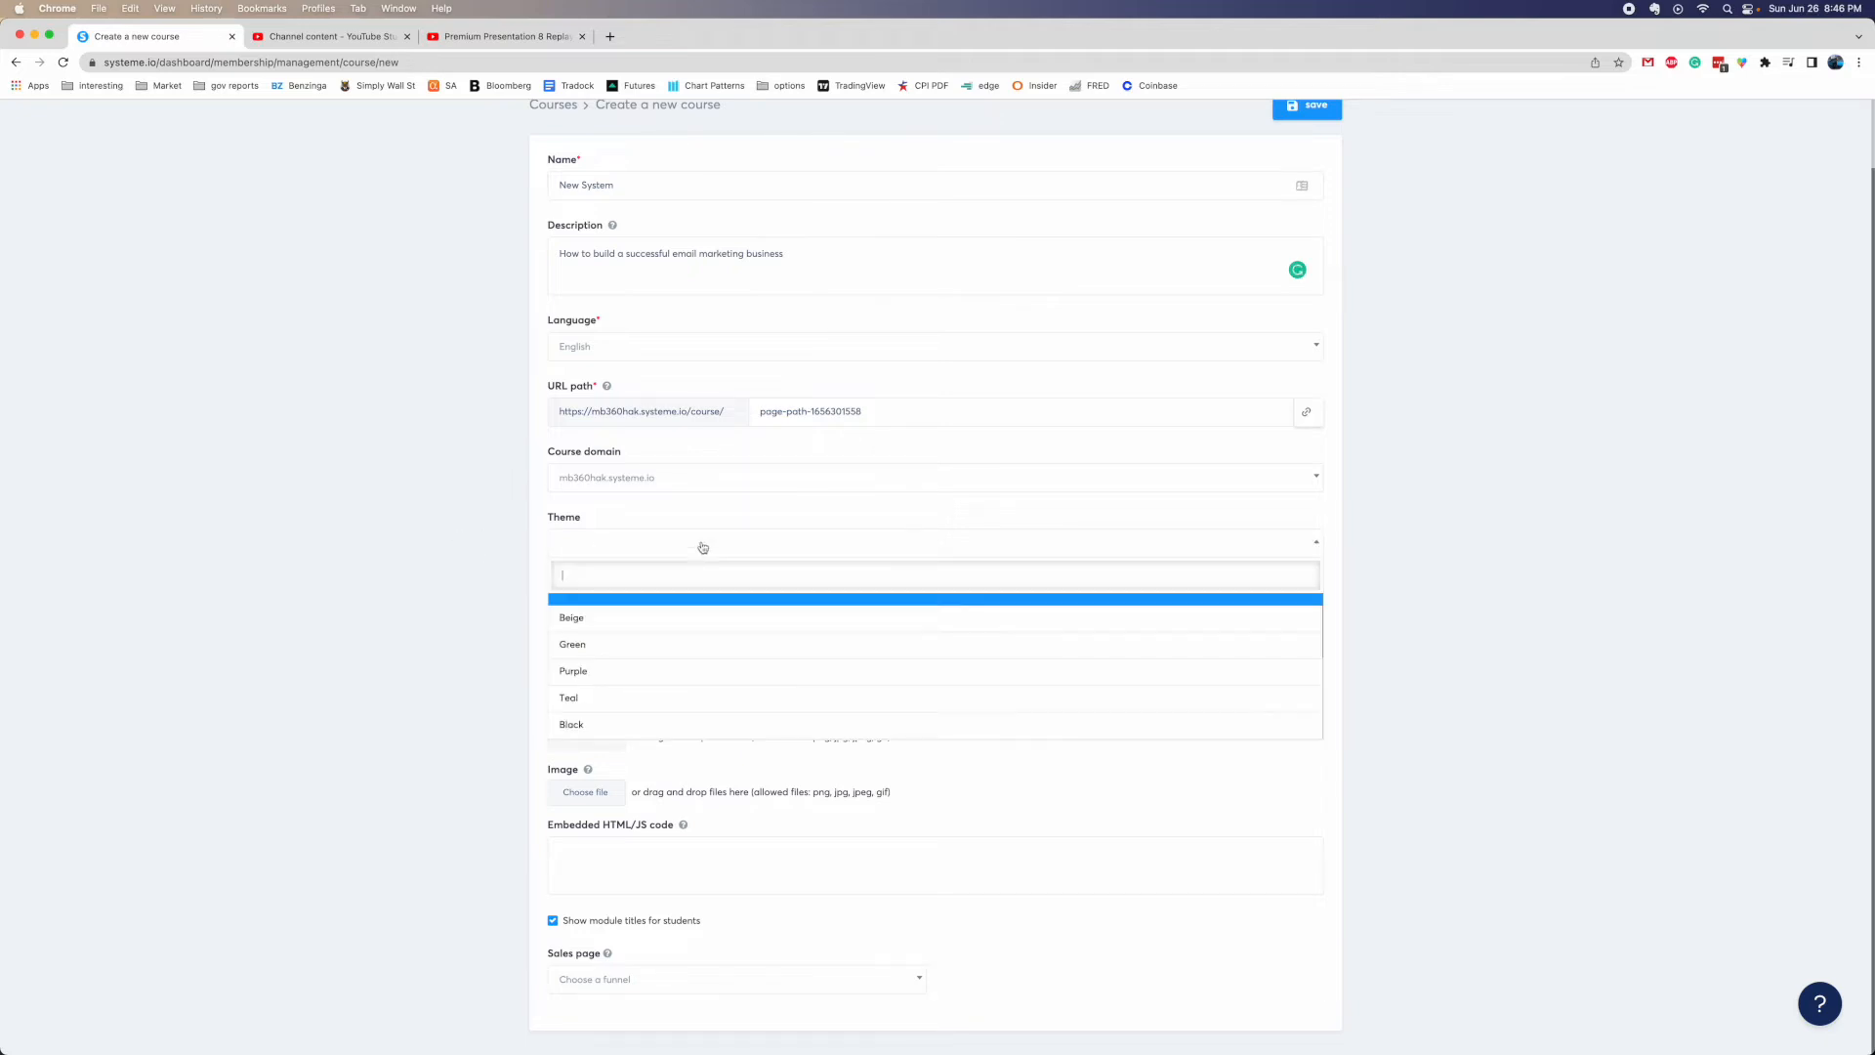
pyautogui.click(615, 620)
pyautogui.click(590, 676)
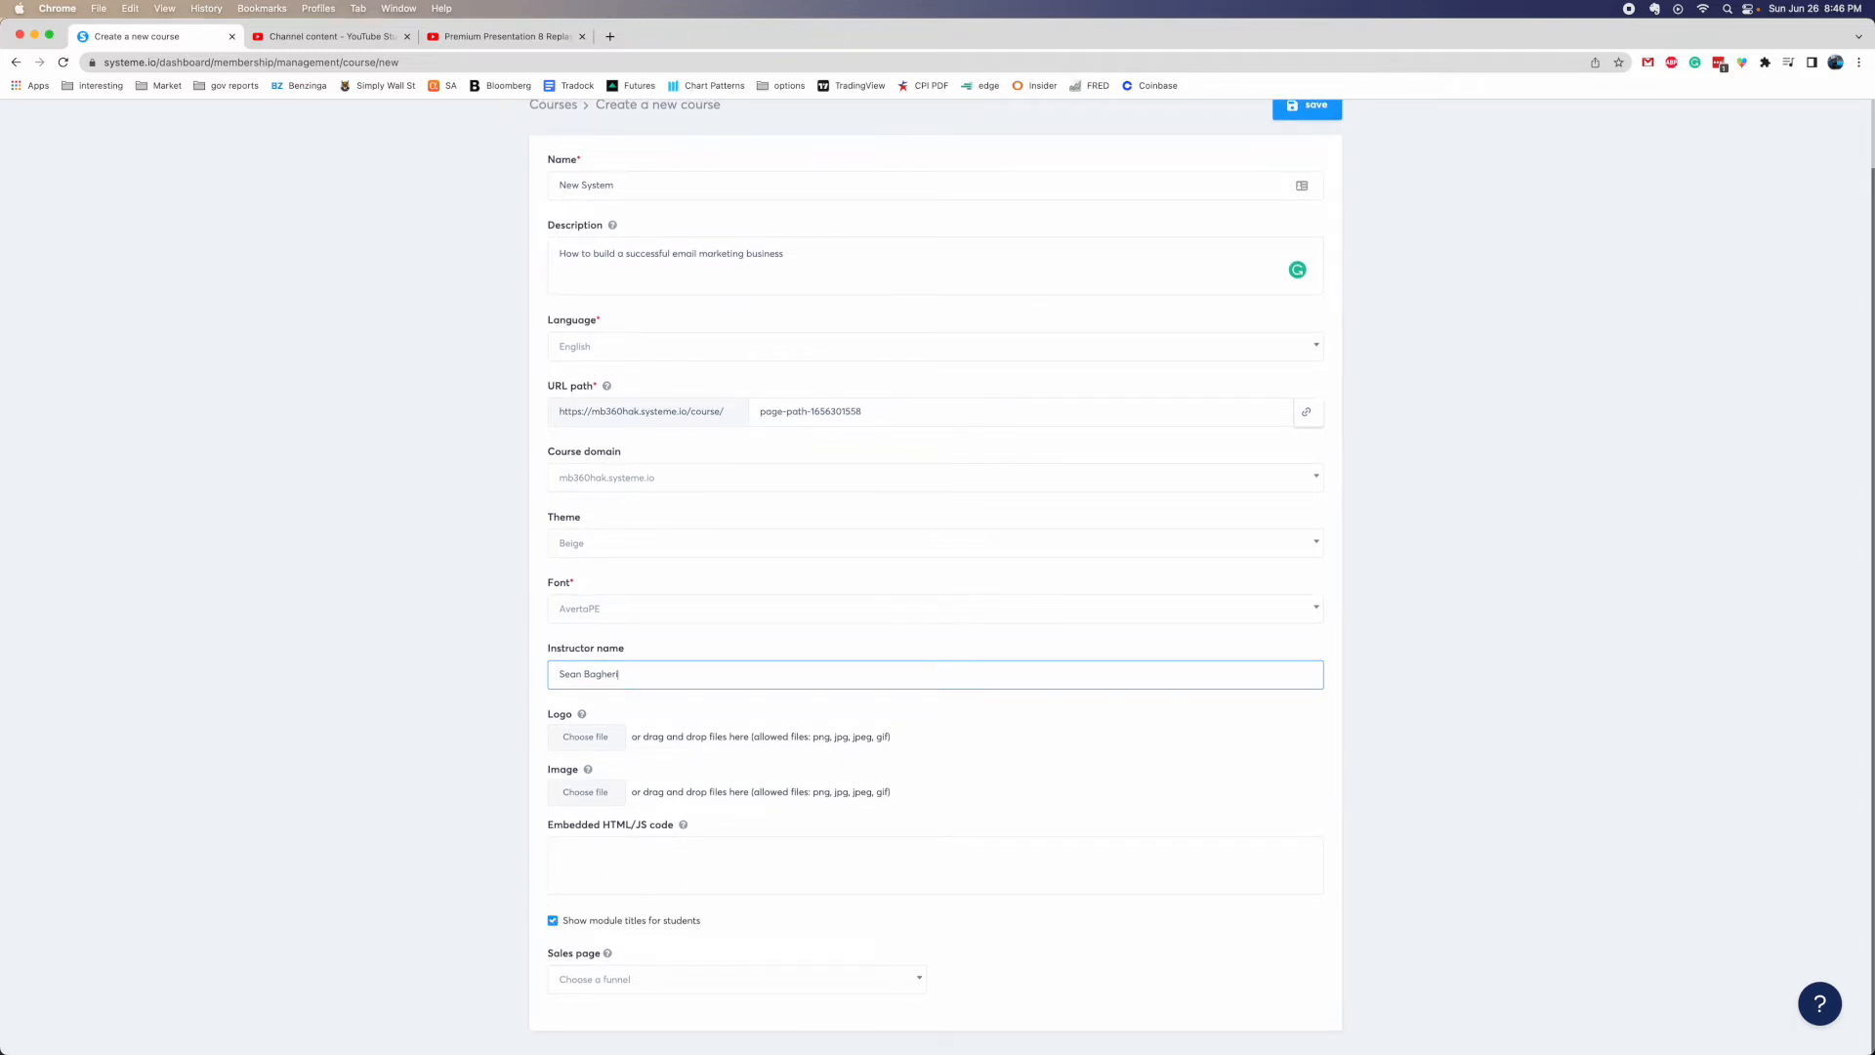
# Check the funnels offered as the course's sales page and save the new course
pyautogui.click(1275, 1033)
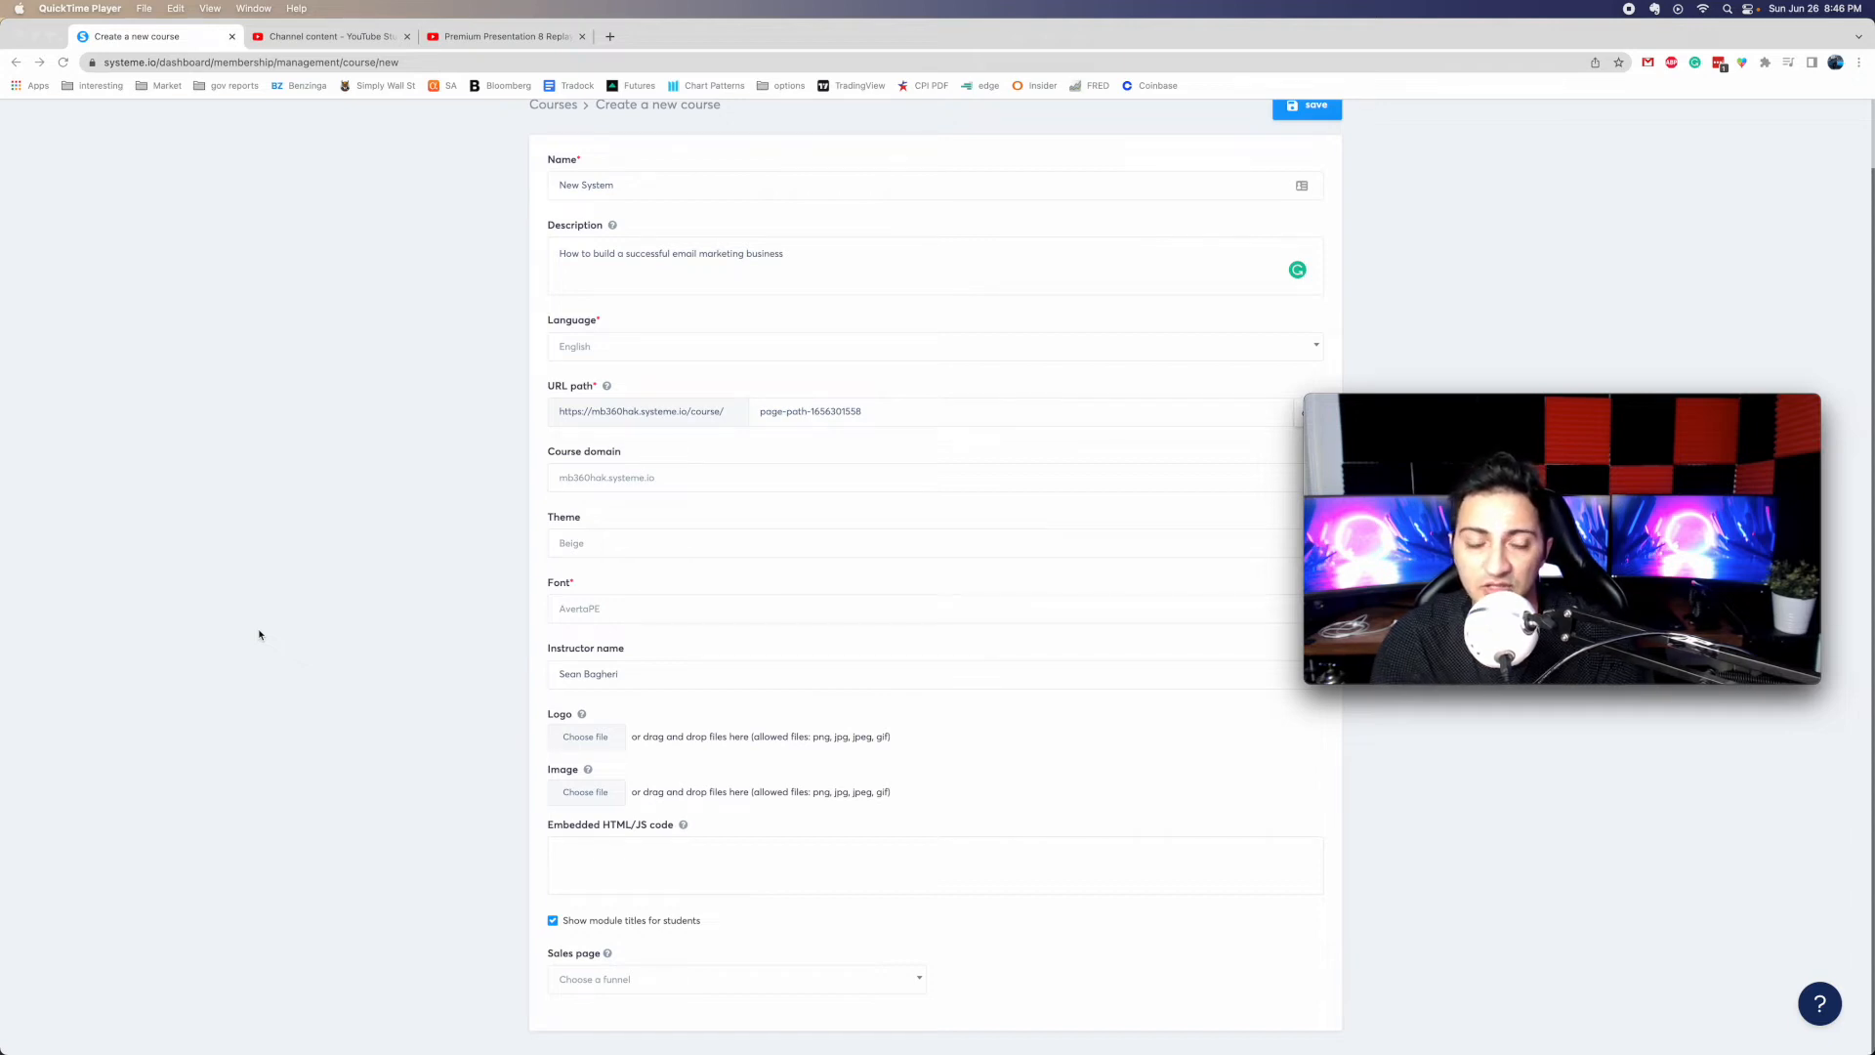
pyautogui.click(324, 640)
pyautogui.click(723, 980)
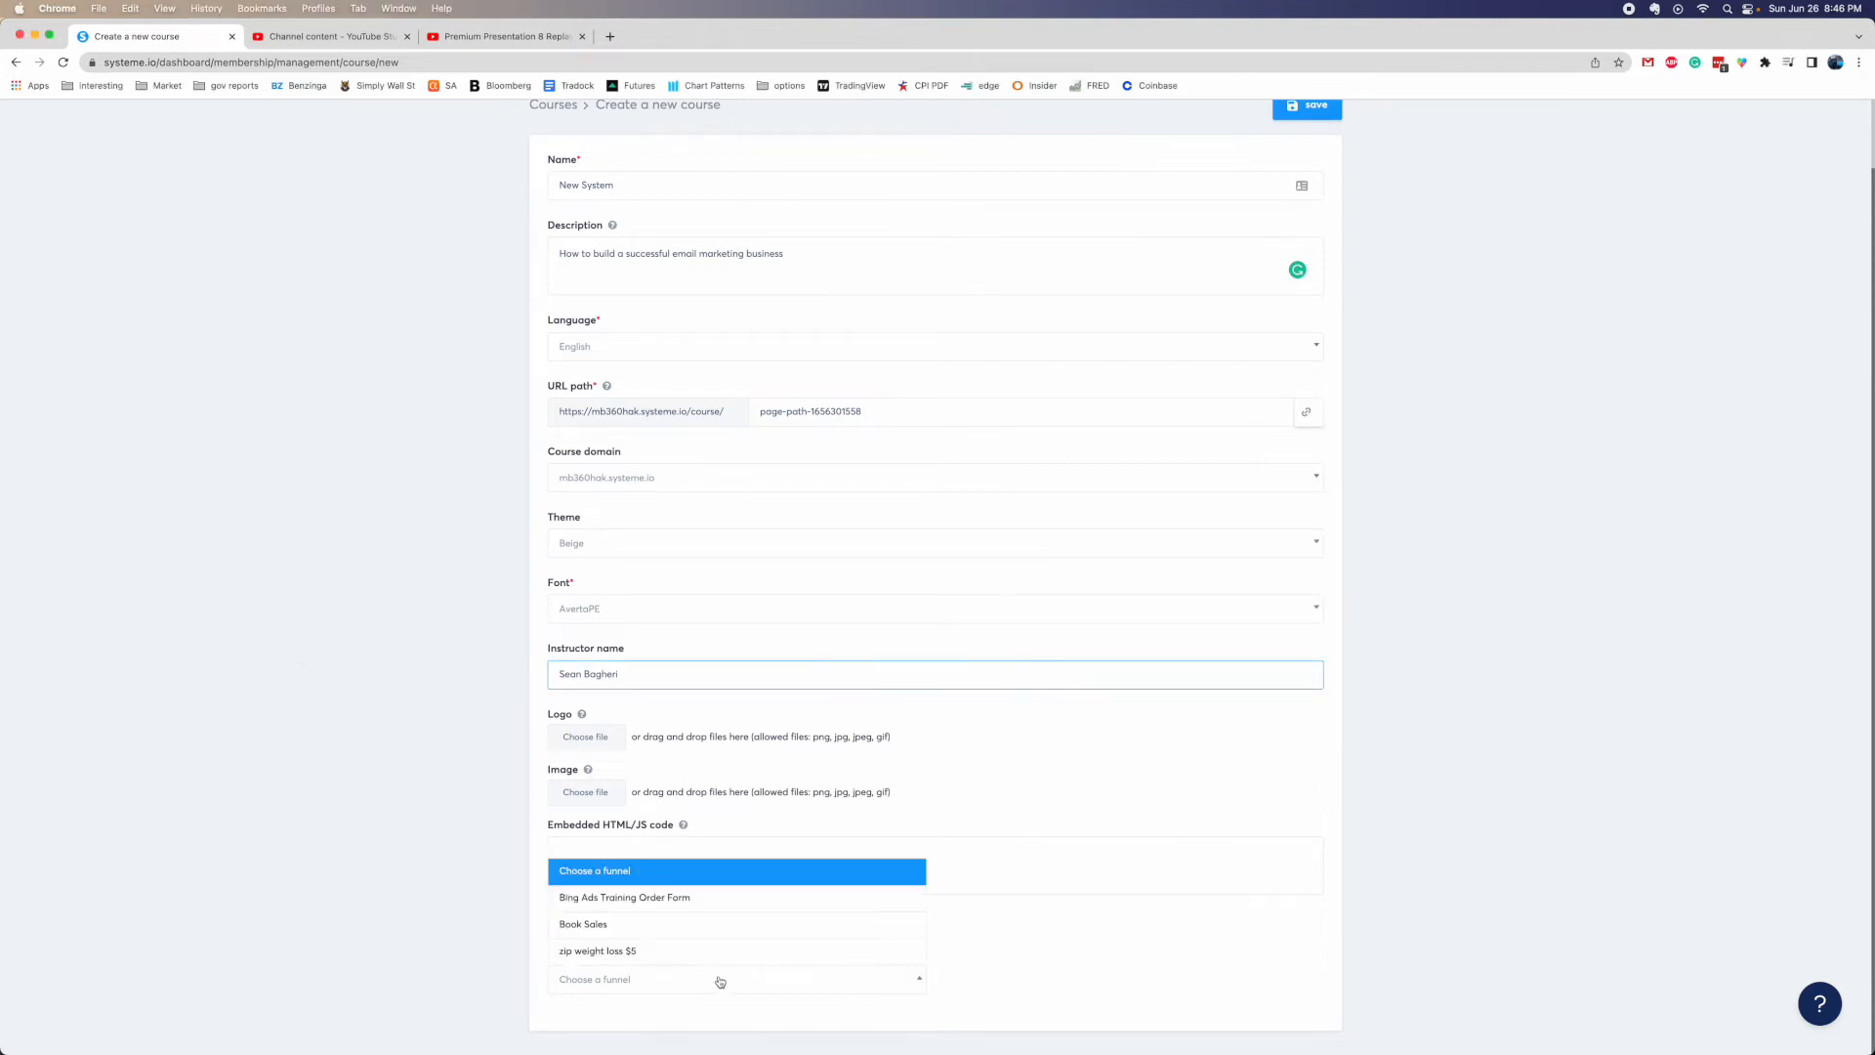
pyautogui.click(363, 927)
pyautogui.scroll(2, 404, 835)
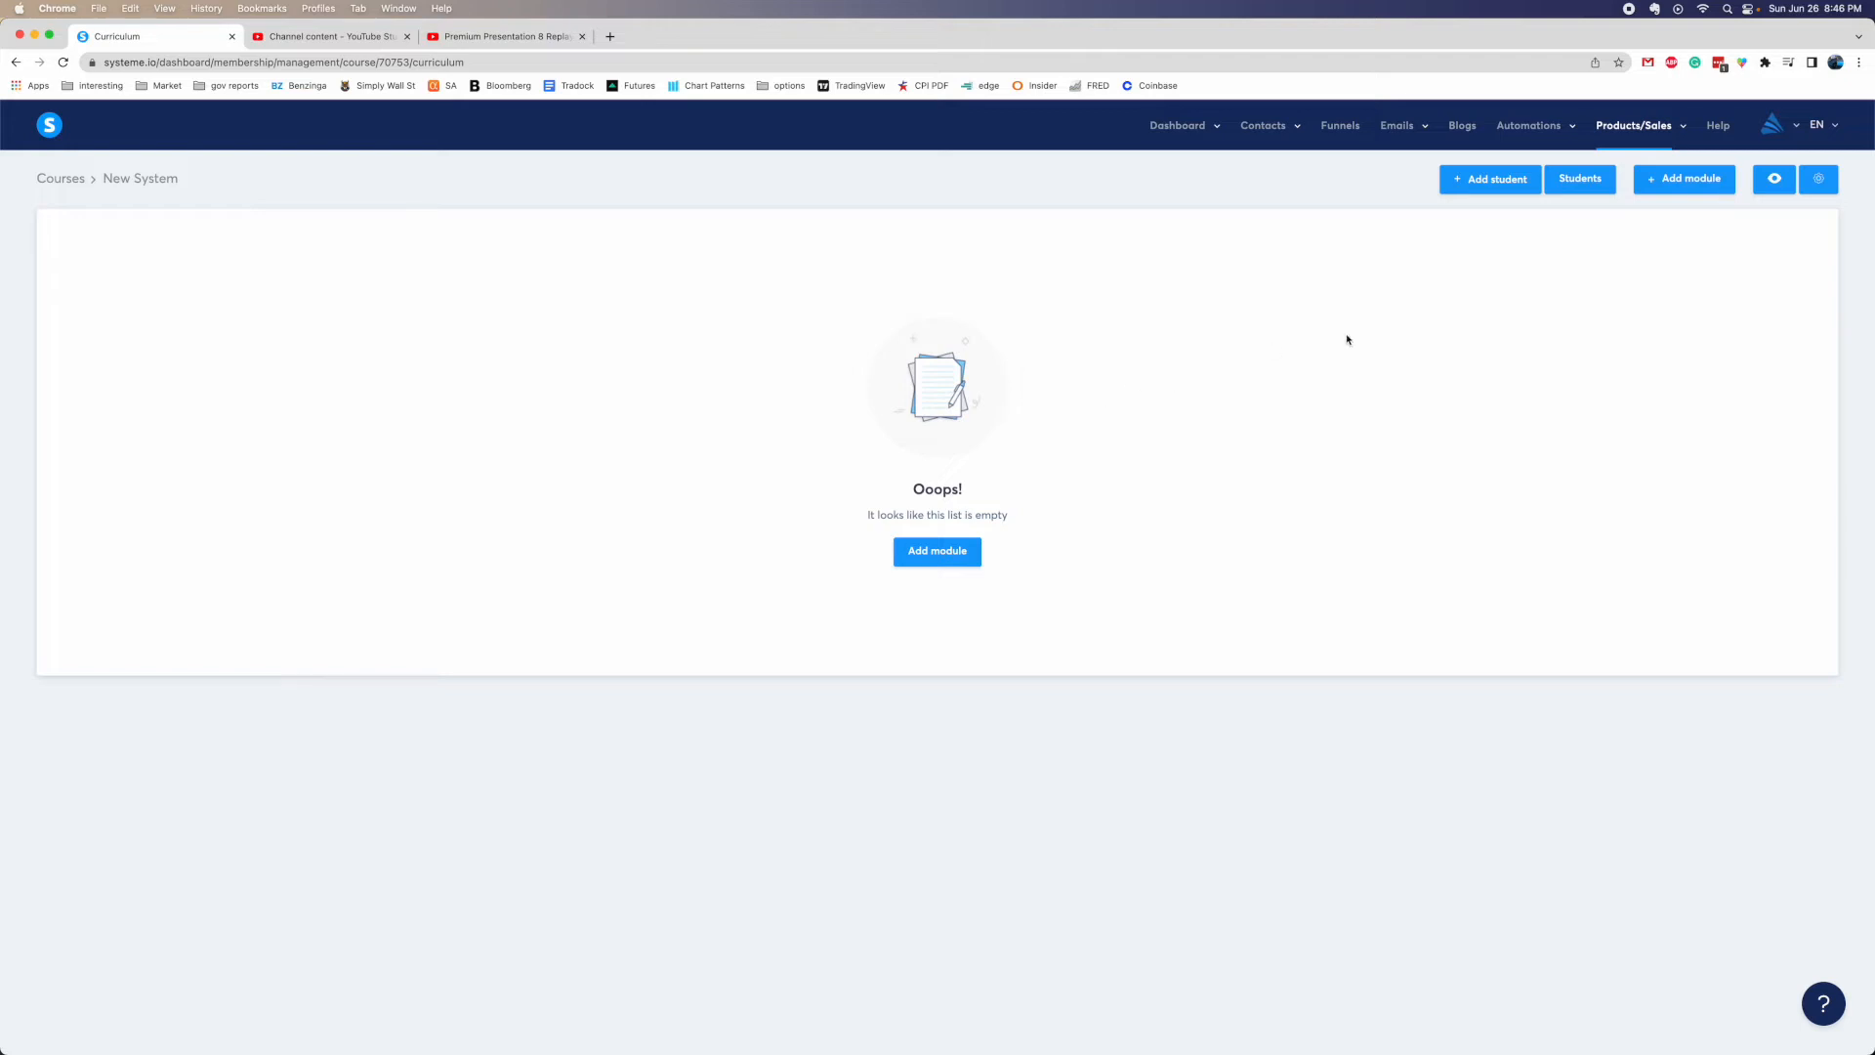
# Reopen the New System course from the course list and add a module named "Module 1: start"
pyautogui.moveTo(1639, 134)
pyautogui.click(1597, 267)
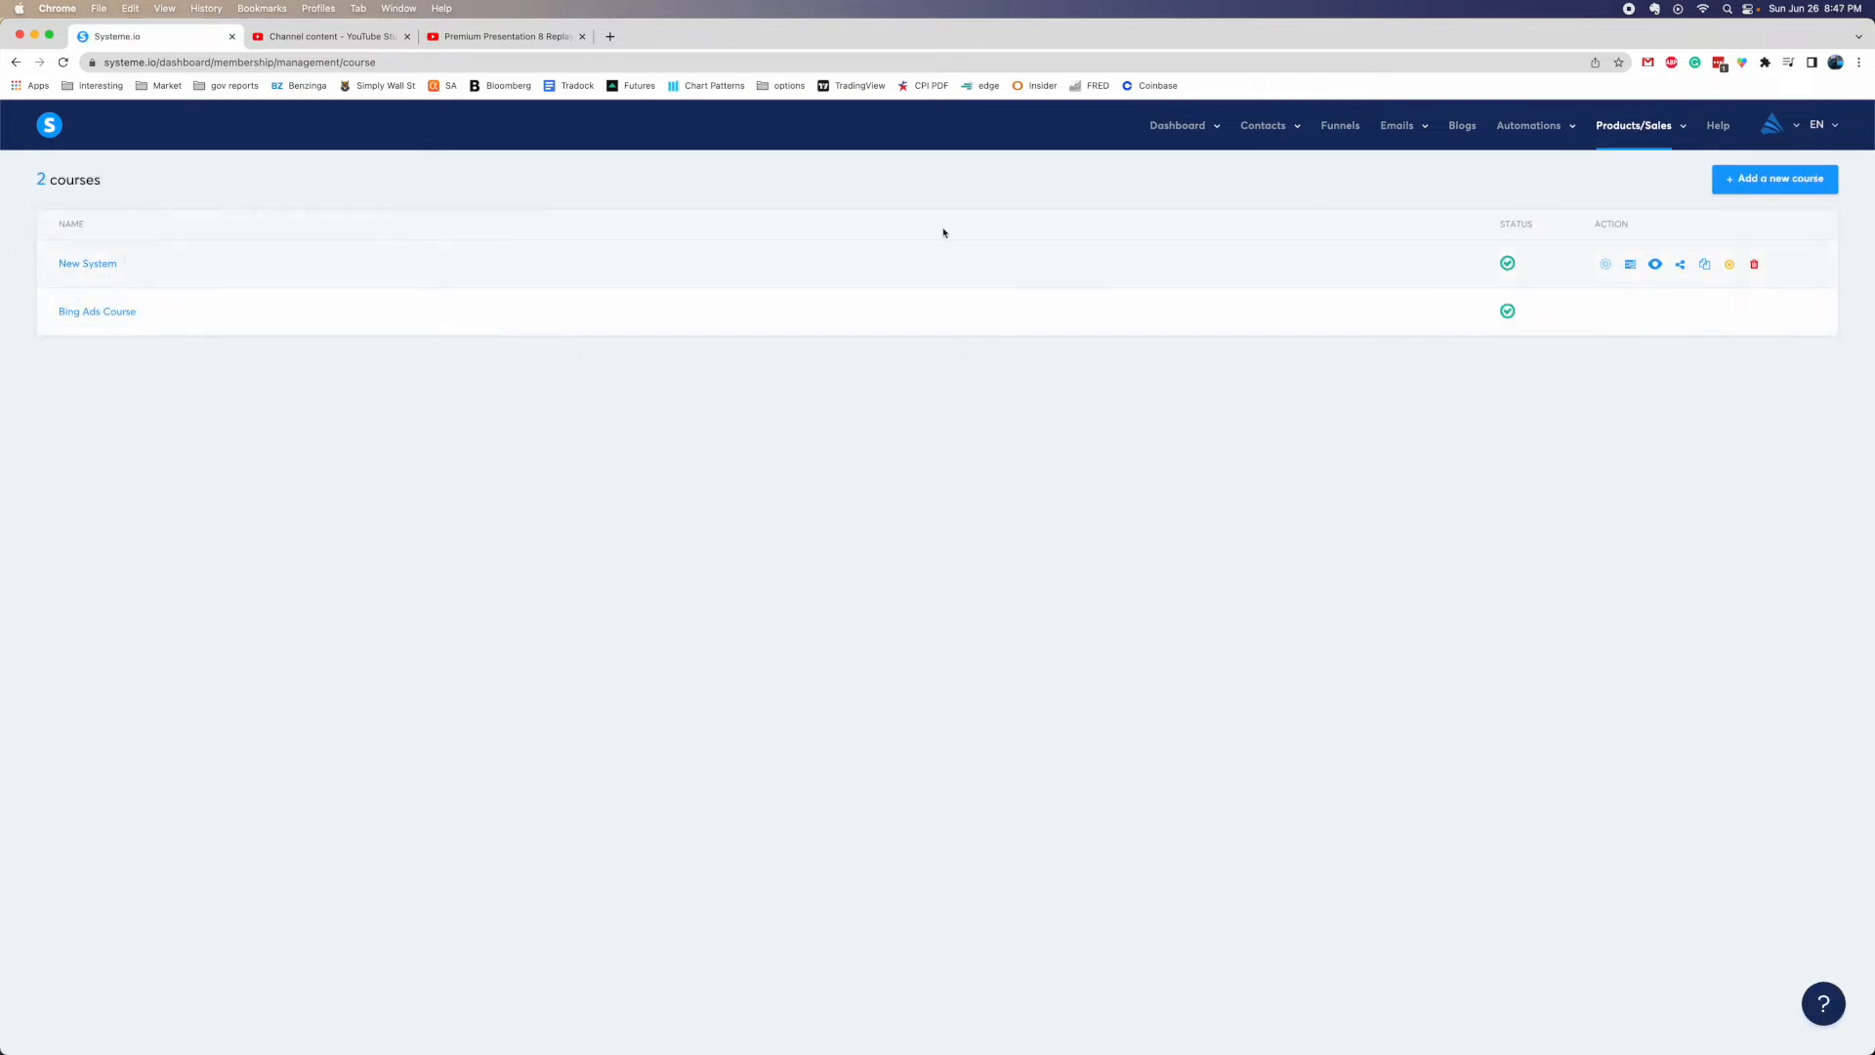
pyautogui.click(80, 266)
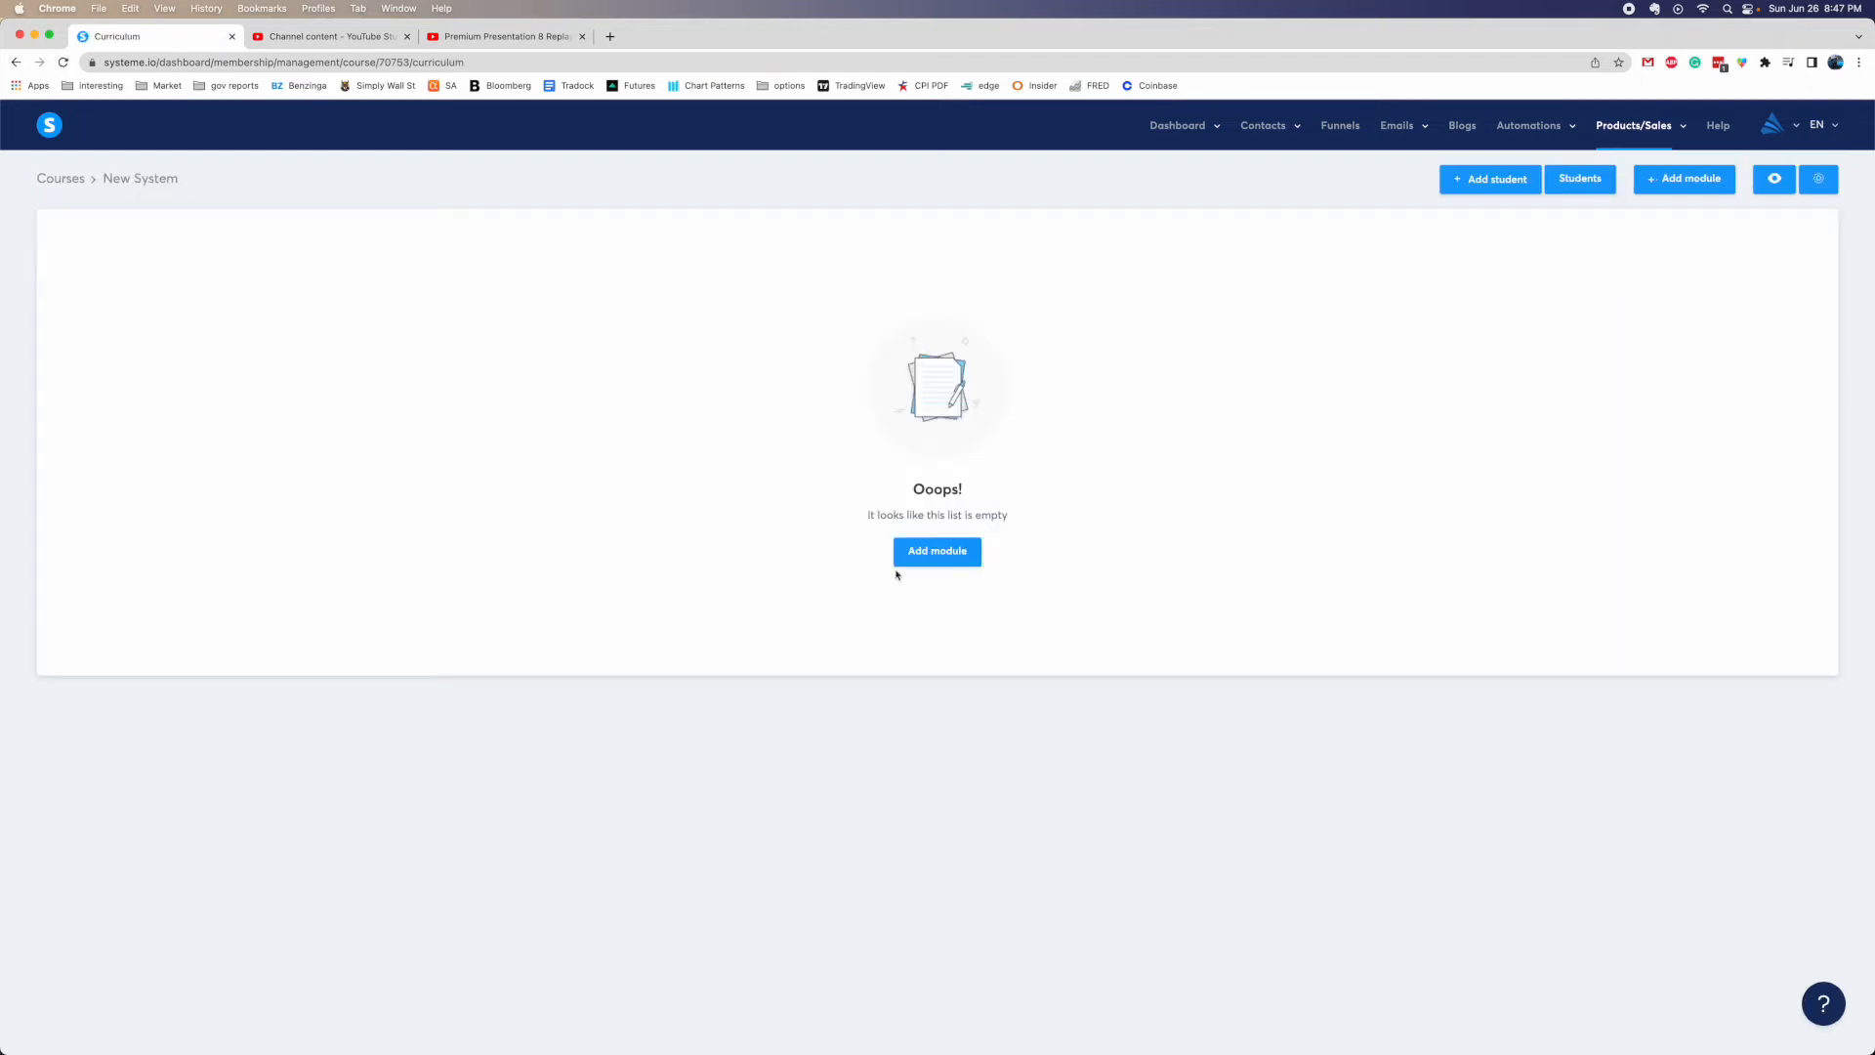
pyautogui.click(899, 557)
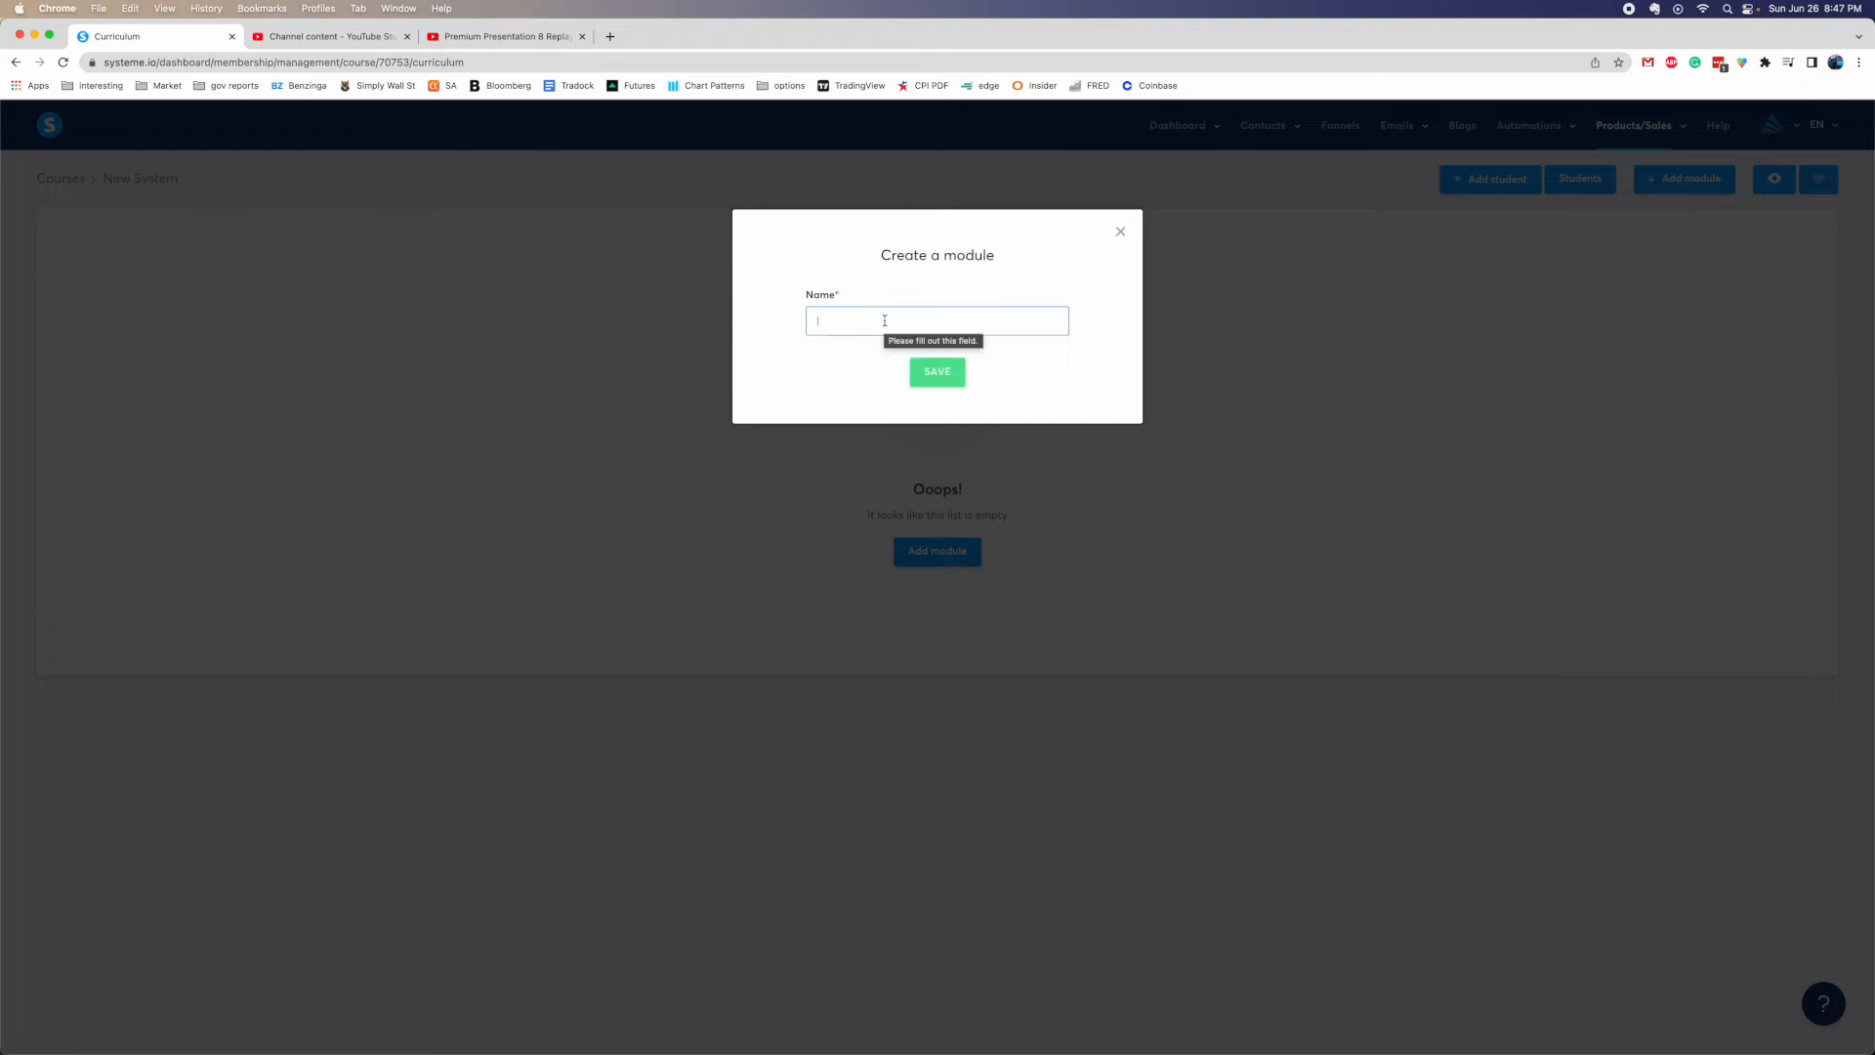
pyautogui.write('Module 1: s')
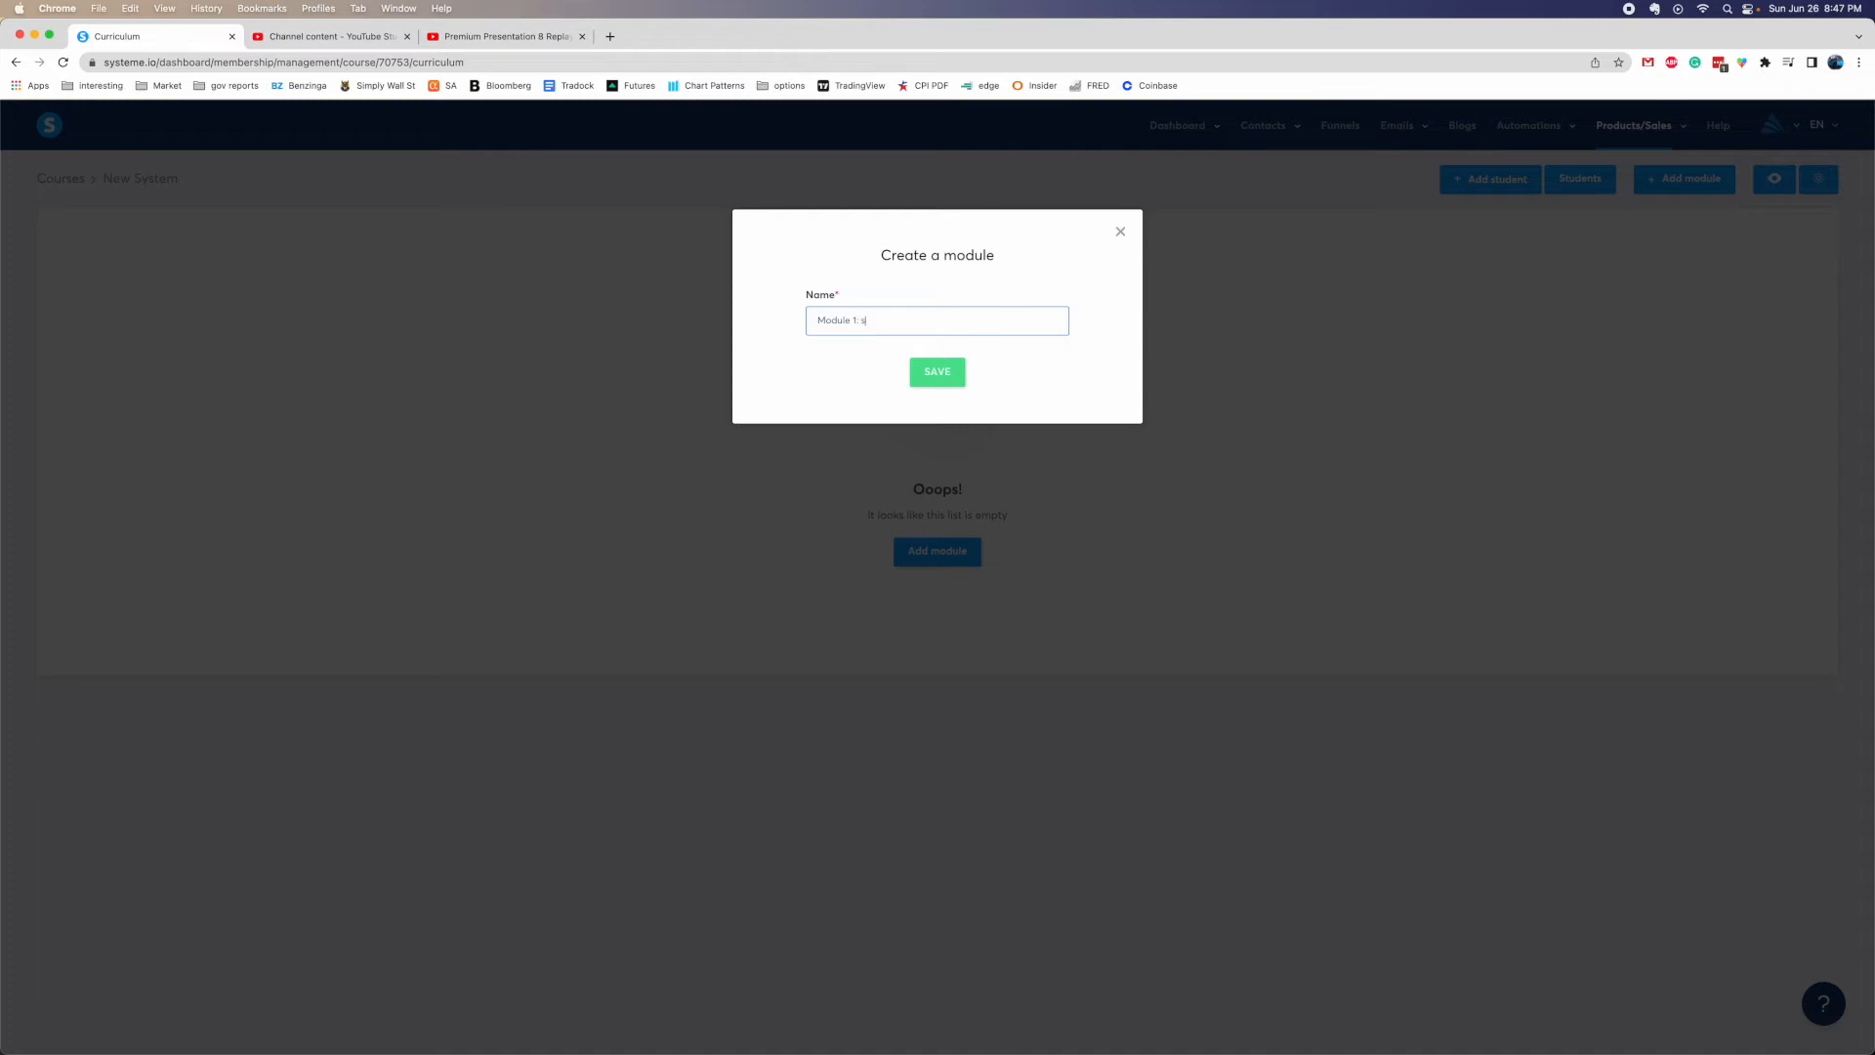
pyautogui.write('tart')
pyautogui.click(948, 379)
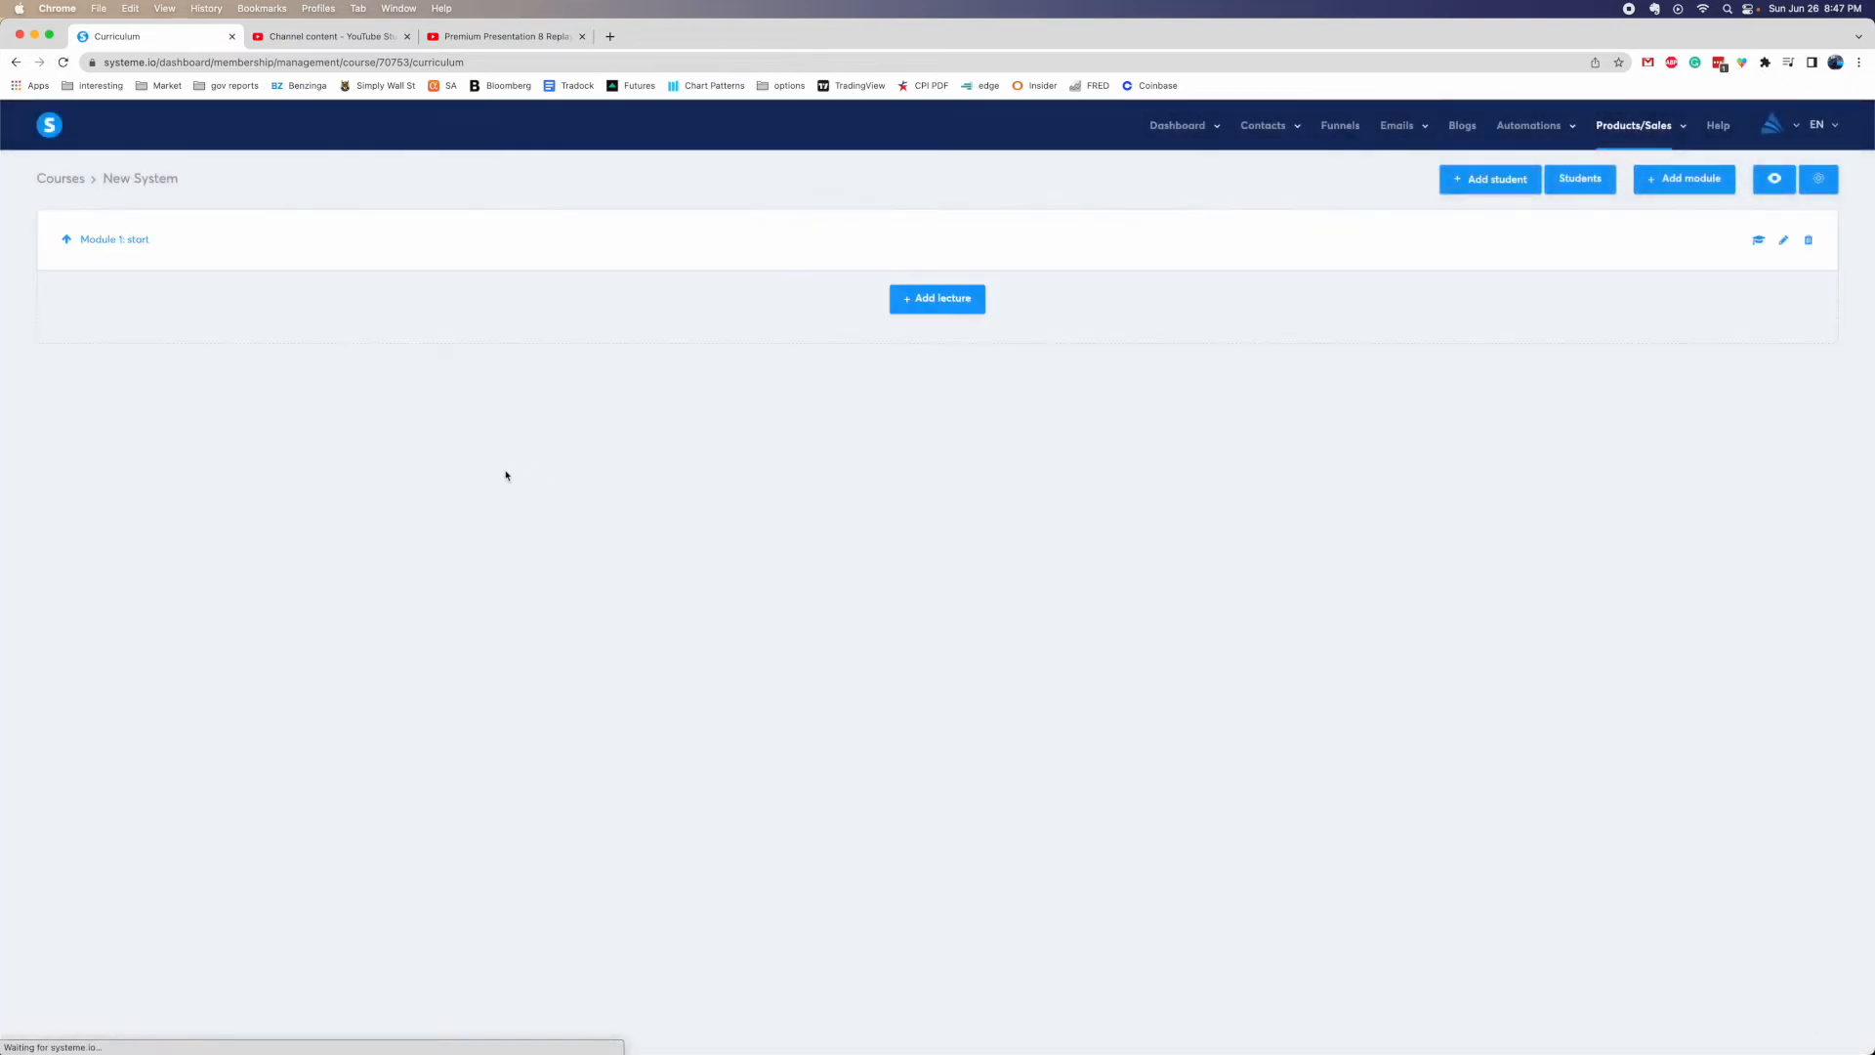
# Add a lecture named "Video 1: start" to the module with the video page template, previewing that template first
pyautogui.click(902, 299)
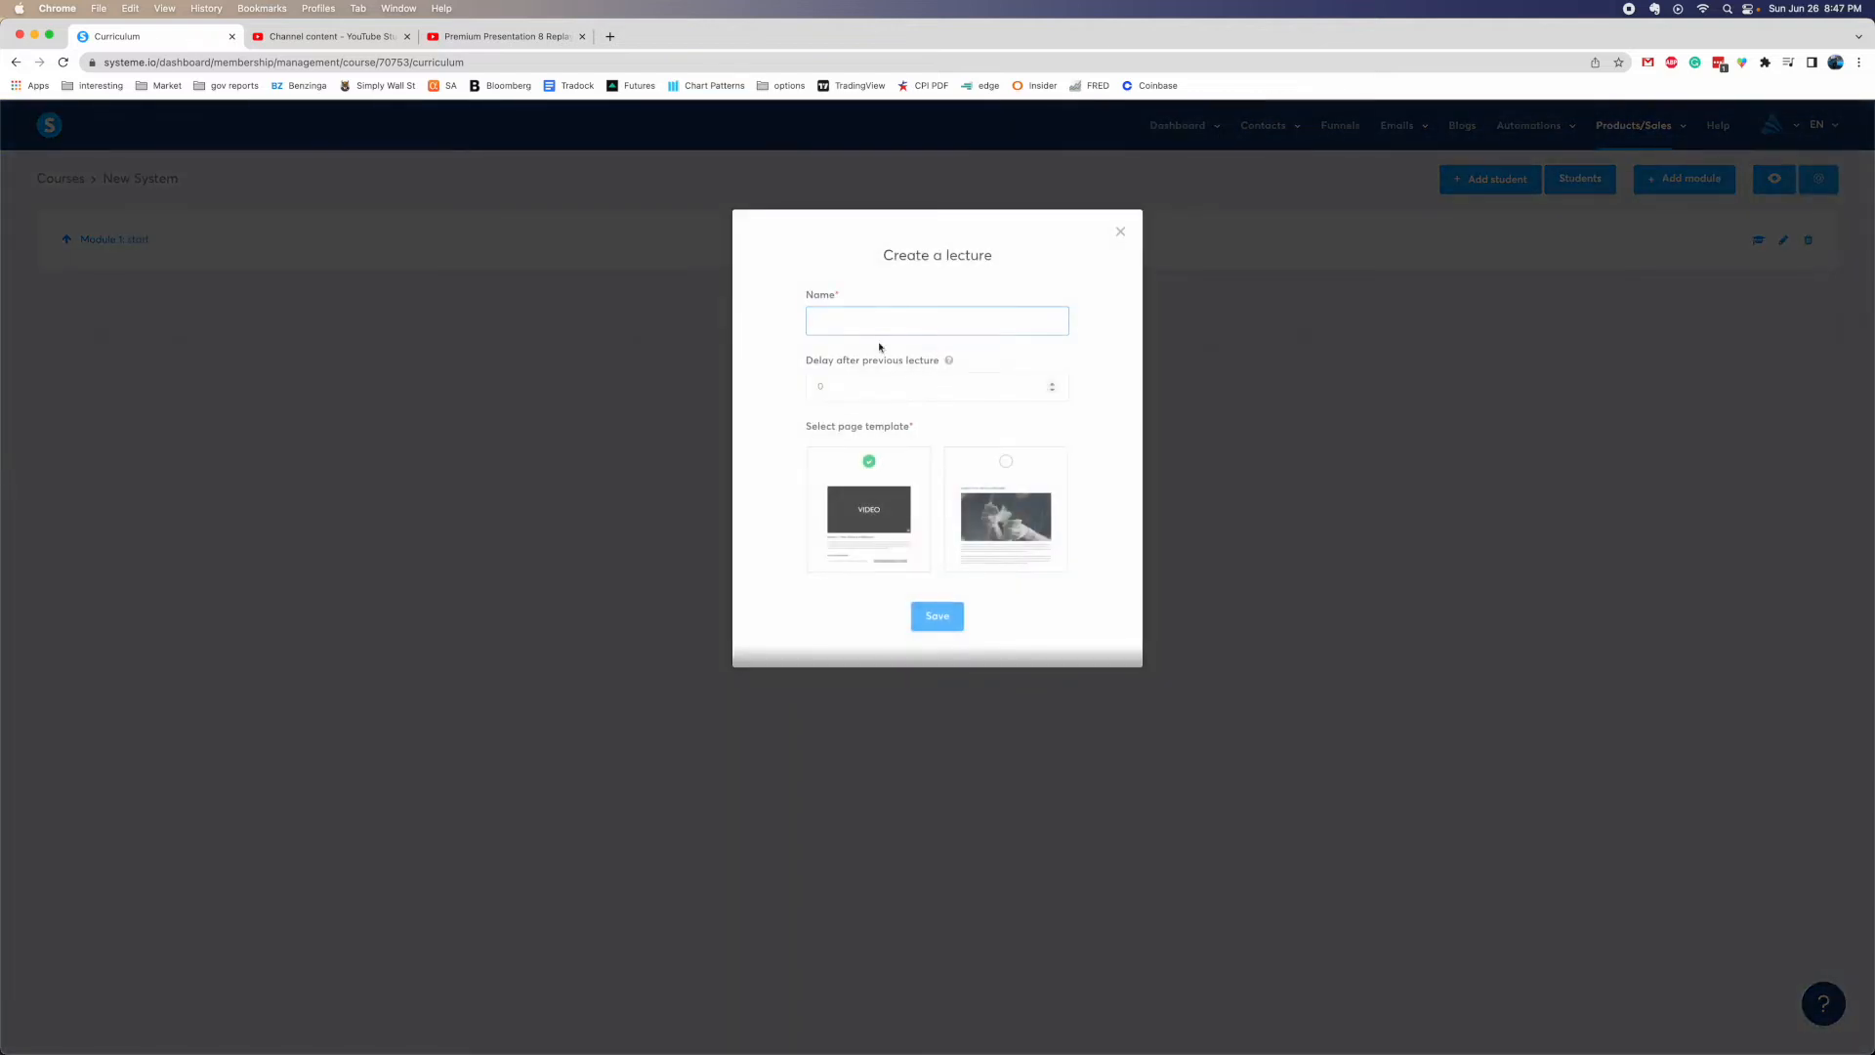
pyautogui.click(870, 317)
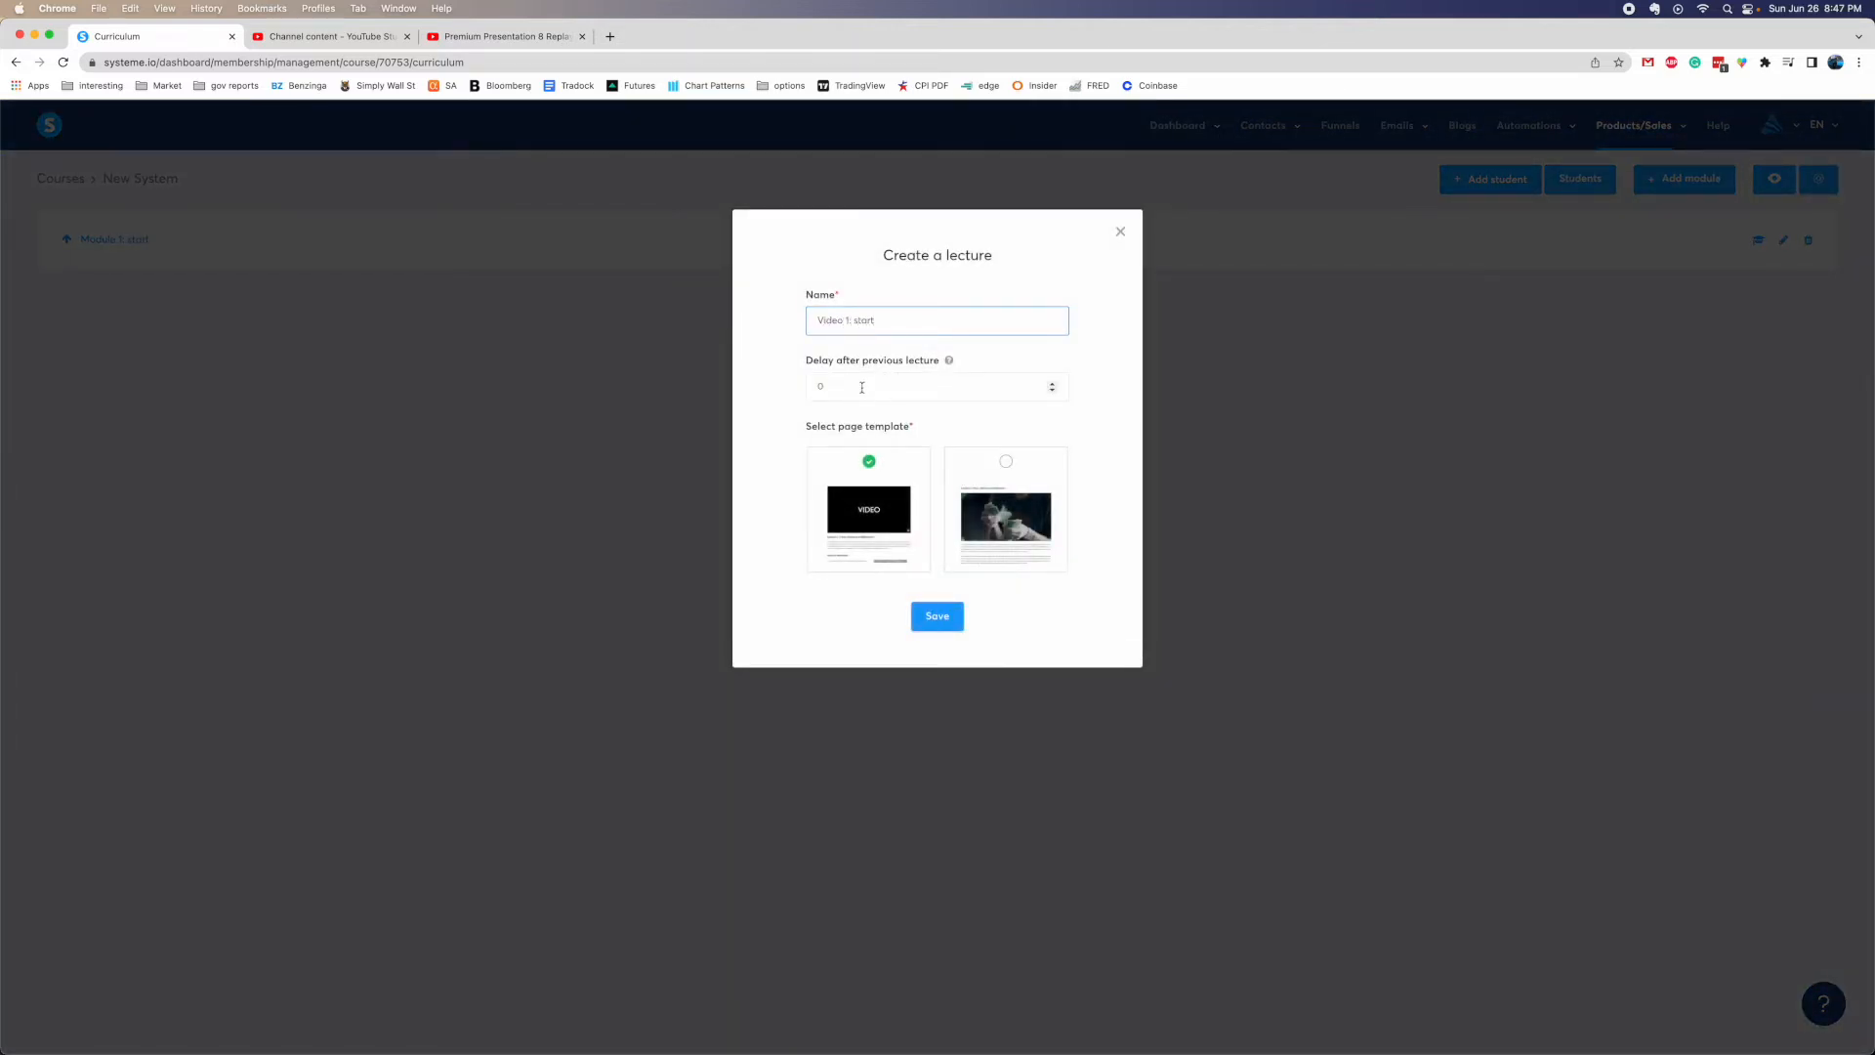
pyautogui.click(852, 523)
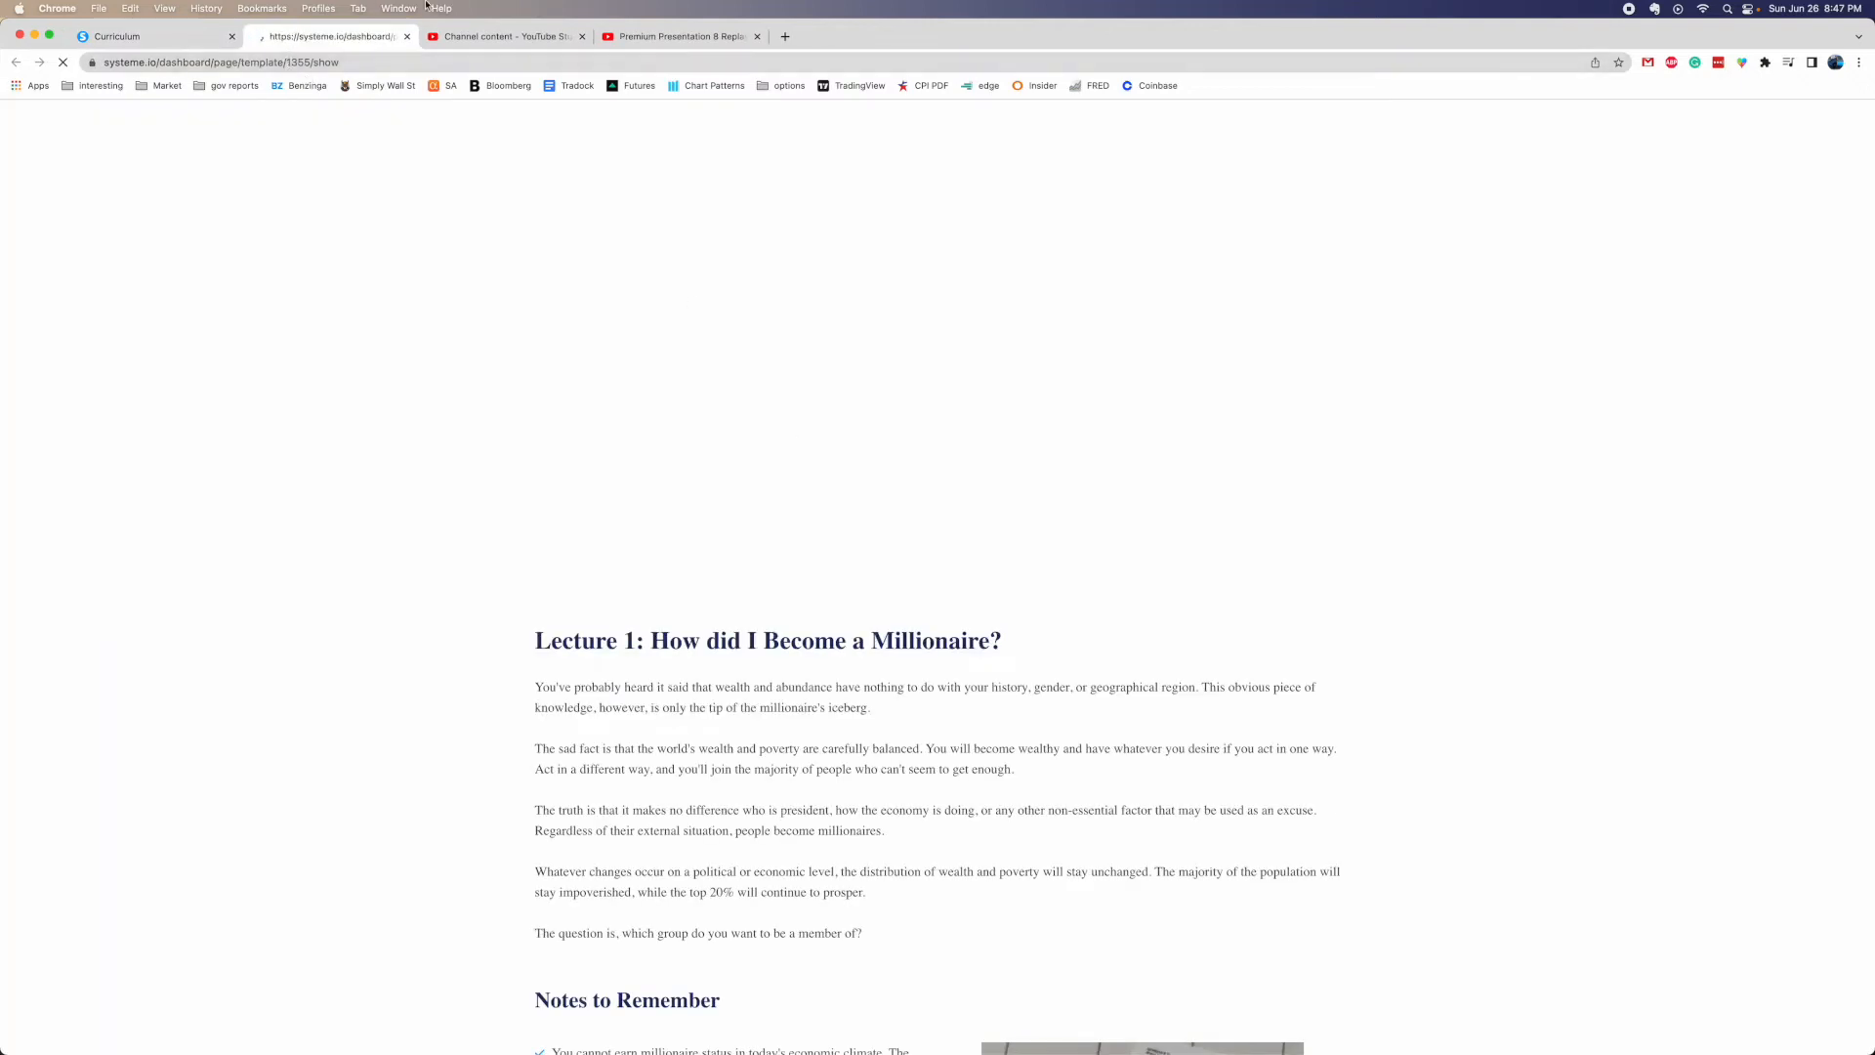
pyautogui.click(408, 37)
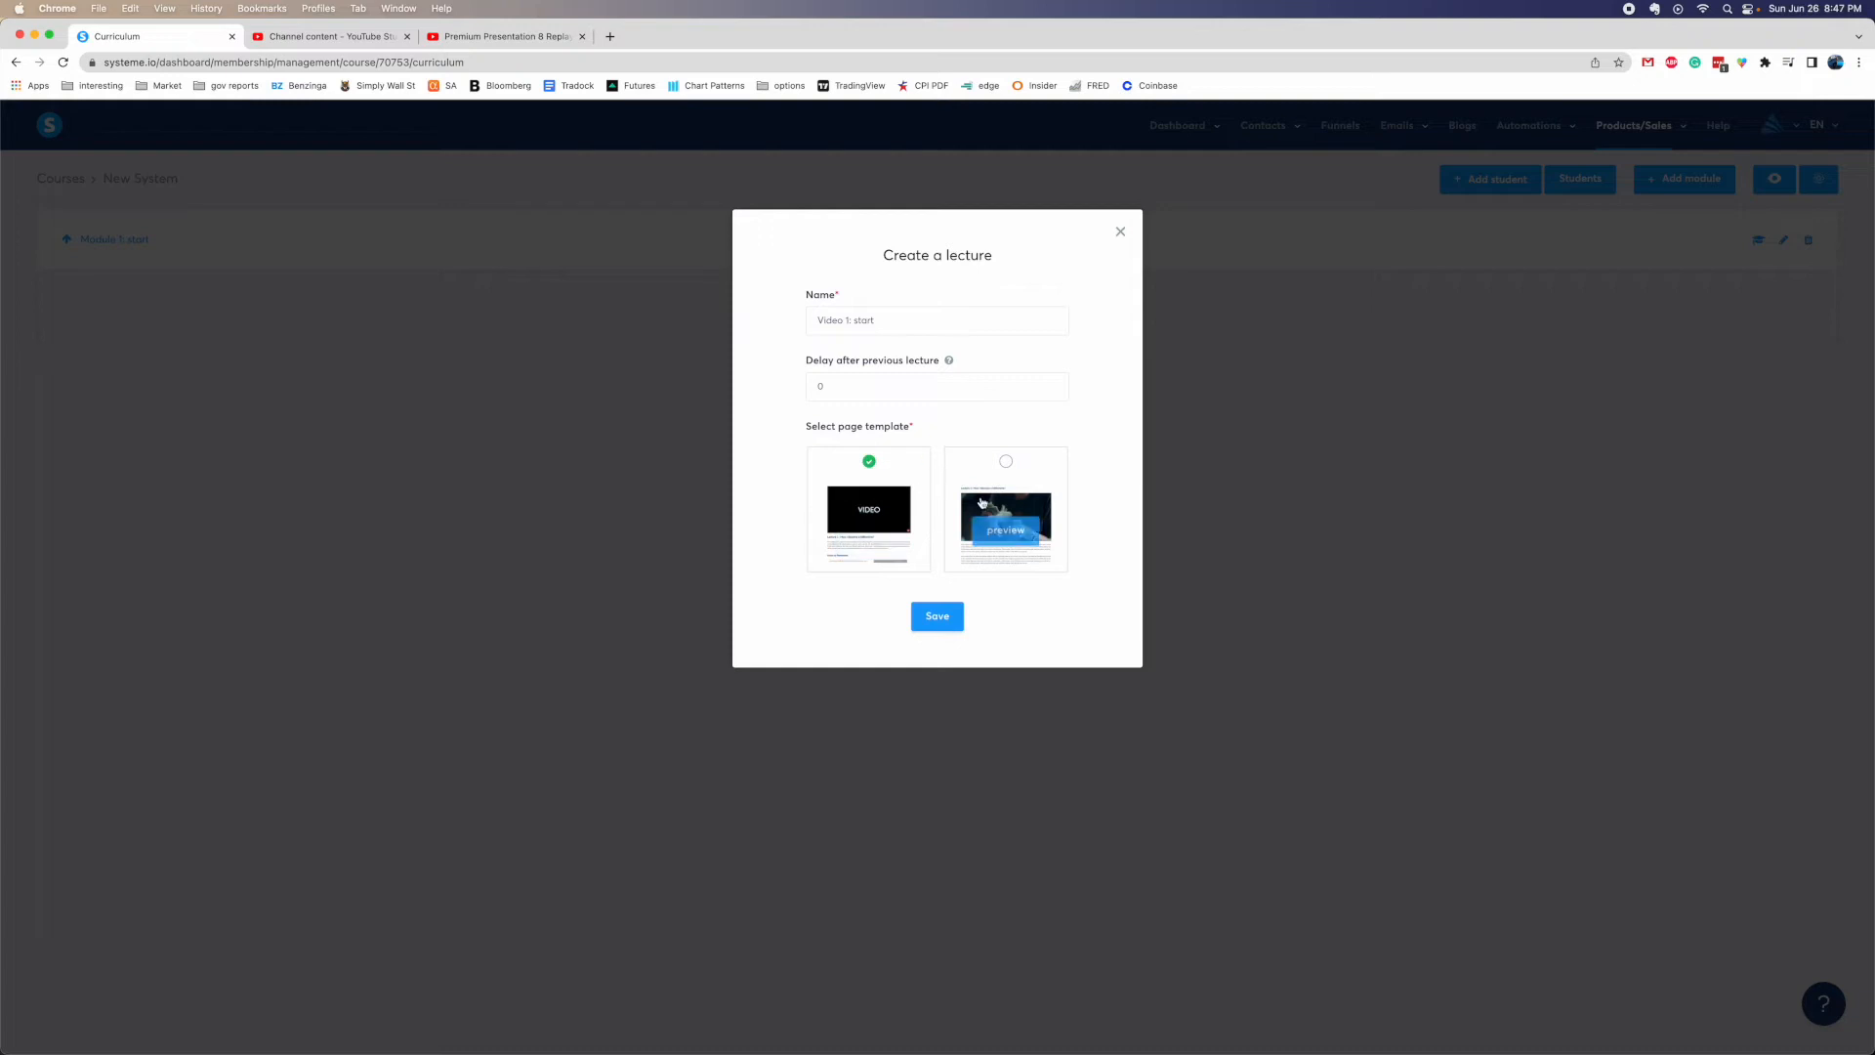
pyautogui.click(938, 615)
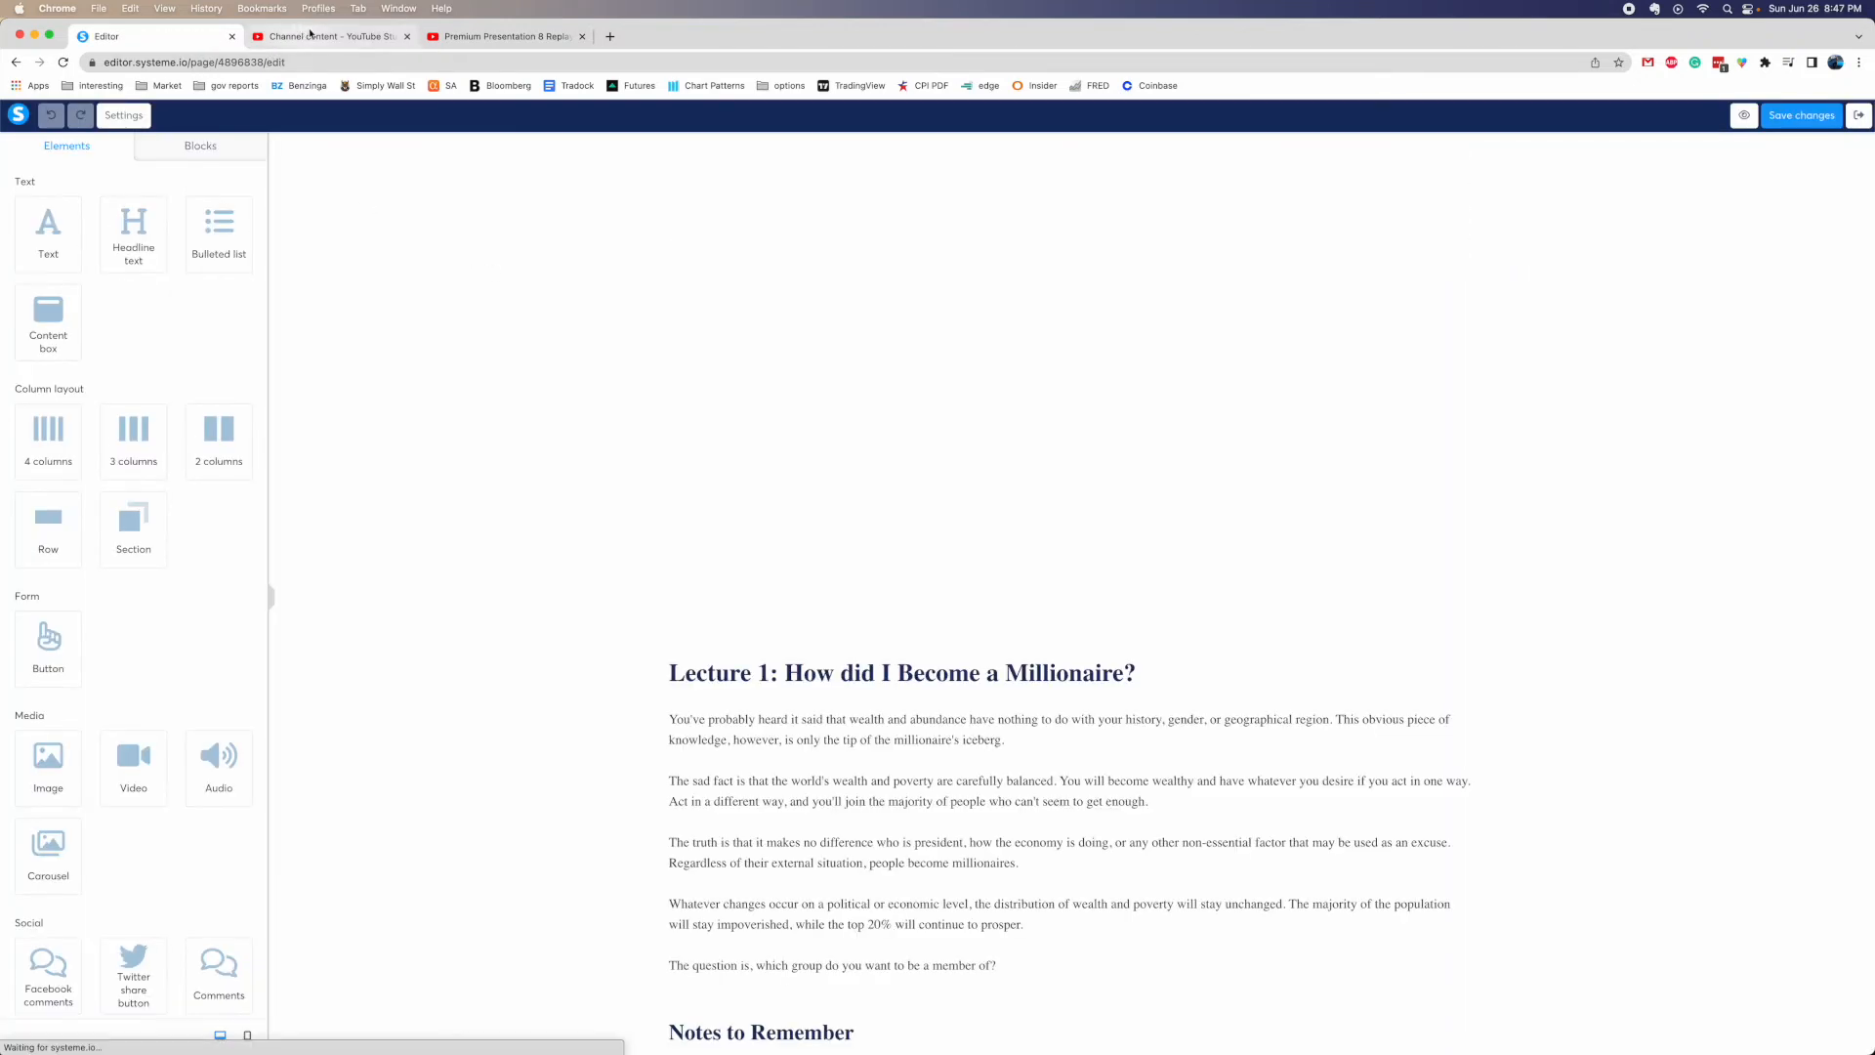
# Look over the lecture page and get the link of the "Premium Presentation 8 Replay" YouTube video
pyautogui.scroll(-6, 933, 546)
pyautogui.scroll(6, 743, 635)
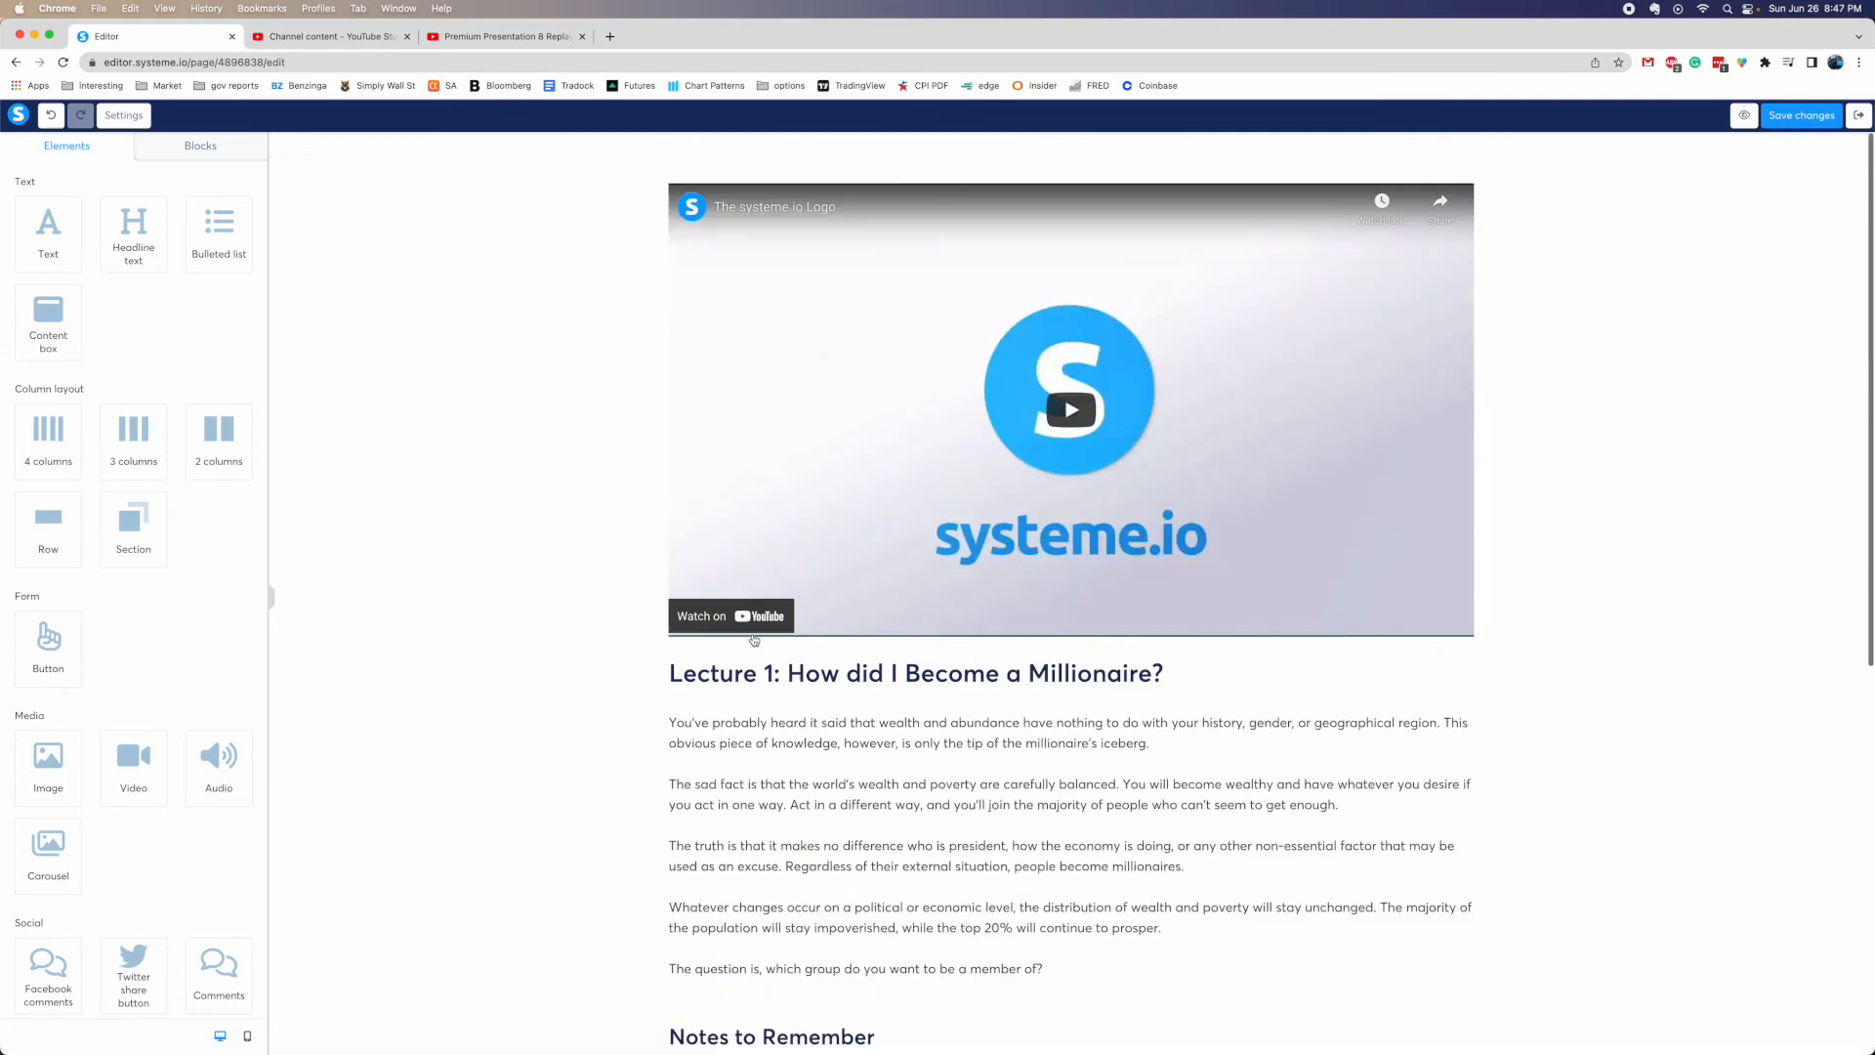
pyautogui.scroll(-3, 870, 563)
pyautogui.scroll(3, 906, 446)
pyautogui.click(531, 37)
pyautogui.click(225, 62)
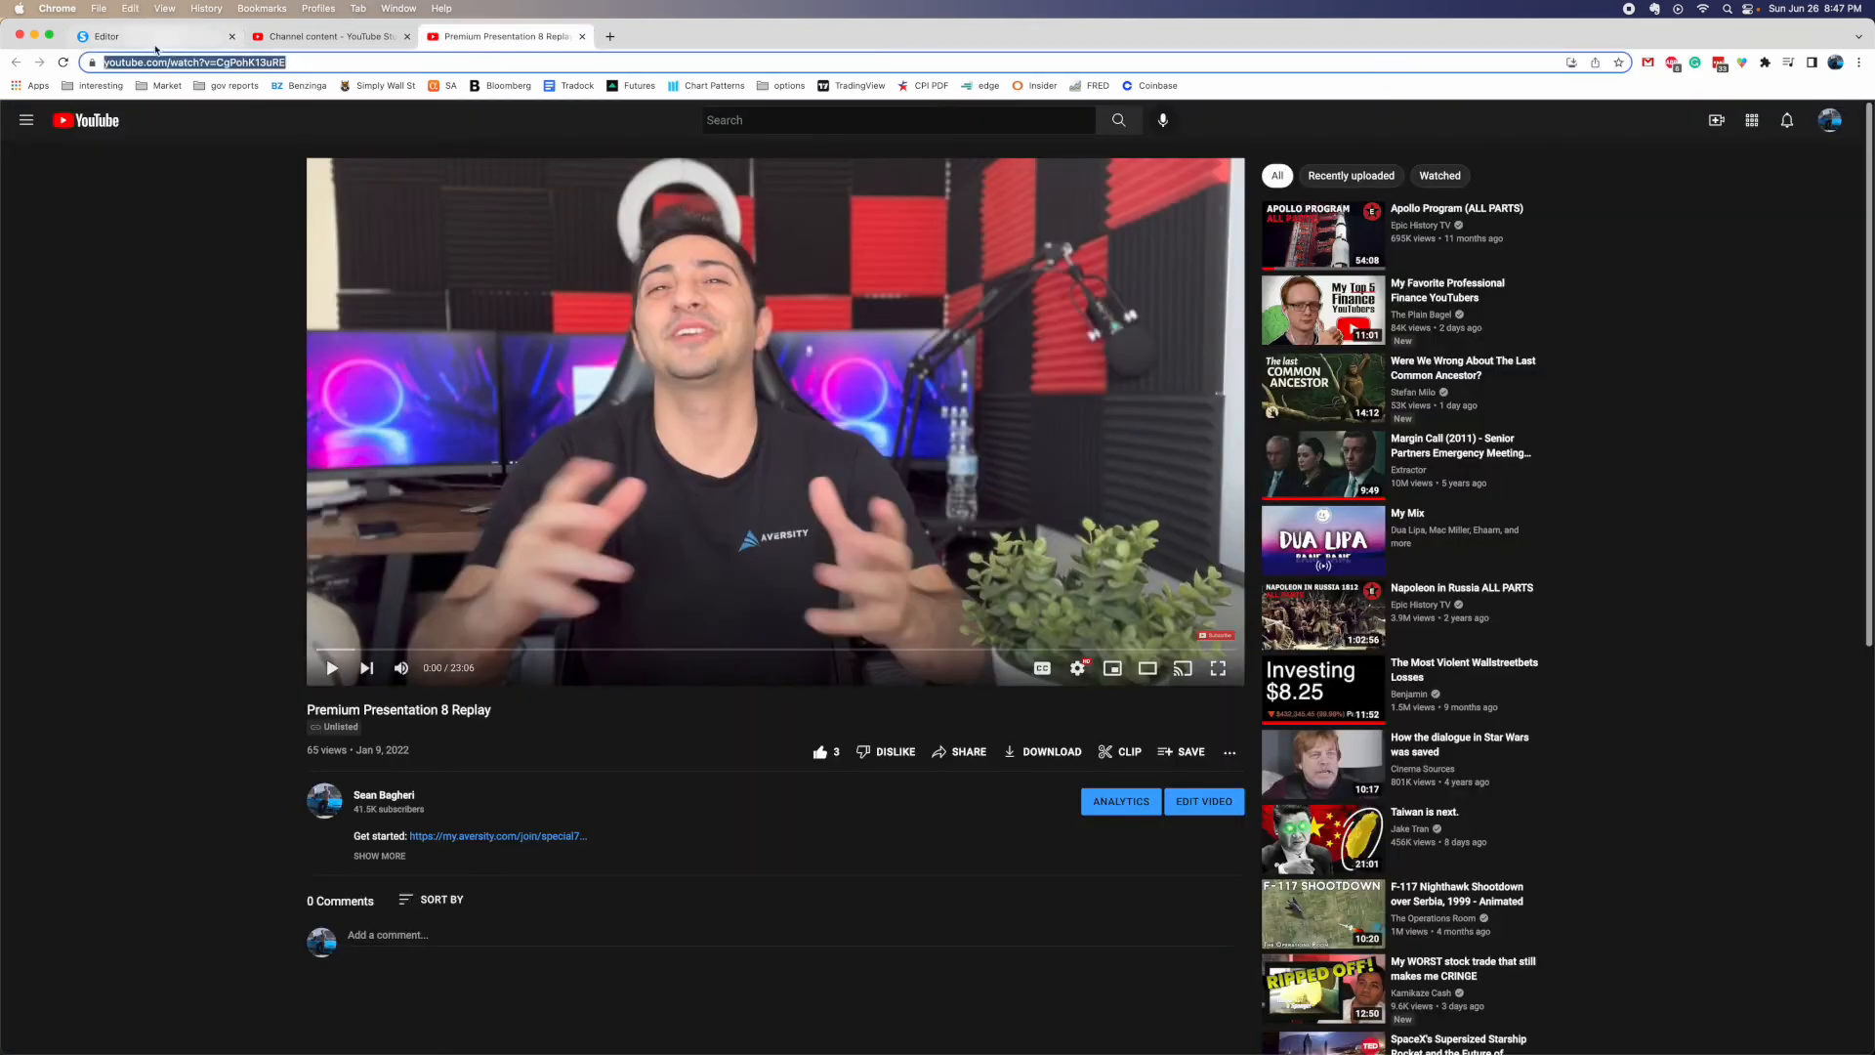
pyautogui.click(121, 39)
pyautogui.click(970, 263)
pyautogui.tripleClick(141, 264)
pyautogui.write('https://www.youtube.com/watch?v=CgPohK13uRE')
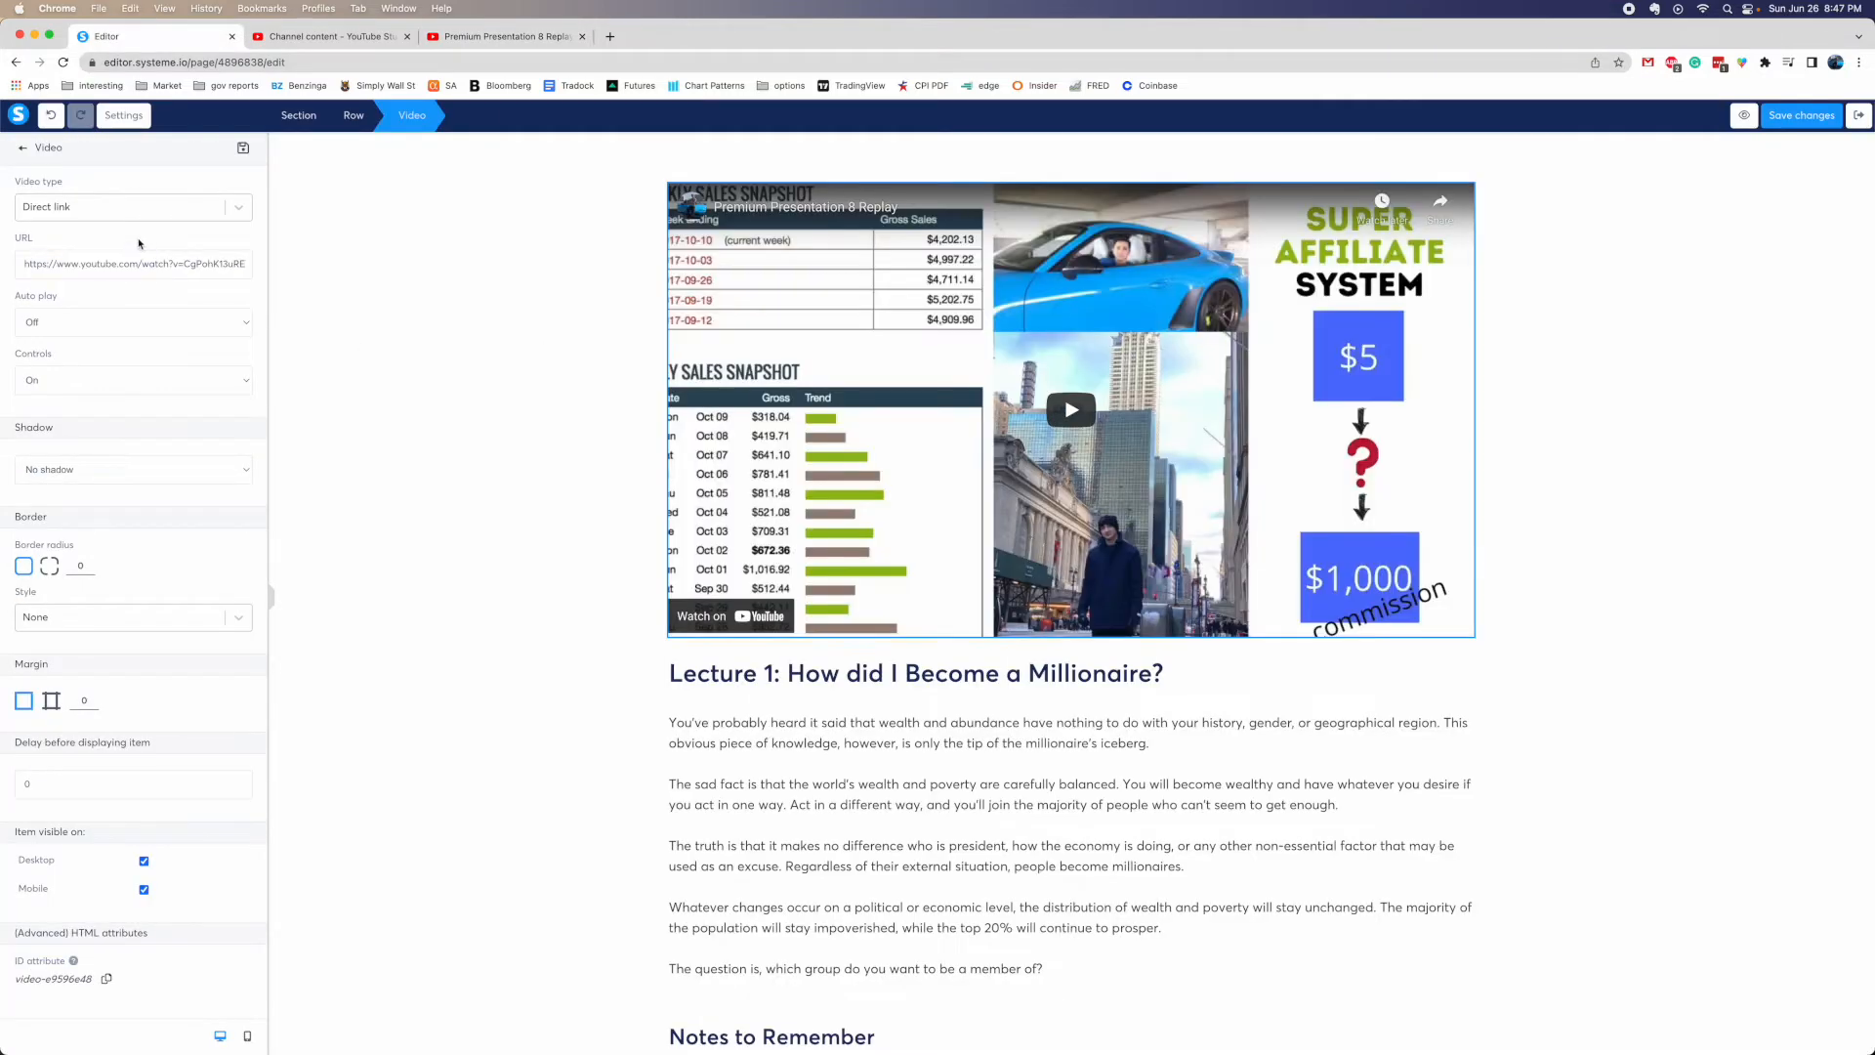
pyautogui.click(1801, 117)
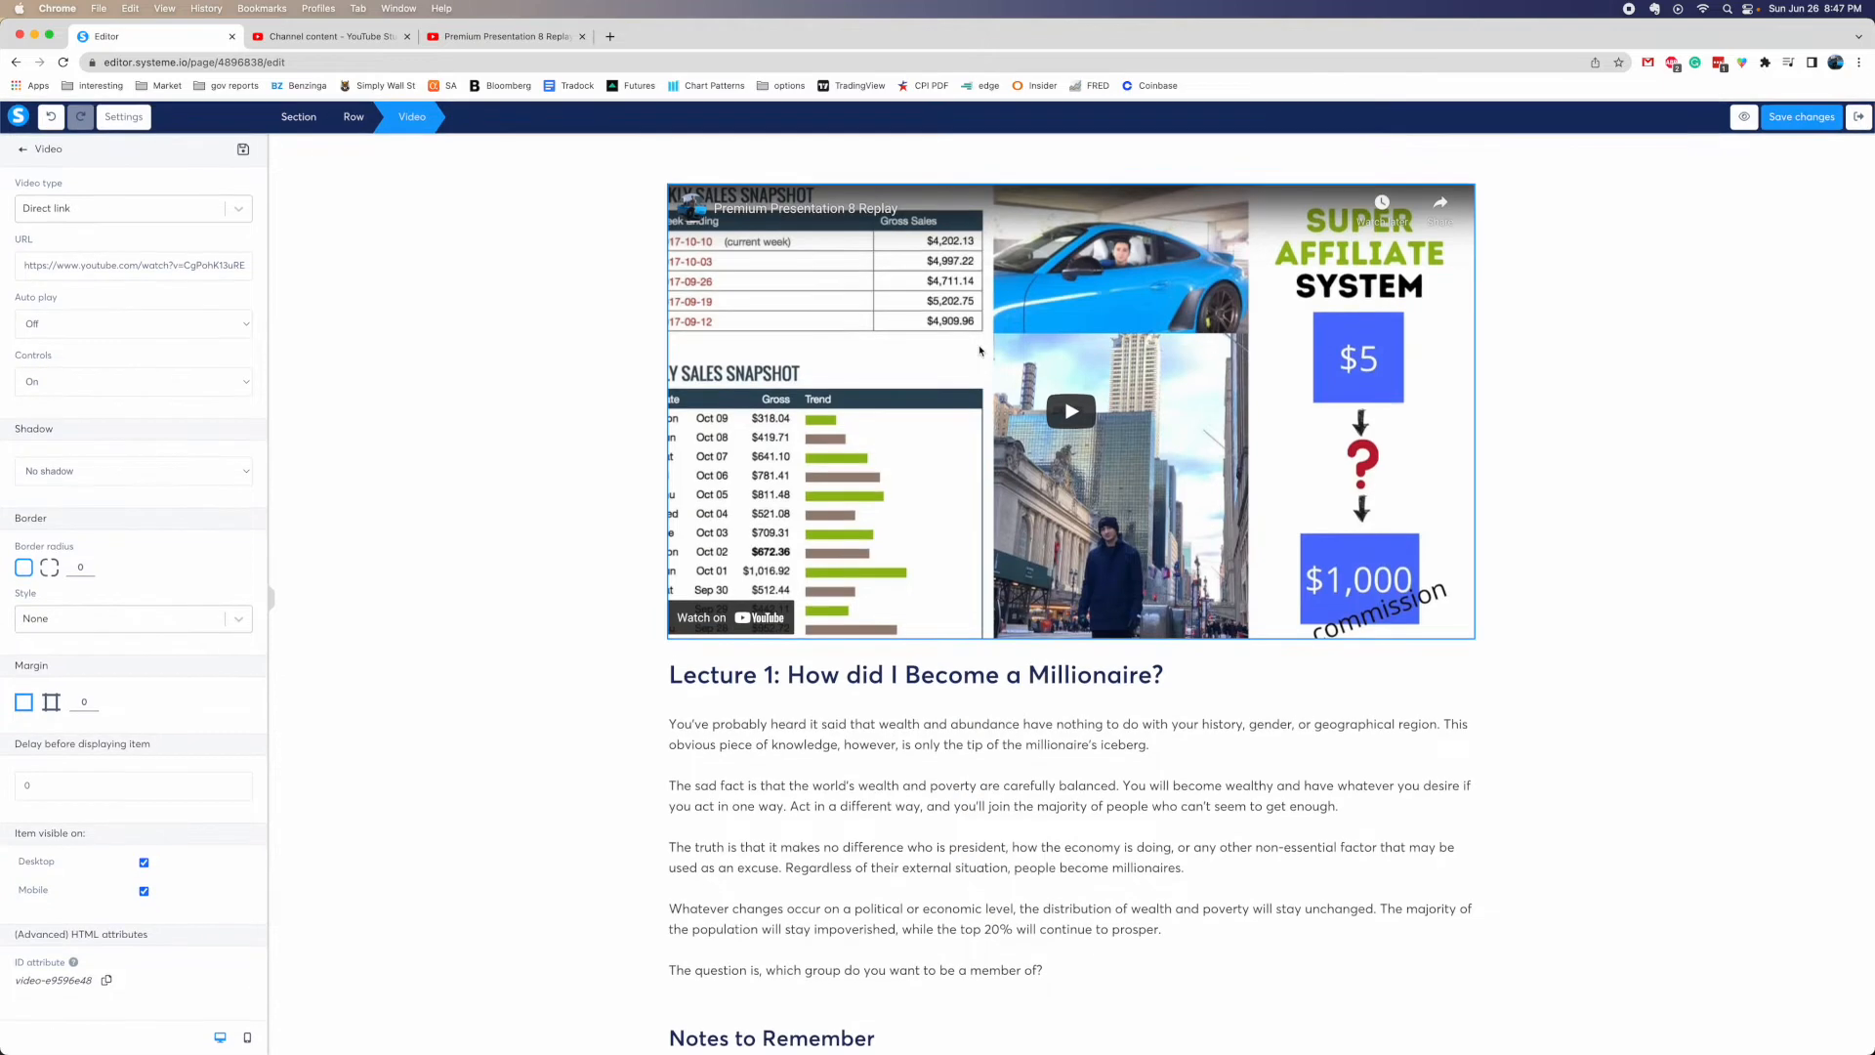
pyautogui.click(1860, 118)
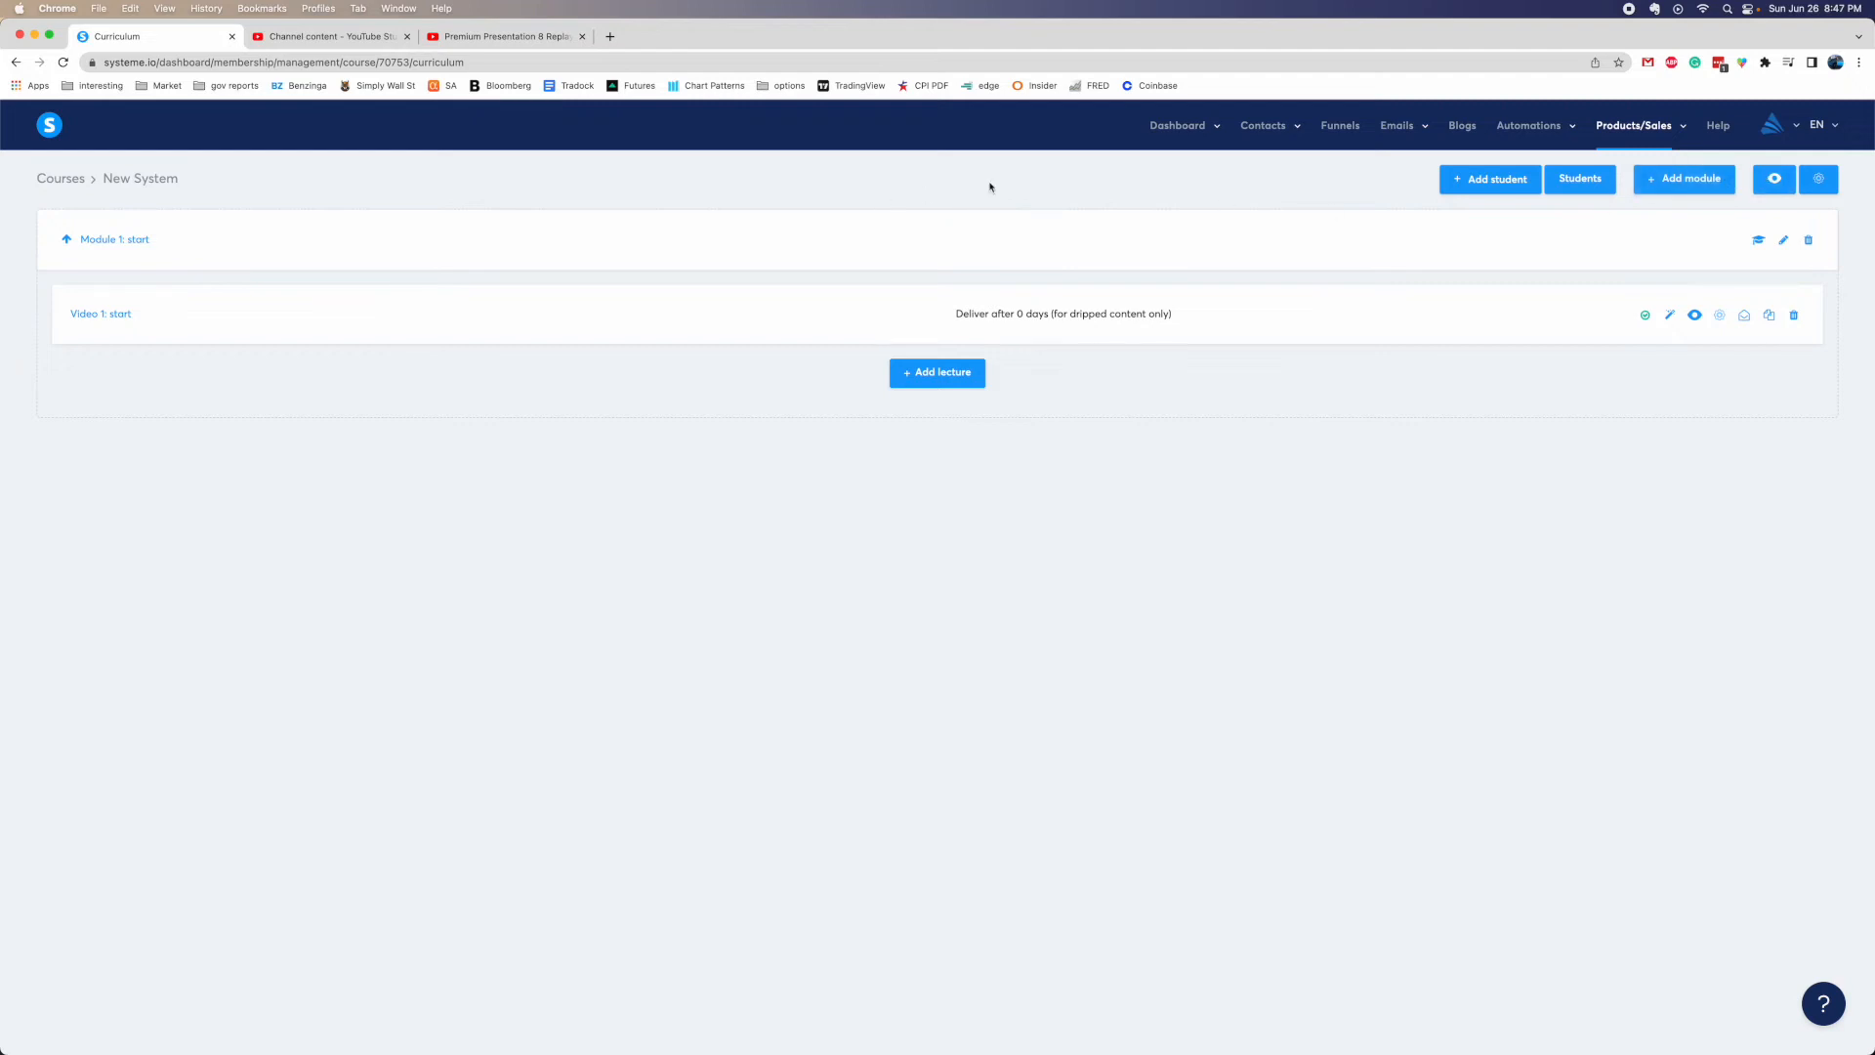
# Open the New System course's settings and look them over
pyautogui.click(1819, 179)
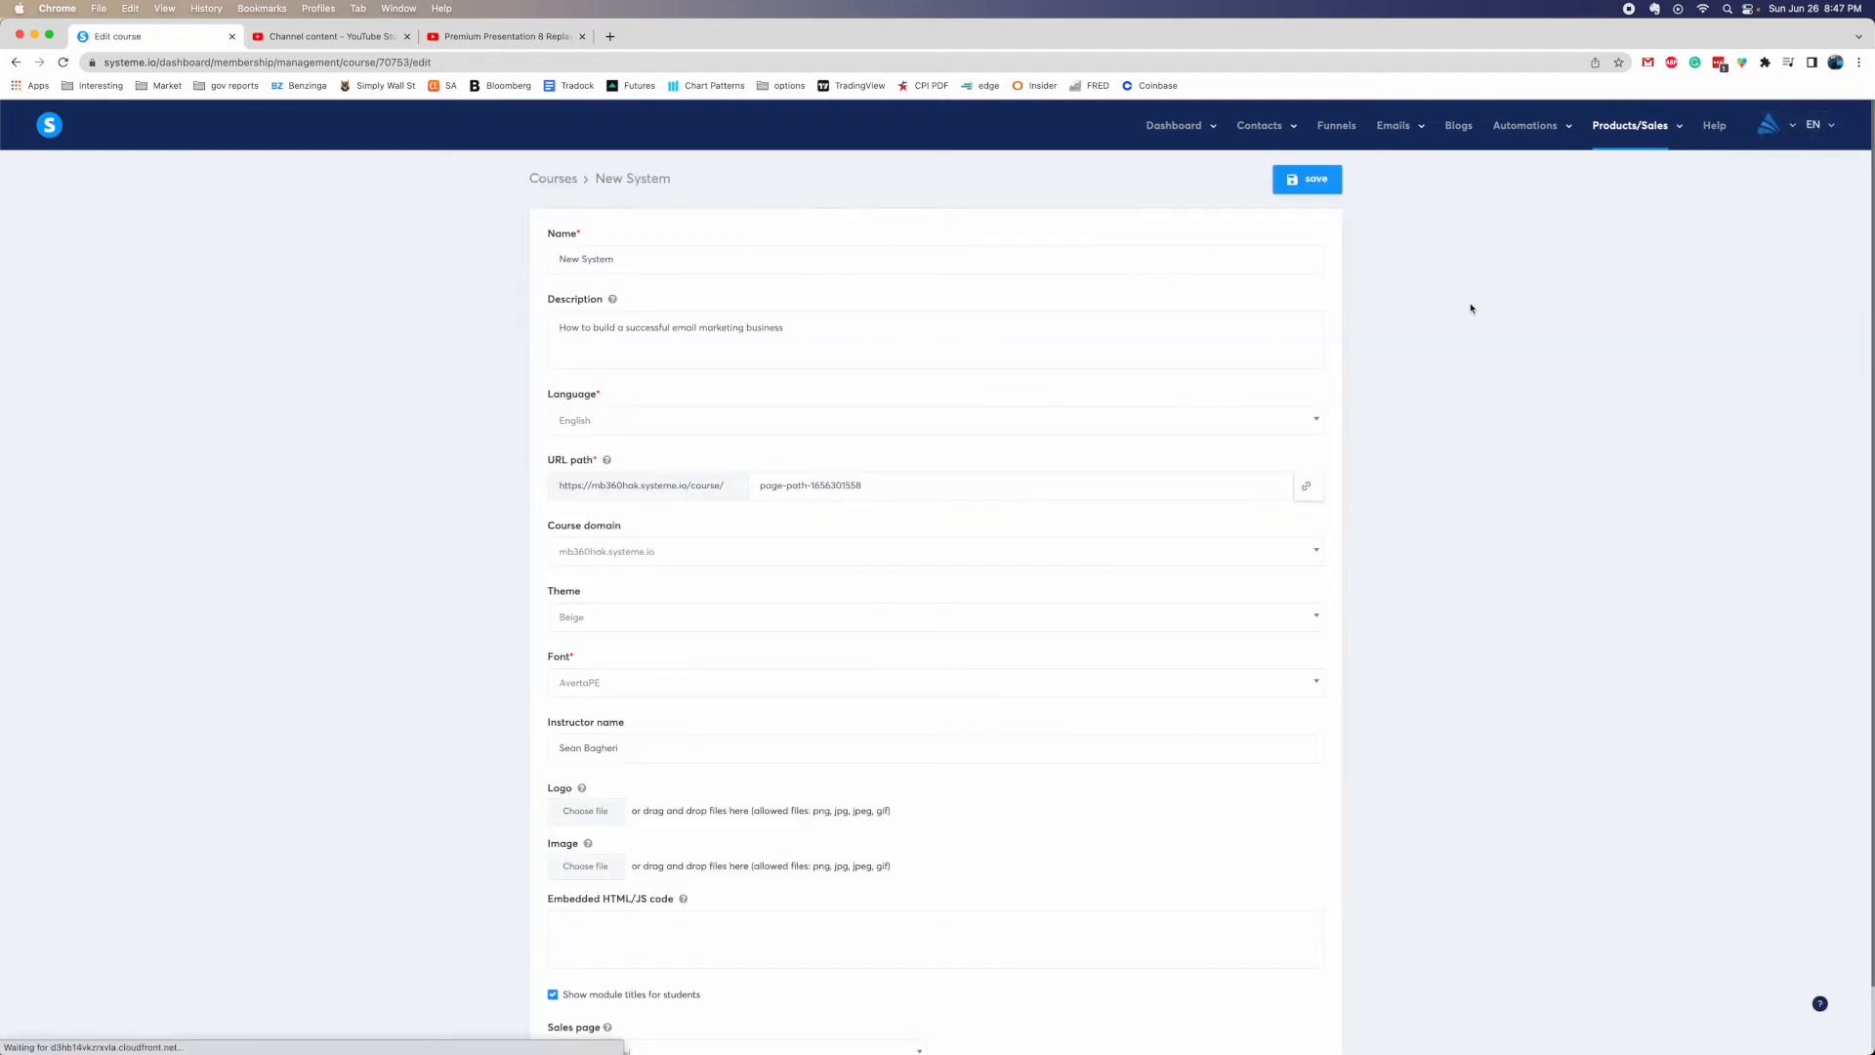
pyautogui.scroll(-2, 512, 547)
pyautogui.scroll(2, 781, 596)
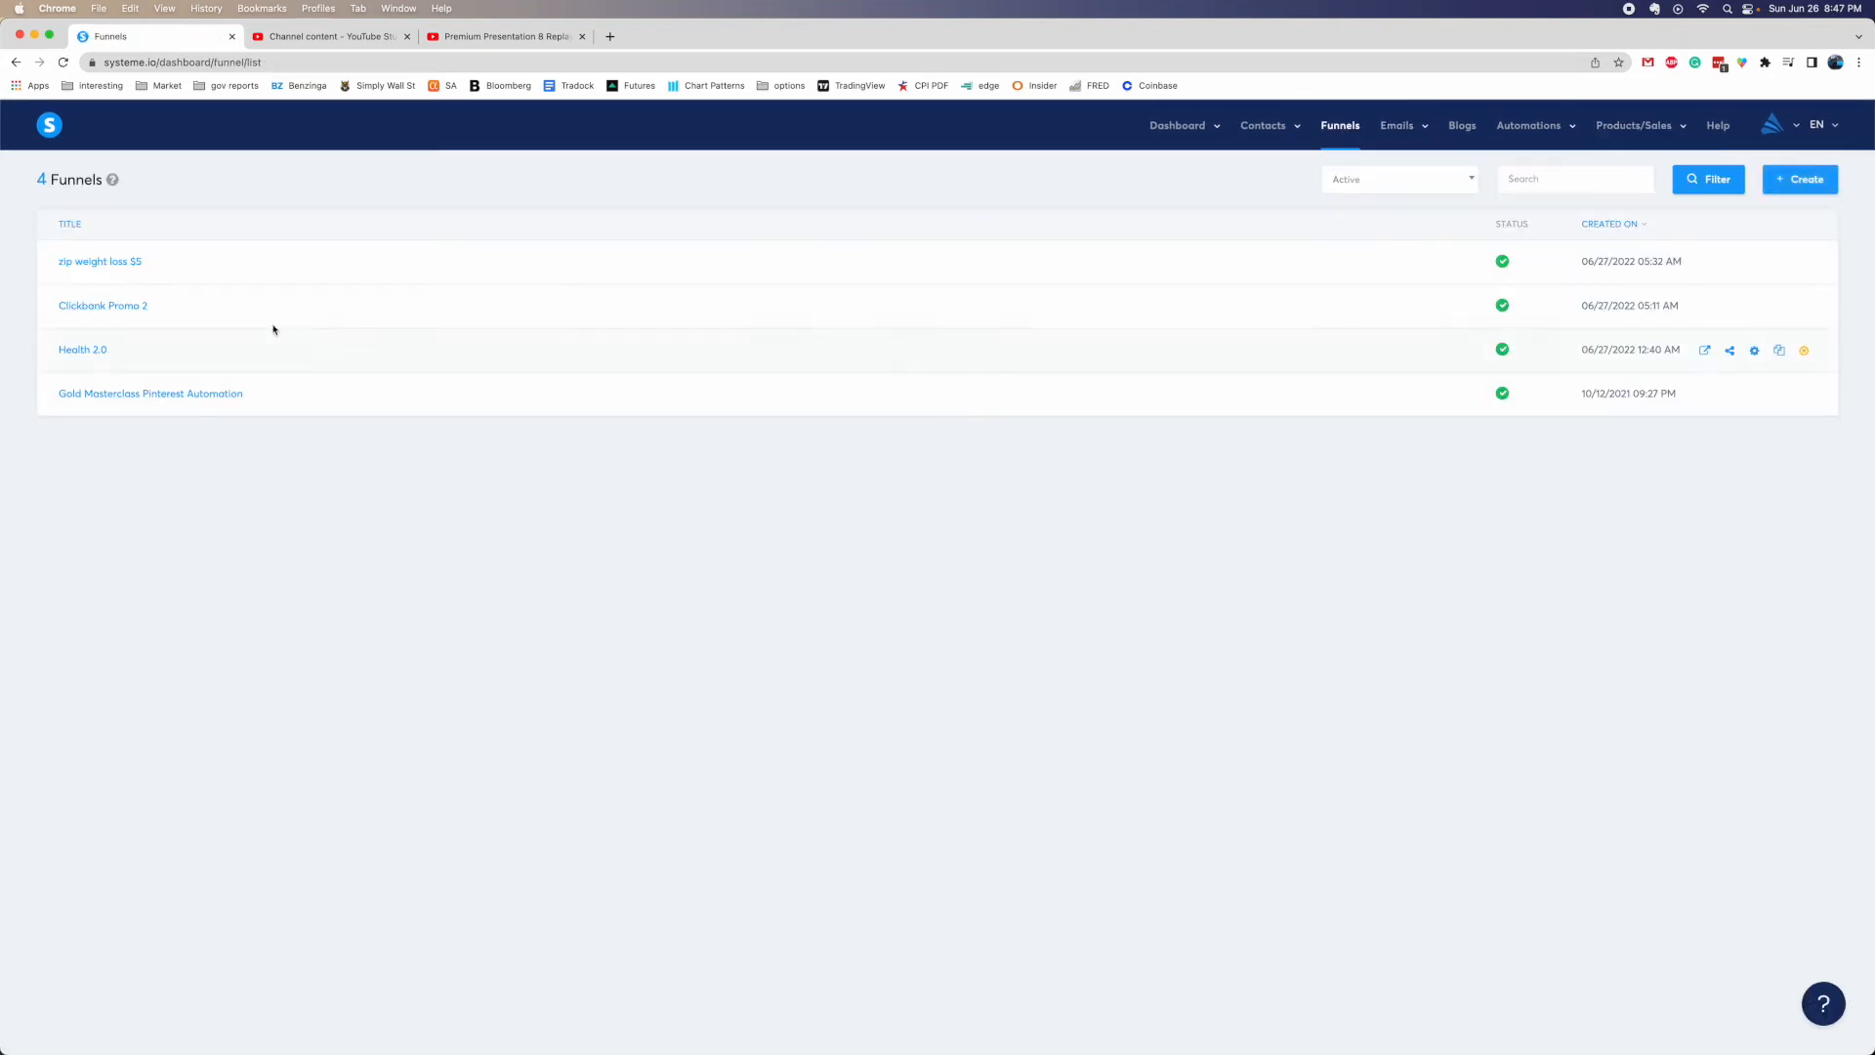
# Create a funnel named "New system course" with the Sell goal and U.S. Dollar as currency
pyautogui.click(1800, 179)
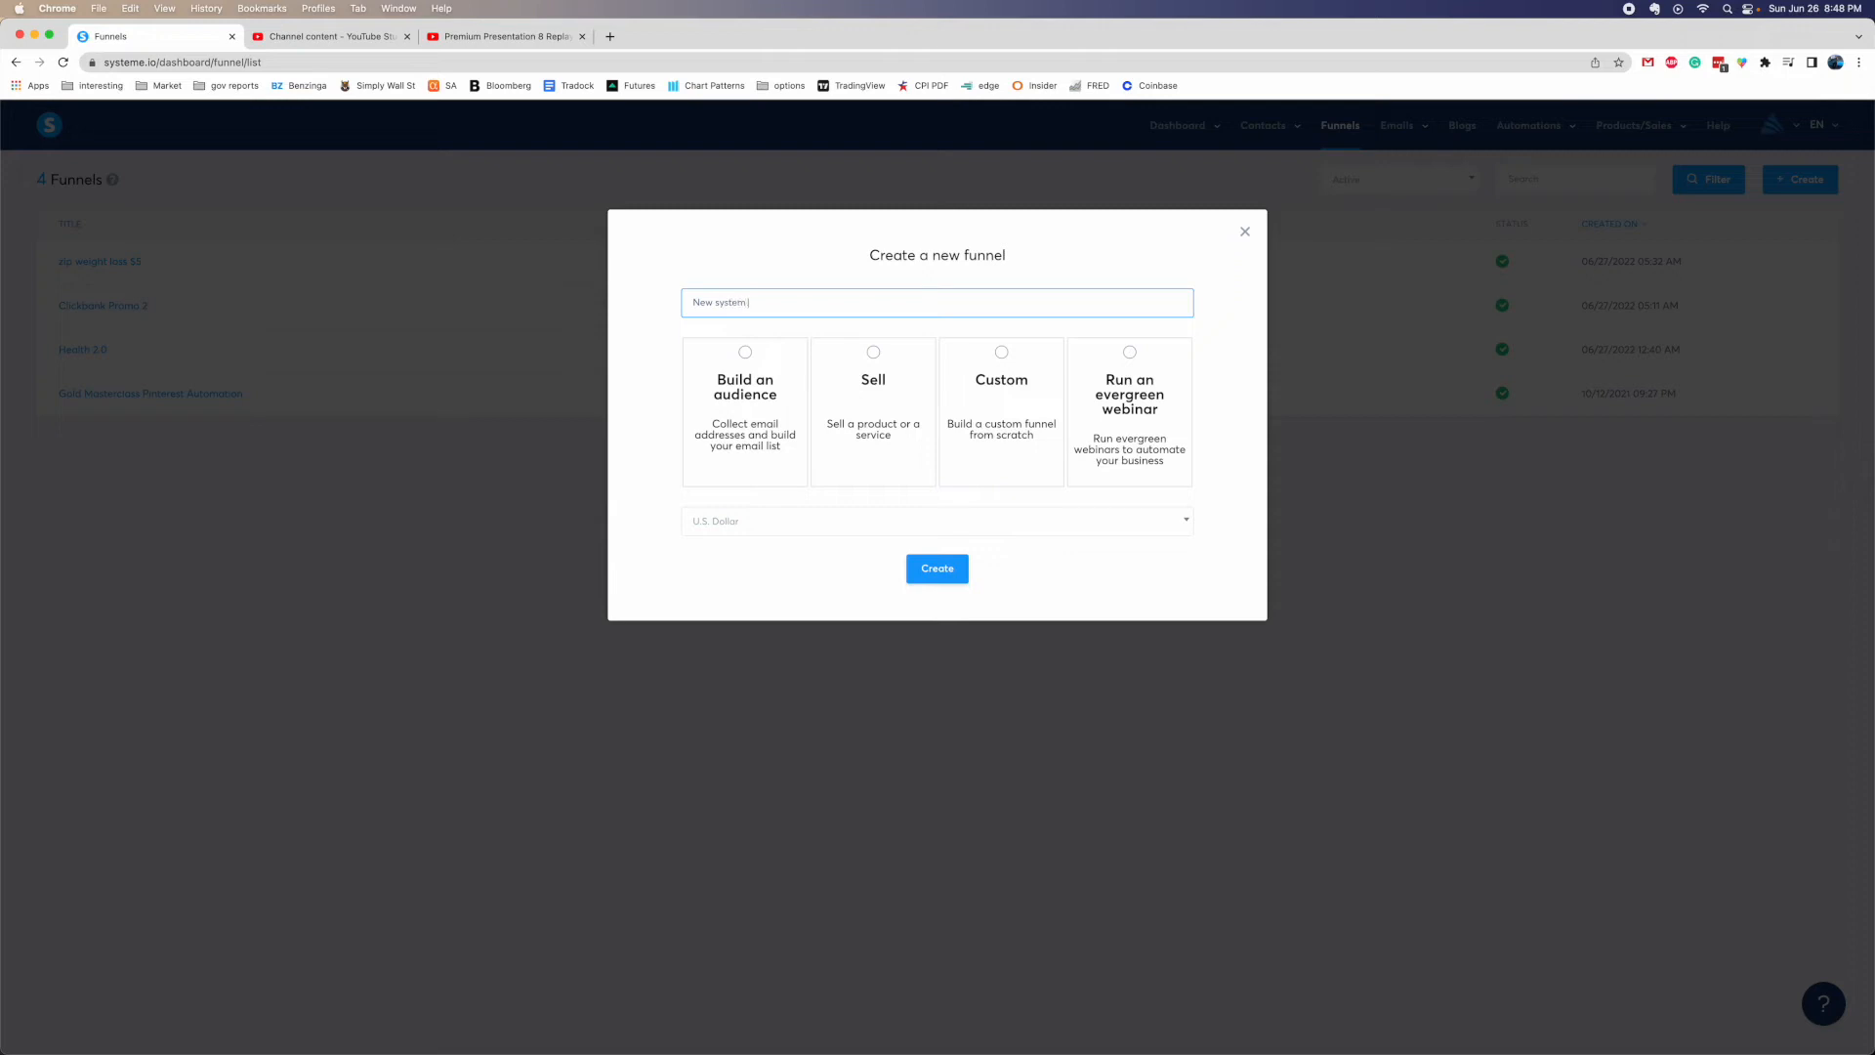
pyautogui.click(877, 459)
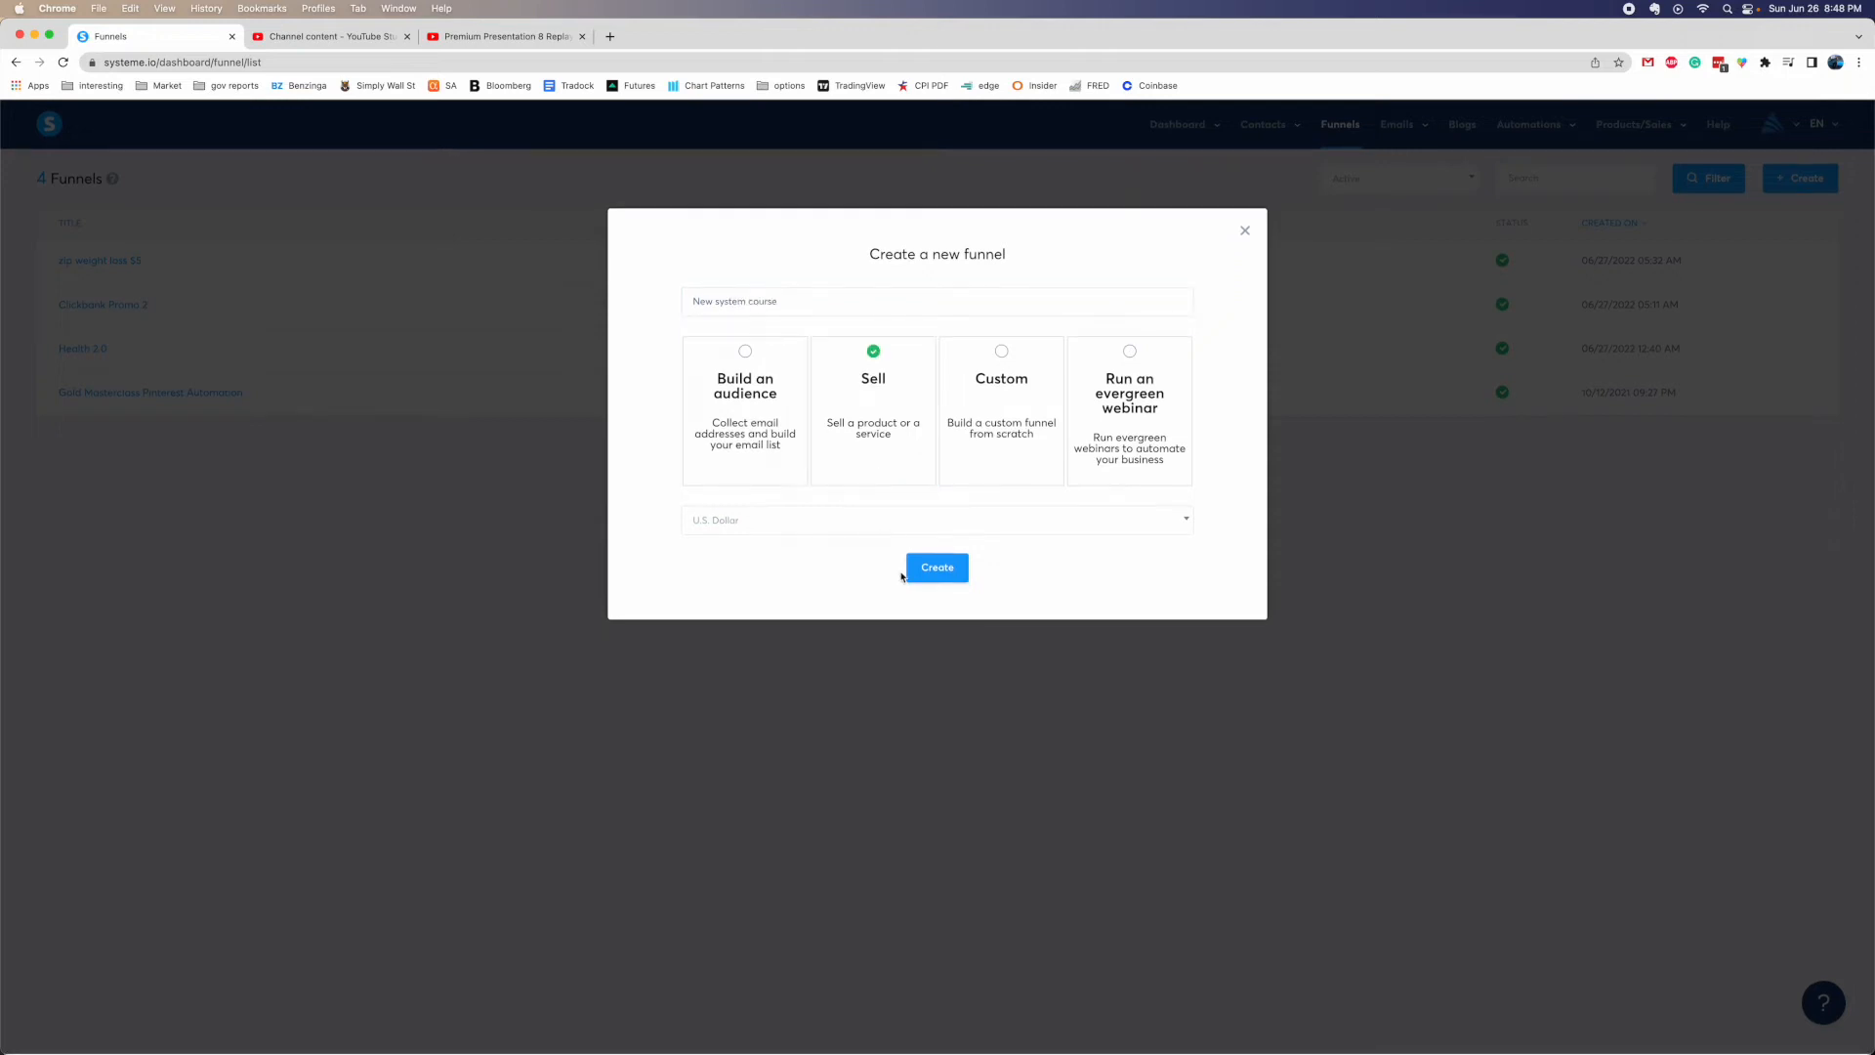
pyautogui.click(936, 569)
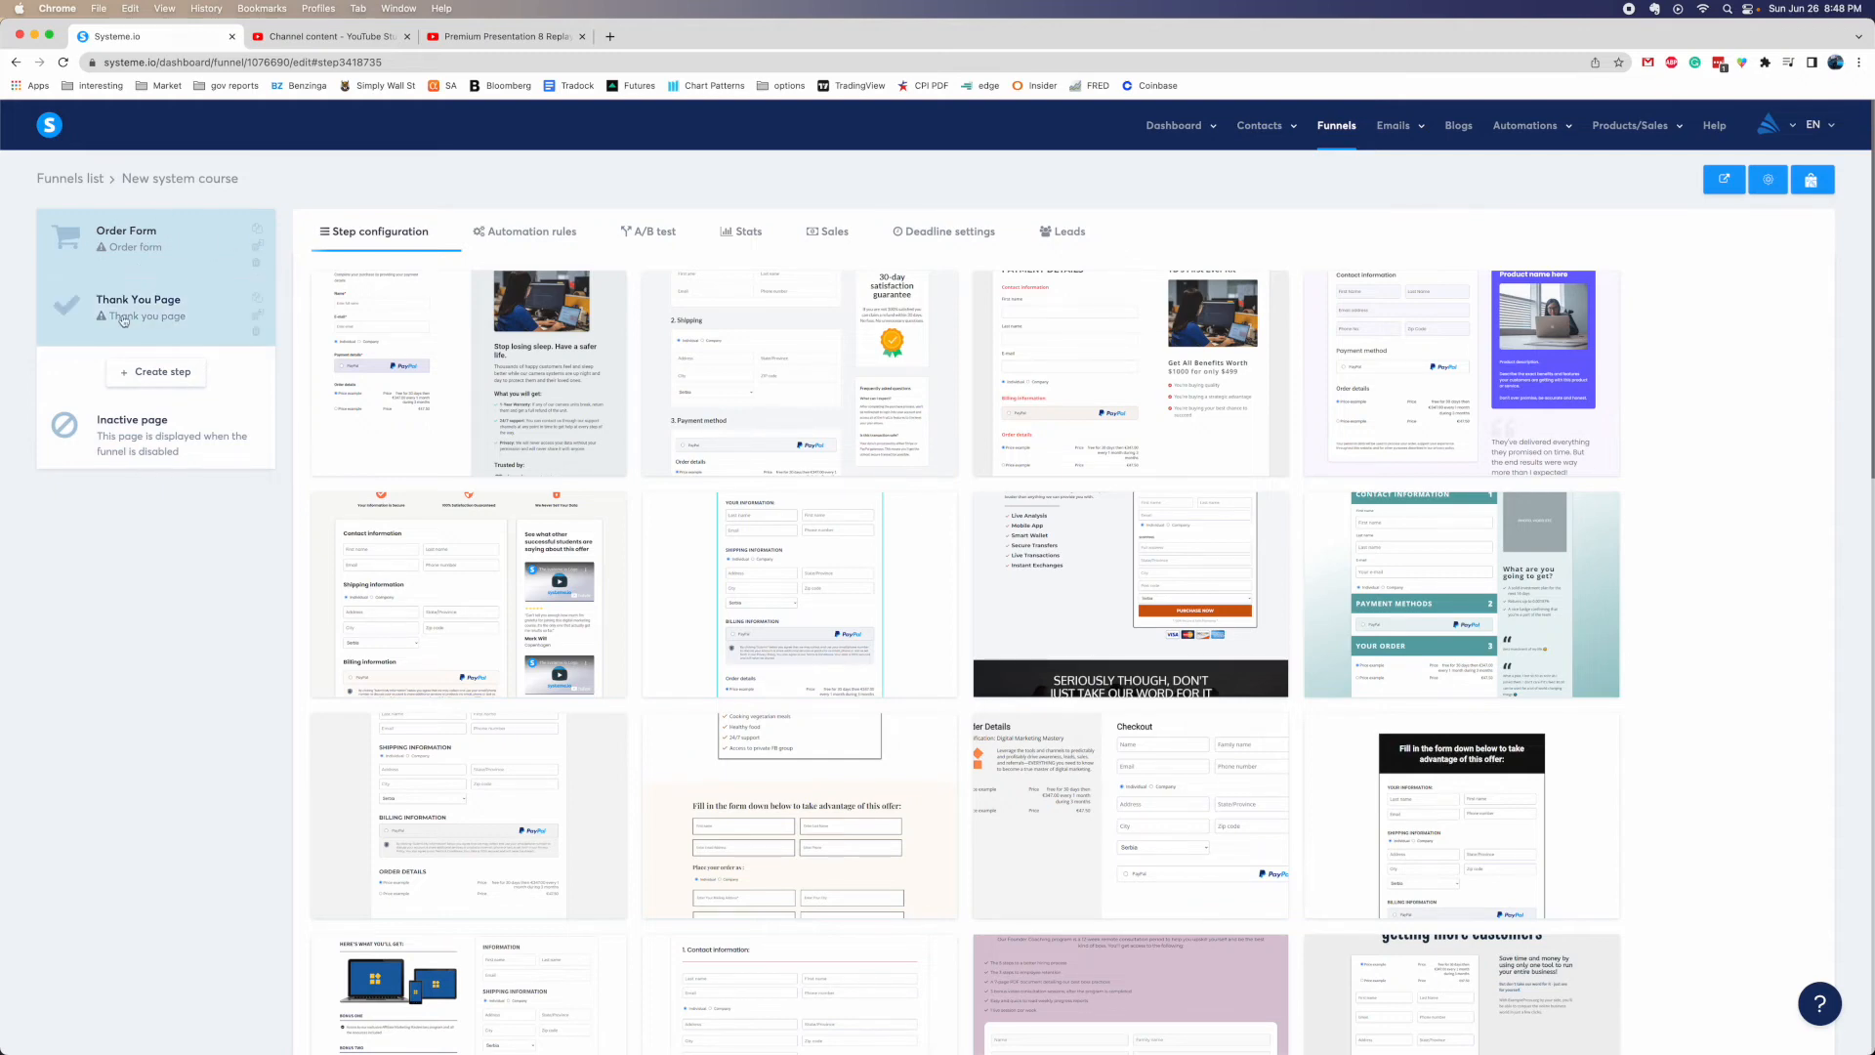
# Add a sales page step named "sales page" to the funnel and move it ahead of the order form
pyautogui.click(143, 377)
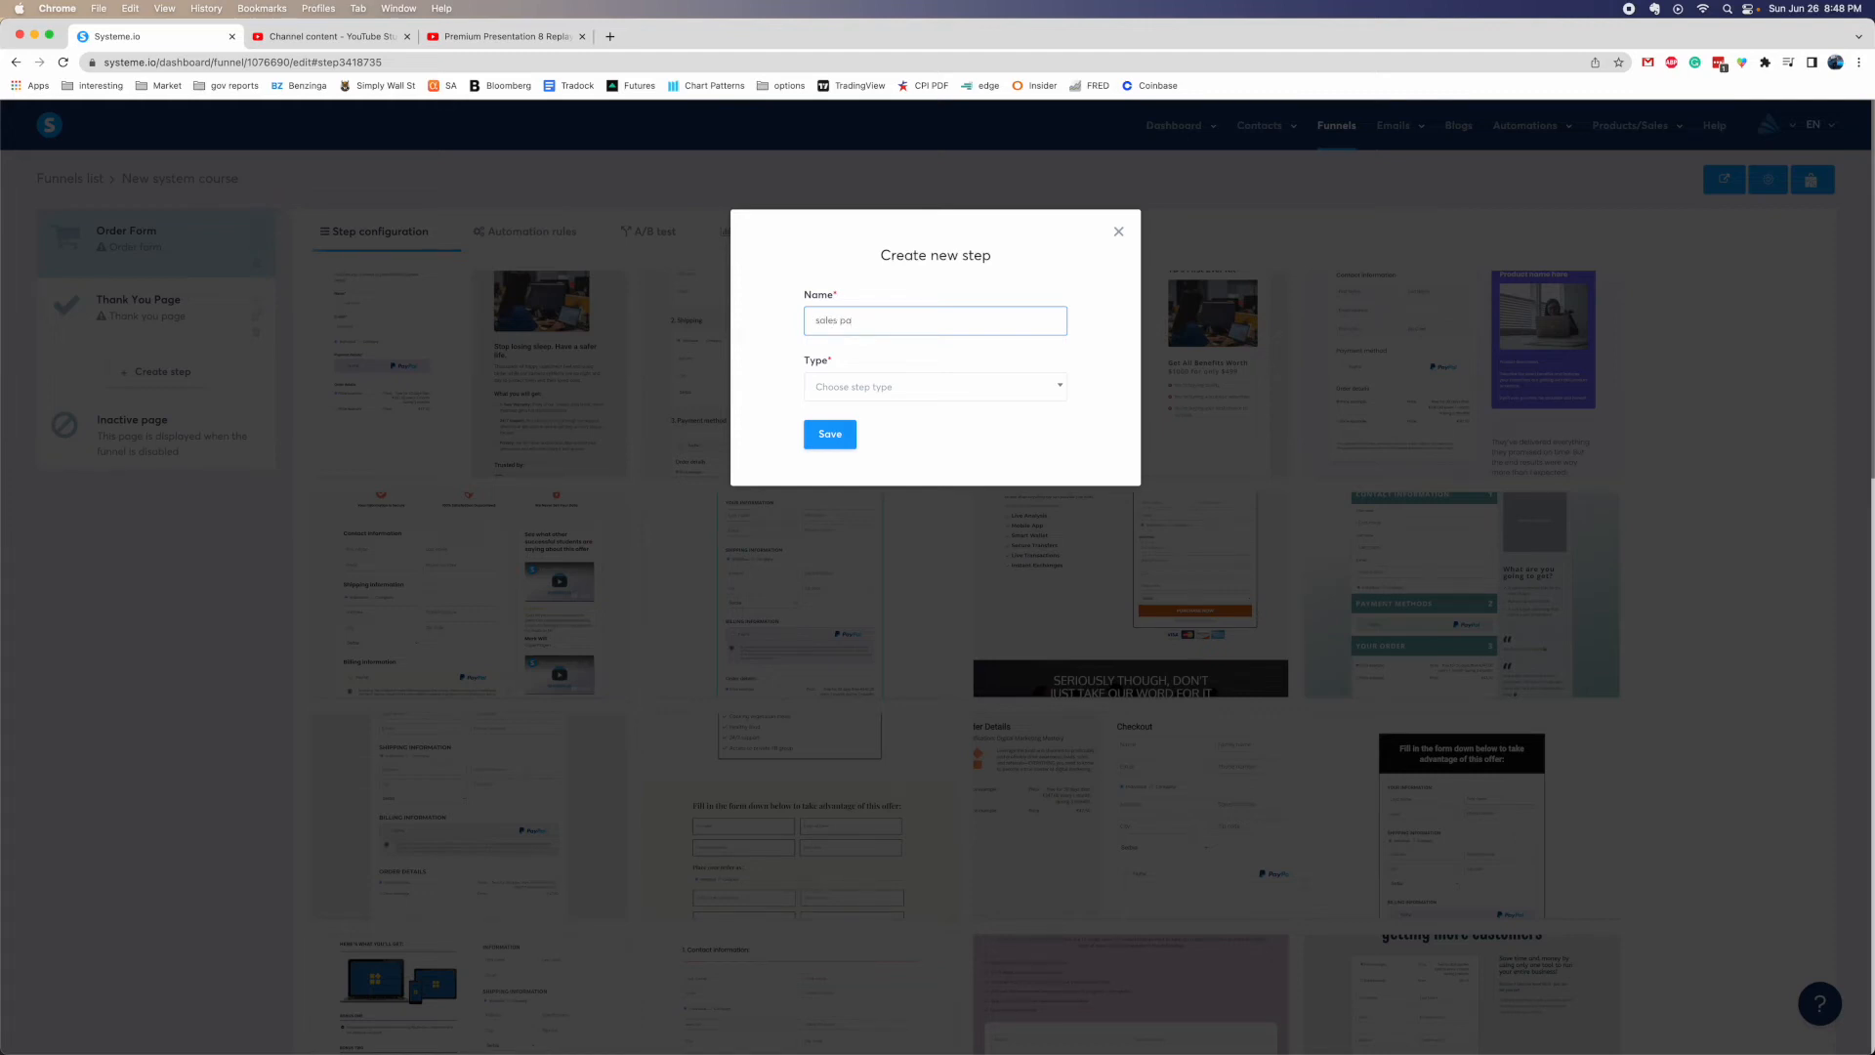
pyautogui.click(916, 401)
pyautogui.scroll(-2, 869, 518)
pyautogui.click(860, 549)
pyautogui.click(830, 437)
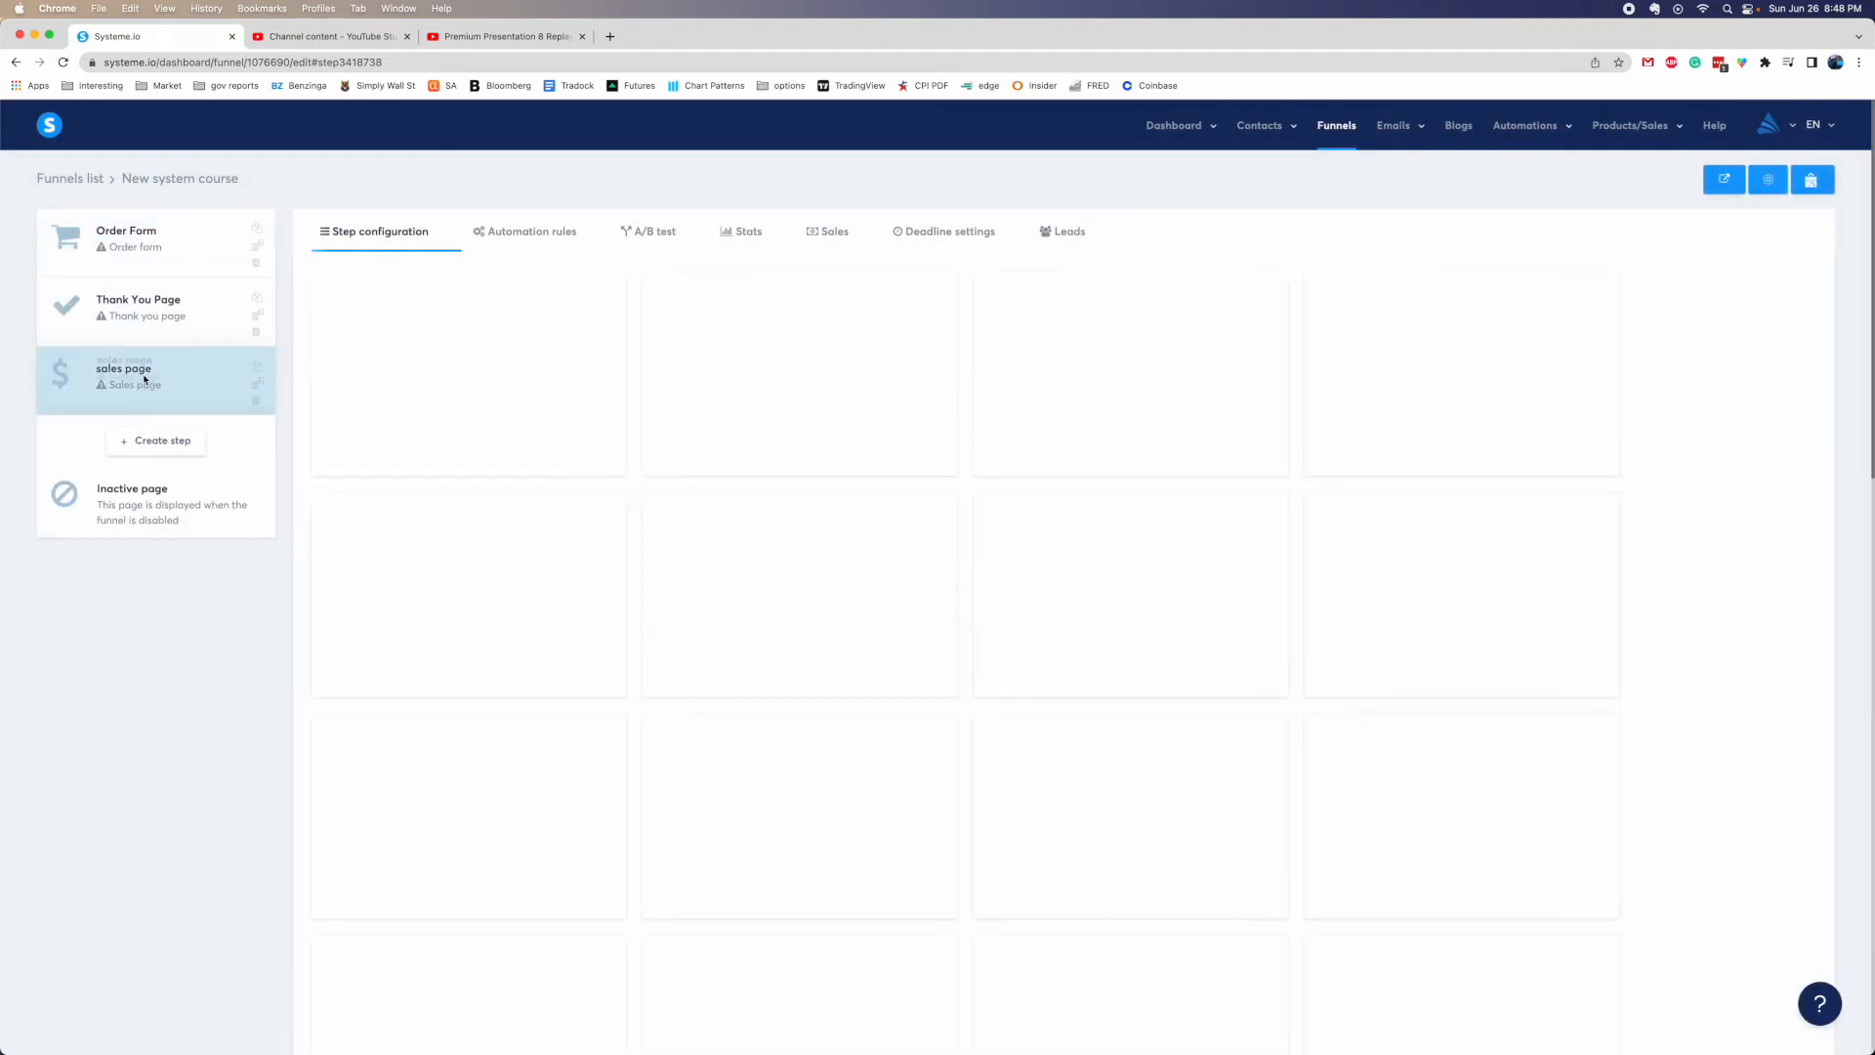
pyautogui.moveTo(147, 381); pyautogui.dragTo(146, 263)
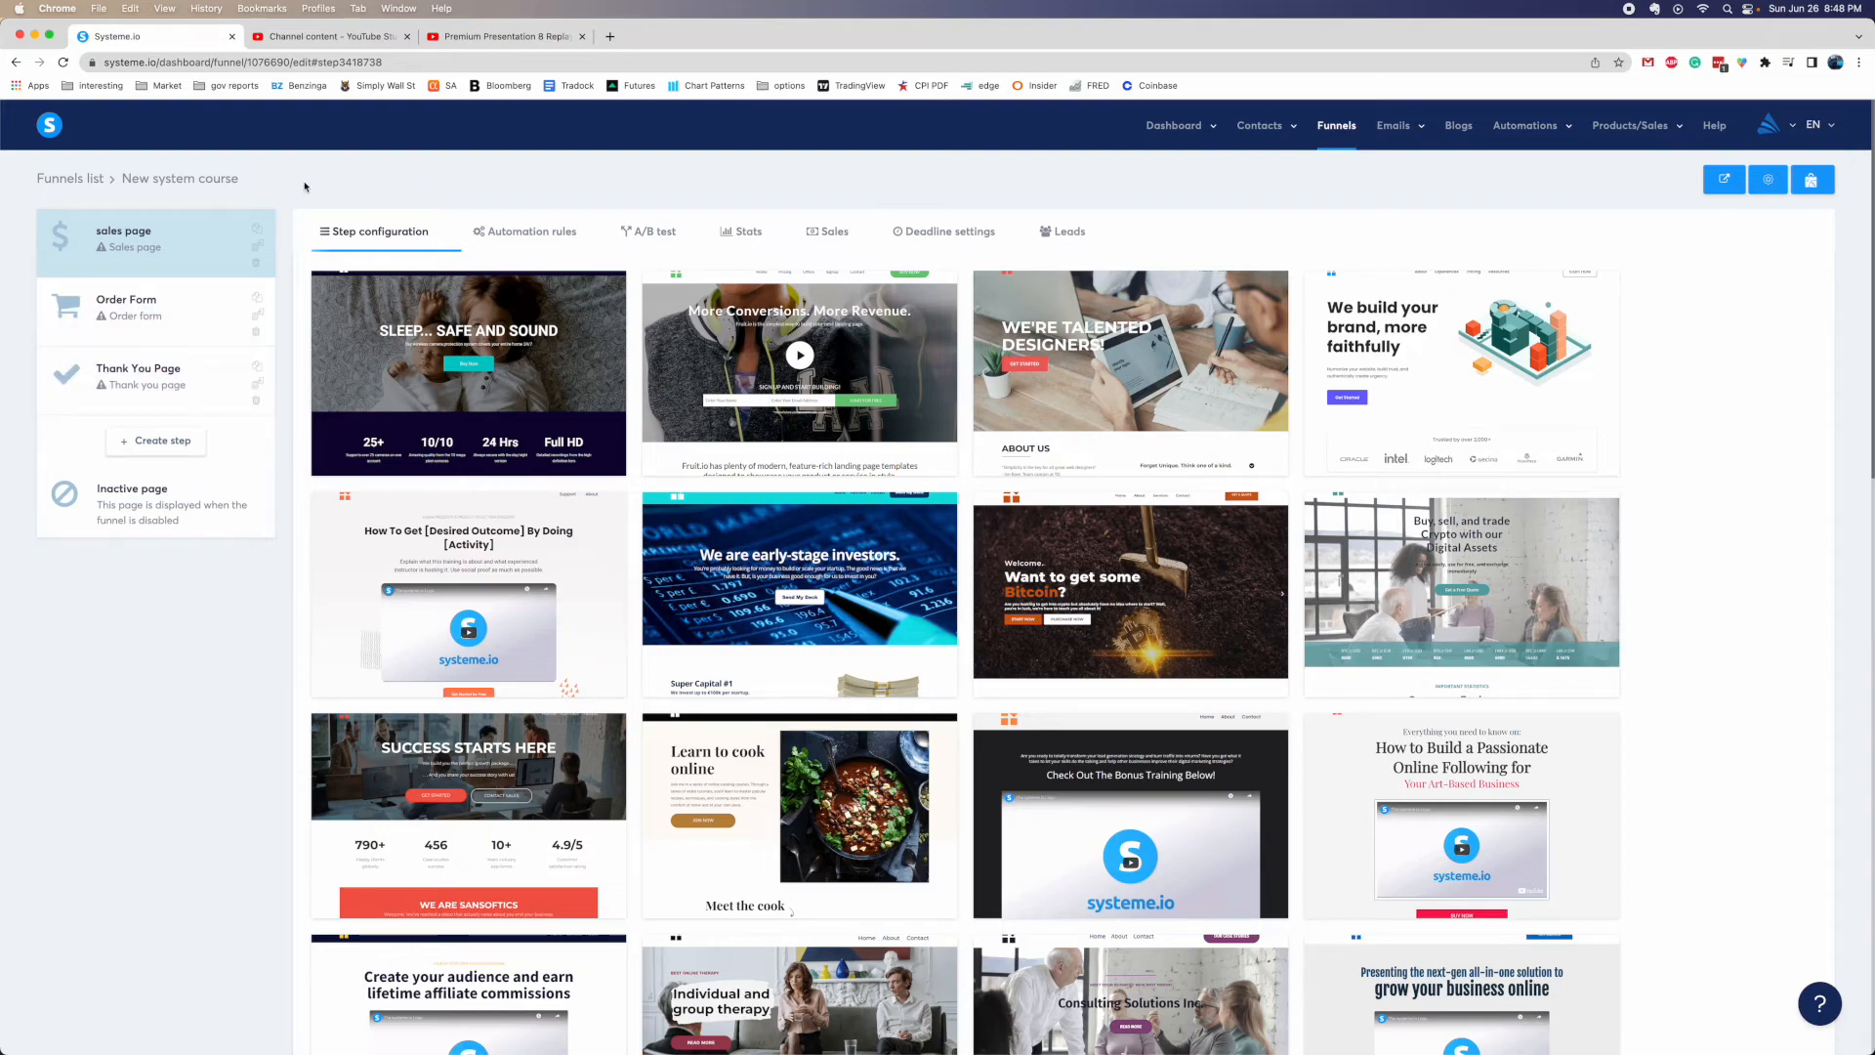
# Browse the templates available for the sales page step
pyautogui.scroll(-12, 938, 772)
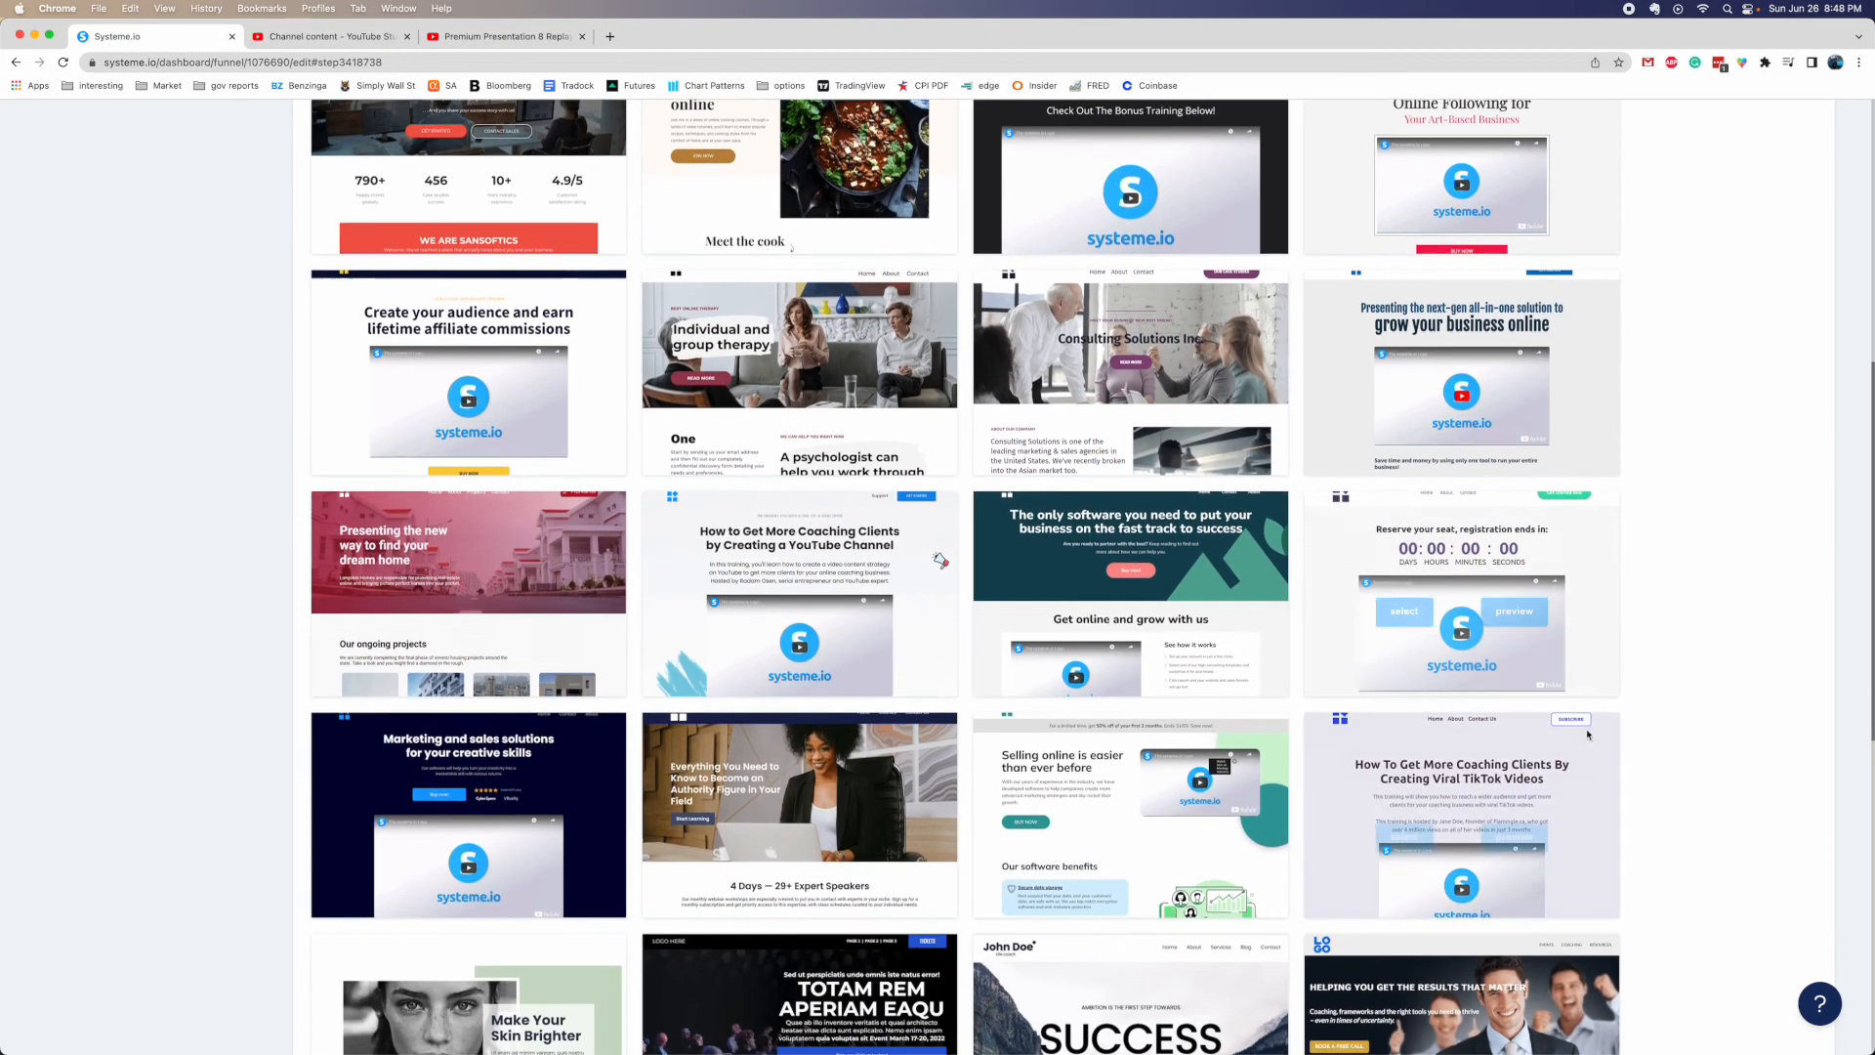
pyautogui.scroll(15, 1511, 716)
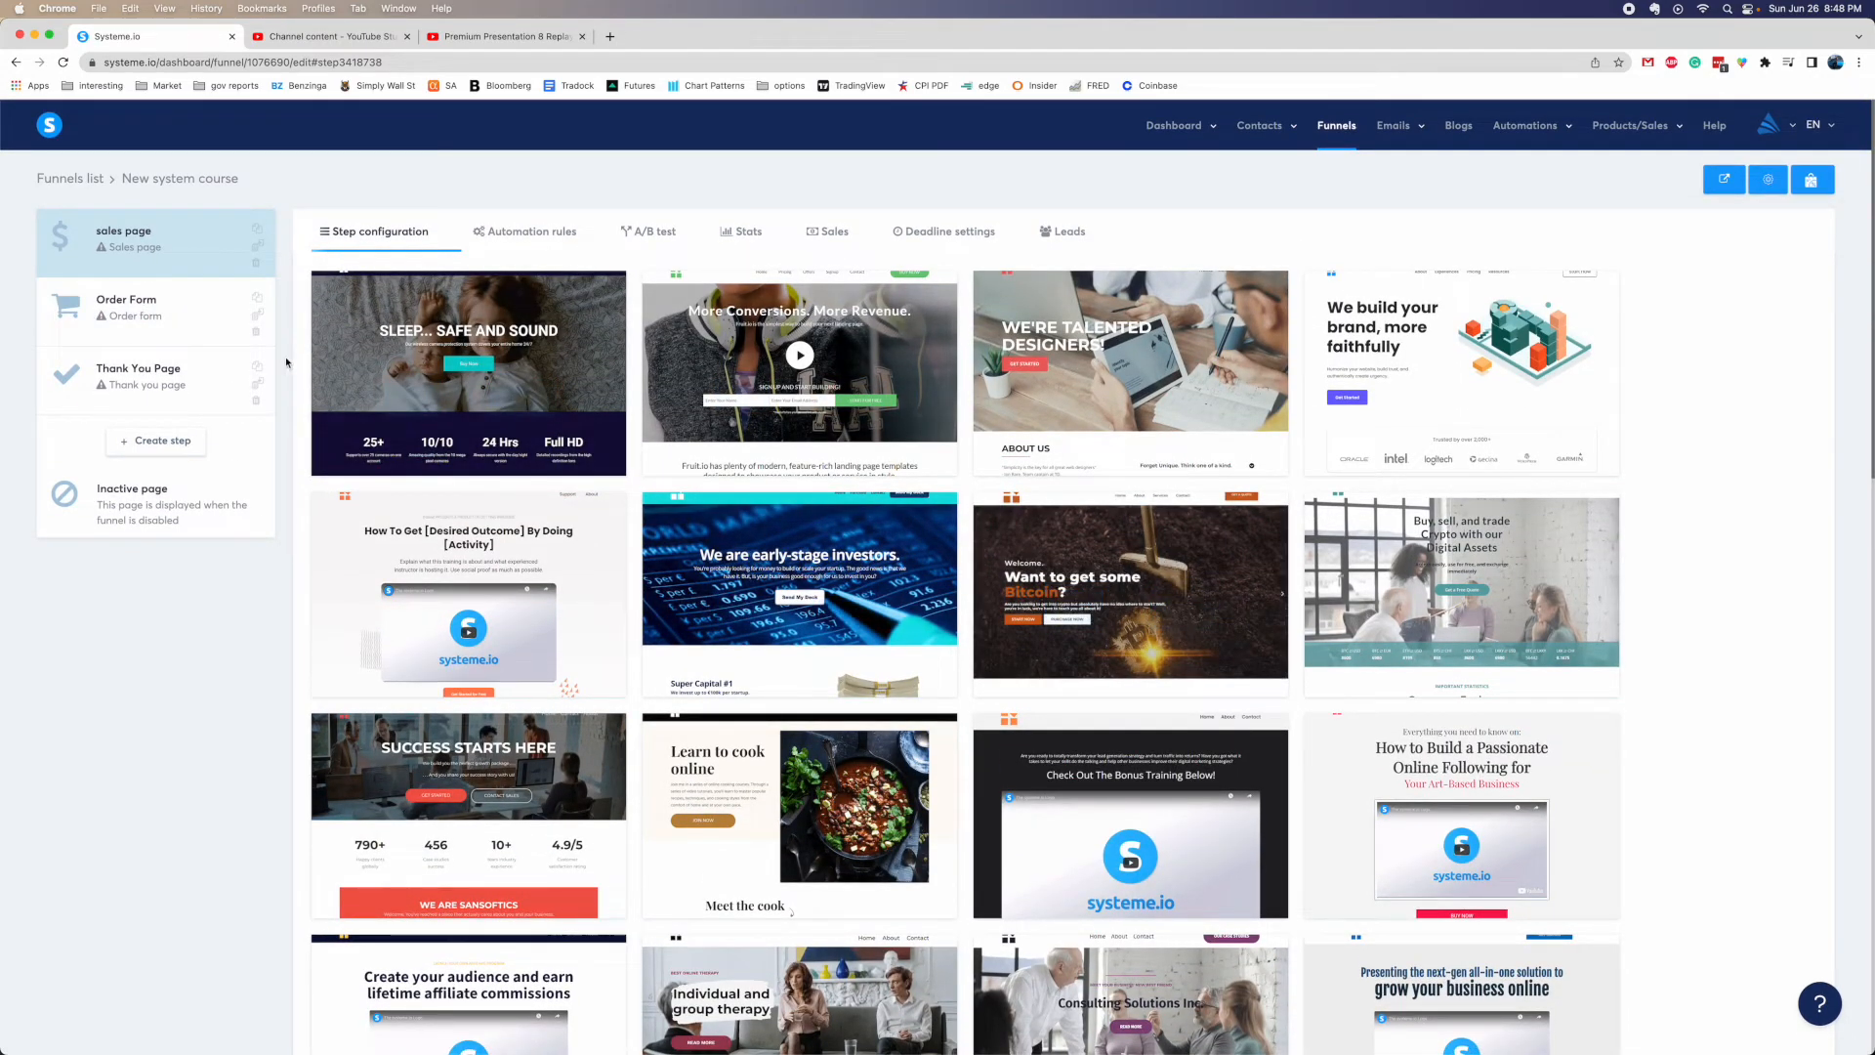
pyautogui.click(1278, 1021)
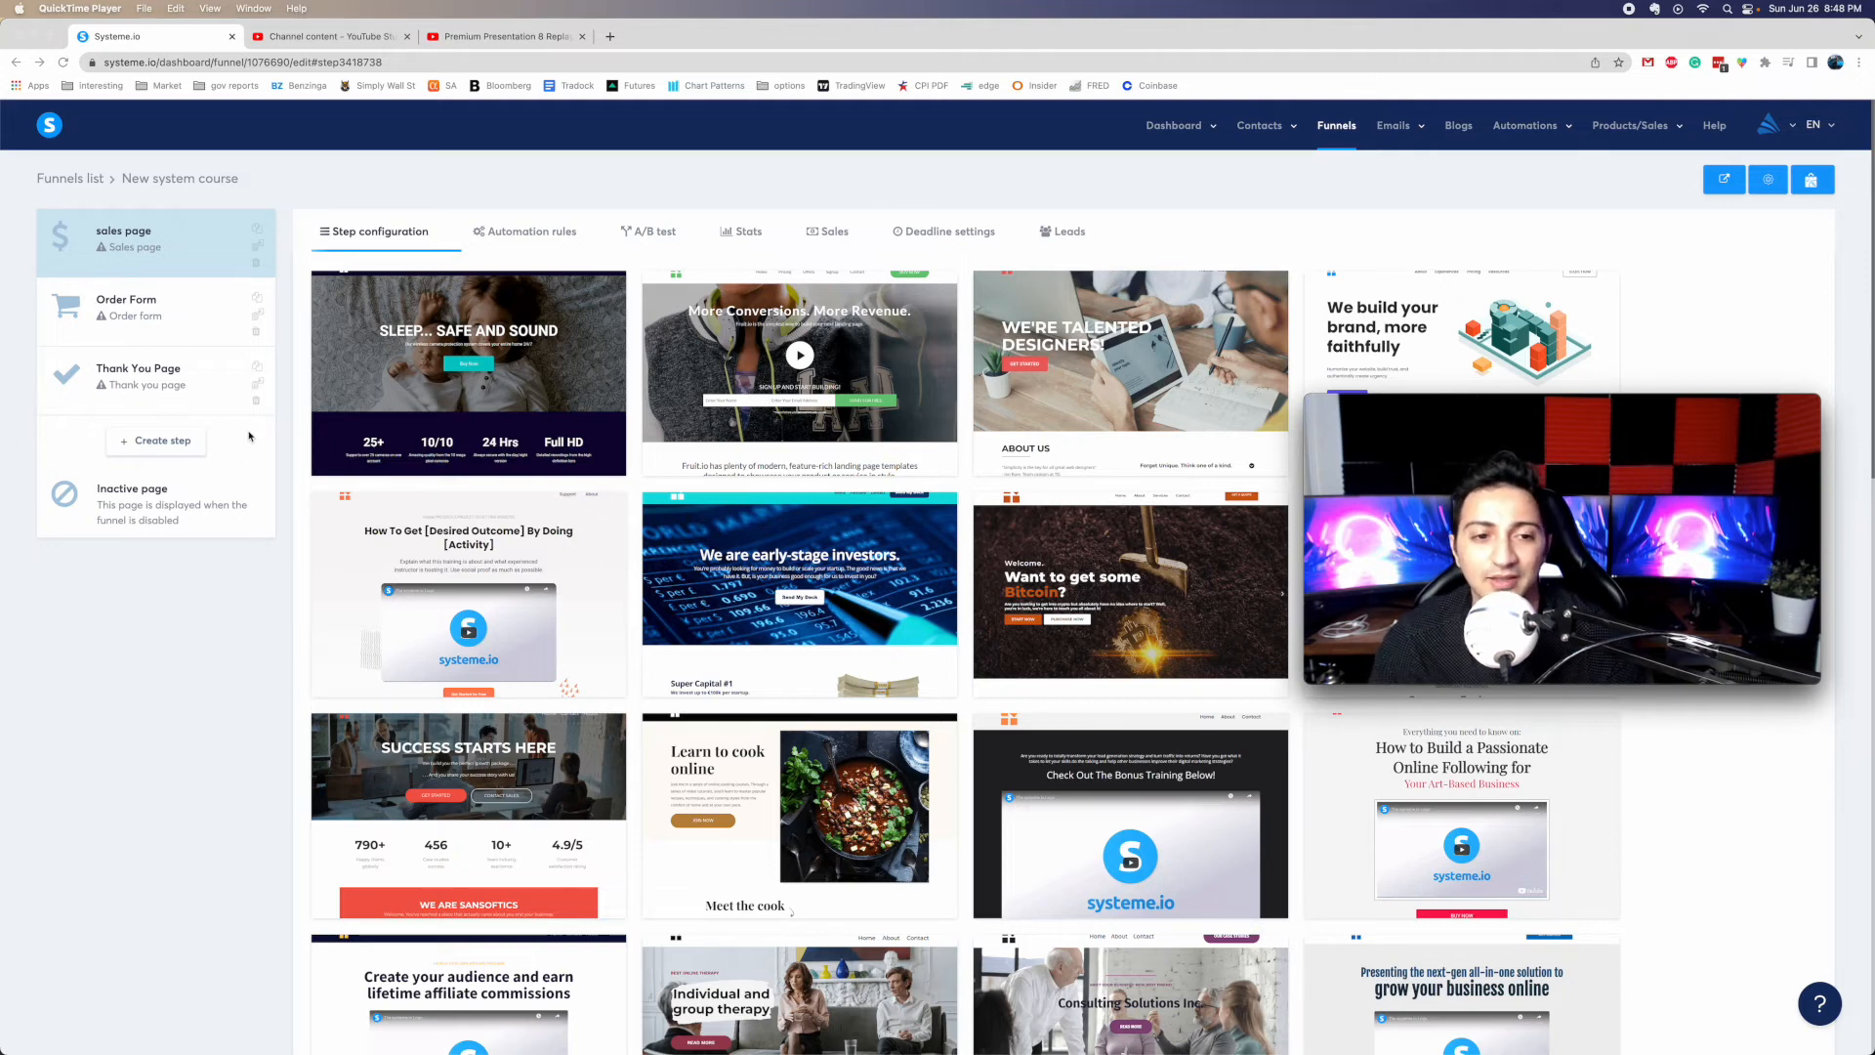
# Apply the template with the purple "Product name here" panel to the Order Form step
pyautogui.click(172, 330)
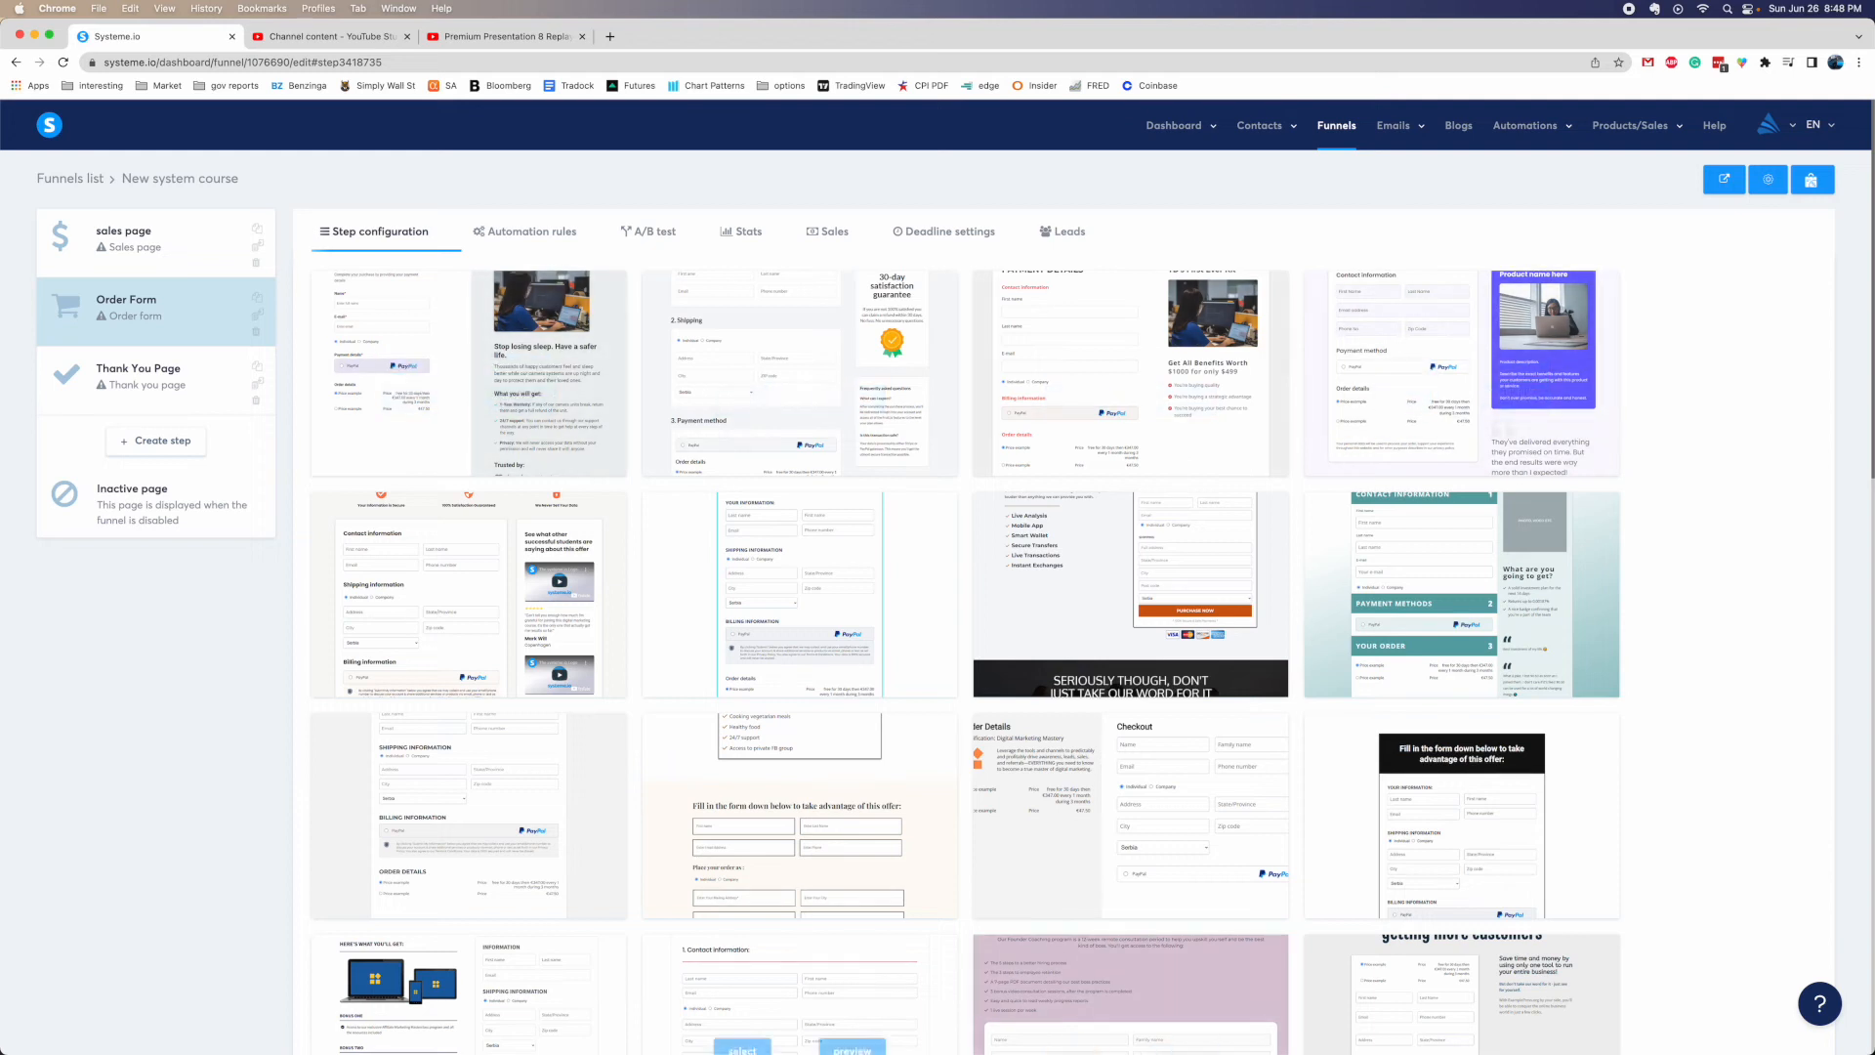
pyautogui.moveTo(1073, 1043)
pyautogui.click(1262, 1024)
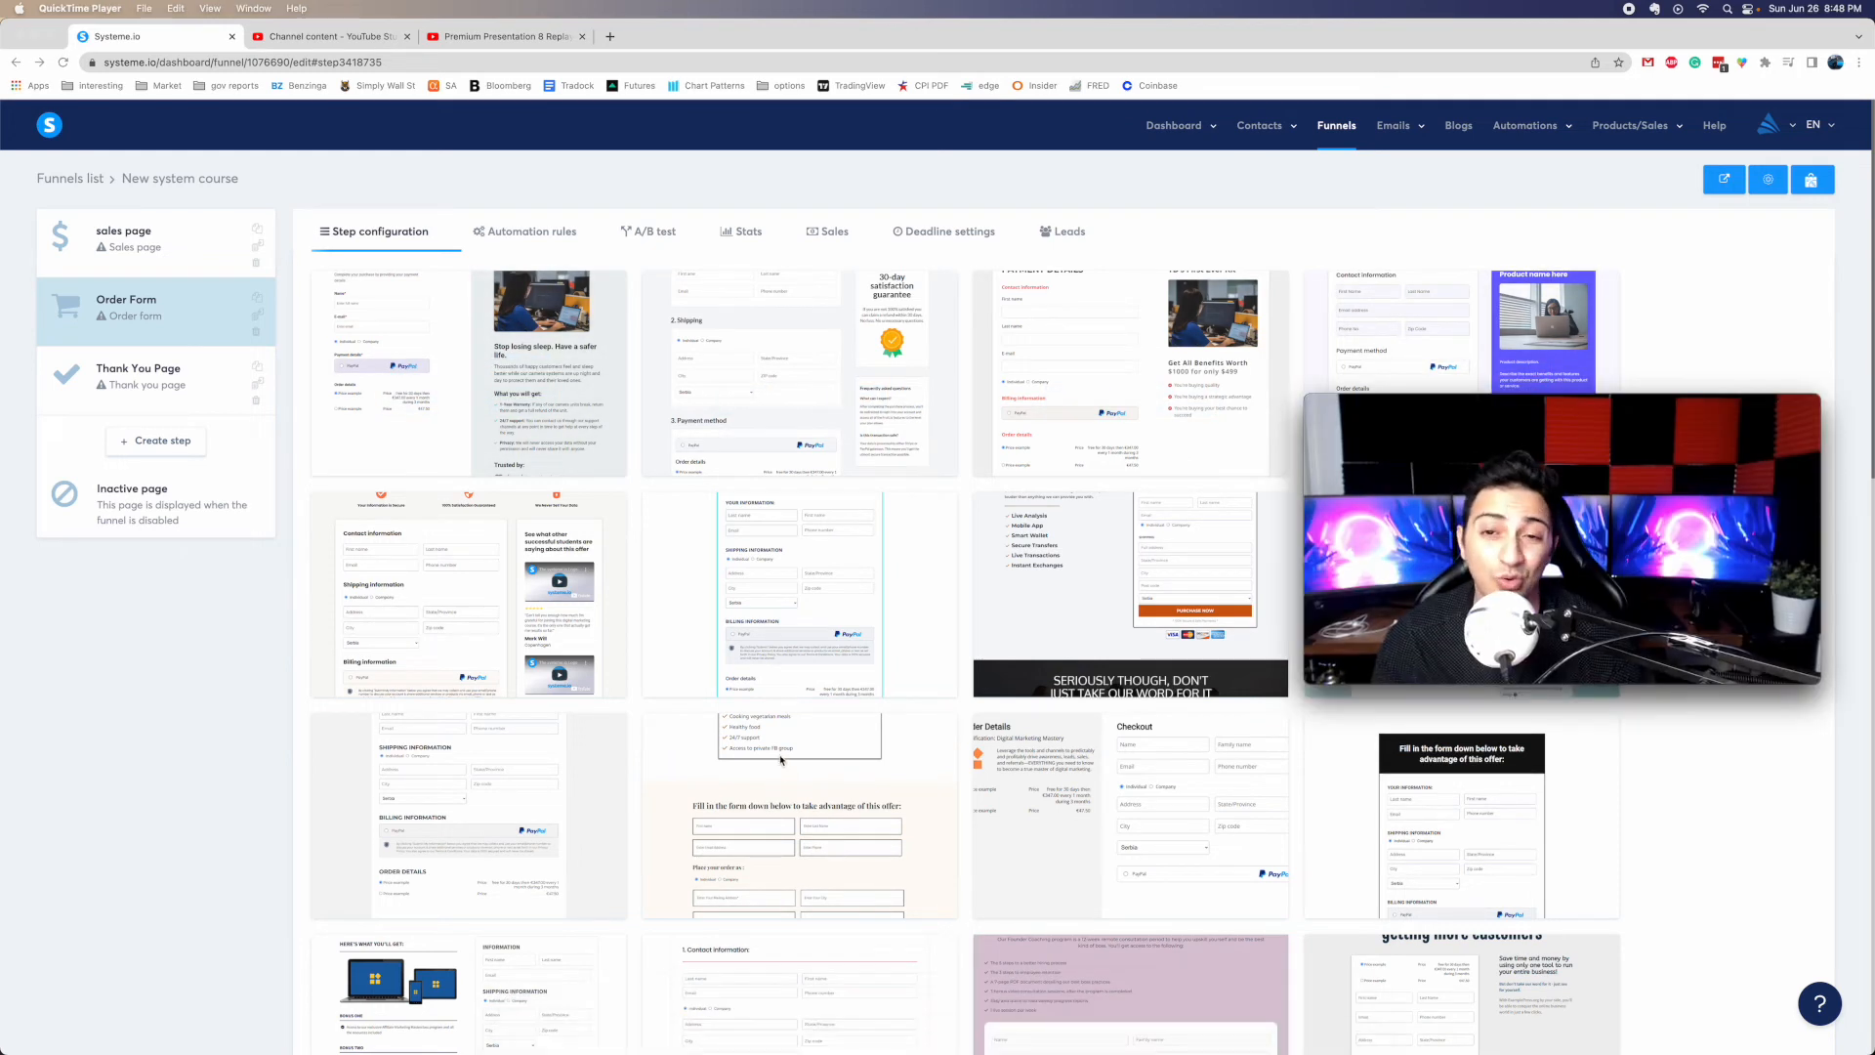
pyautogui.click(215, 866)
pyautogui.moveTo(1434, 385)
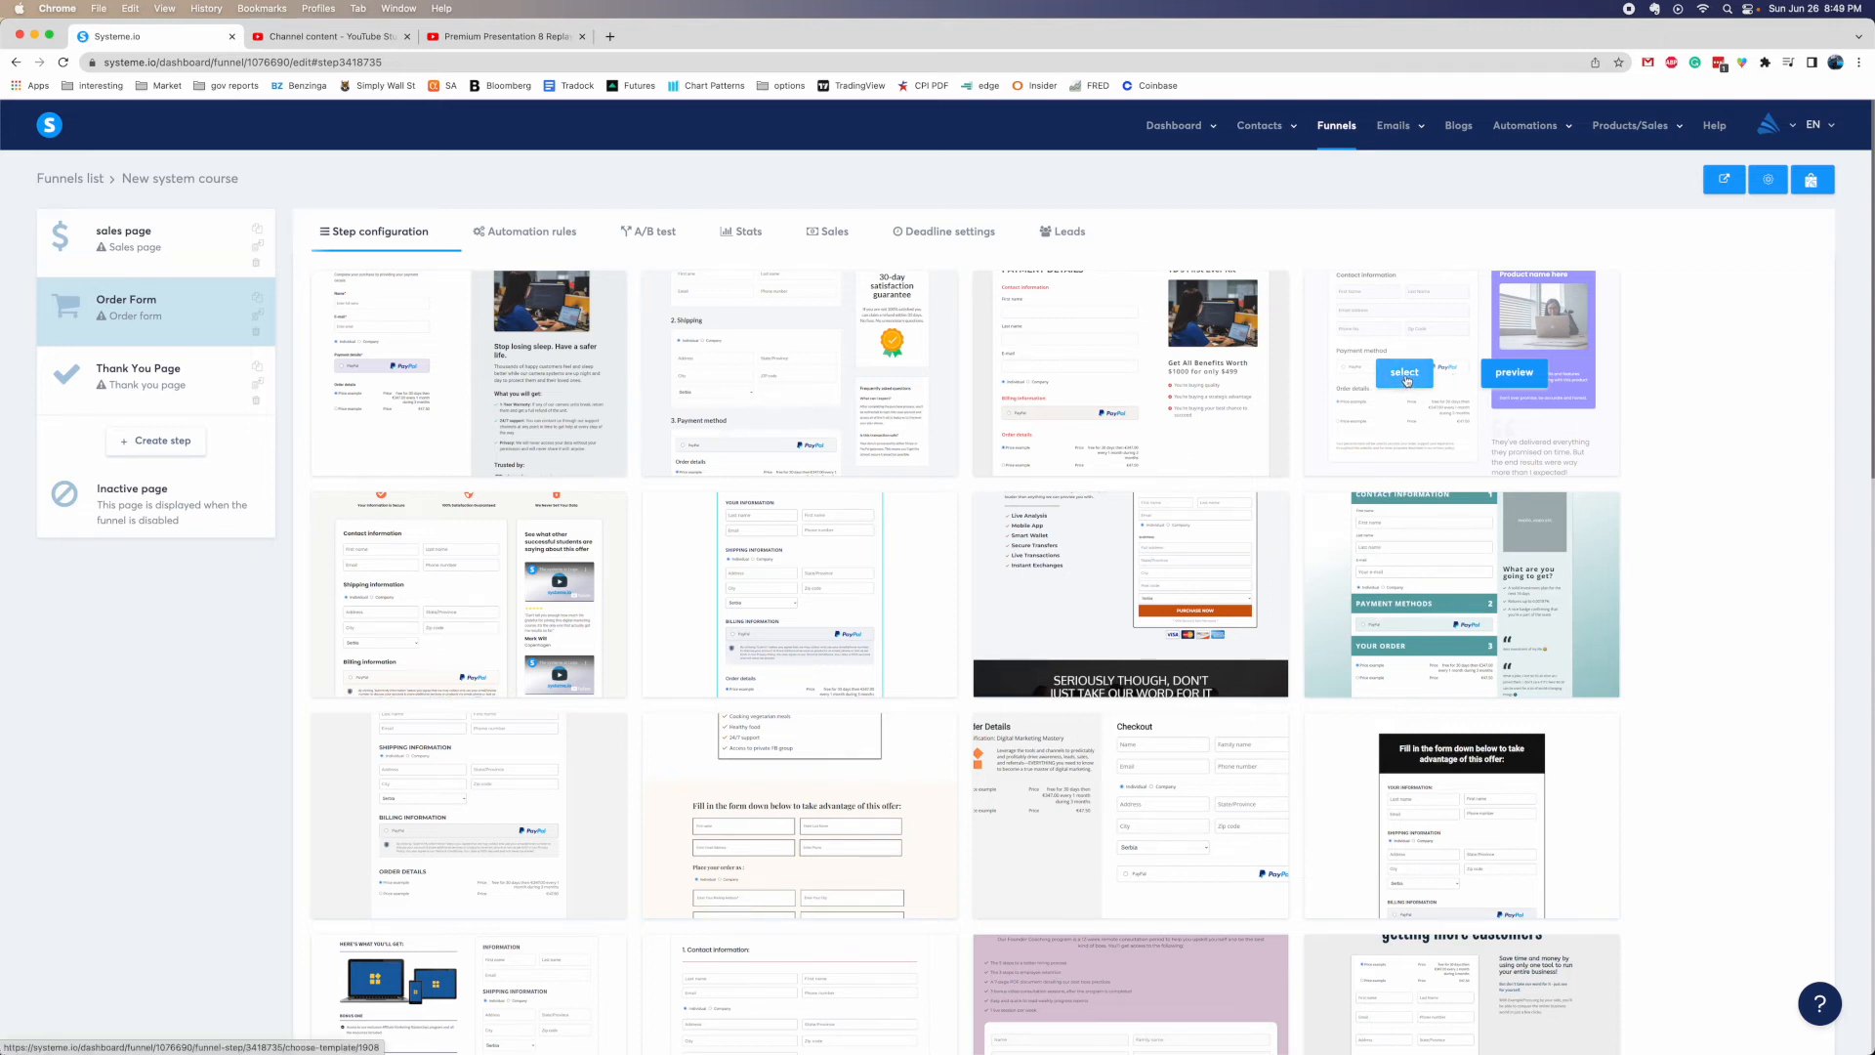
pyautogui.click(1406, 374)
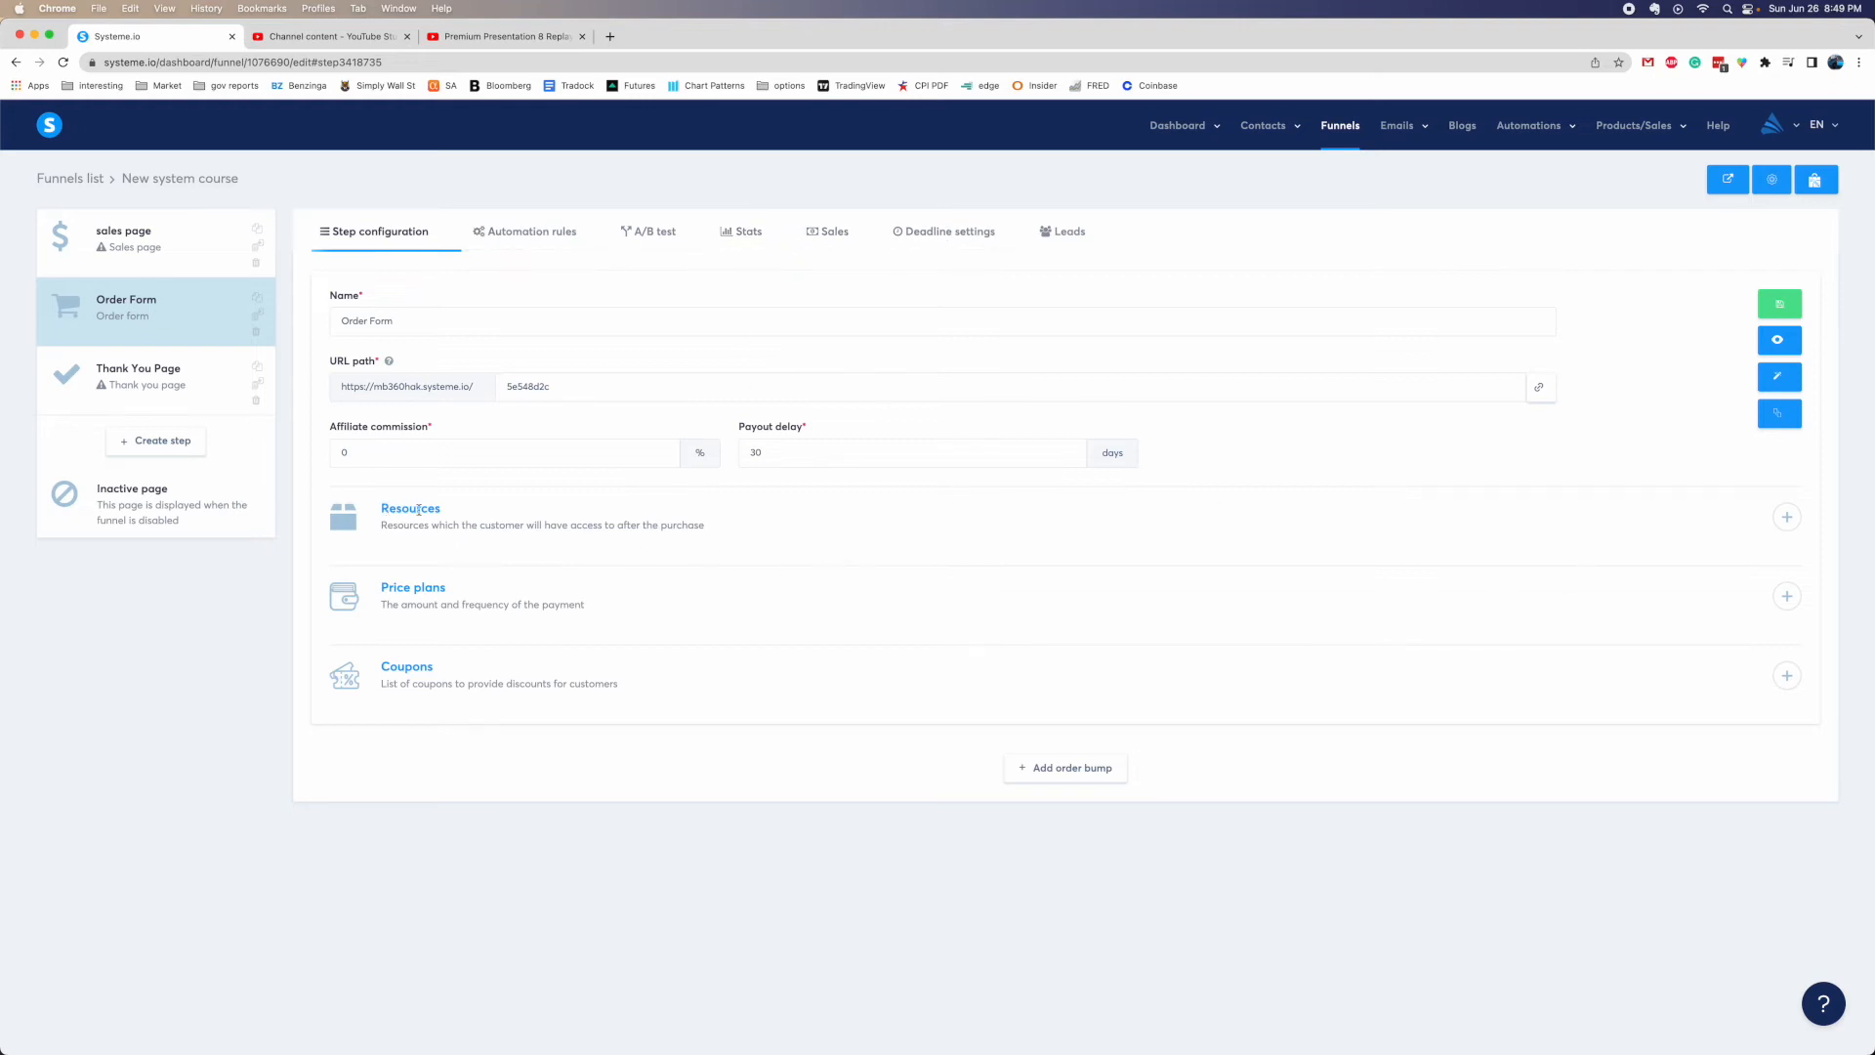
# Add a Course resource to the order form, choosing the New System course with Full access
pyautogui.click(1786, 517)
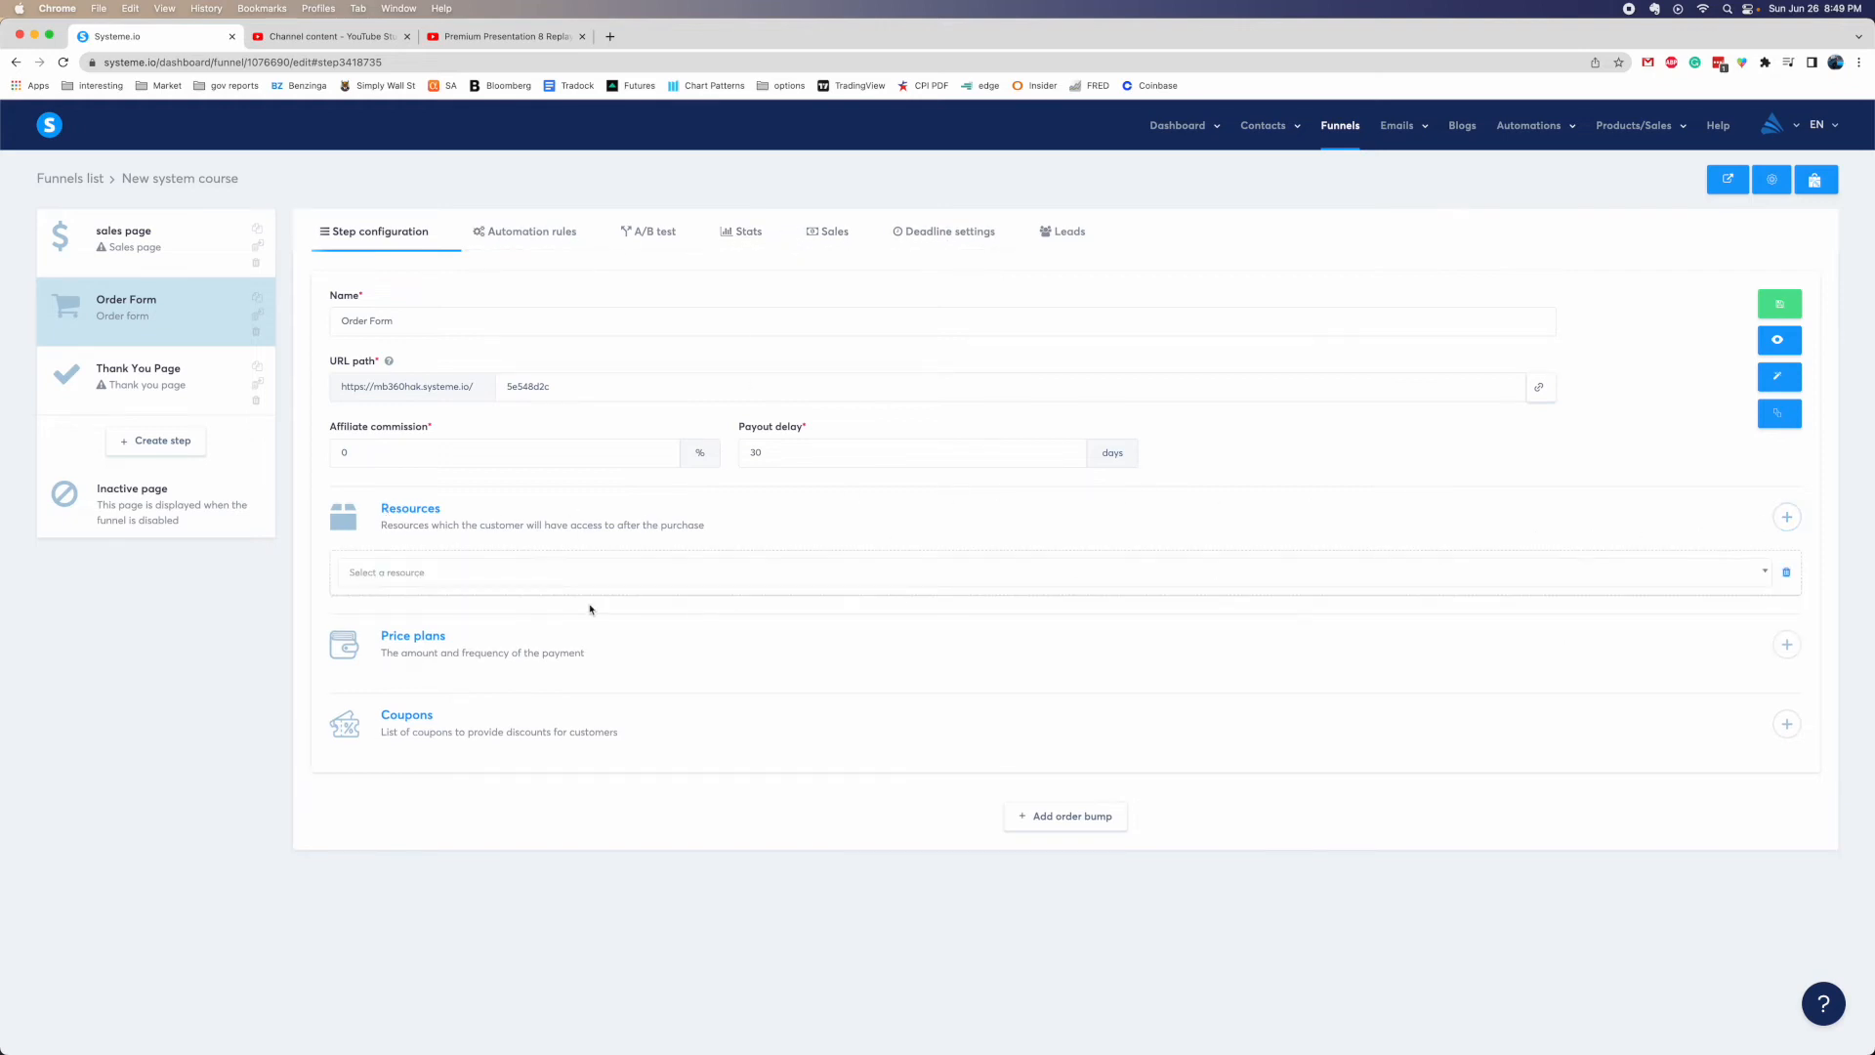
pyautogui.click(558, 576)
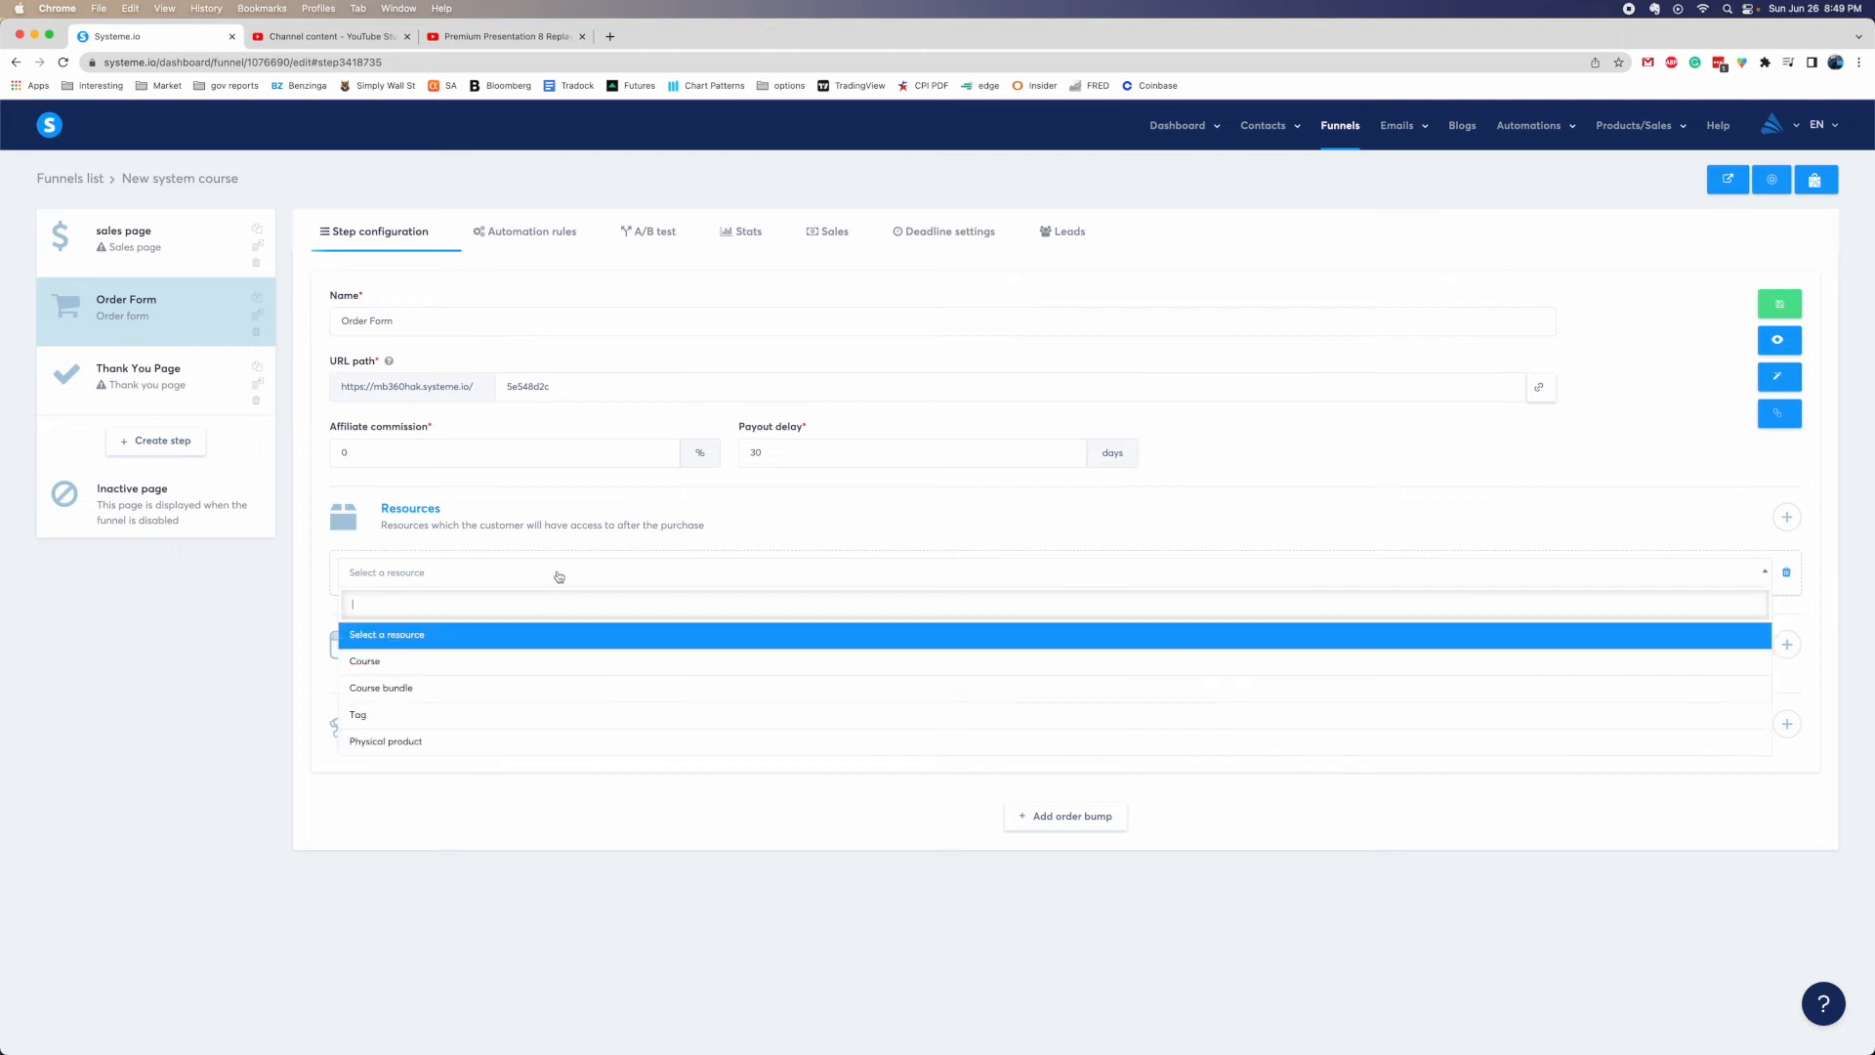
pyautogui.click(387, 664)
pyautogui.click(435, 622)
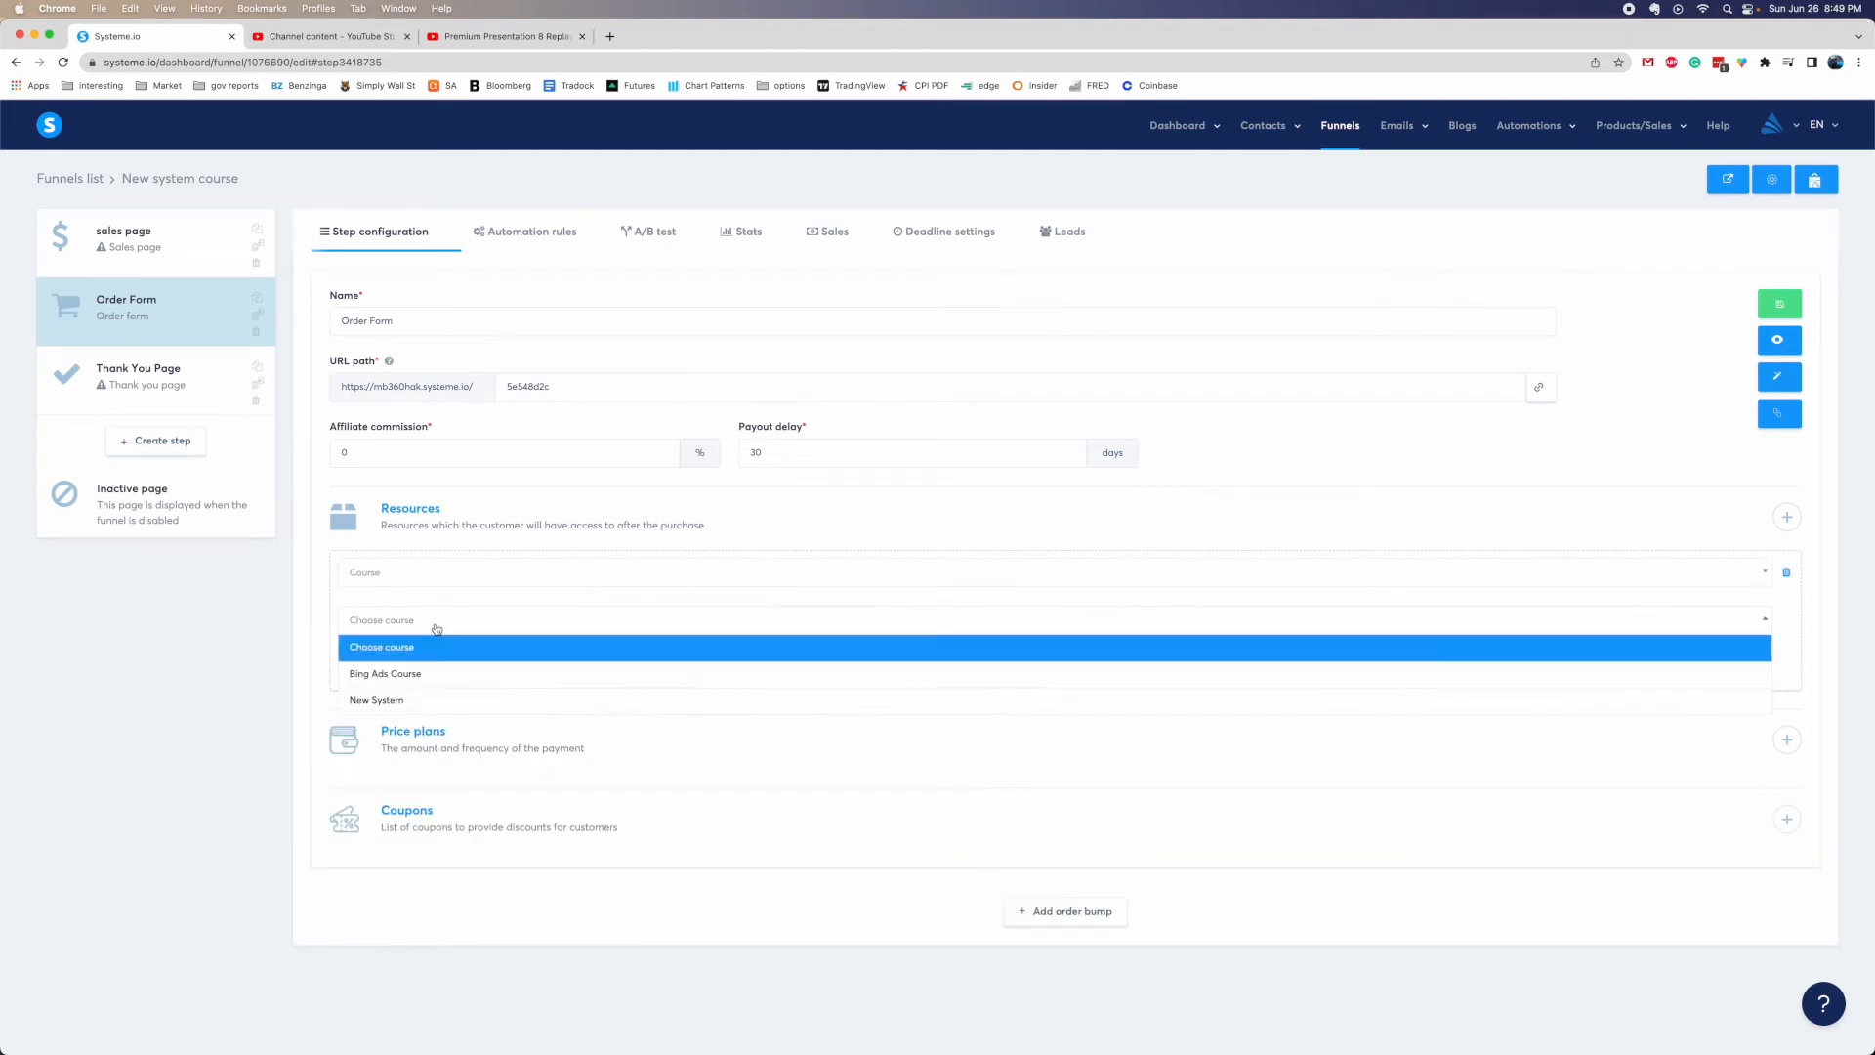
pyautogui.click(391, 701)
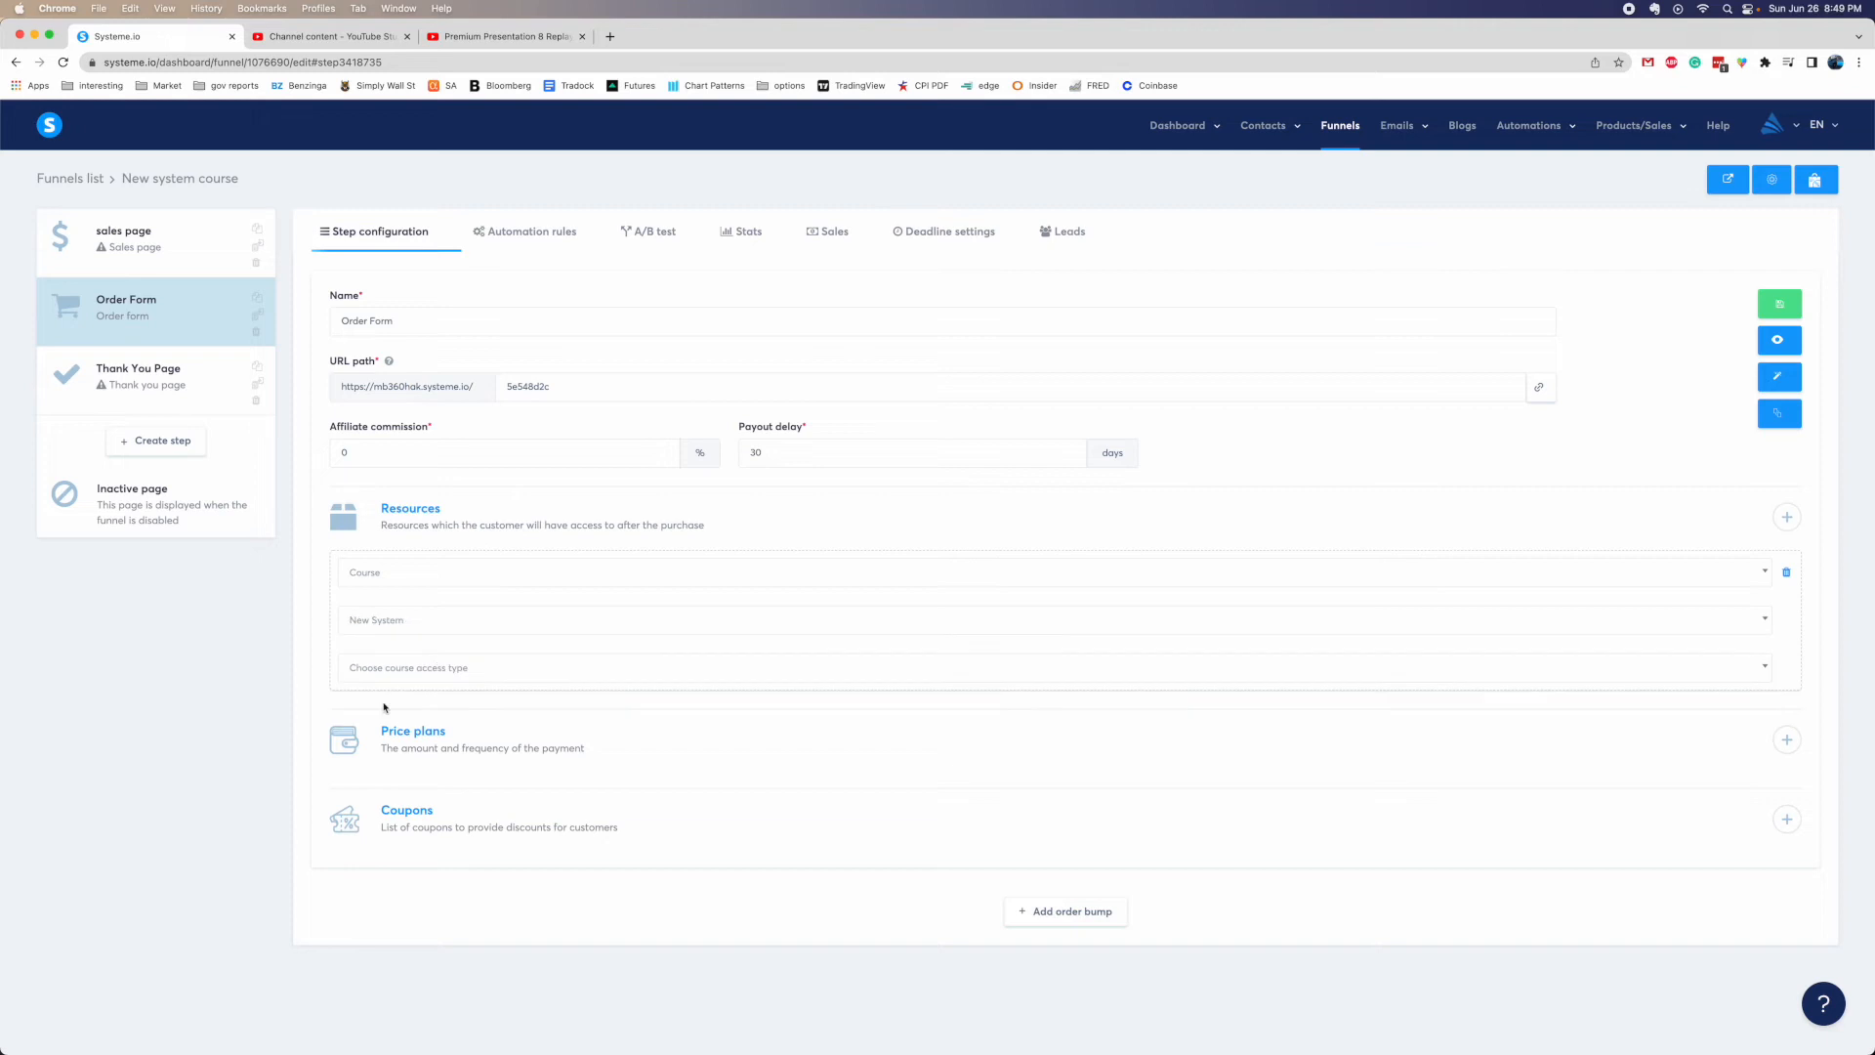
pyautogui.click(422, 670)
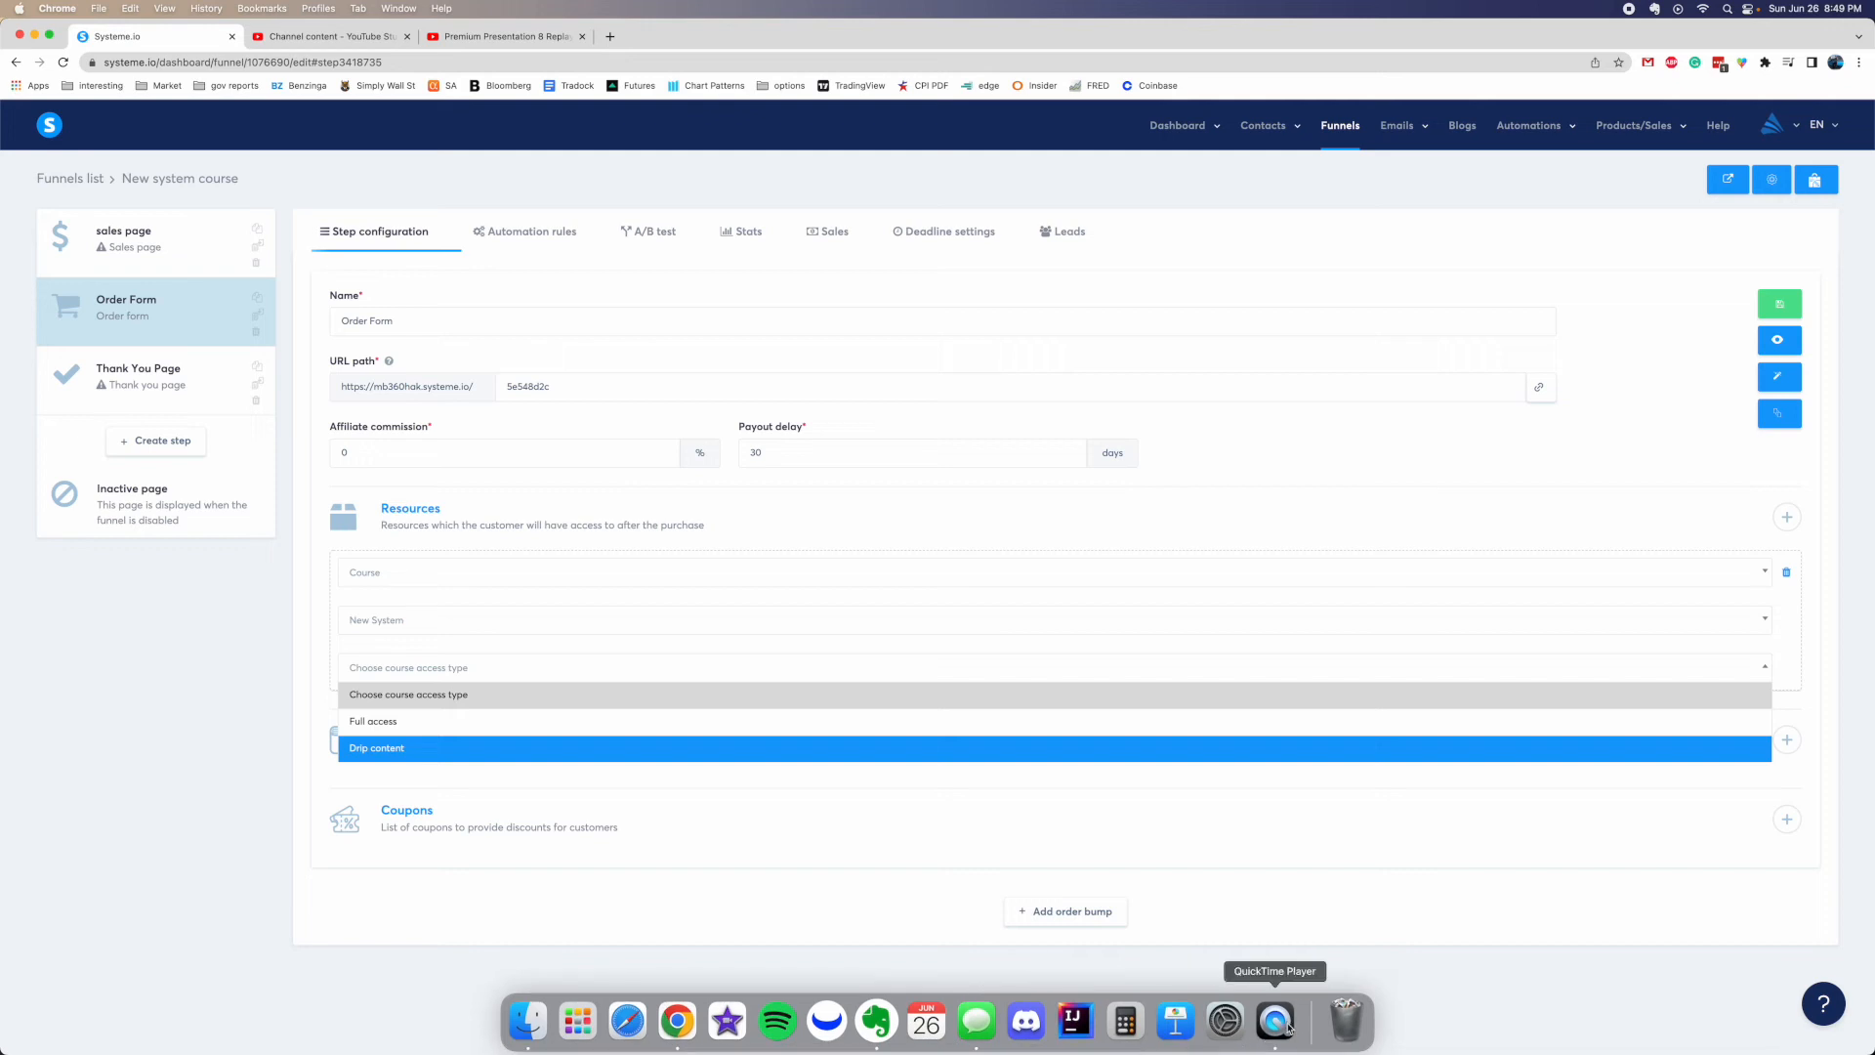
pyautogui.click(1270, 1024)
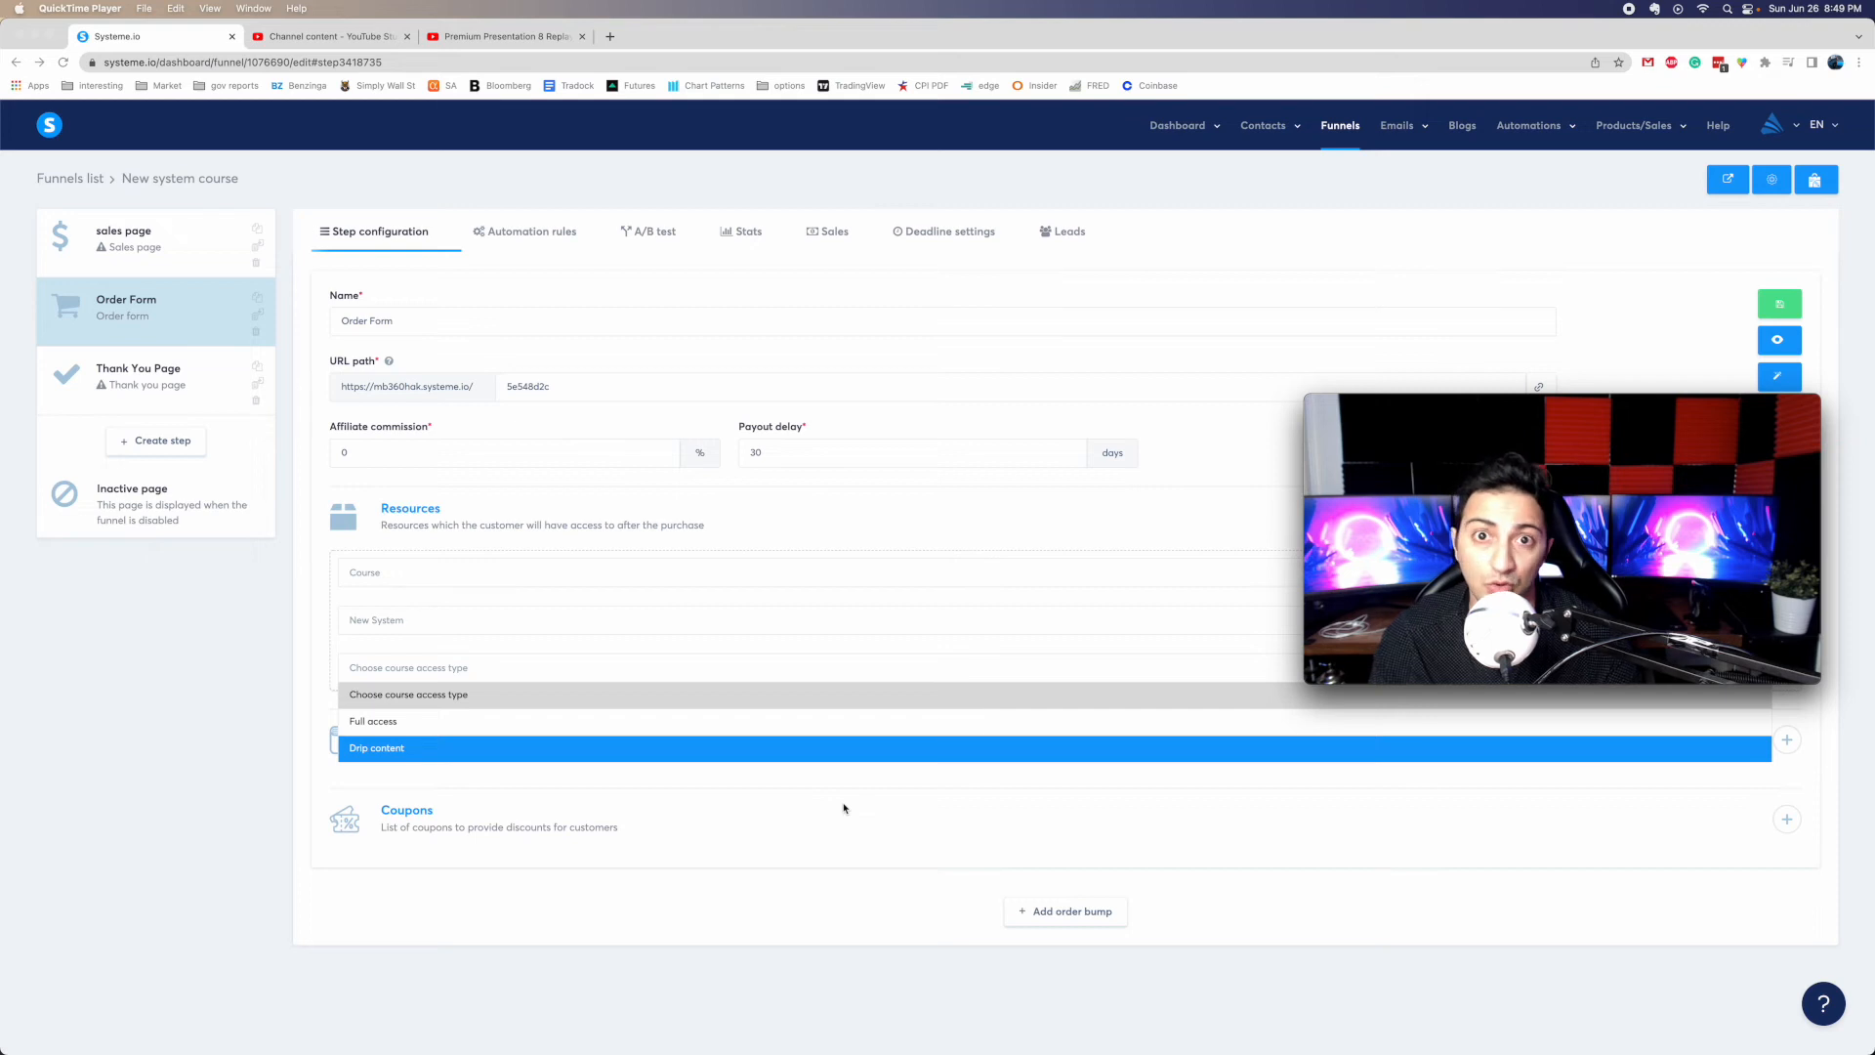
pyautogui.click(627, 723)
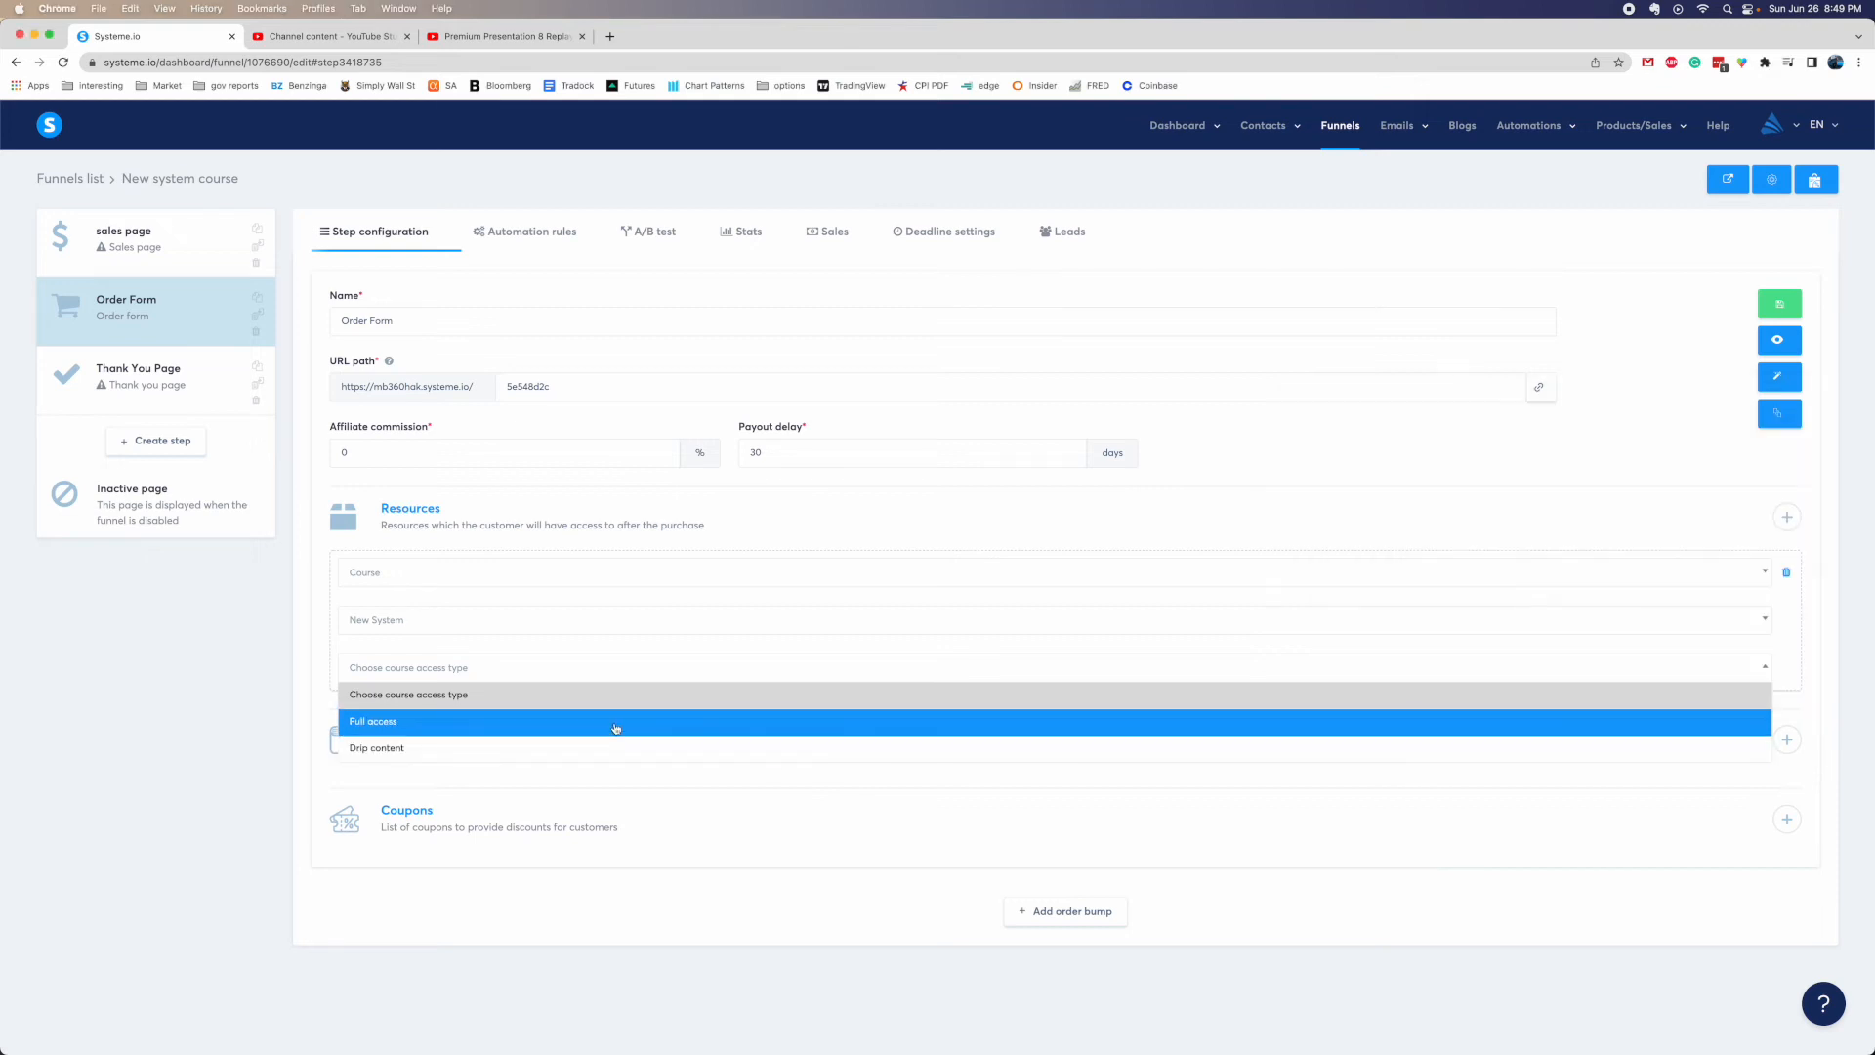
pyautogui.click(590, 723)
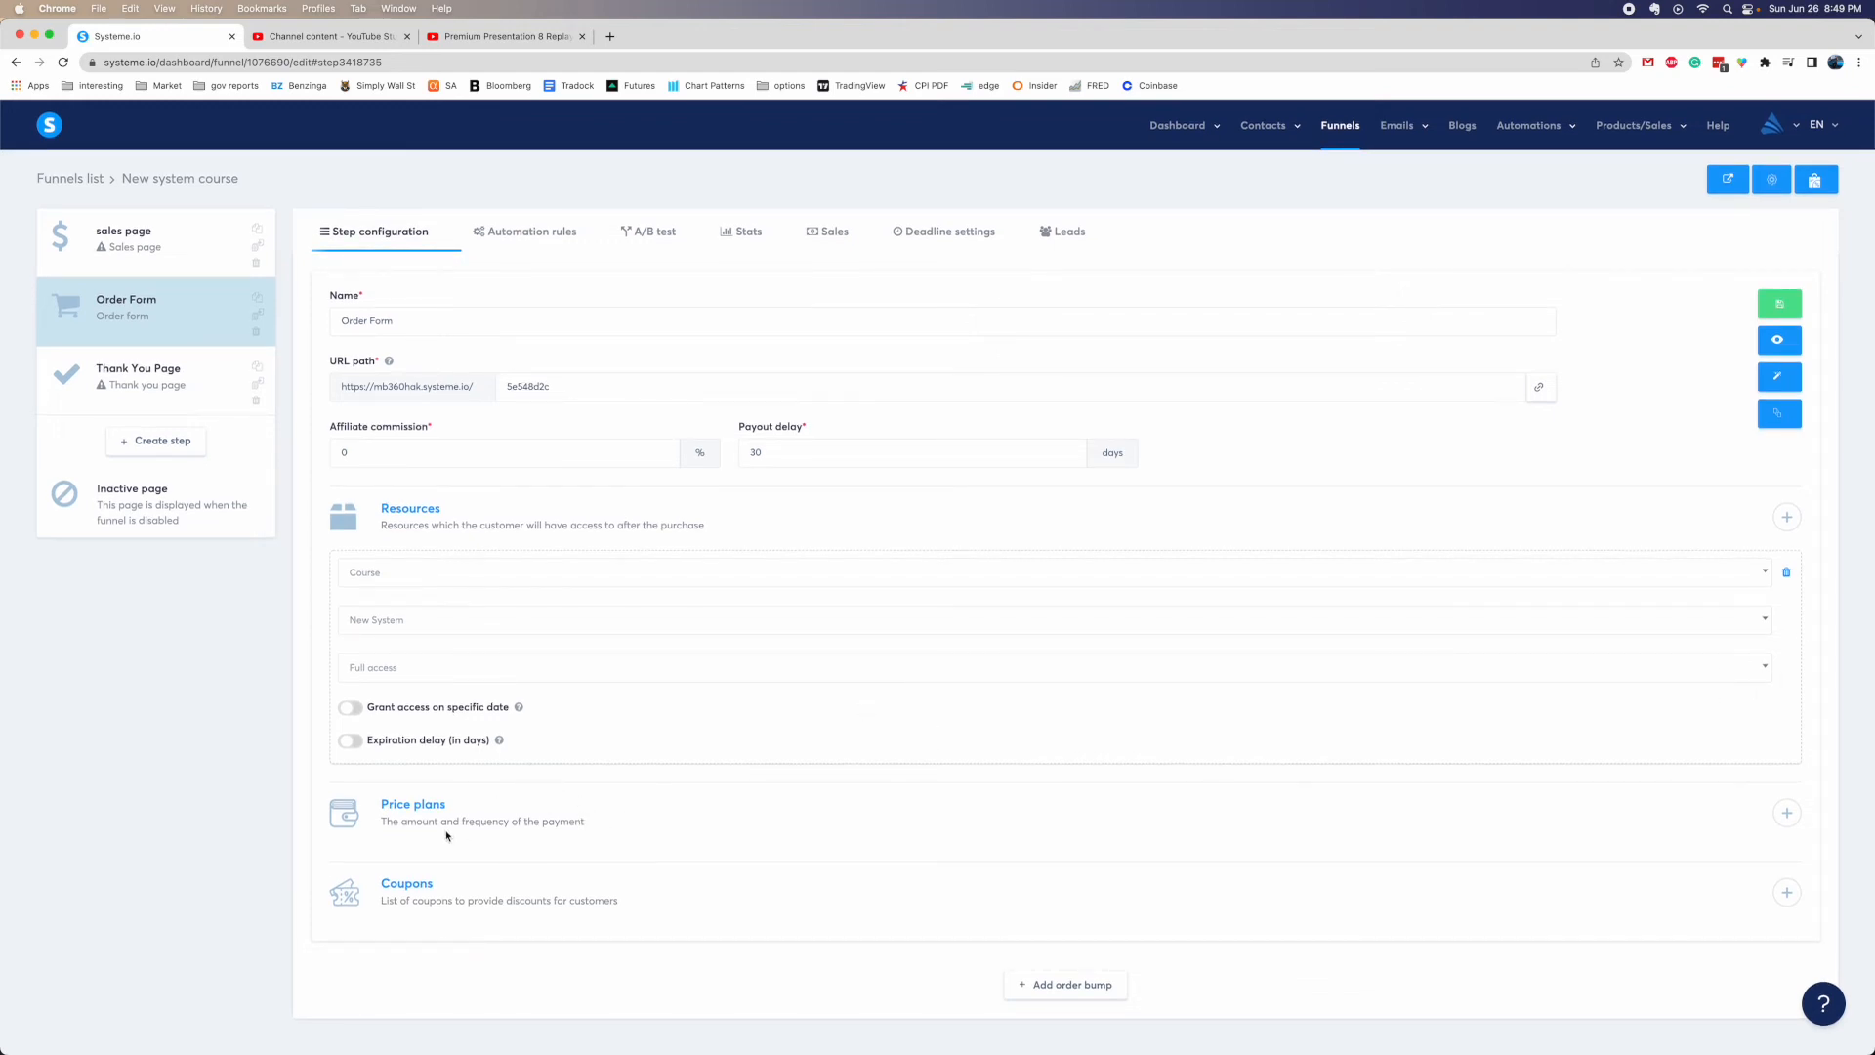
# Check the existing One shot price plans available for the order form
pyautogui.click(1787, 812)
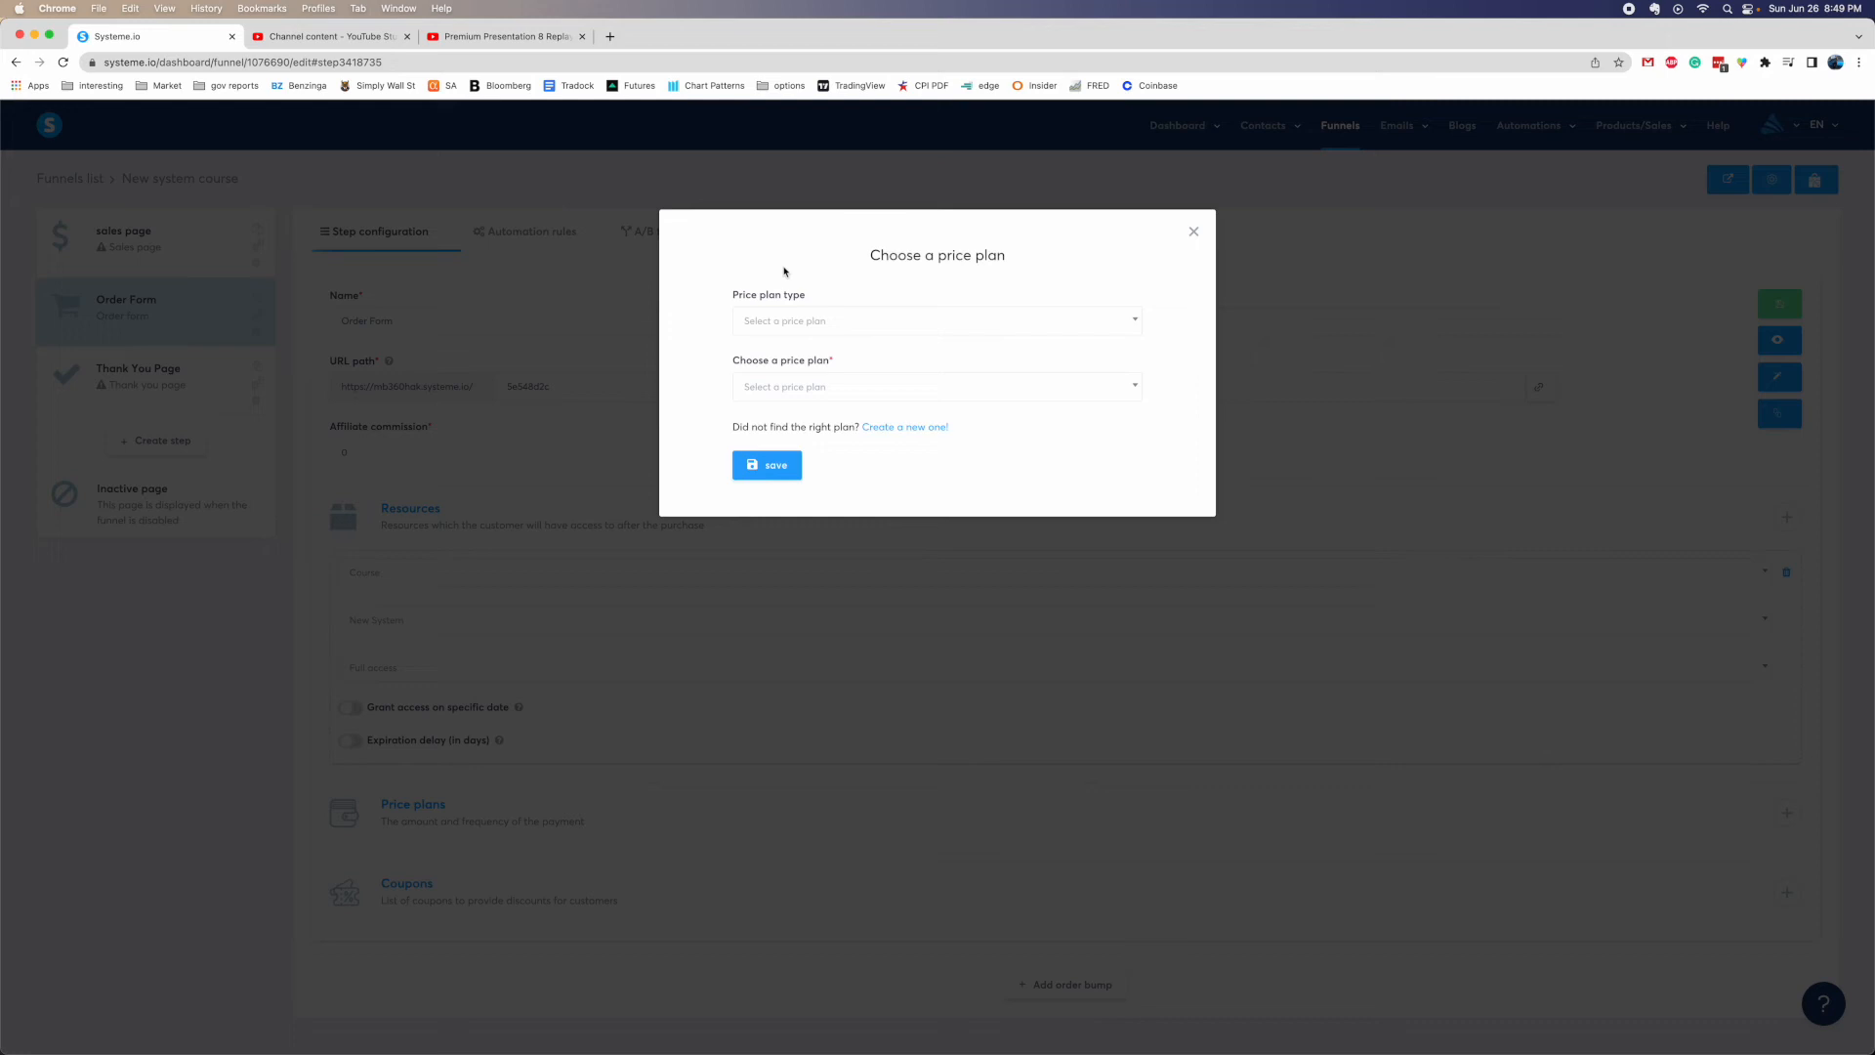
pyautogui.click(782, 322)
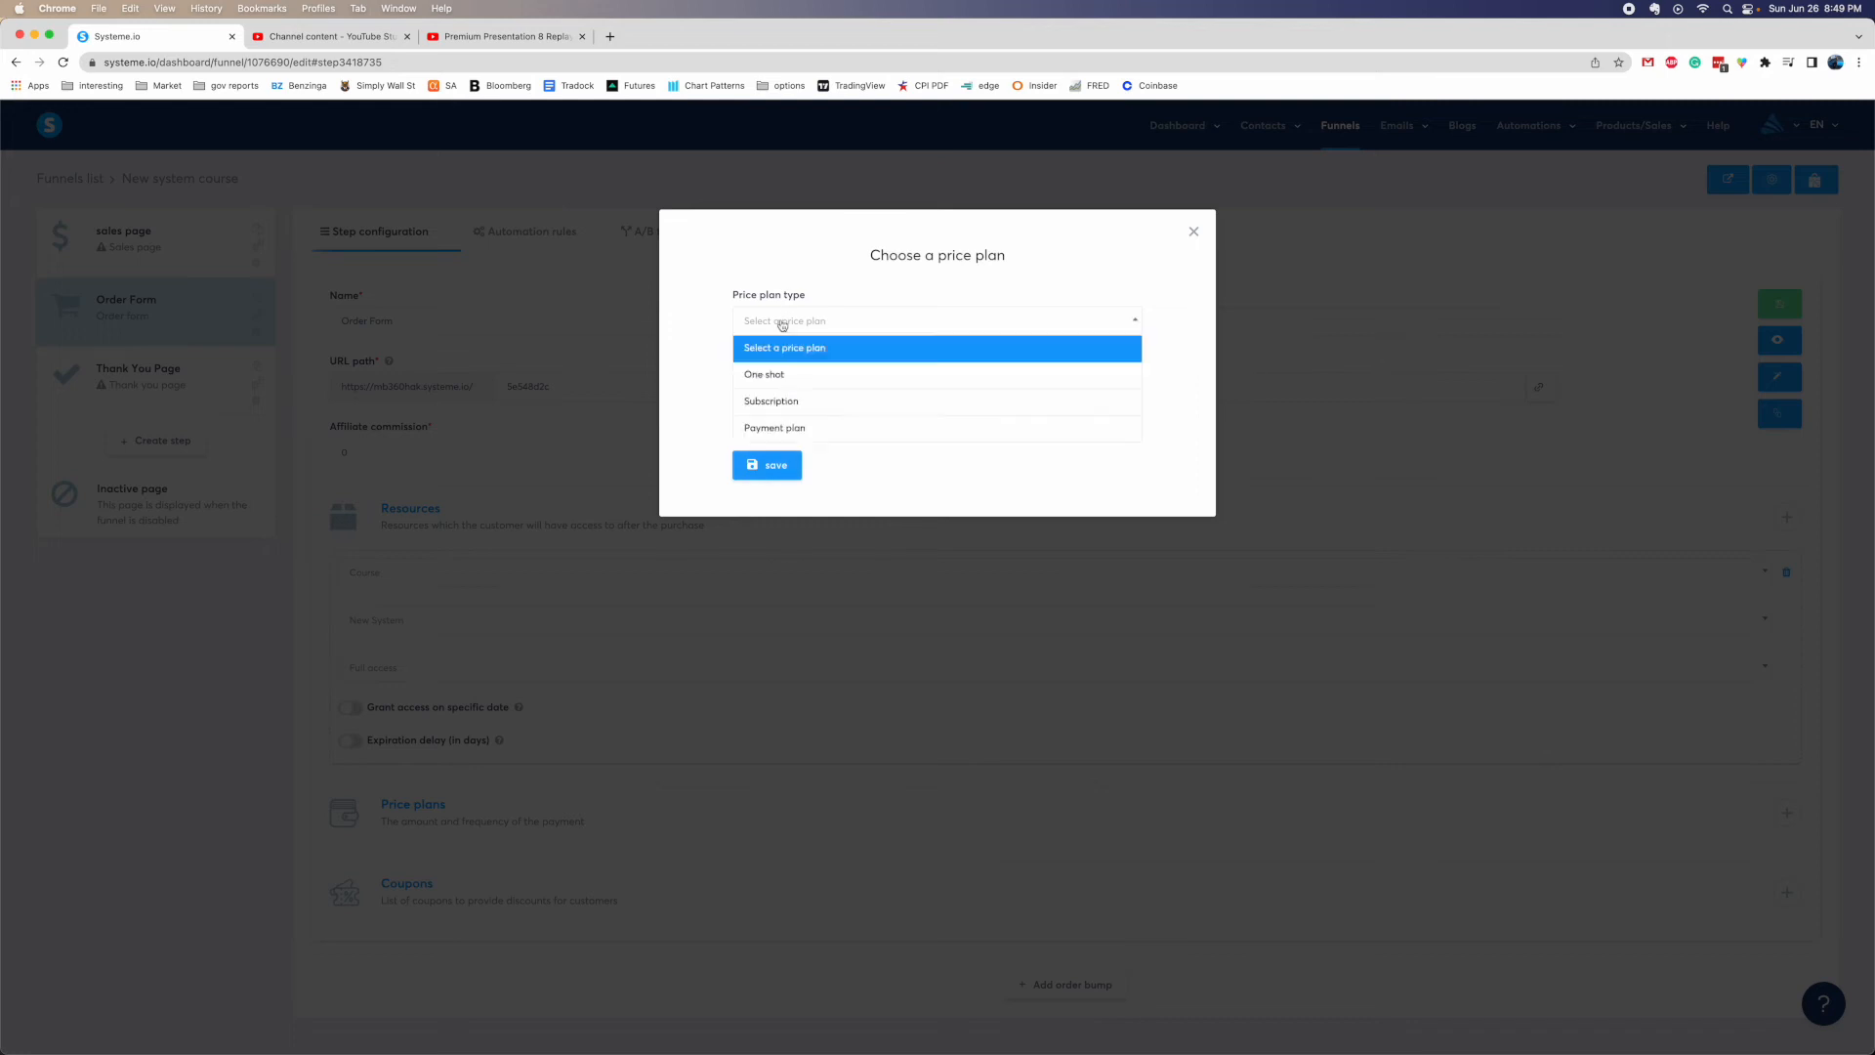
pyautogui.click(1271, 1040)
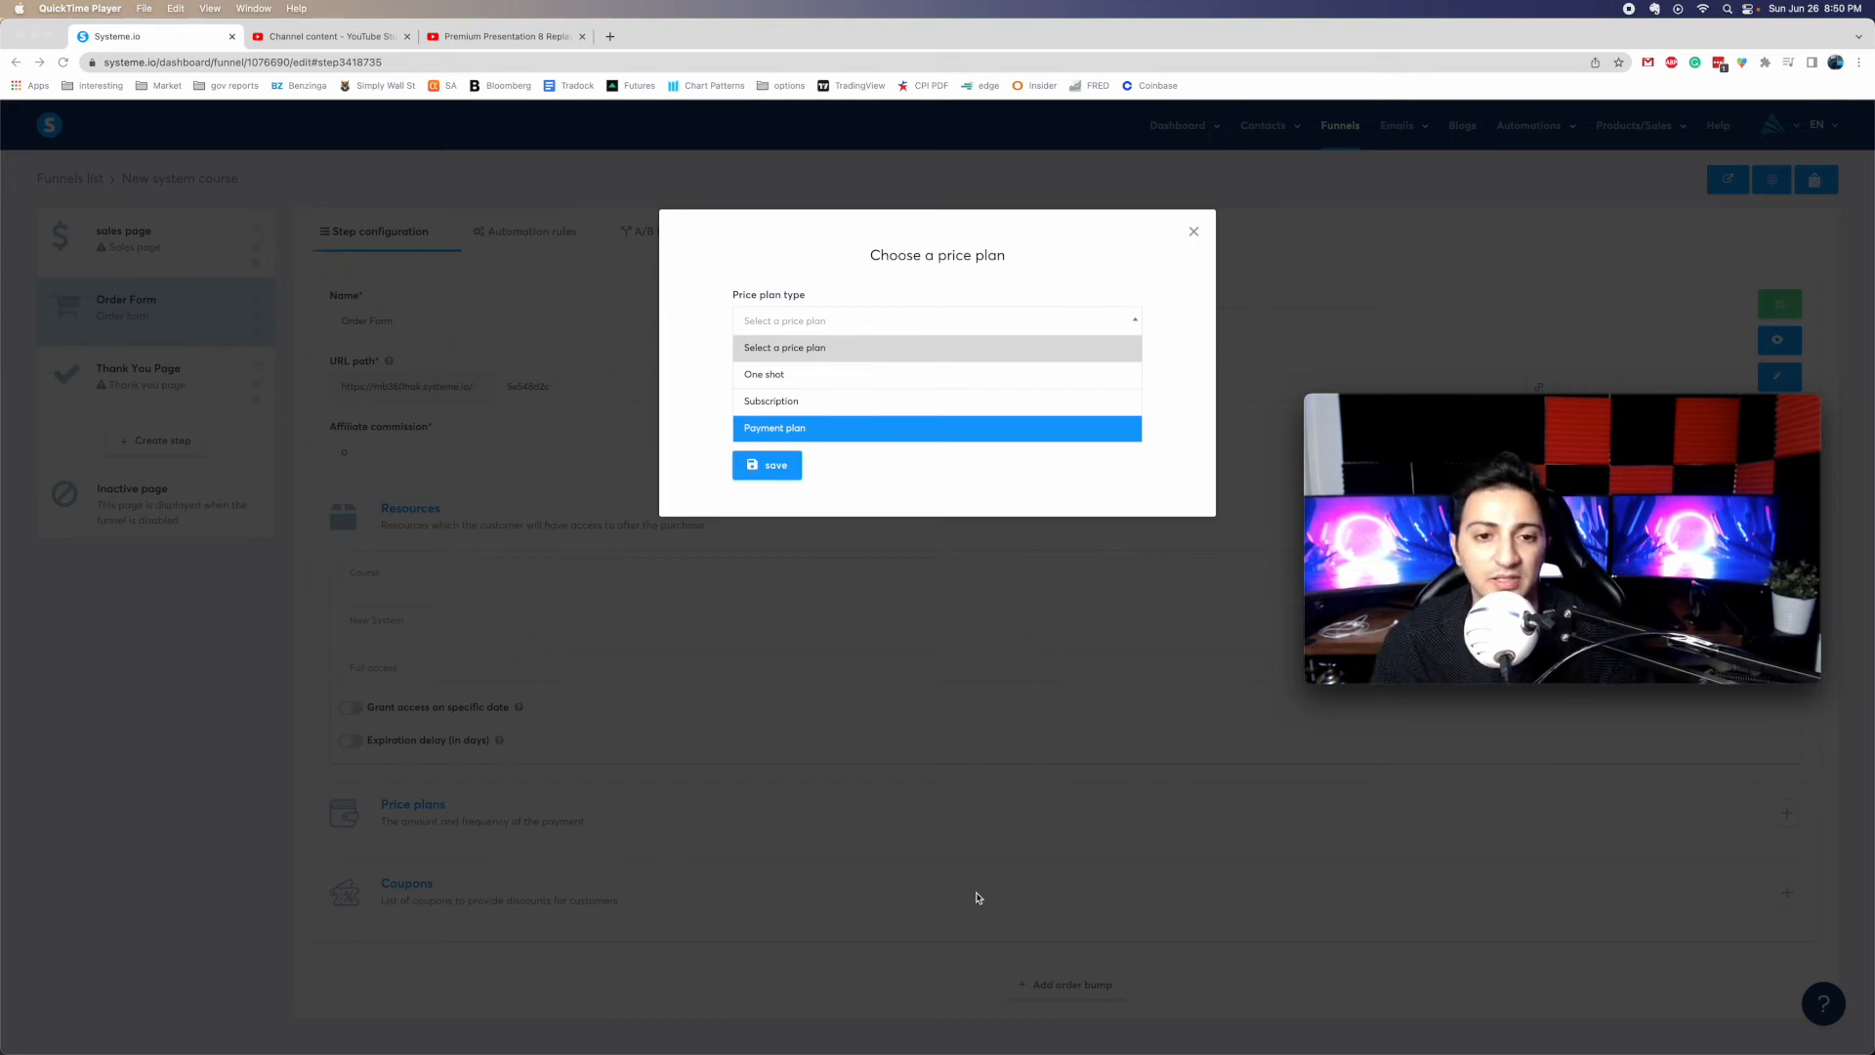
pyautogui.click(837, 264)
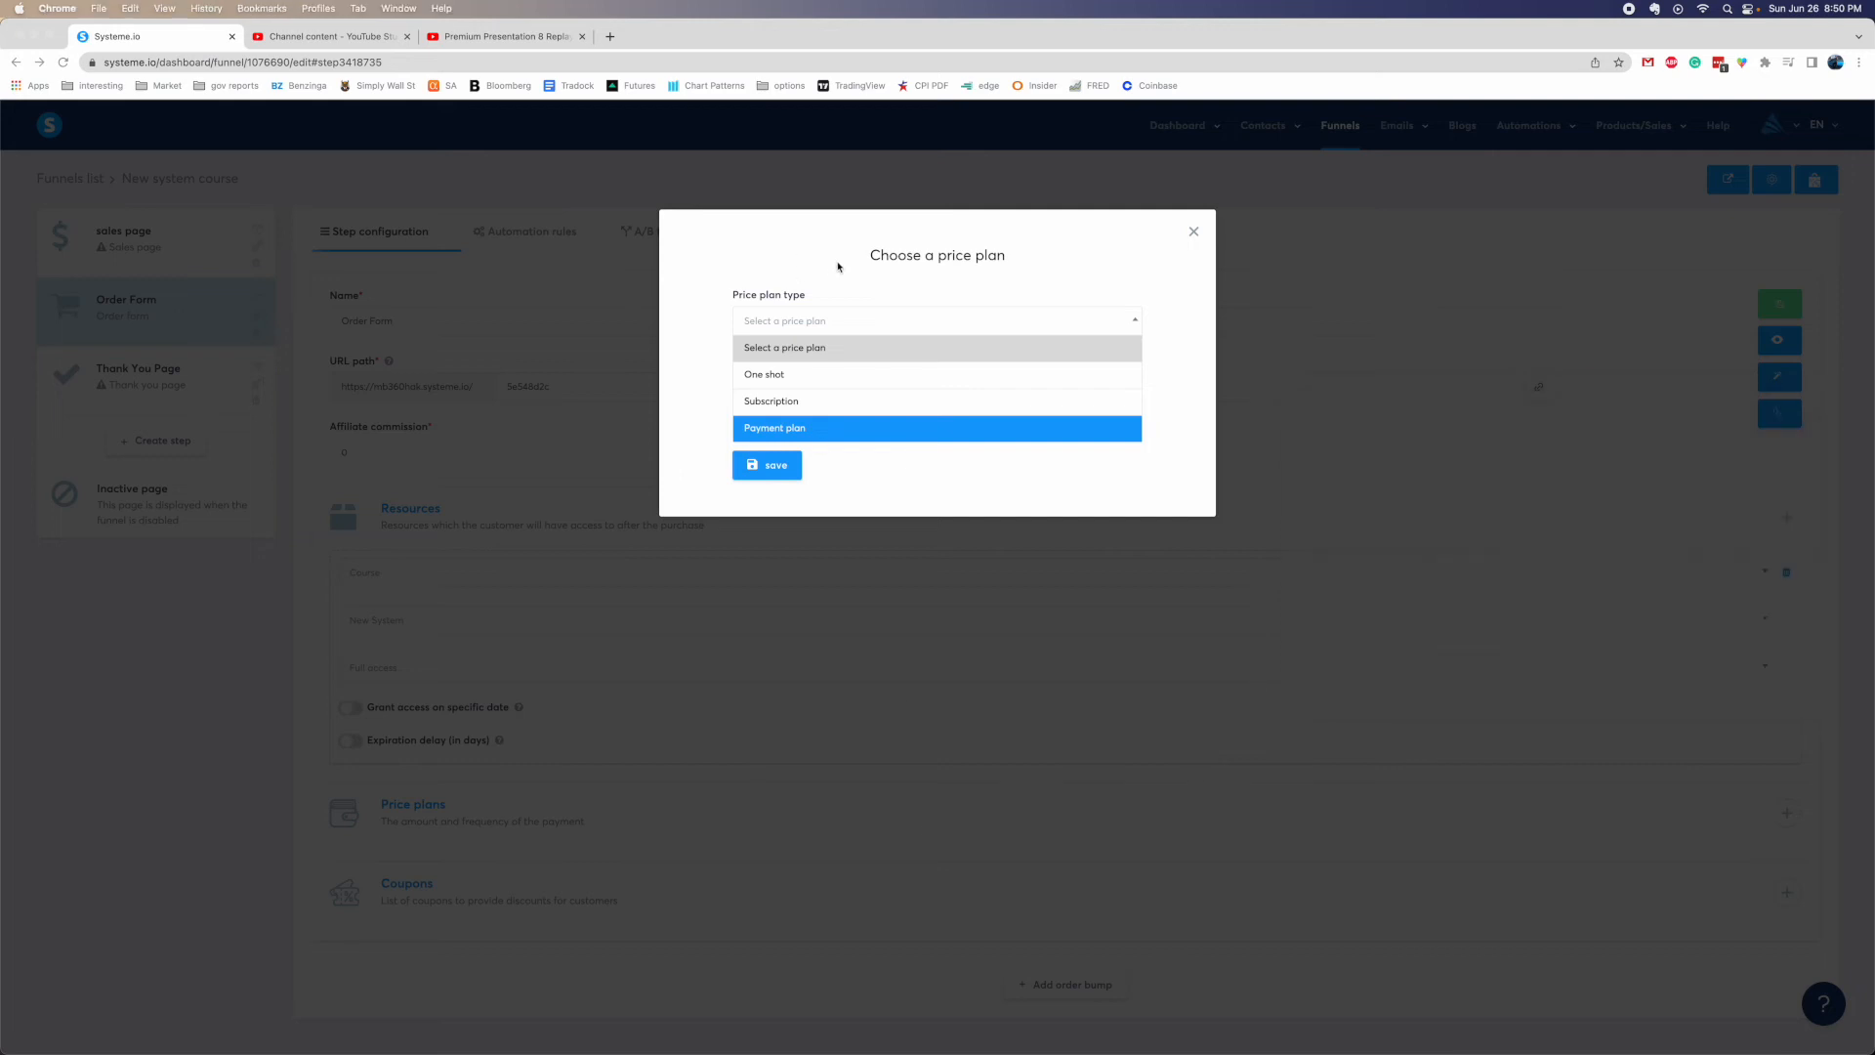
pyautogui.click(766, 384)
pyautogui.click(789, 390)
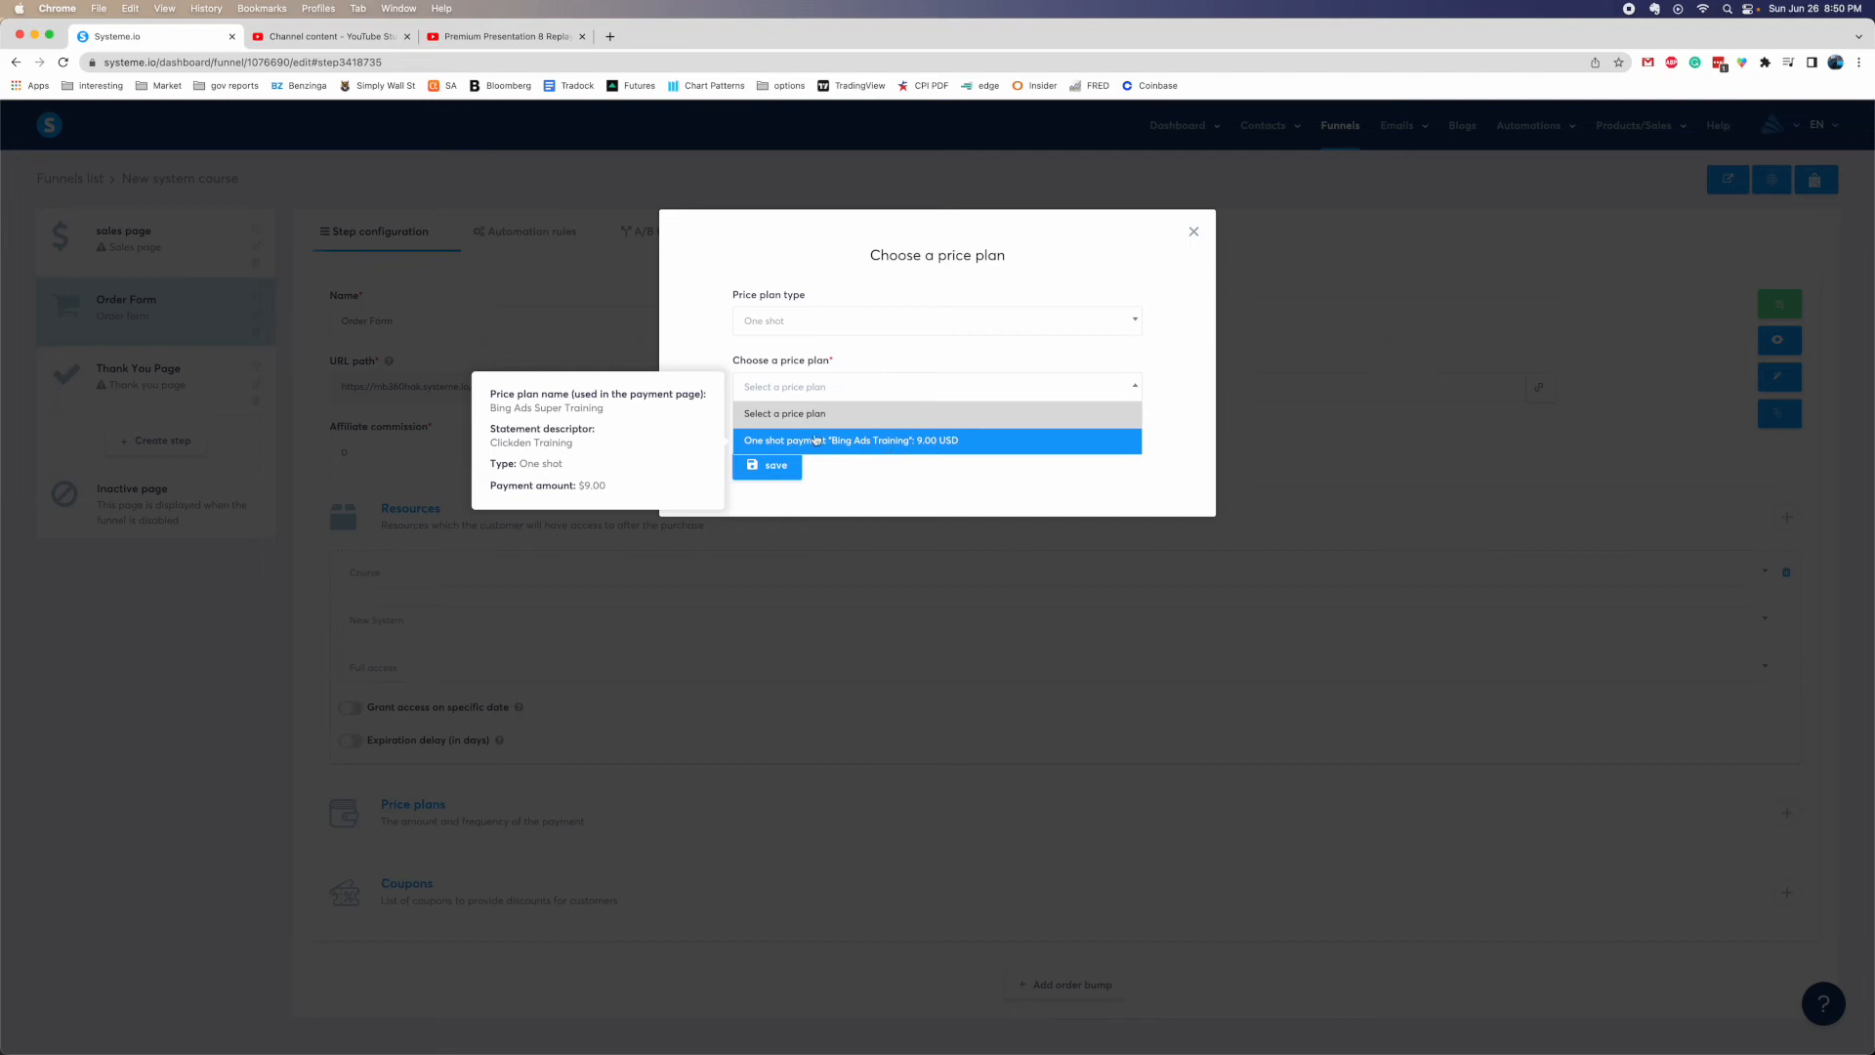
pyautogui.click(880, 476)
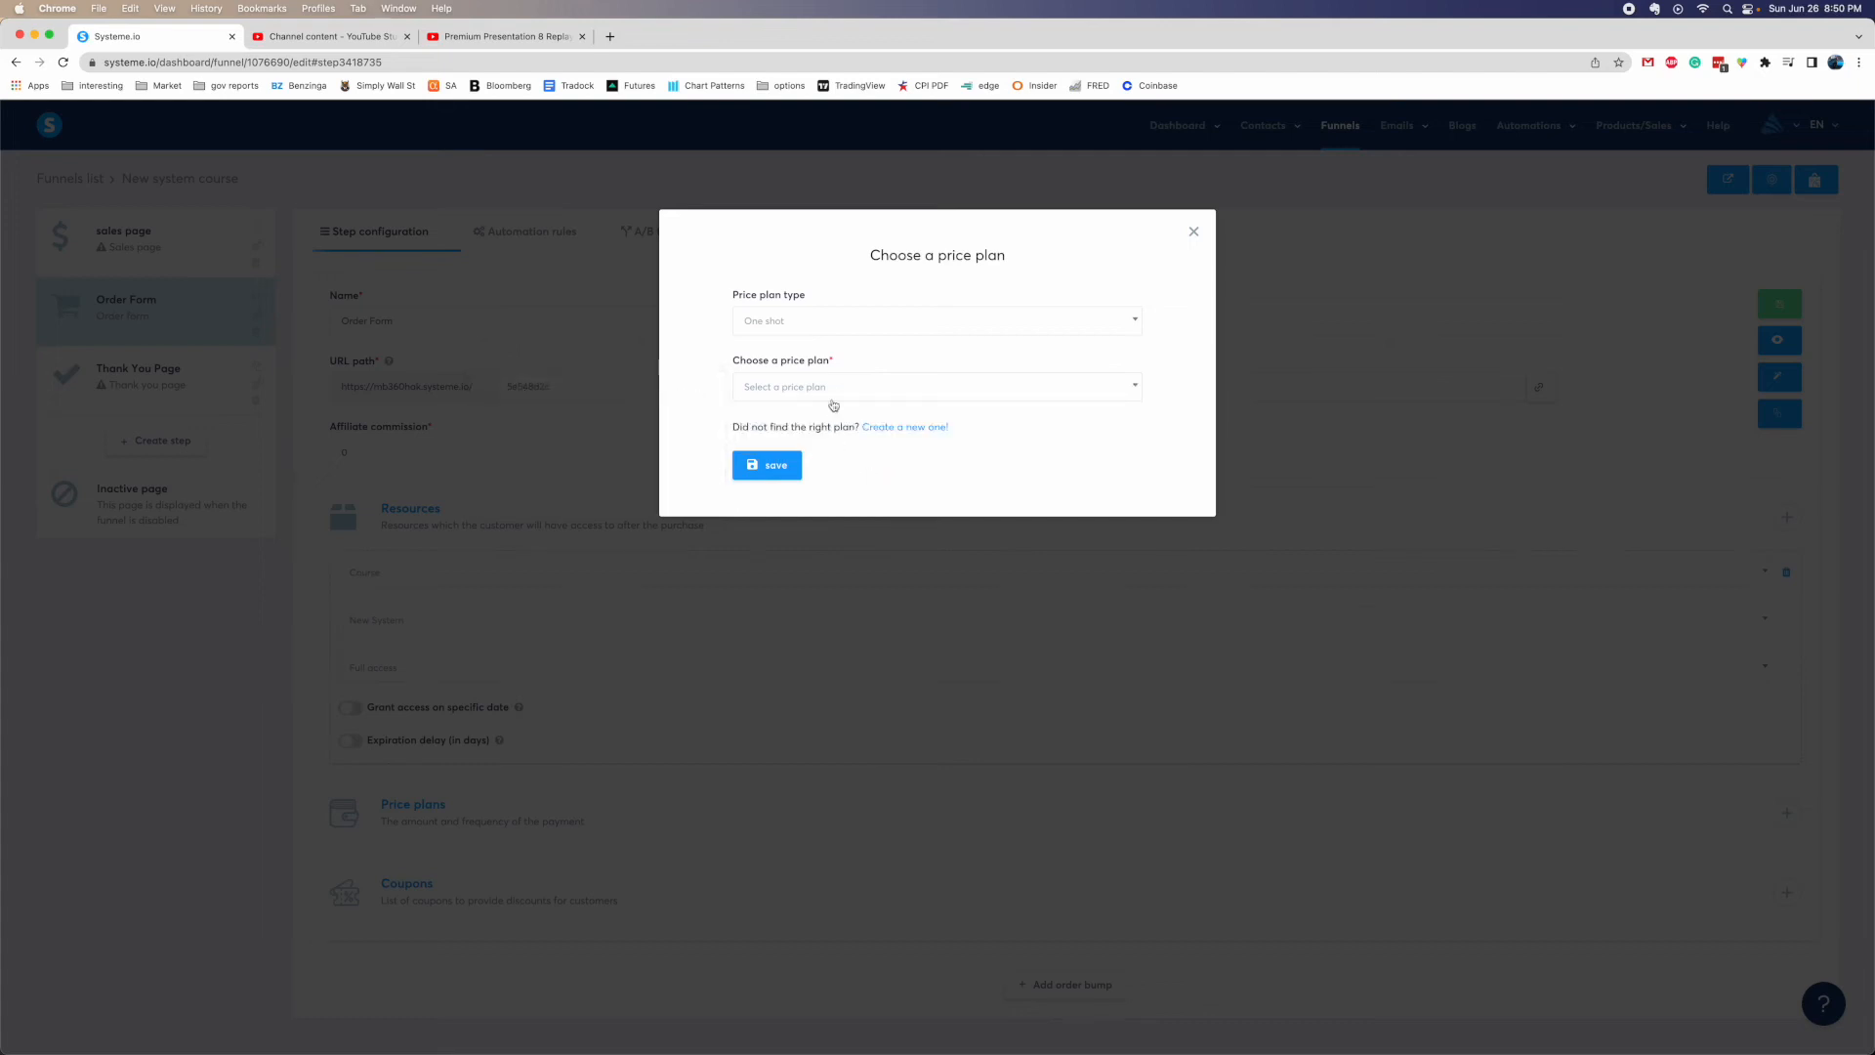
# Start a new price plan with inner name "New system", payment page name "New system course", and the seller's name as statement descriptor
pyautogui.click(918, 428)
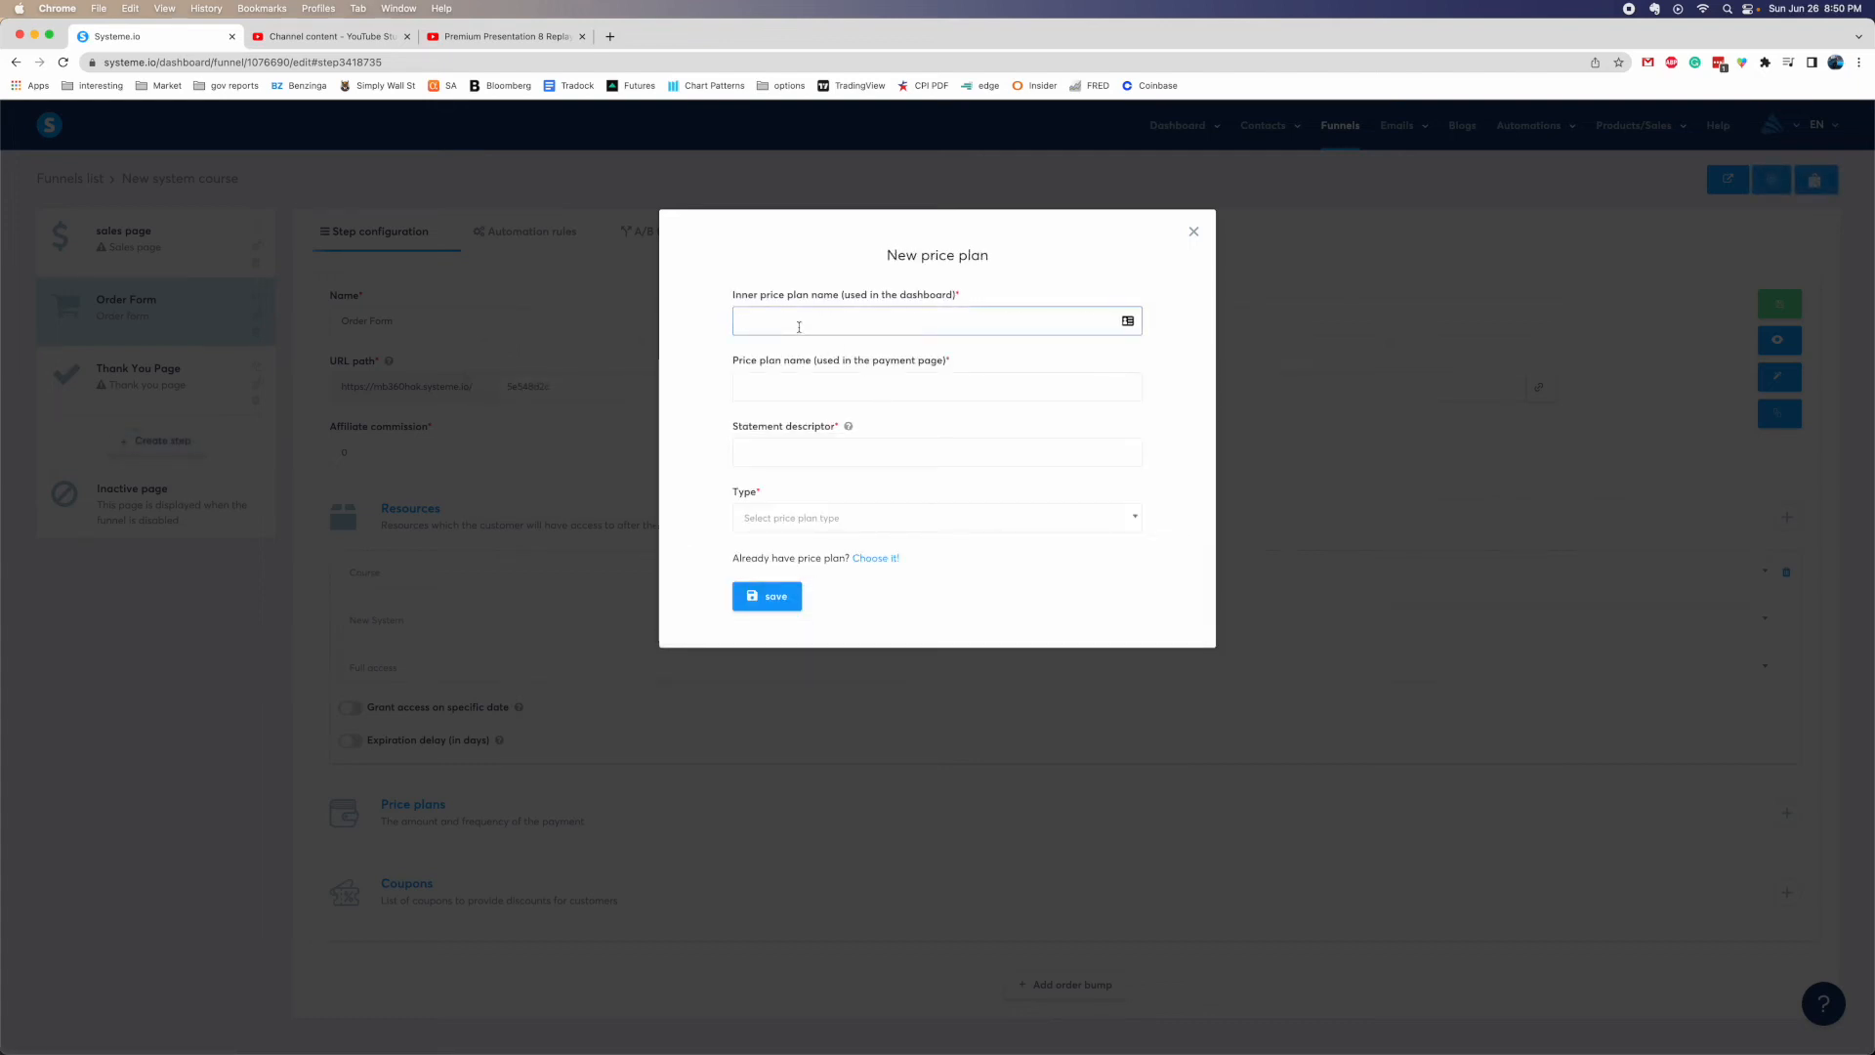
pyautogui.write('New system')
pyautogui.moveTo(834, 320); pyautogui.dragTo(670, 319)
pyautogui.doubleClick(895, 368)
pyautogui.click(799, 403)
pyautogui.click(815, 397)
pyautogui.write('New sys')
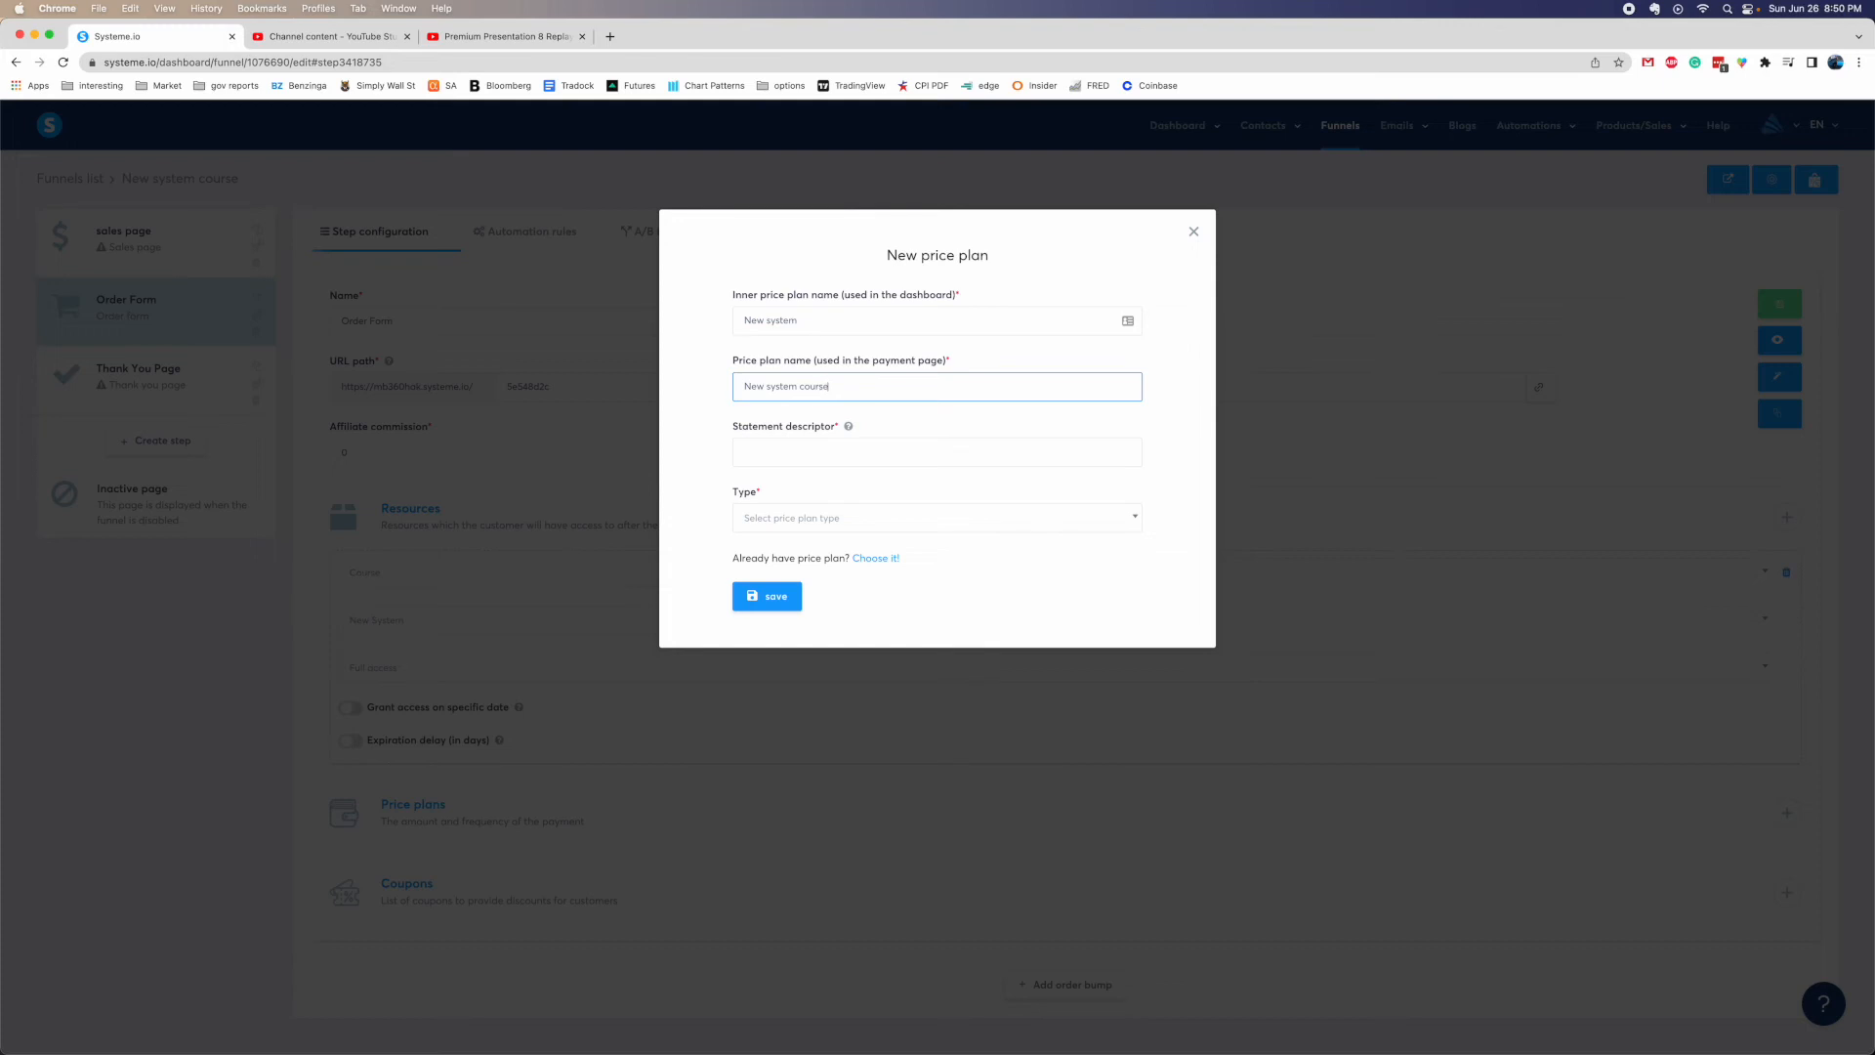
pyautogui.click(791, 459)
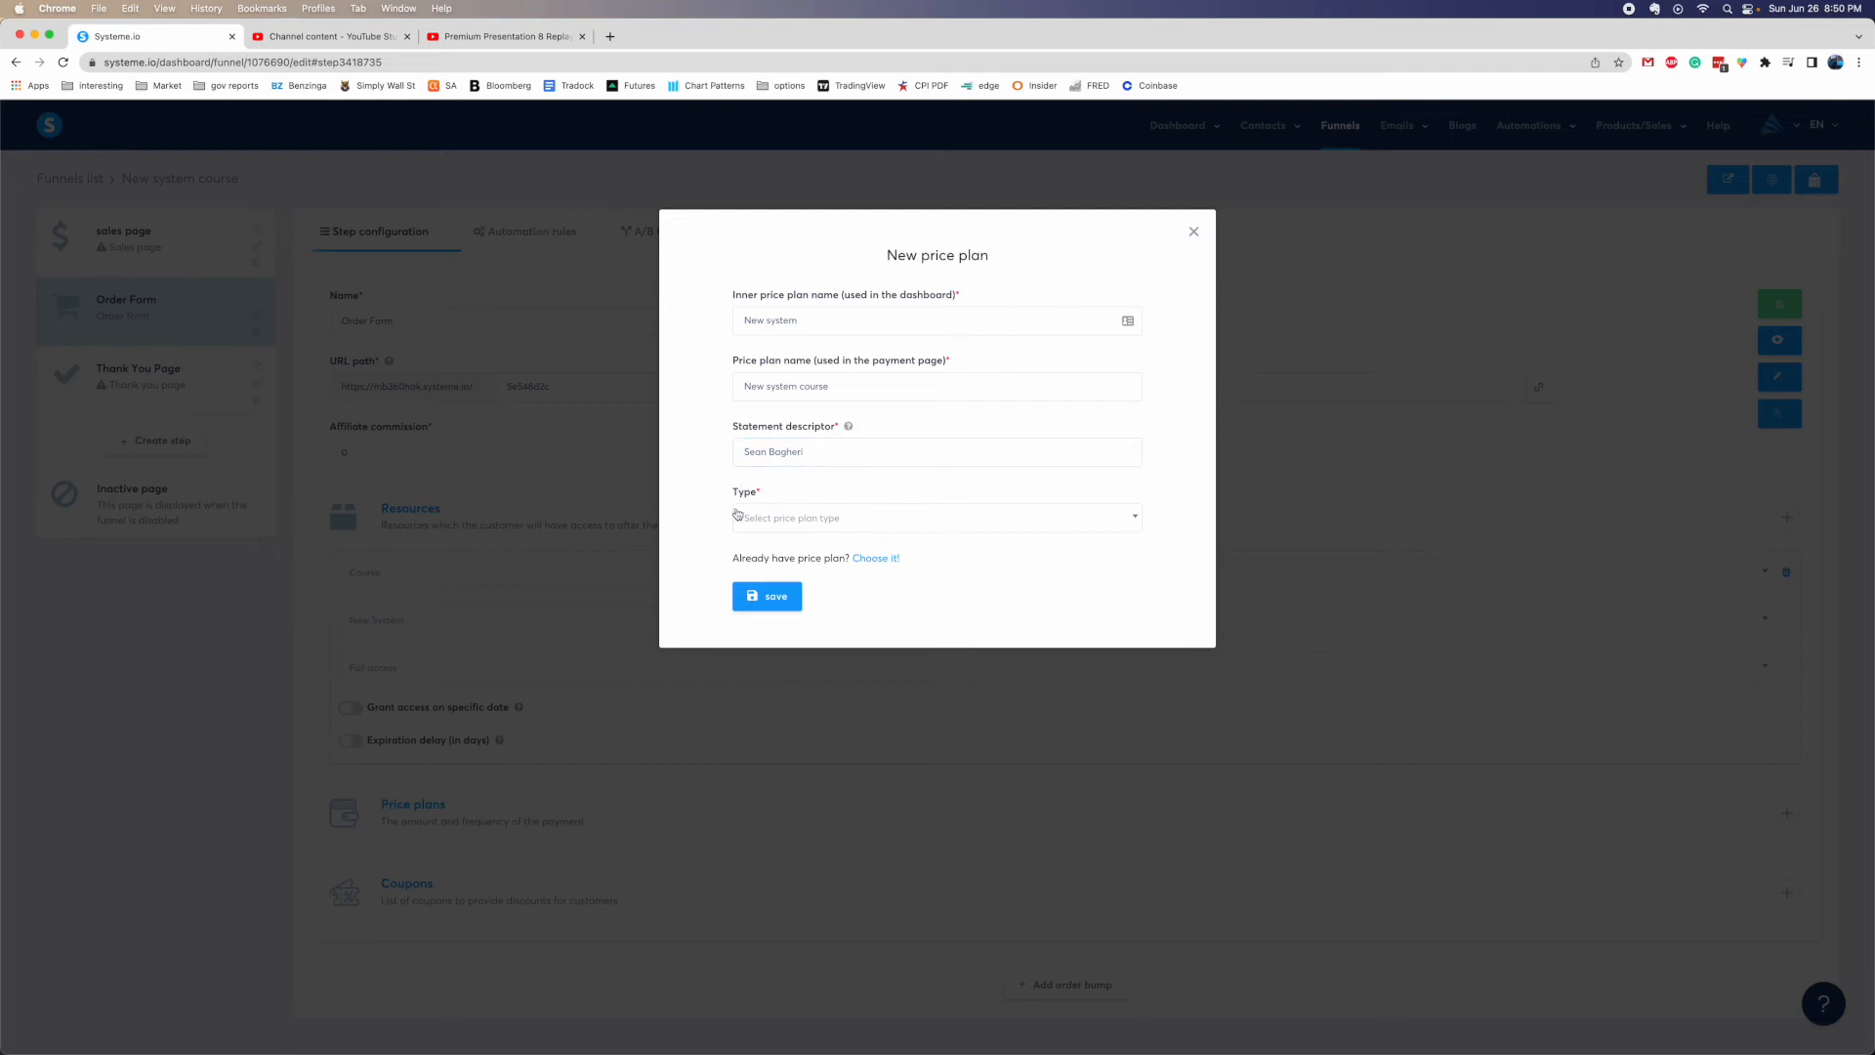
# Set the new price plan's type to One shot with a payment amount of $9 and save the plan
pyautogui.click(799, 523)
pyautogui.click(797, 571)
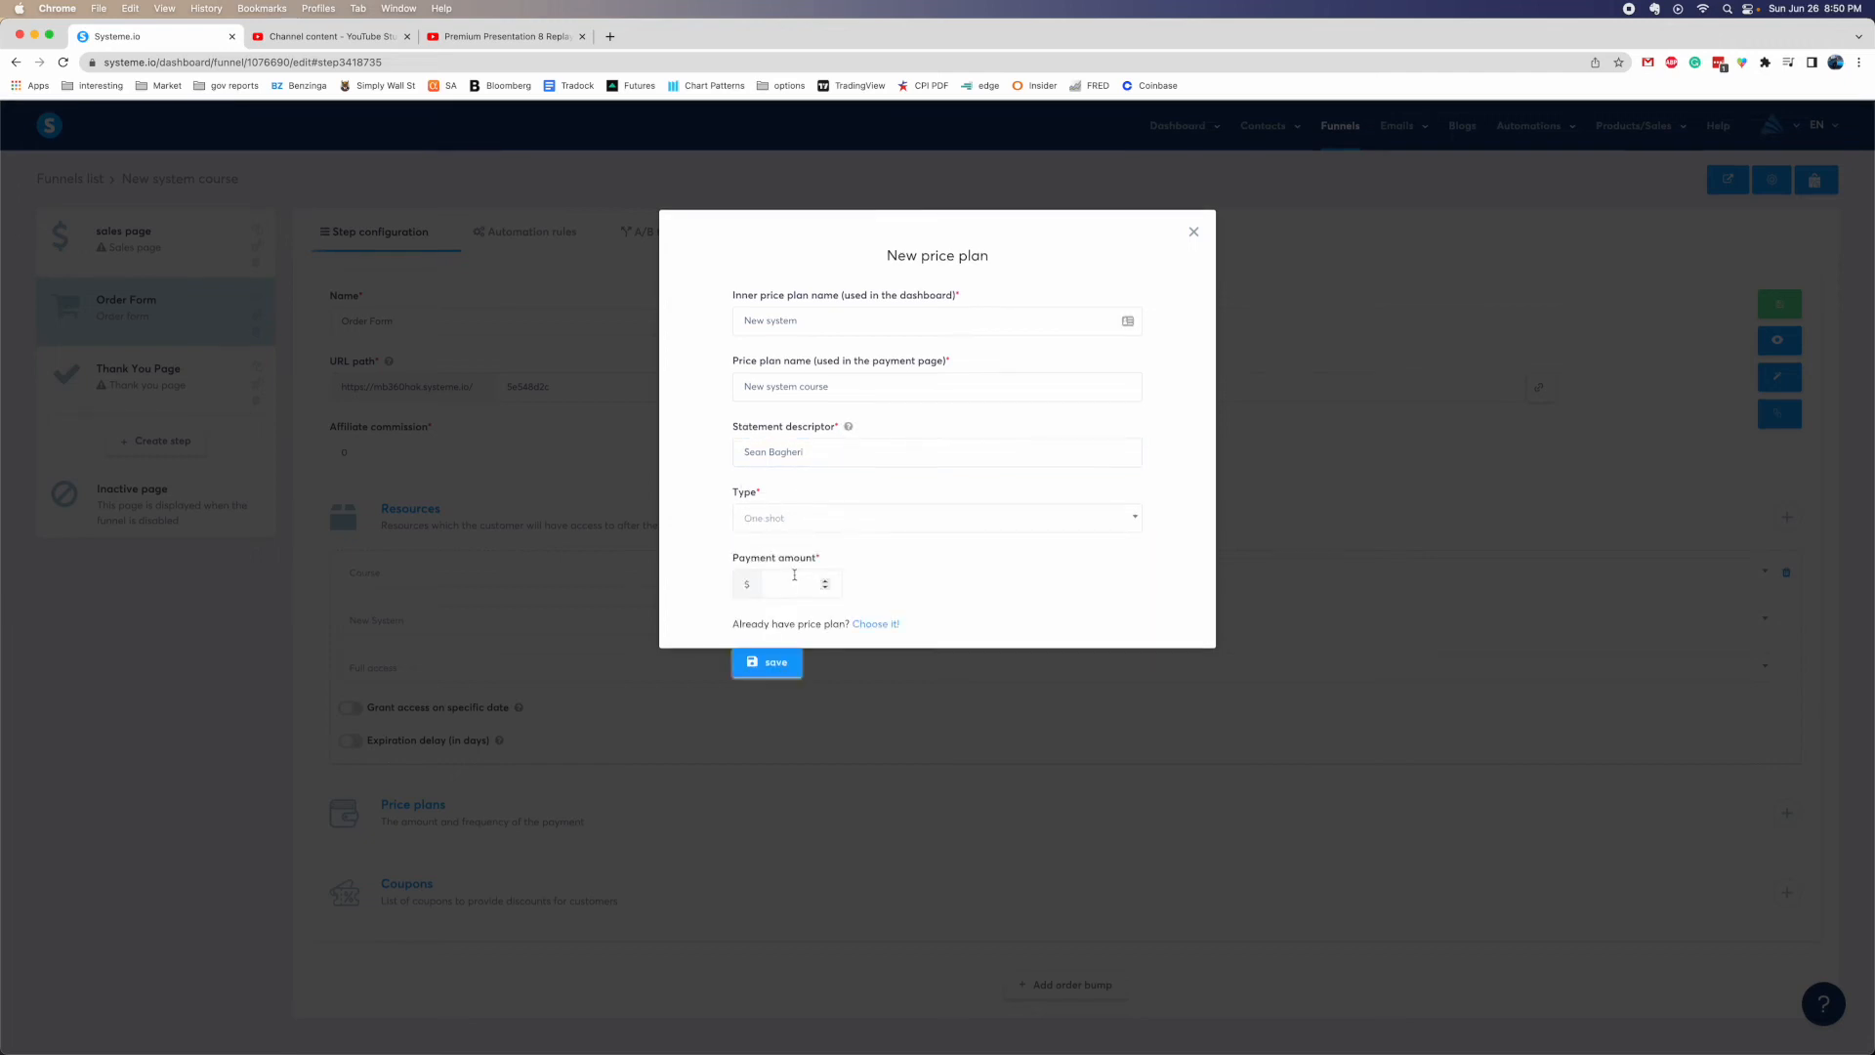
pyautogui.click(780, 585)
pyautogui.write('9')
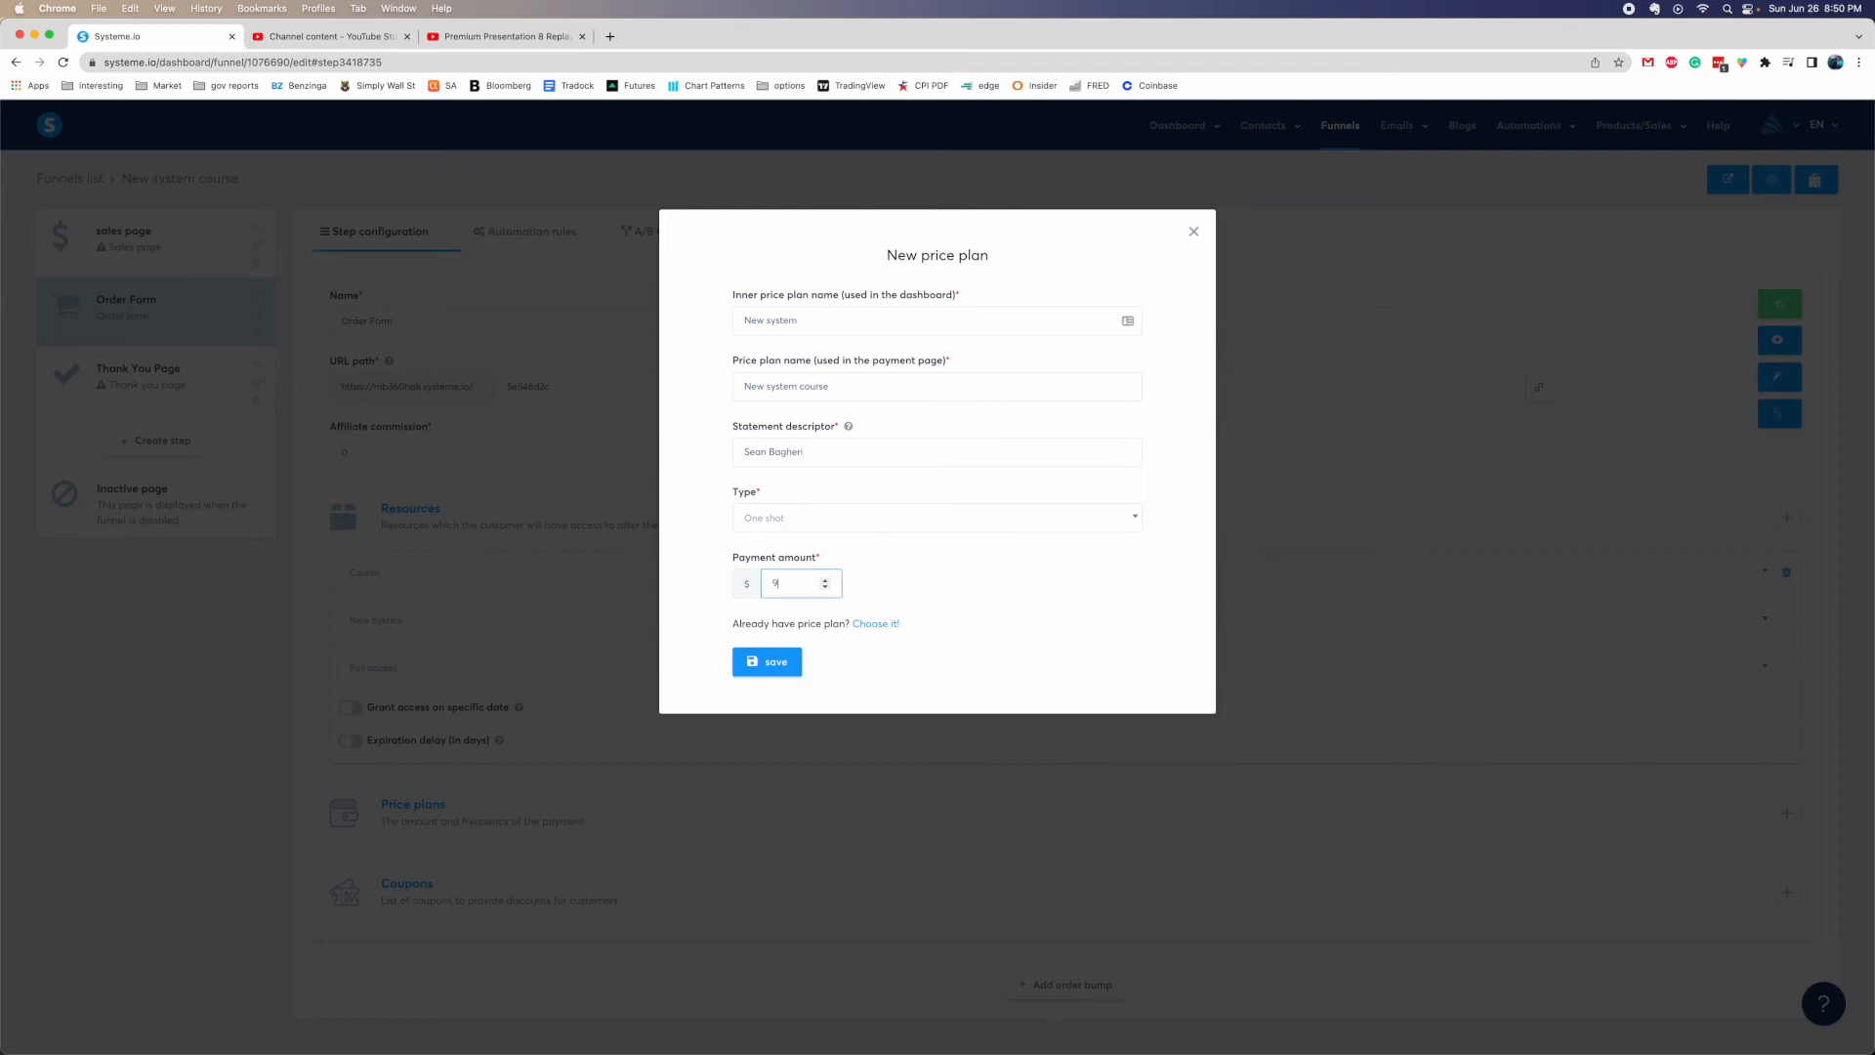
pyautogui.click(728, 598)
pyautogui.click(773, 661)
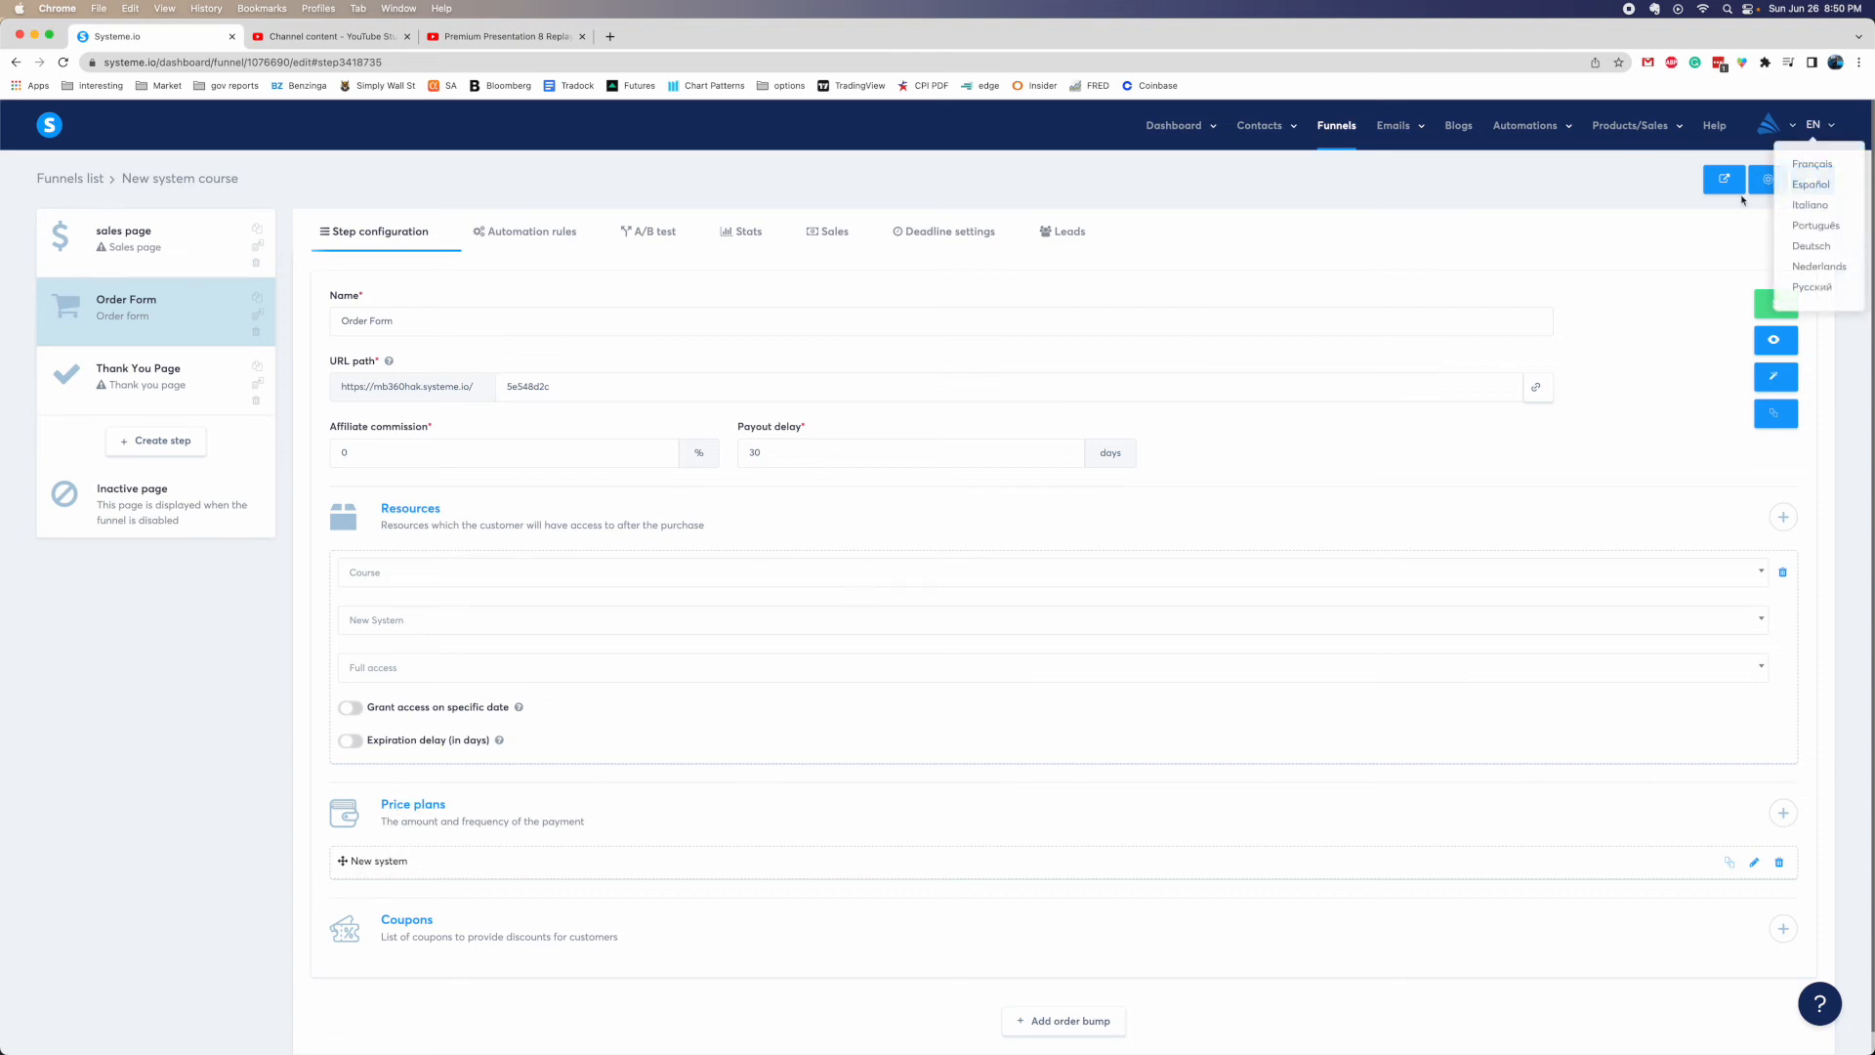
# Save the Order Form step and preview its live page
pyautogui.click(1777, 304)
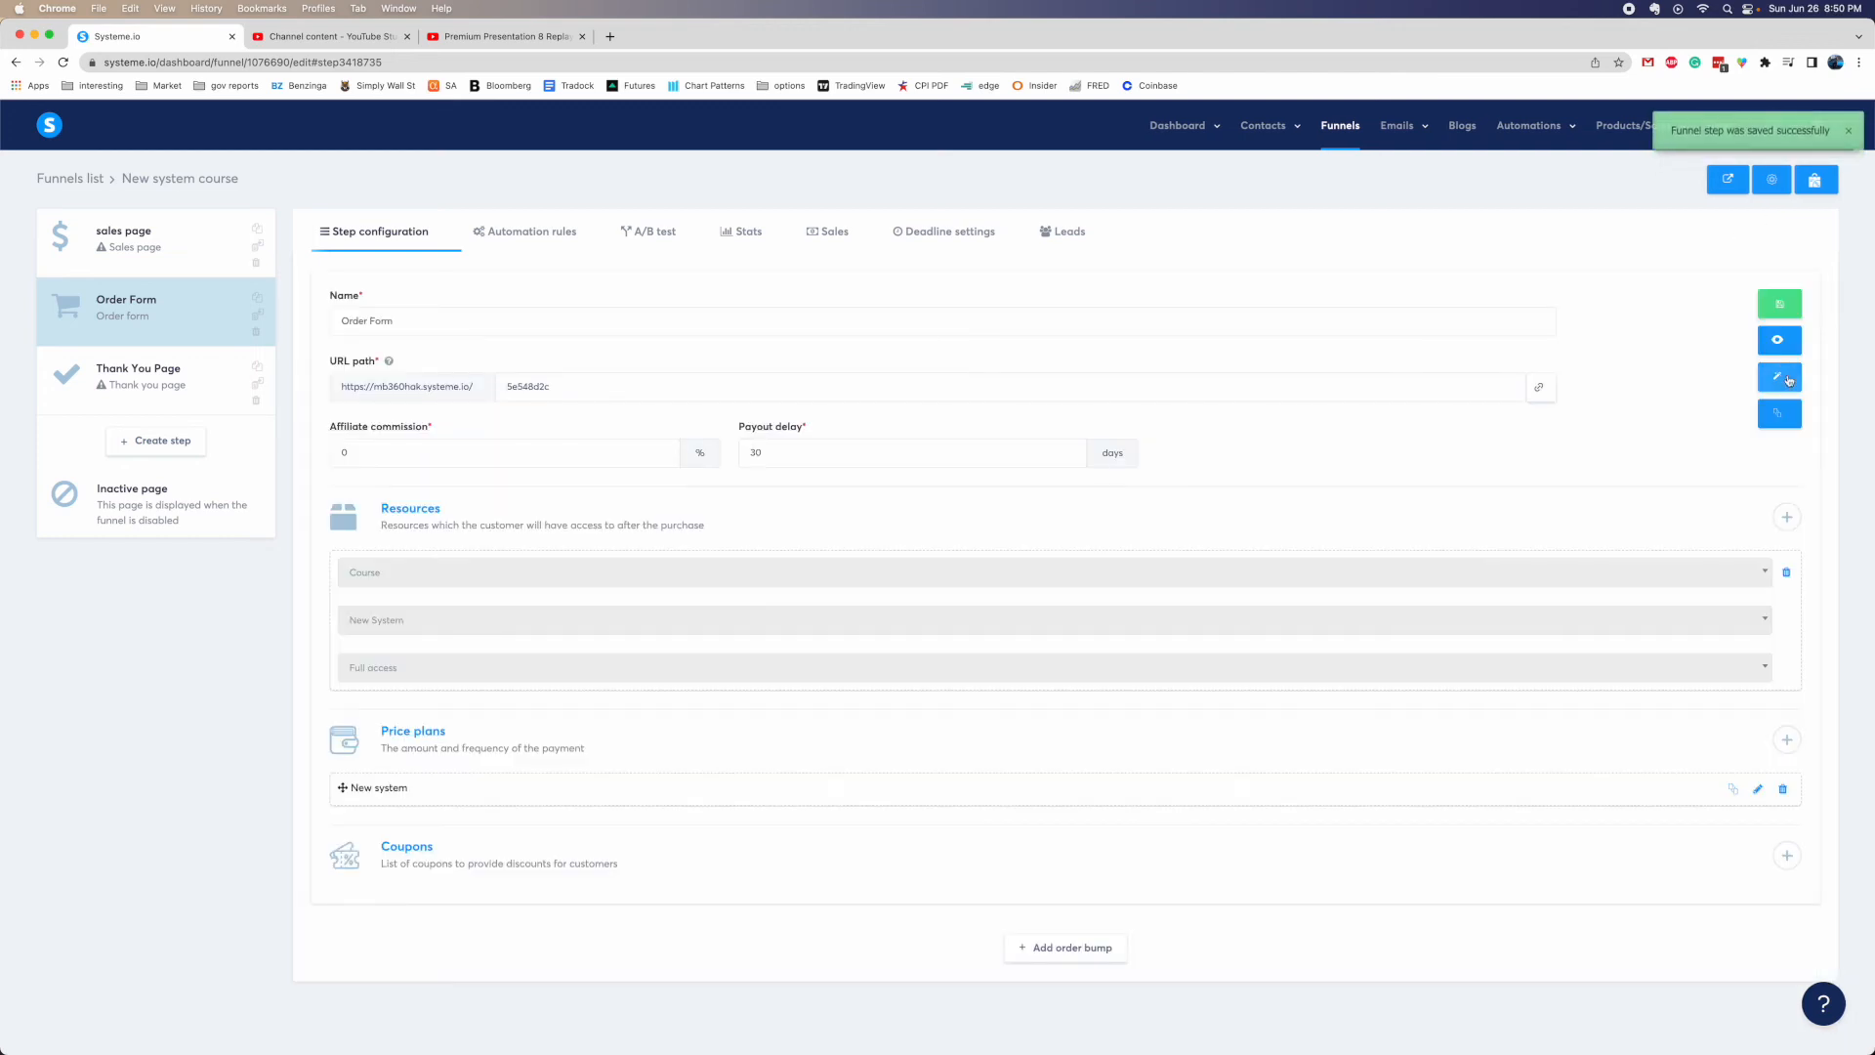
pyautogui.click(1779, 339)
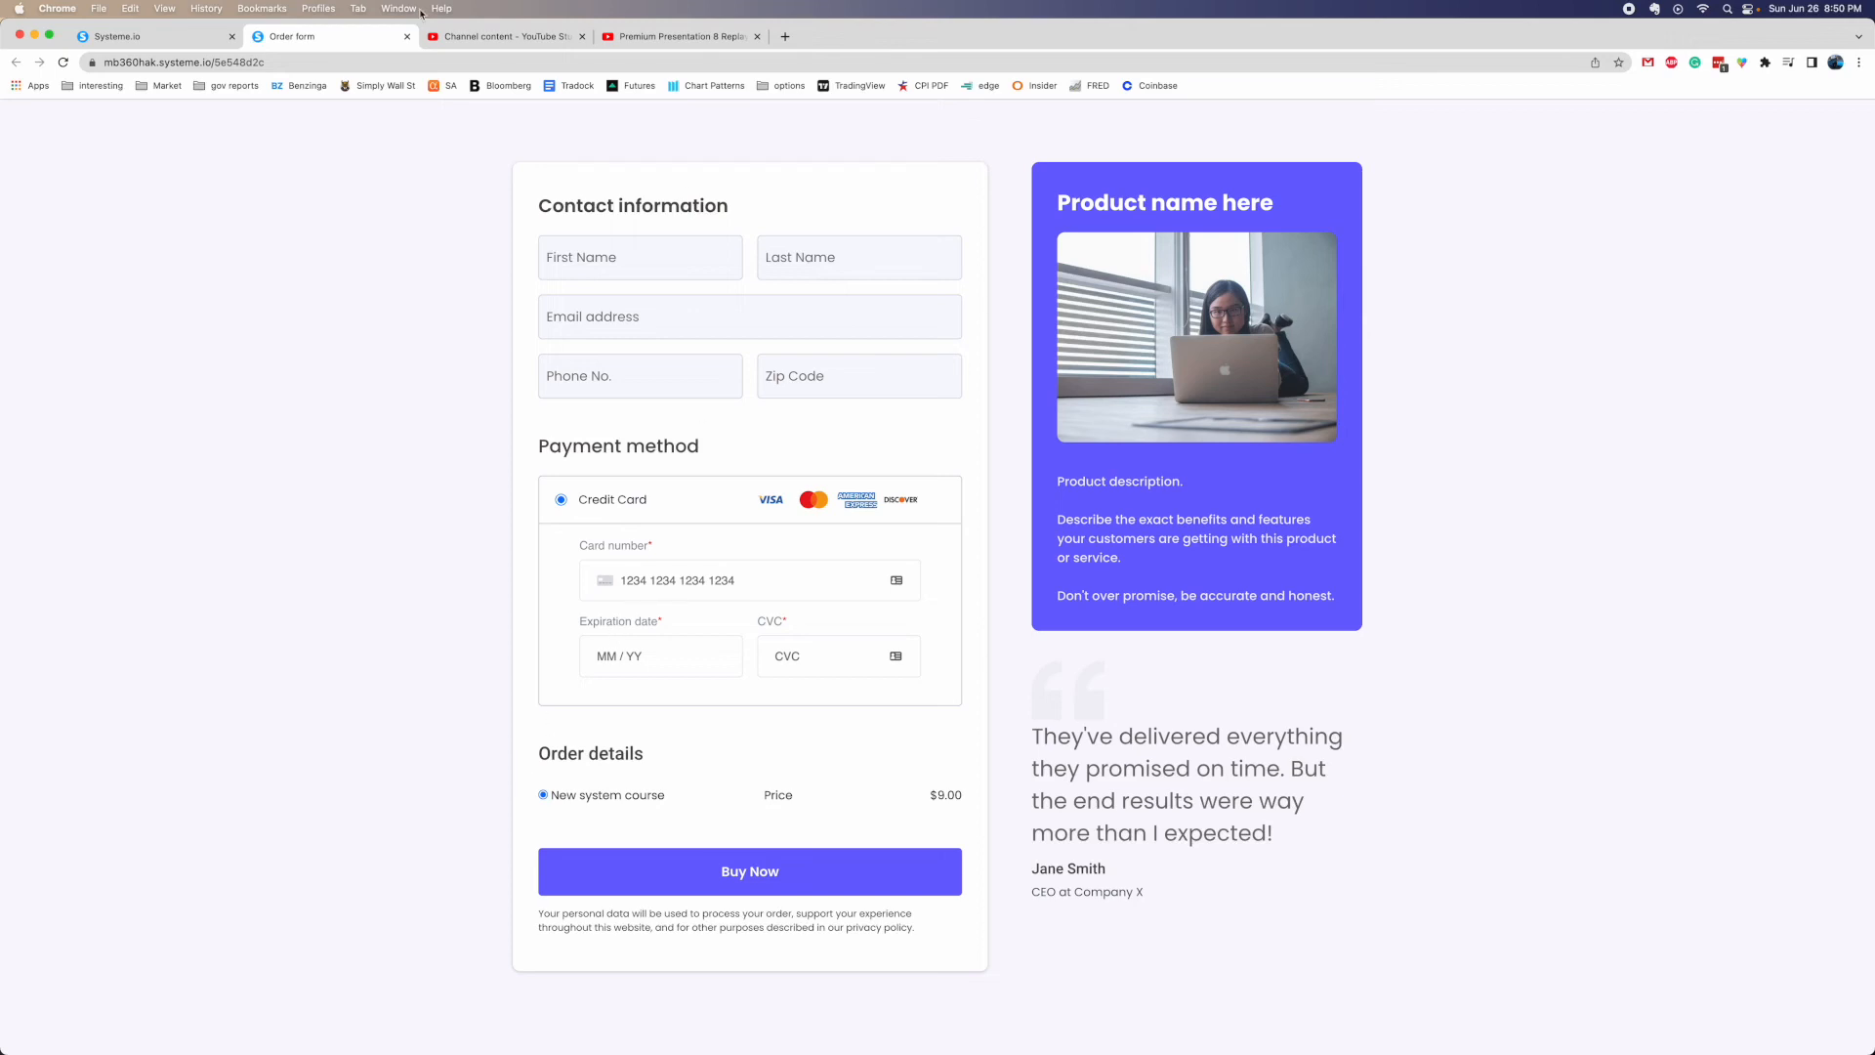
pyautogui.click(406, 36)
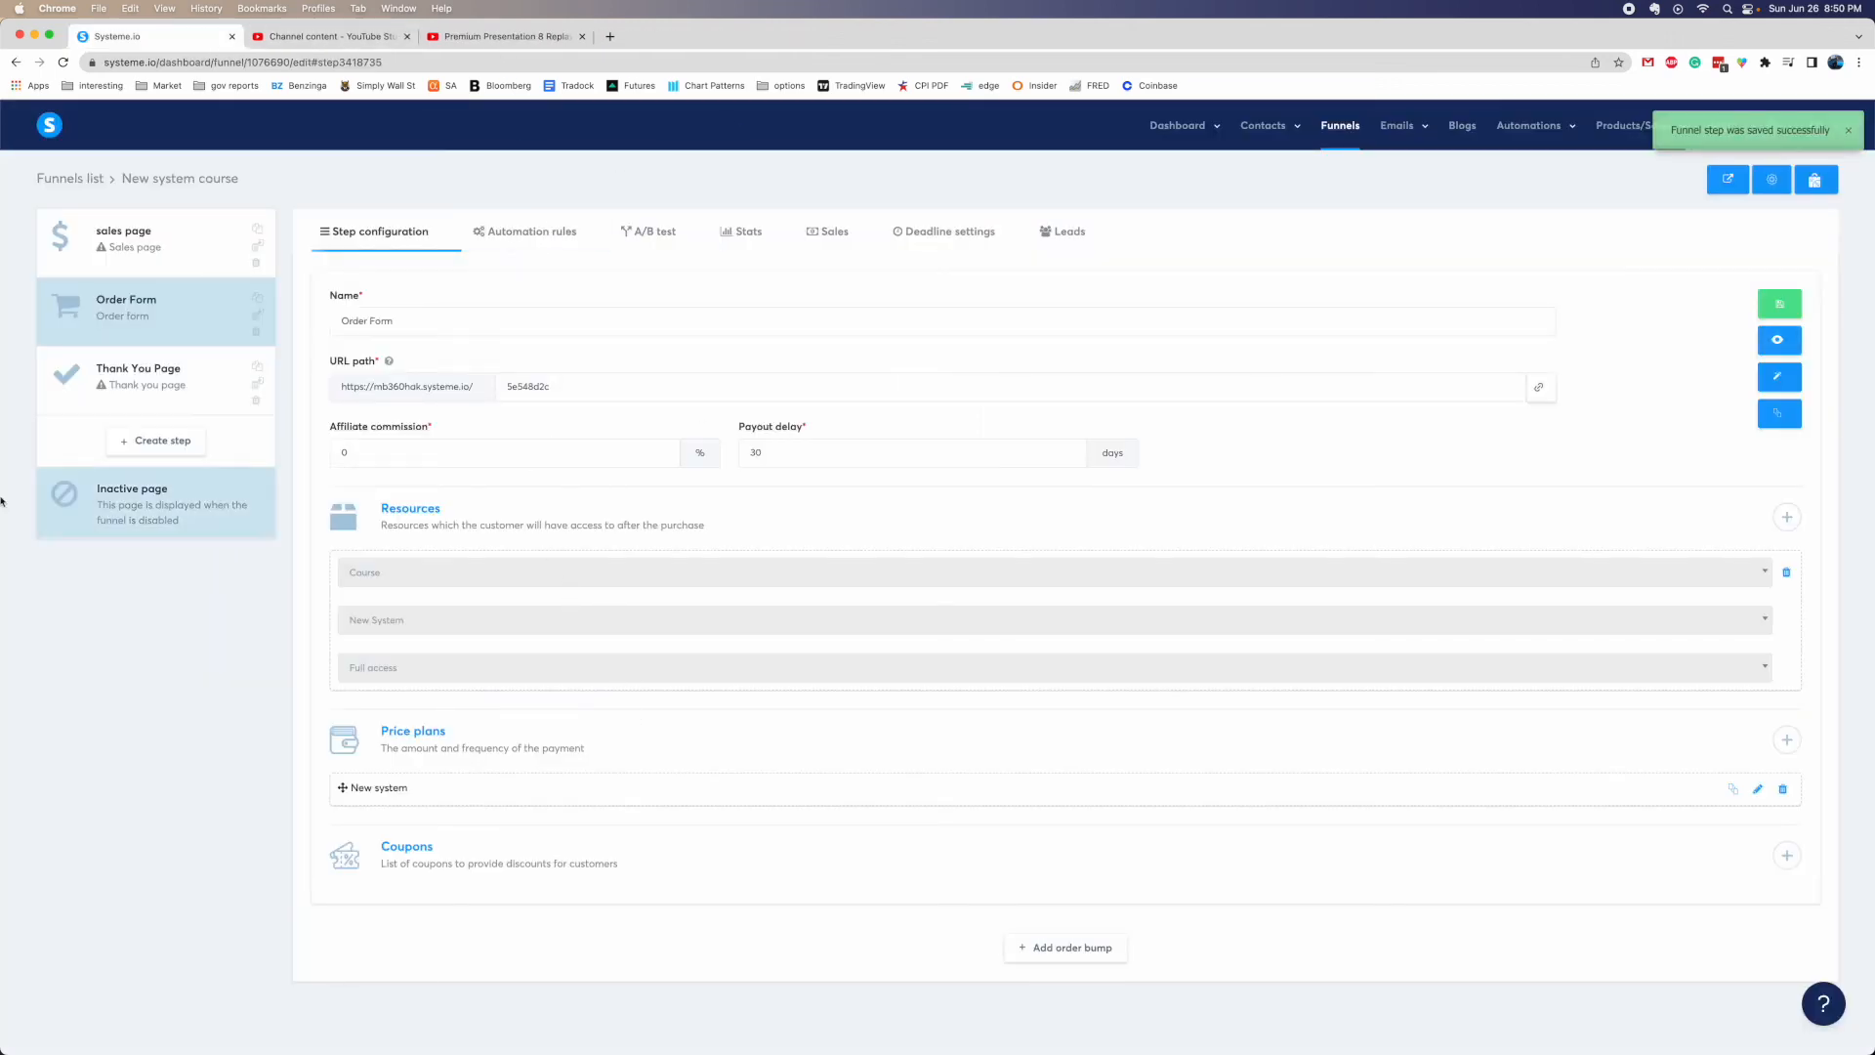
# Open the template selection for the Thank You Page step
pyautogui.click(140, 394)
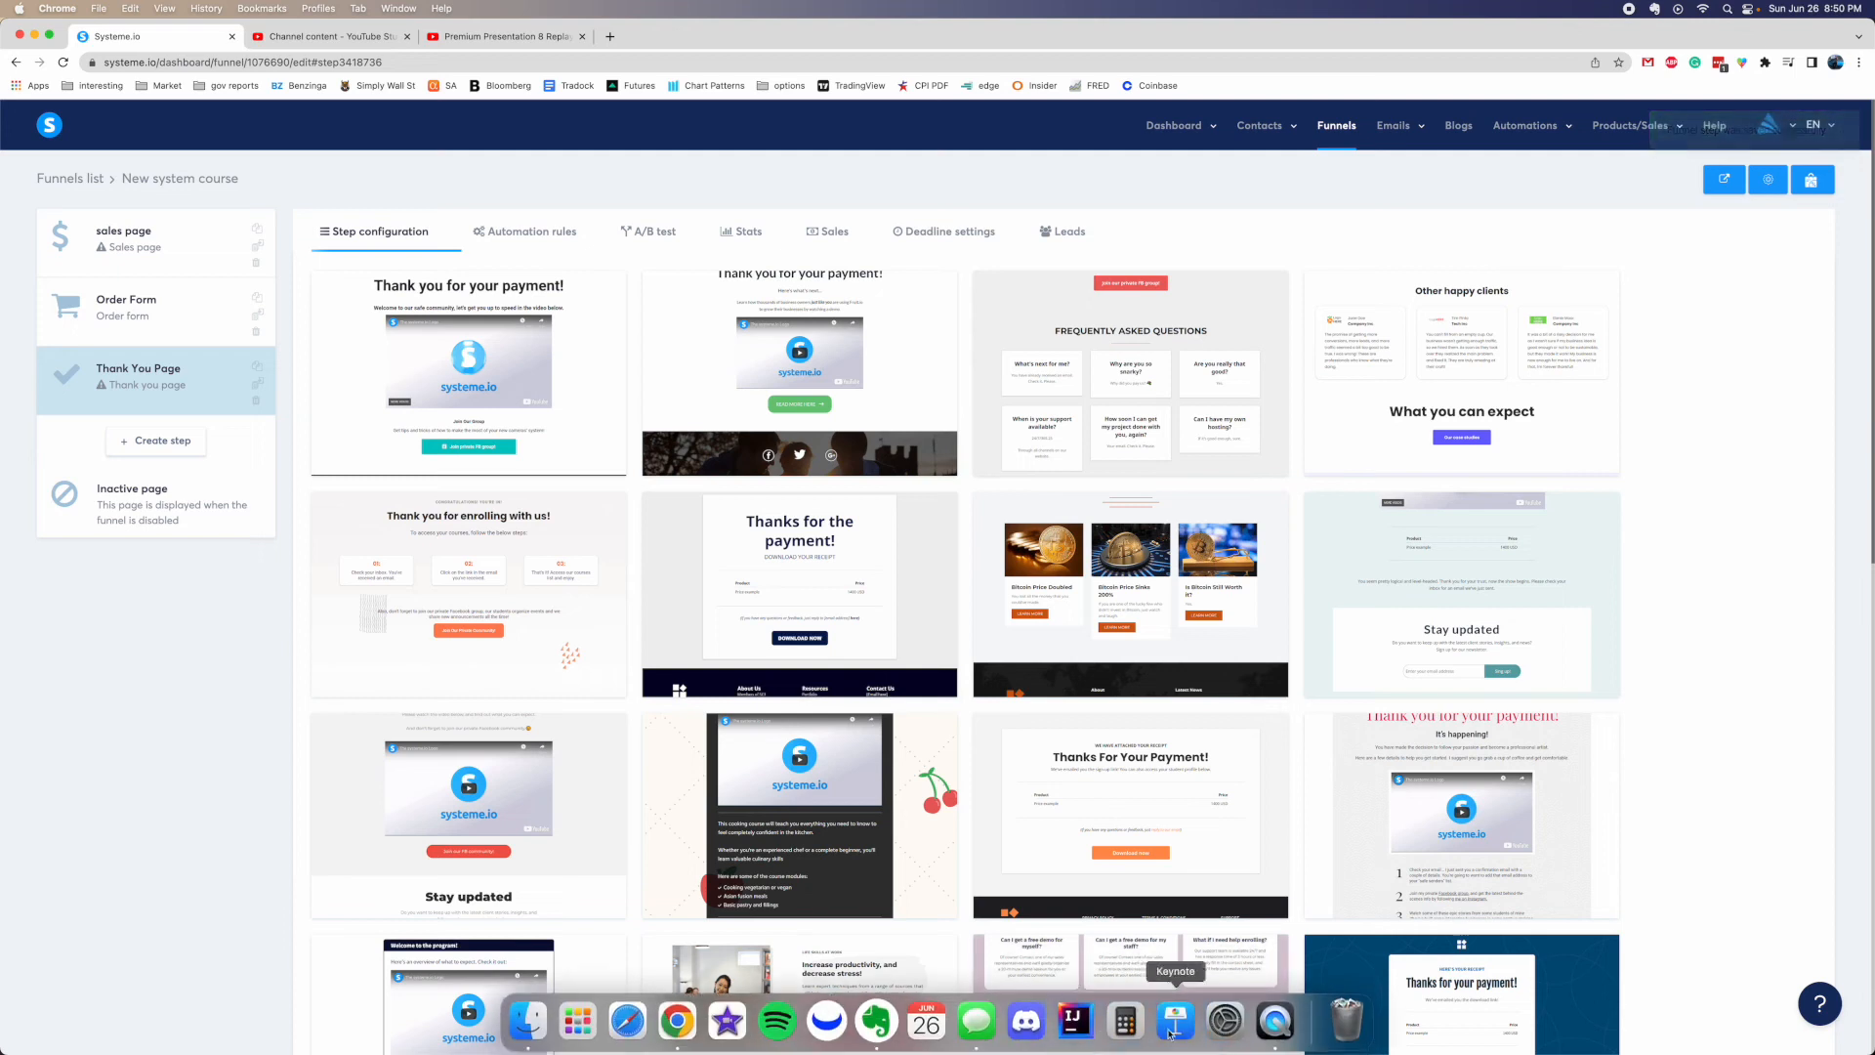
pyautogui.click(1282, 1023)
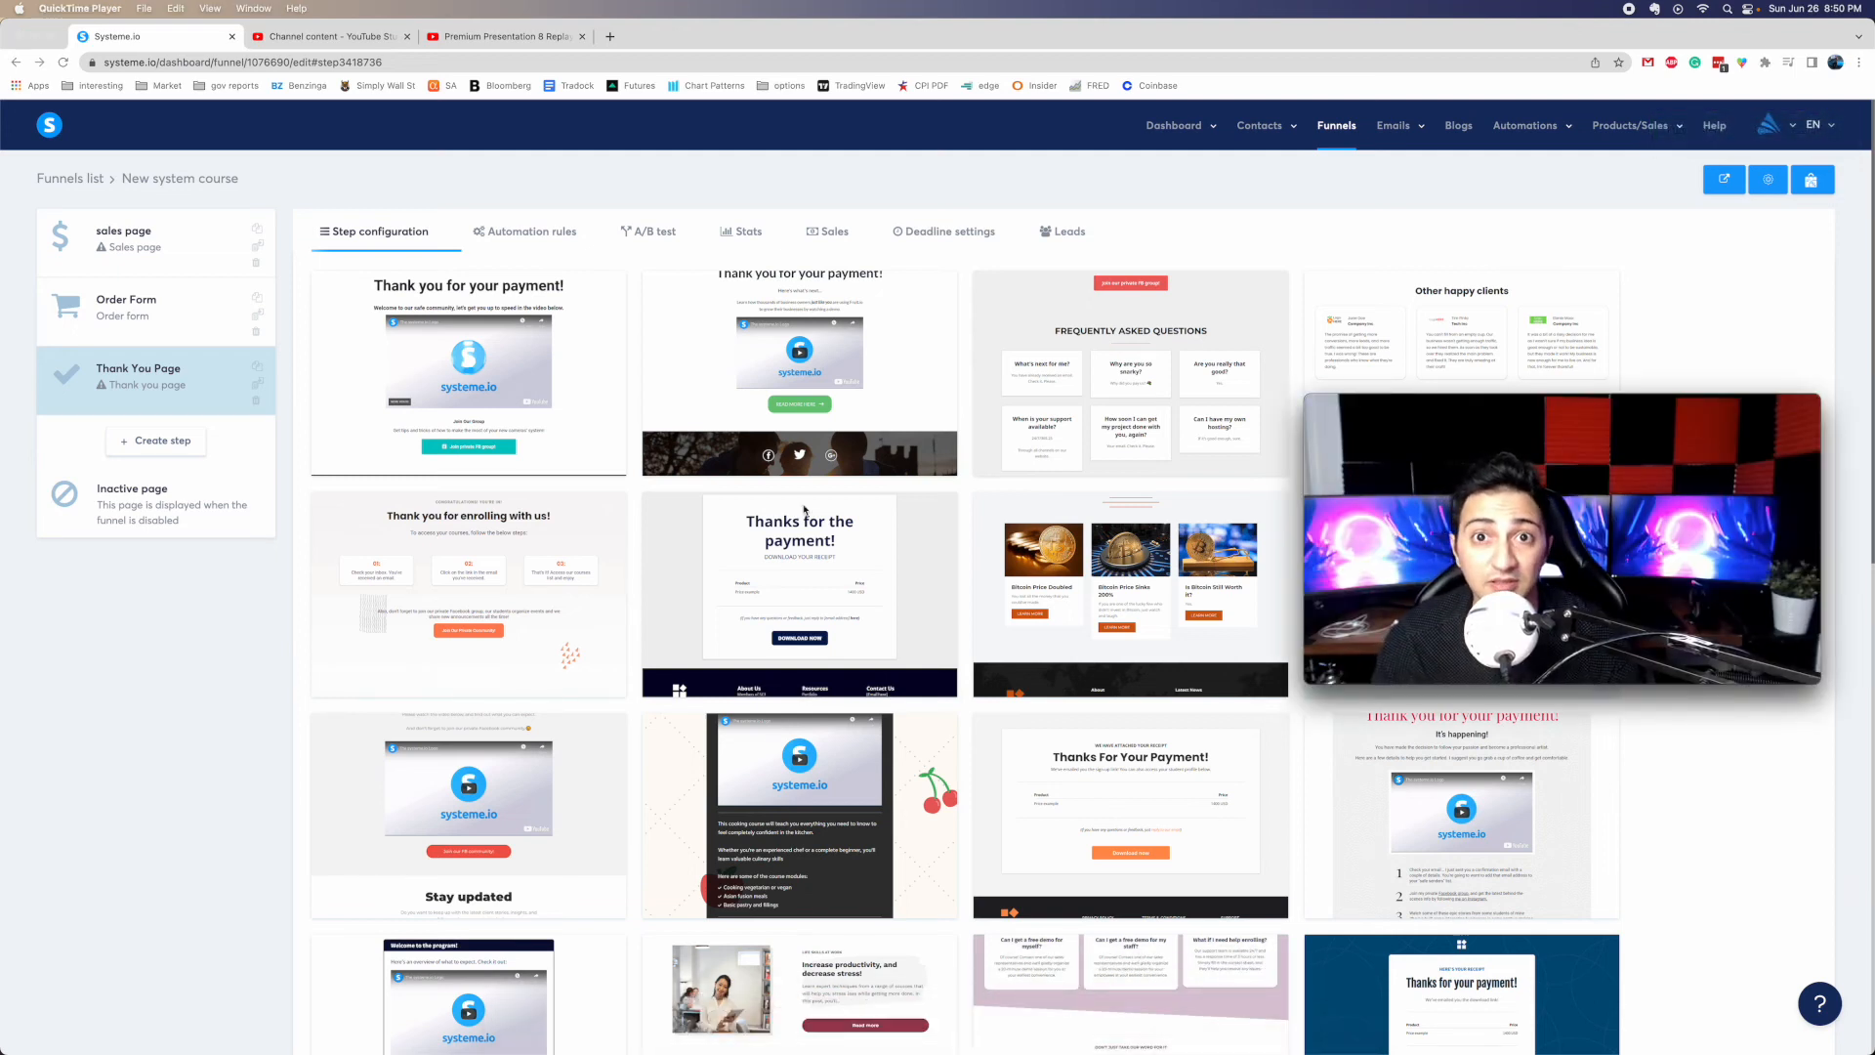